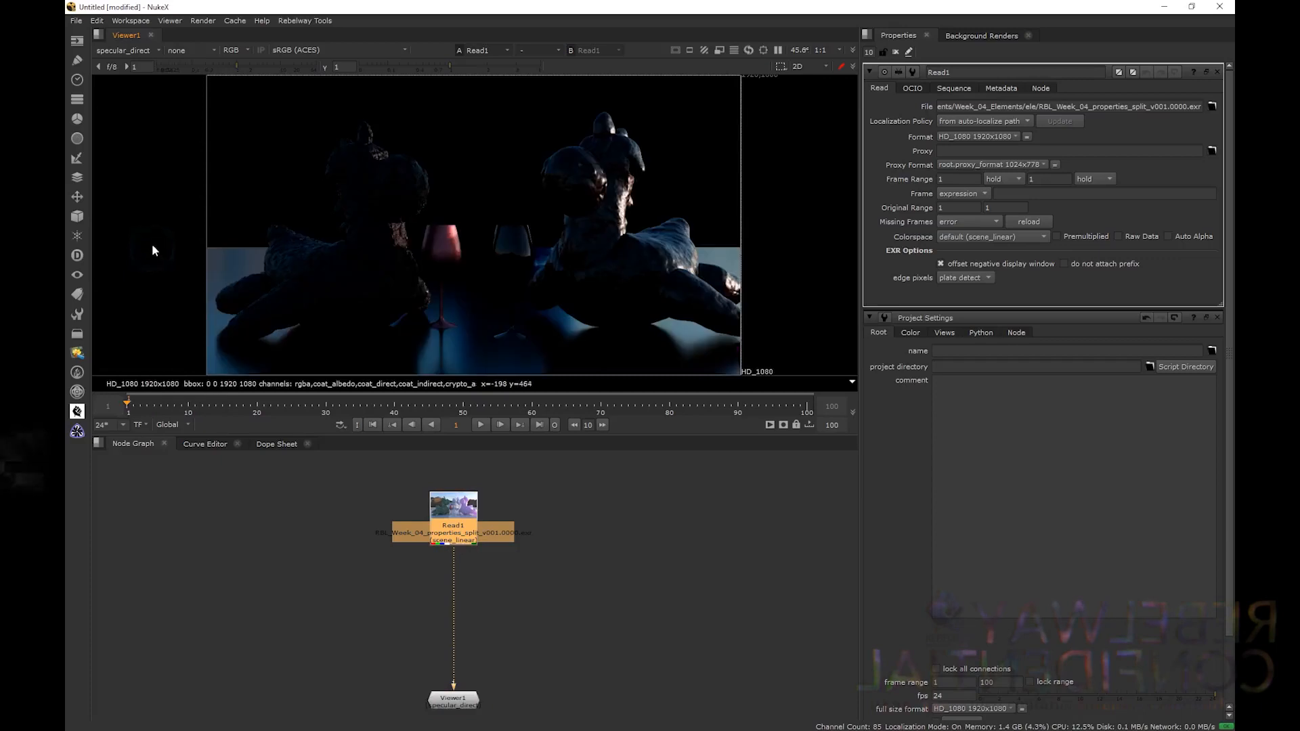
# - Switch the viewer from the specular_direct layer to the rgba layer
pyautogui.click(137, 50)
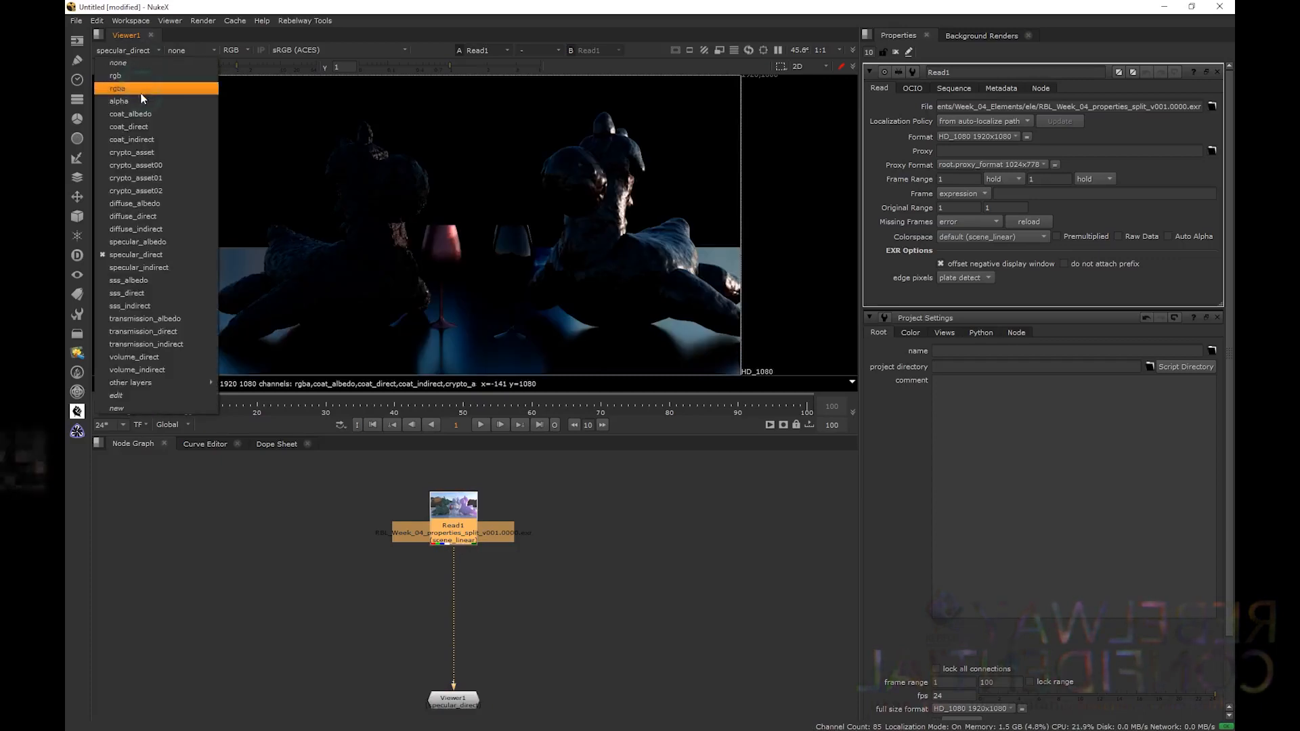
pyautogui.click(142, 78)
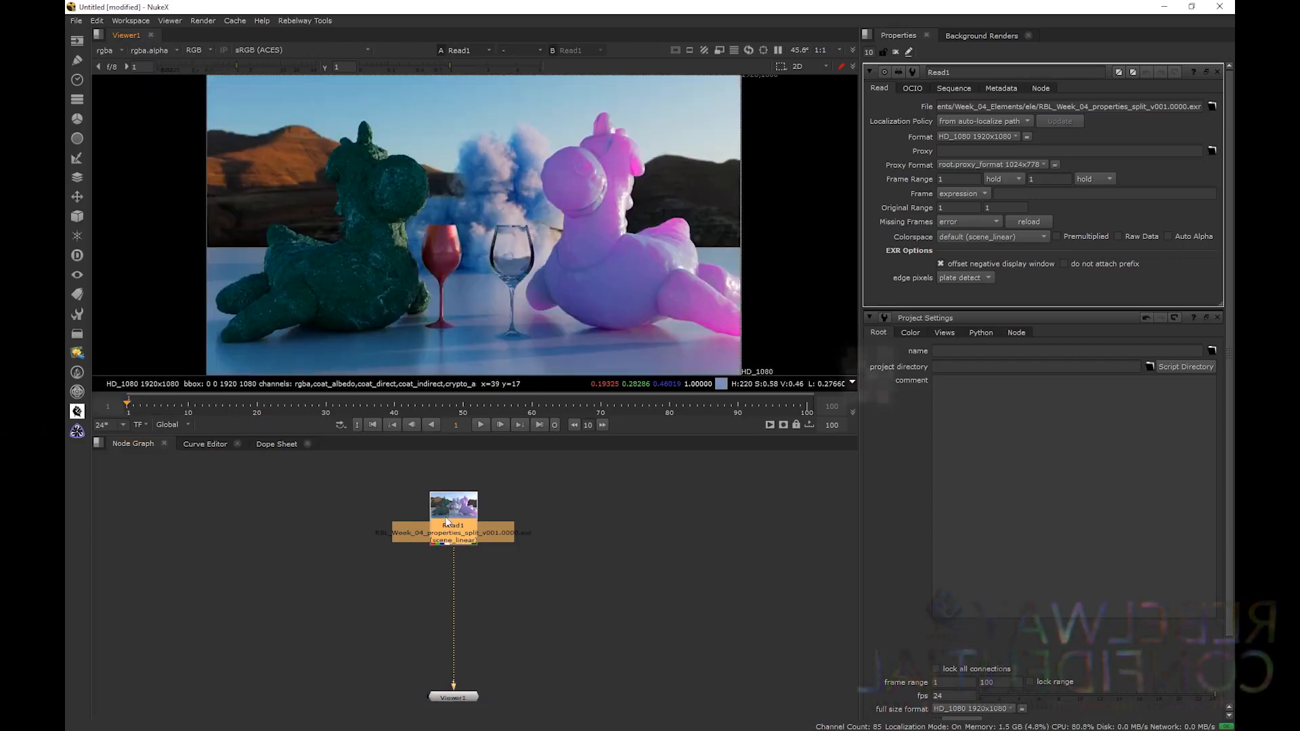
# - Add a LayerContactSheet node after Read1 and turn on its layer names
pyautogui.press('Tab')
pyautogui.write('la')
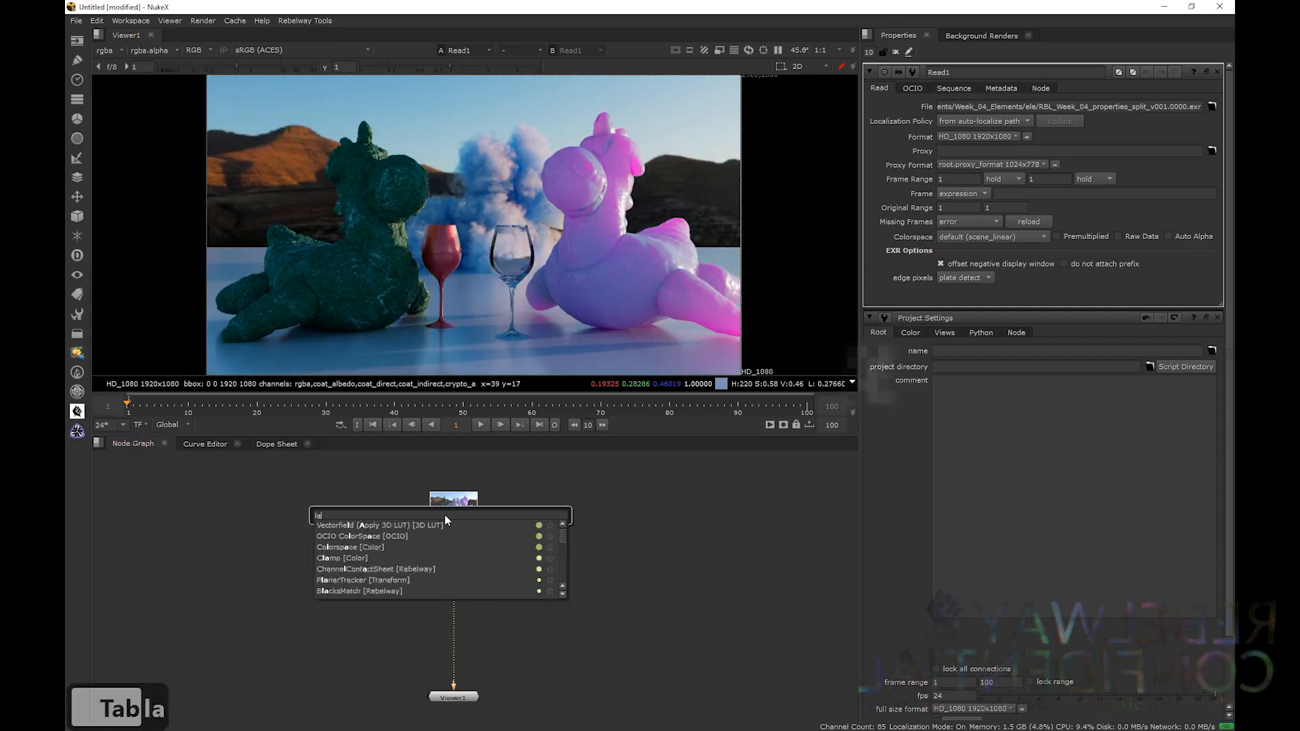
pyautogui.write('yer')
pyautogui.press('Down')
pyautogui.press('Return')
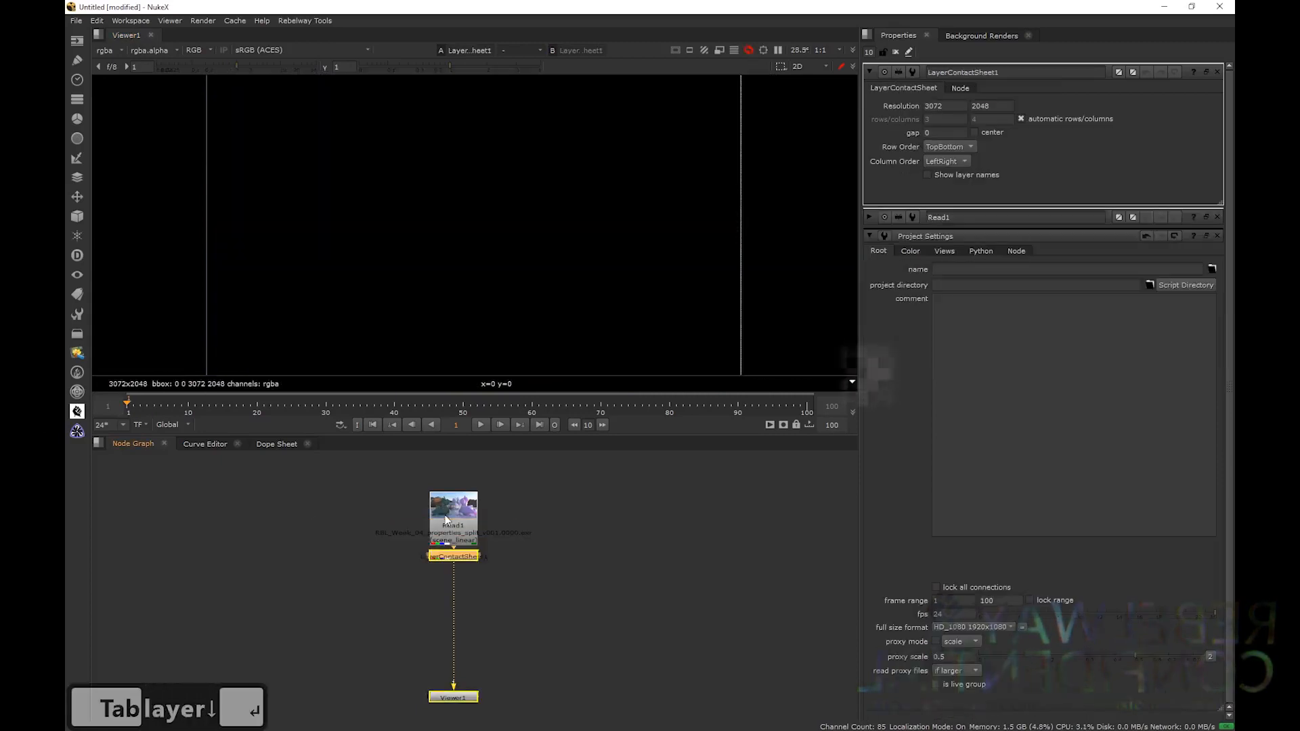
pyautogui.click(969, 176)
# - Examine the rows of the contact sheet, from the coat and crypto layers down to the volume layers
pyautogui.moveTo(275, 151); pyautogui.dragTo(302, 188, button='middle')
pyautogui.scroll(2, 302, 188)
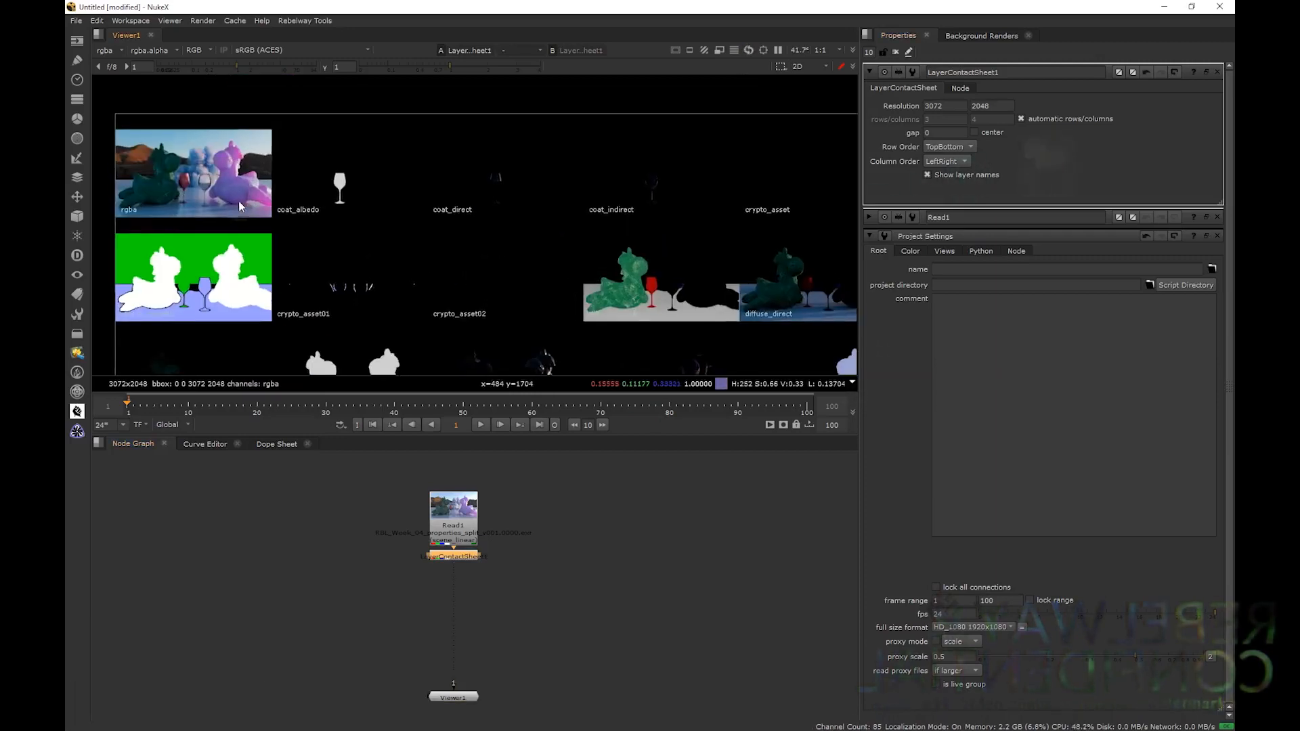
pyautogui.scroll(1, 292, 196)
pyautogui.moveTo(413, 216); pyautogui.dragTo(239, 212, button='middle')
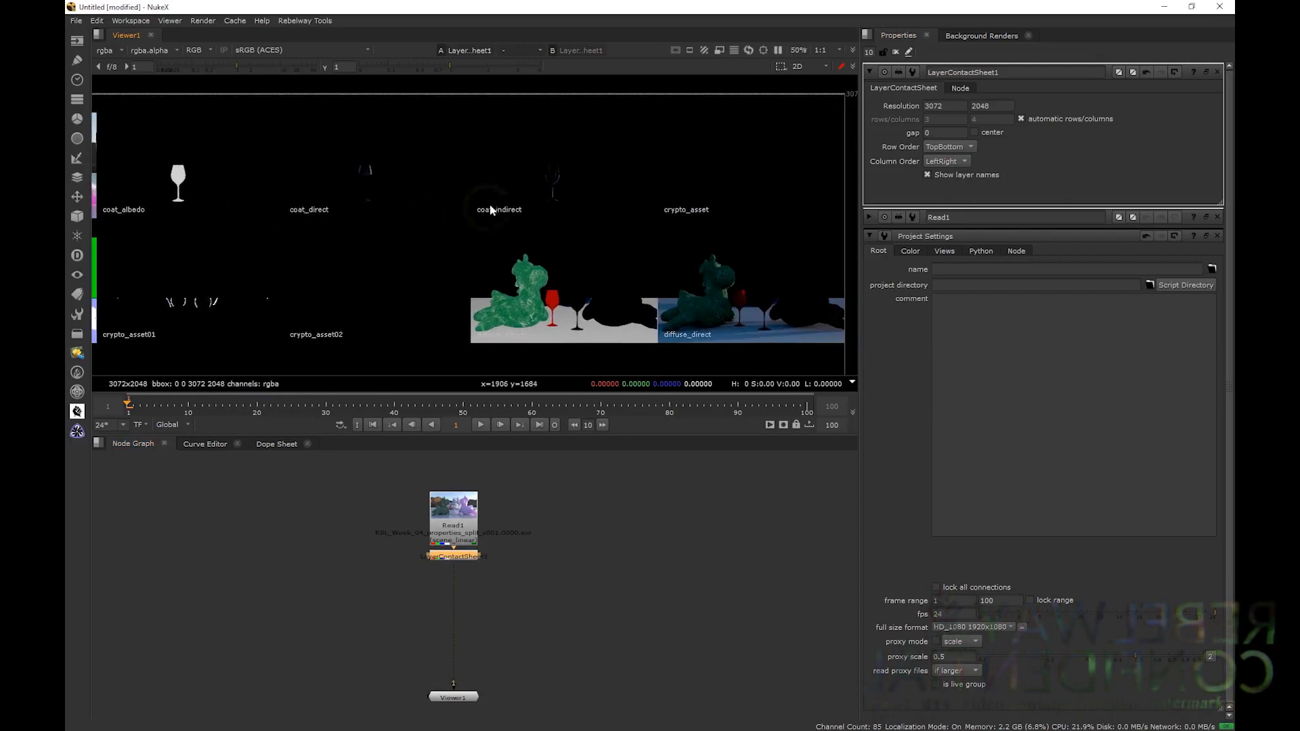
pyautogui.scroll(-2, 473, 233)
pyautogui.moveTo(446, 241); pyautogui.dragTo(493, 220, button='middle')
pyautogui.scroll(2, 560, 292)
pyautogui.moveTo(560, 294); pyautogui.dragTo(675, 180, button='middle')
pyautogui.moveTo(447, 284); pyautogui.dragTo(567, 220, button='middle')
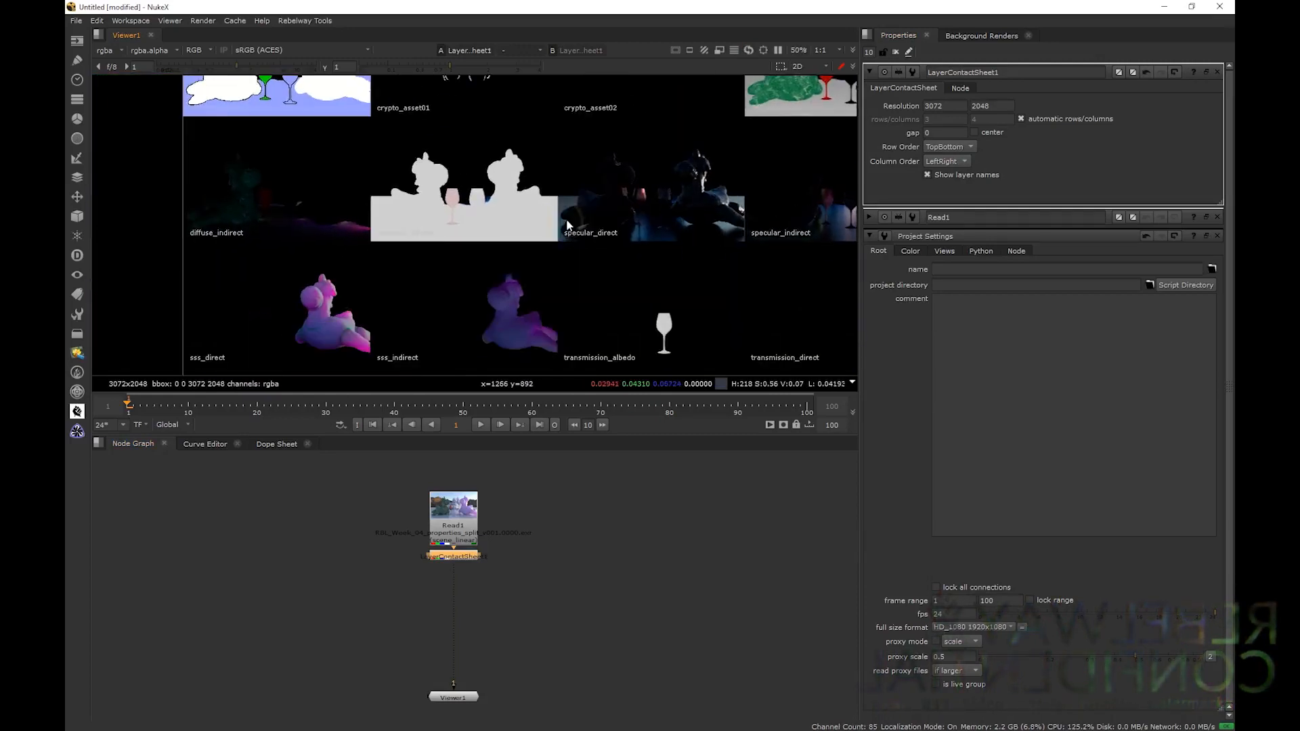
pyautogui.moveTo(330, 231); pyautogui.dragTo(275, 259, button='middle')
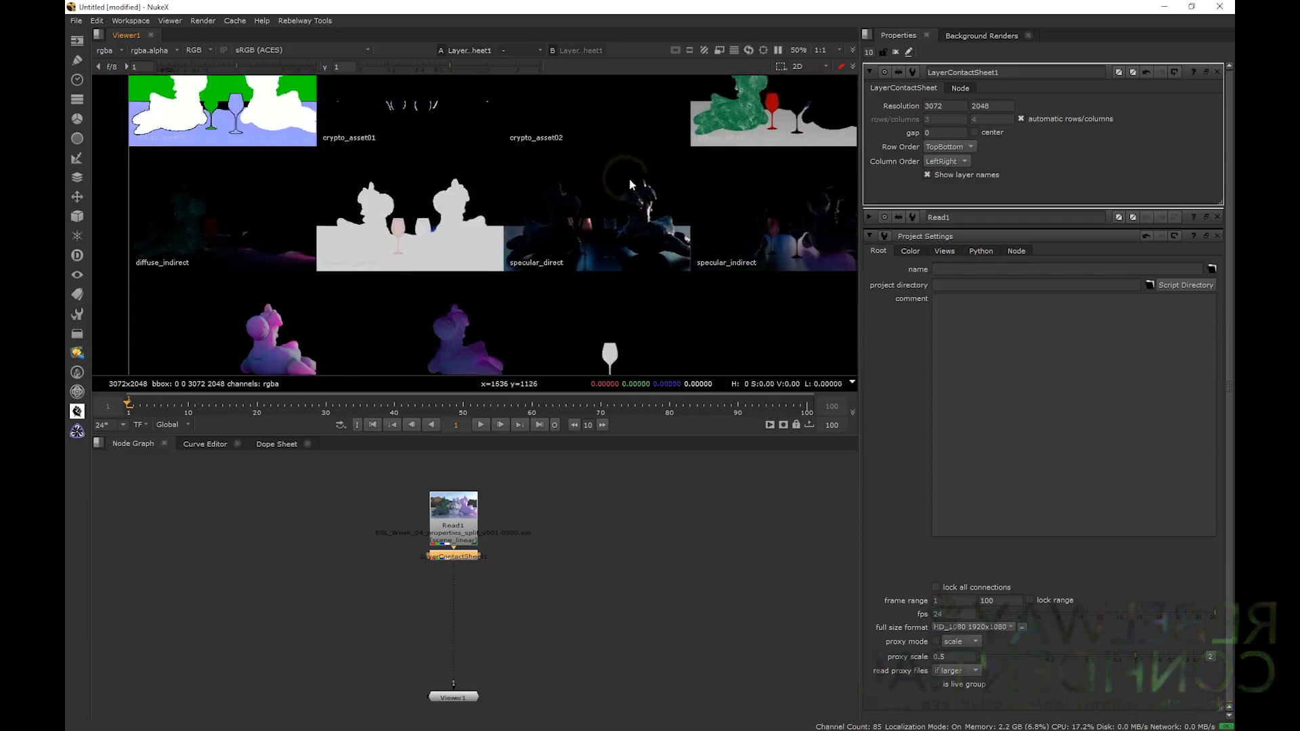
pyautogui.moveTo(633, 203); pyautogui.dragTo(380, 174, button='middle')
pyautogui.moveTo(597, 316); pyautogui.dragTo(559, 264, button='middle')
pyautogui.moveTo(415, 277); pyautogui.dragTo(680, 228, button='middle')
pyautogui.moveTo(374, 310); pyautogui.dragTo(413, 253, button='middle')
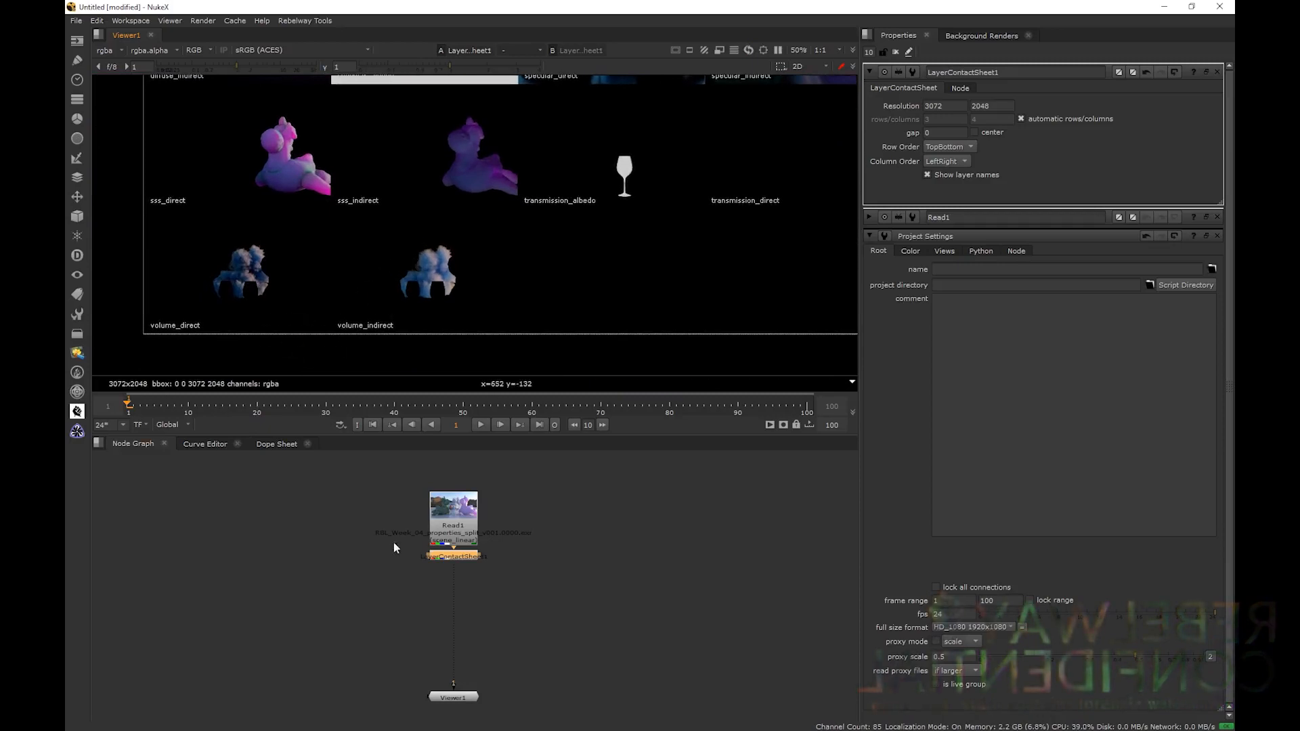
# - Delete the LayerContactSheet node and fit the Read1 image in the viewer
pyautogui.press('Delete')
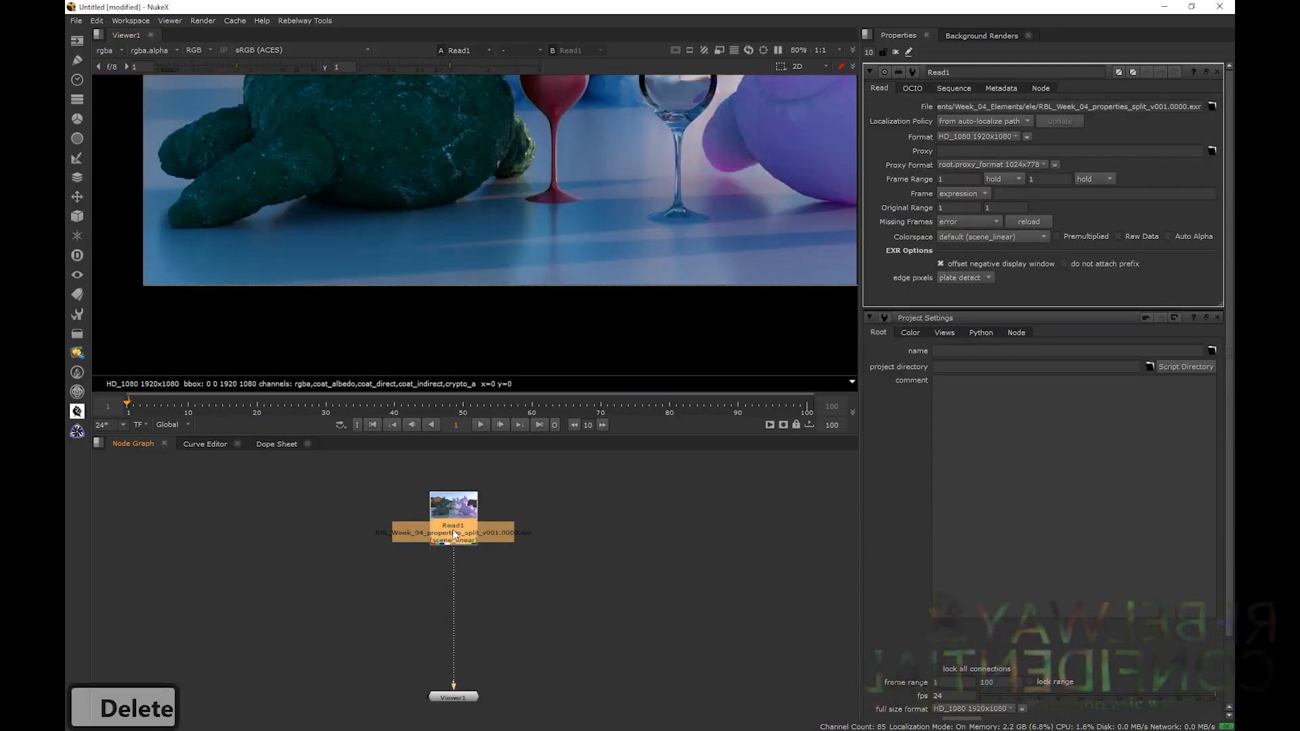
pyautogui.press('h')
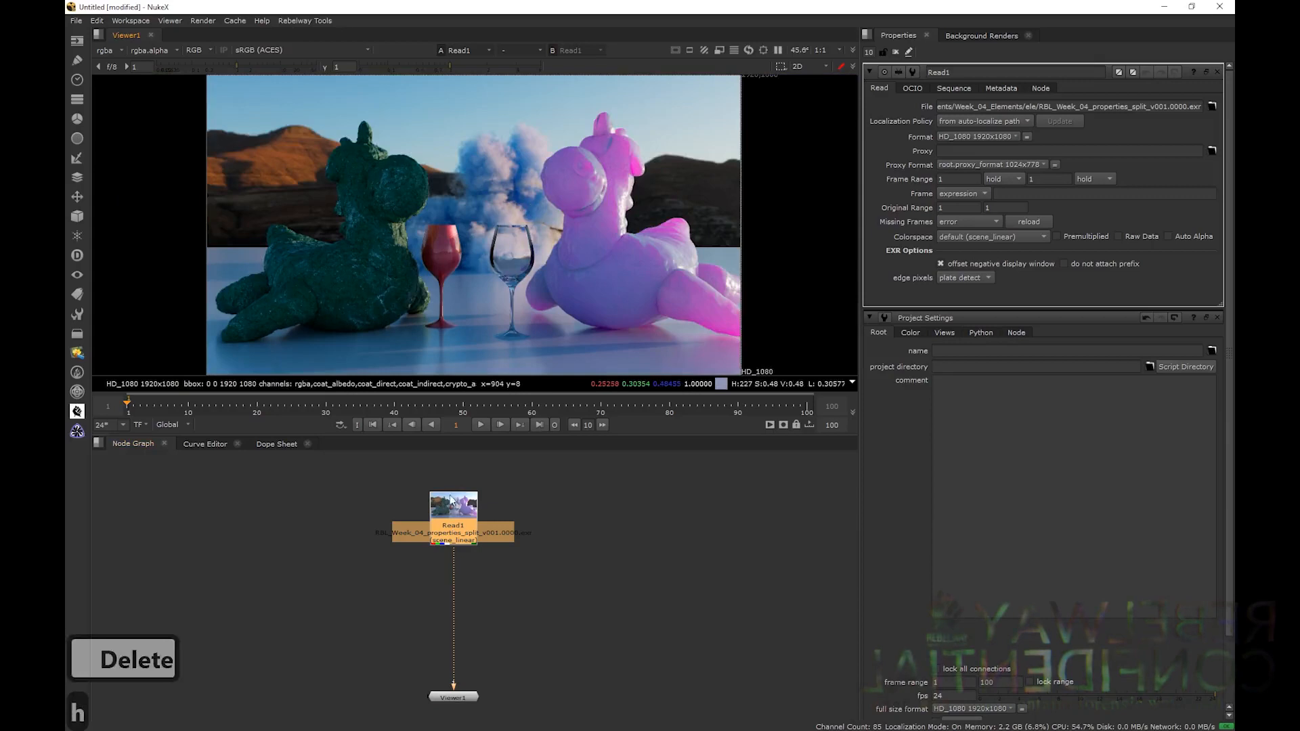
# - Add a Shuffle node after Read1 and place it slightly below the Read node
pyautogui.press('Tab')
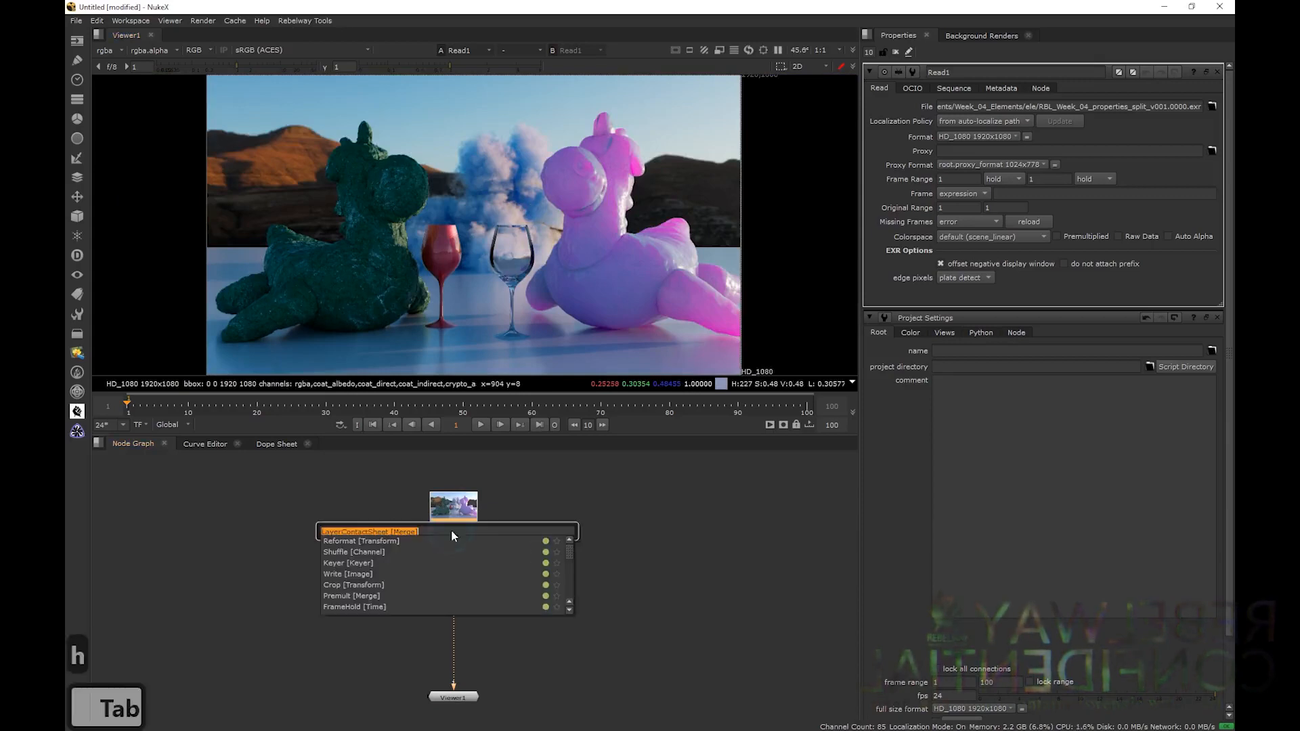
pyautogui.write('sh')
pyautogui.click(379, 542)
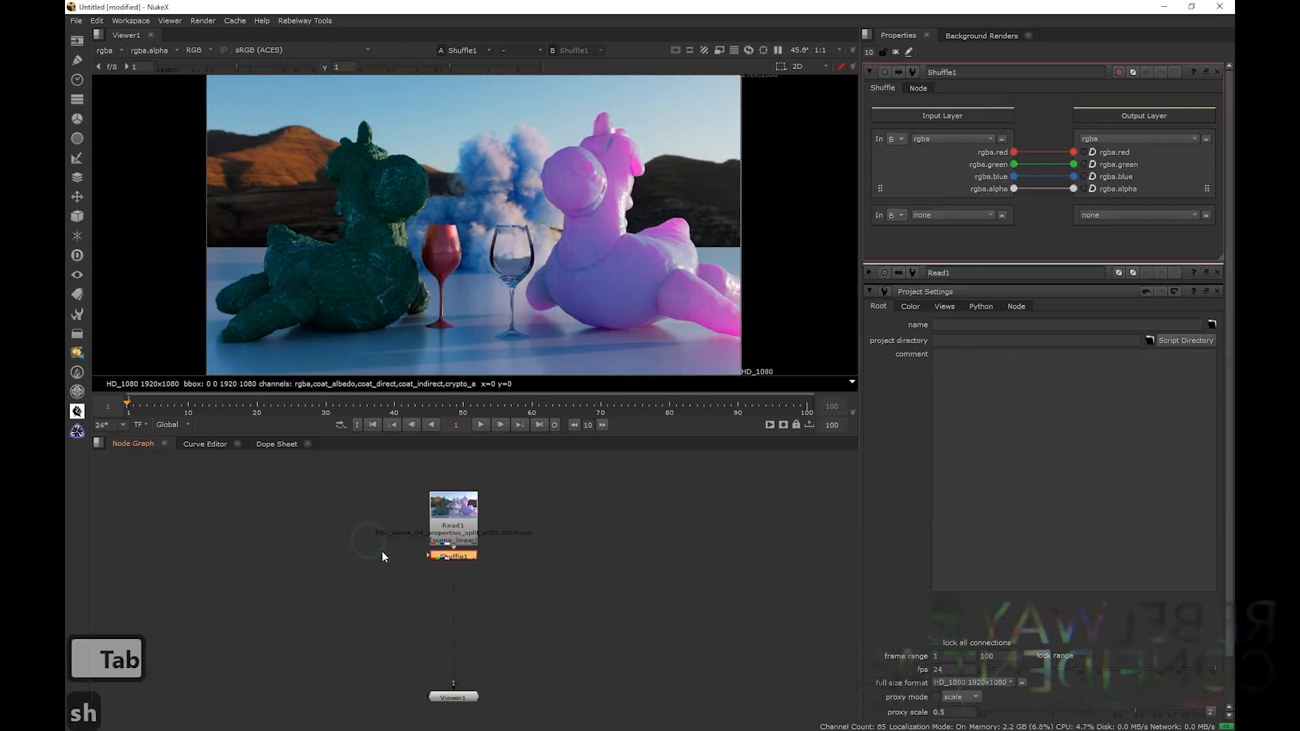
pyautogui.moveTo(447, 581); pyautogui.dragTo(449, 587)
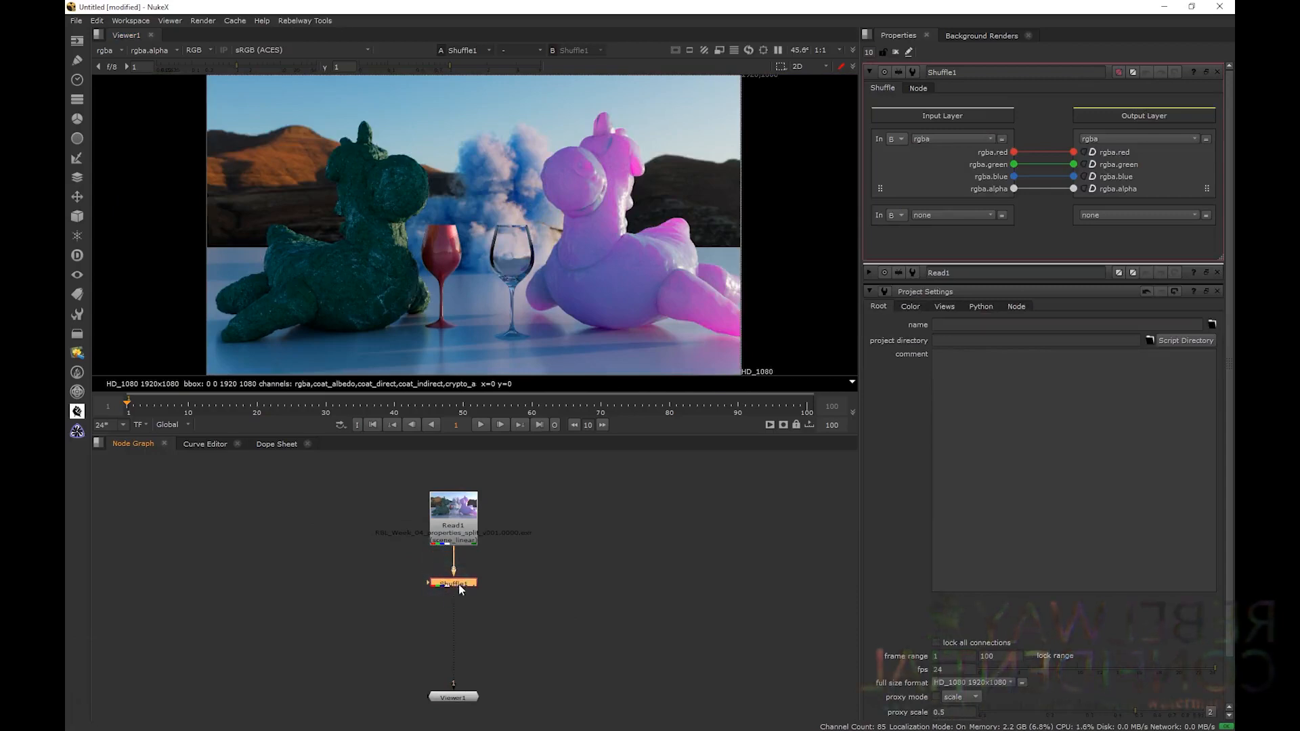
pyautogui.moveTo(460, 590); pyautogui.dragTo(463, 593)
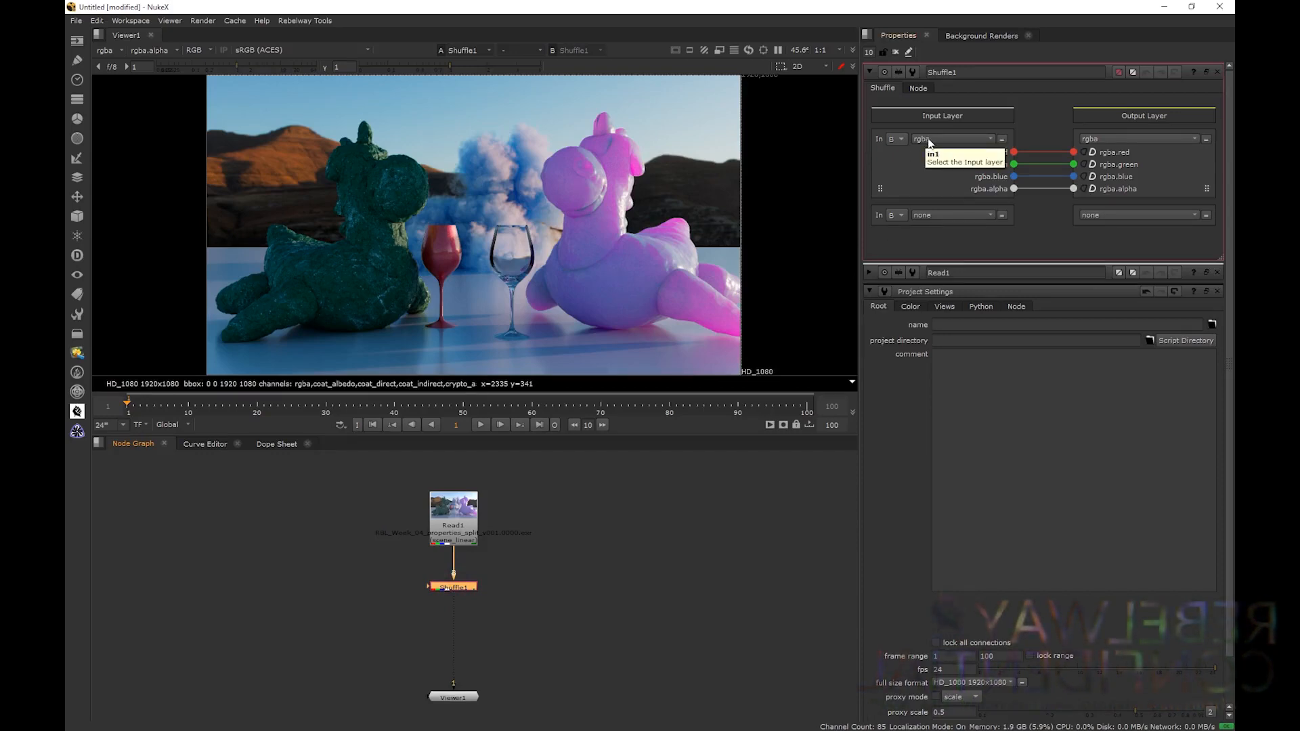
# - Label the Shuffle node with the expression [value in1] so that it displays its input layer
pyautogui.click(923, 89)
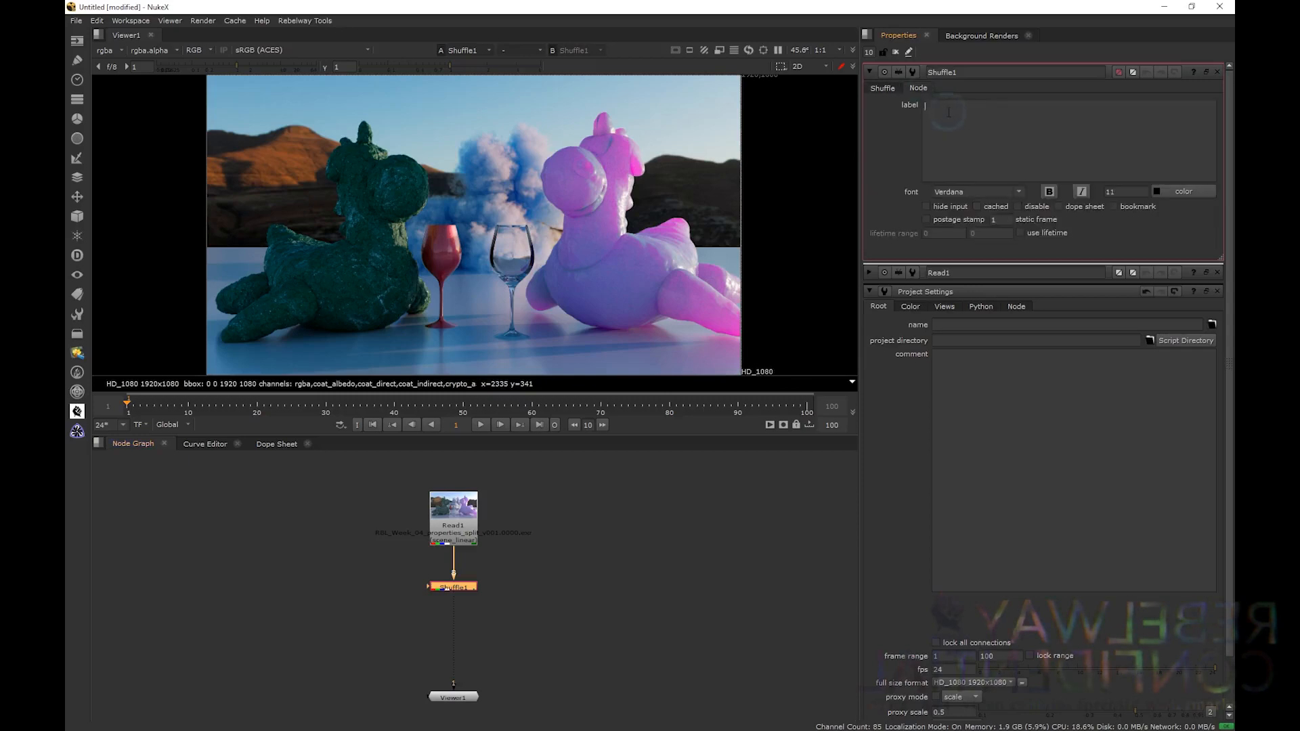
pyautogui.write('[]')
pyautogui.press('Left')
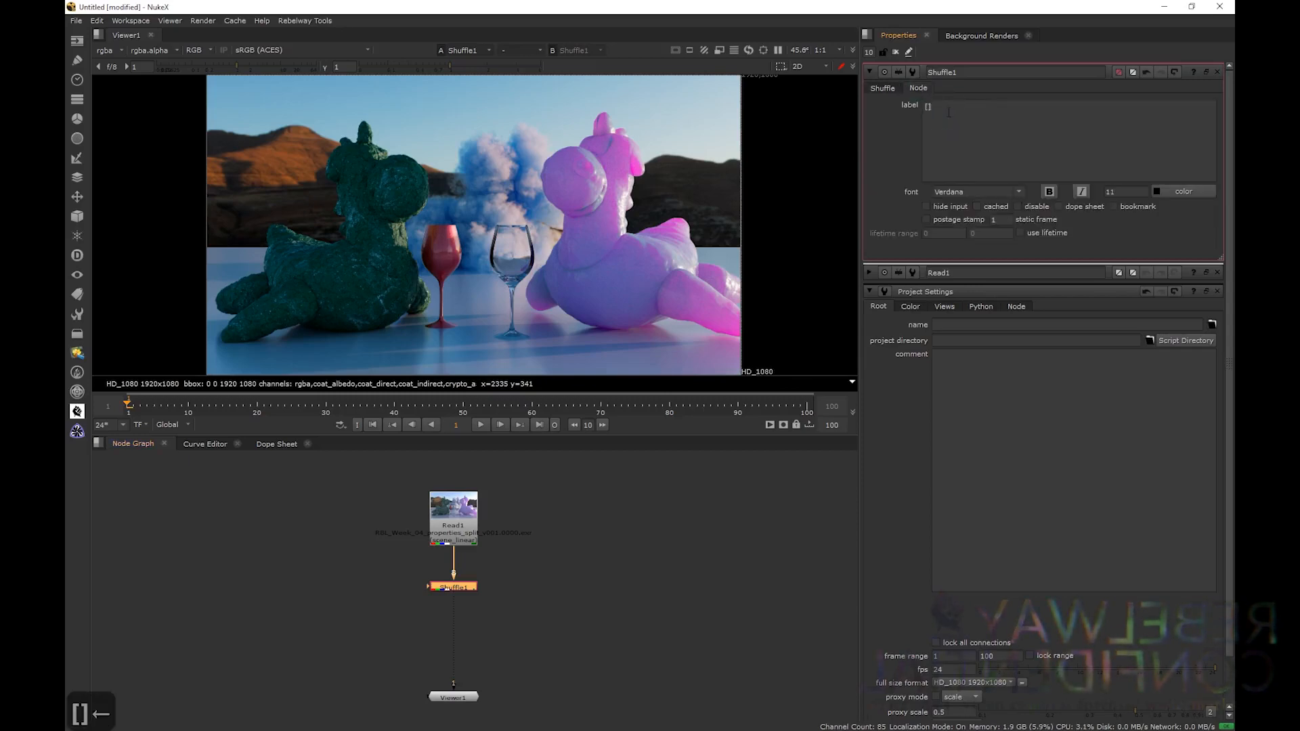
pyautogui.write('value in1')
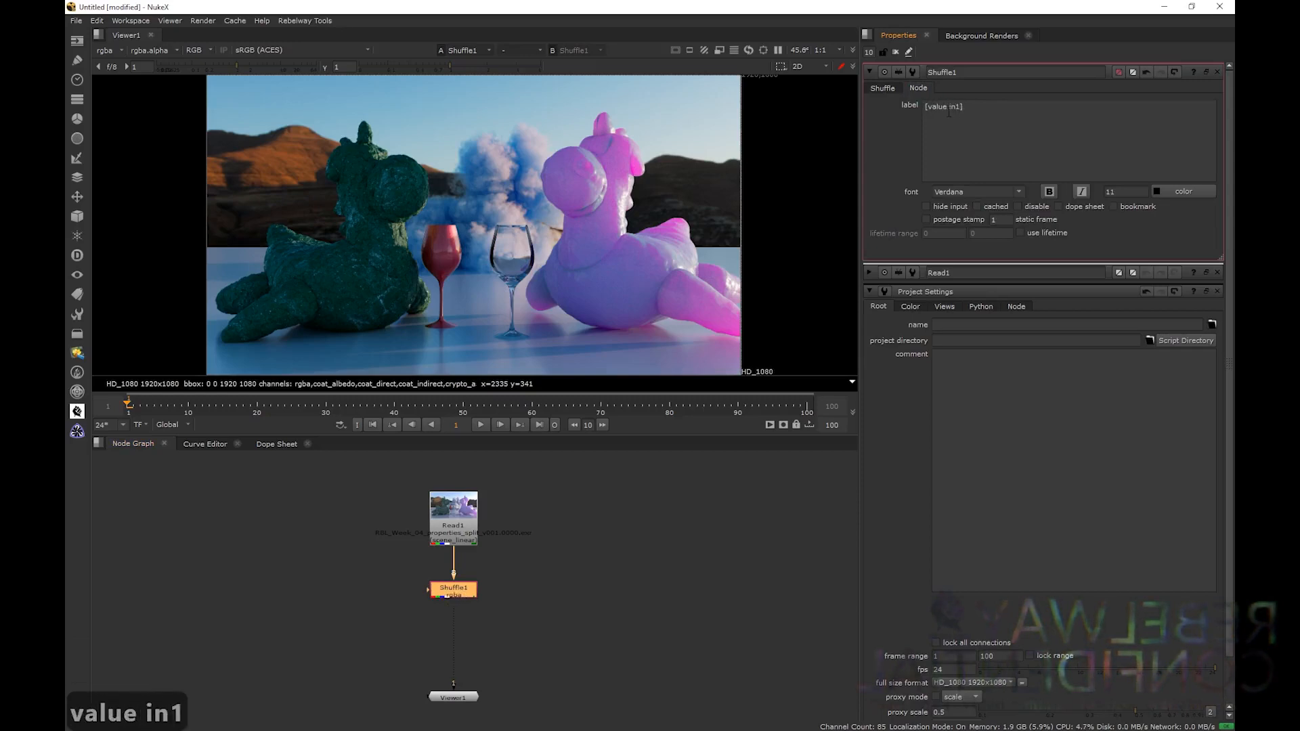
pyautogui.click(968, 113)
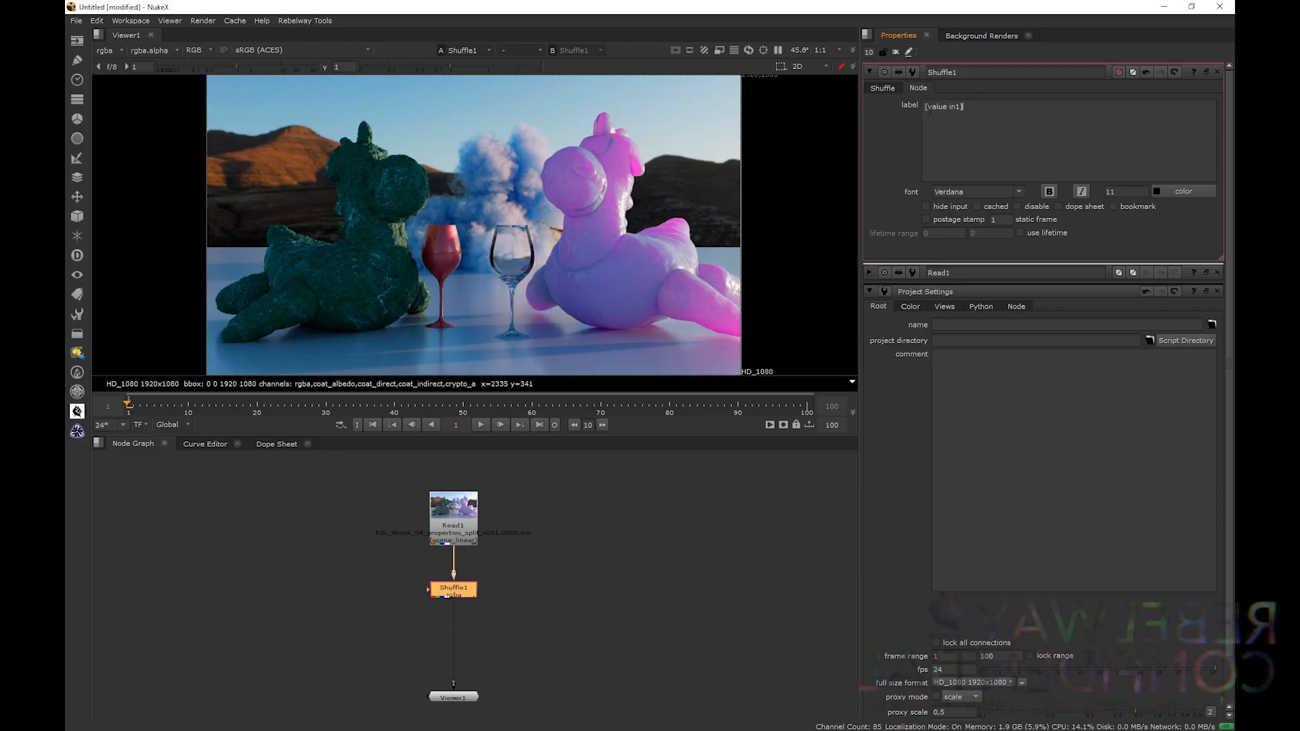
pyautogui.scroll(4, 467, 608)
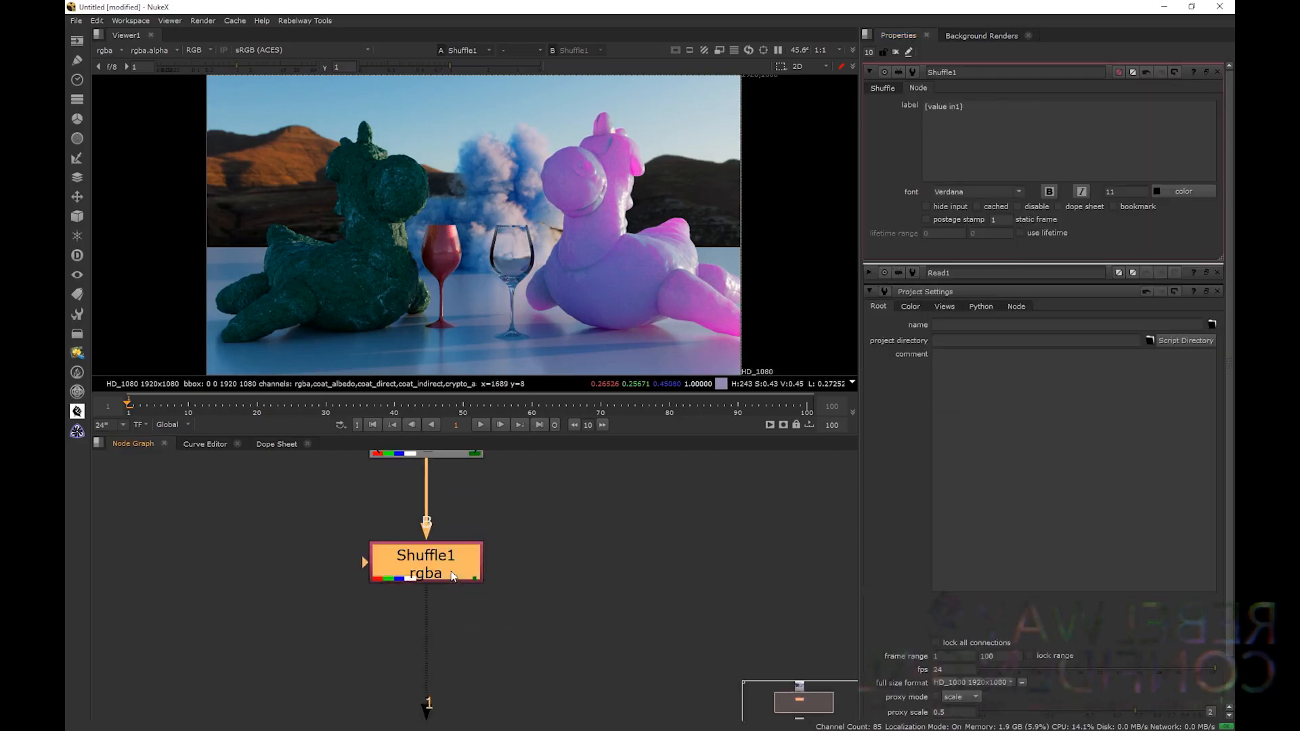
# - Set the Shuffle node's input layer to diffuse_direct
pyautogui.click(889, 88)
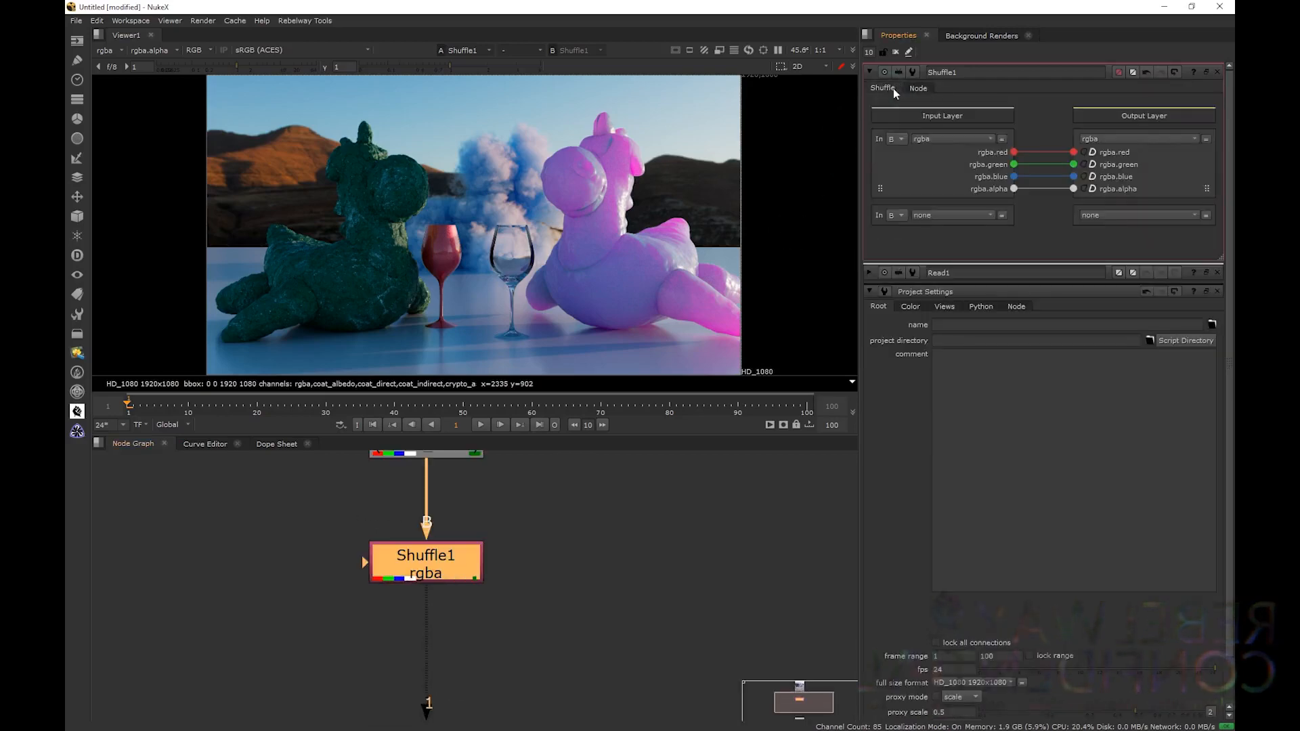
pyautogui.click(942, 140)
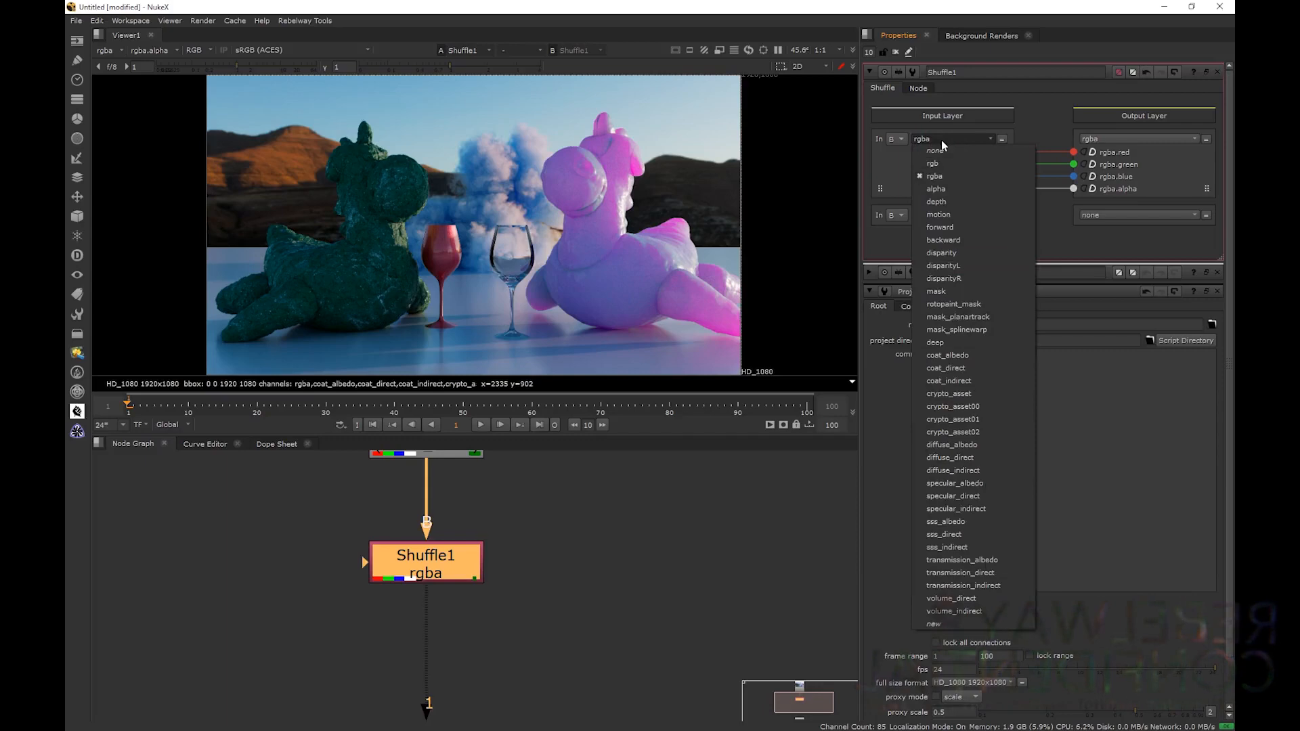
pyautogui.click(936, 457)
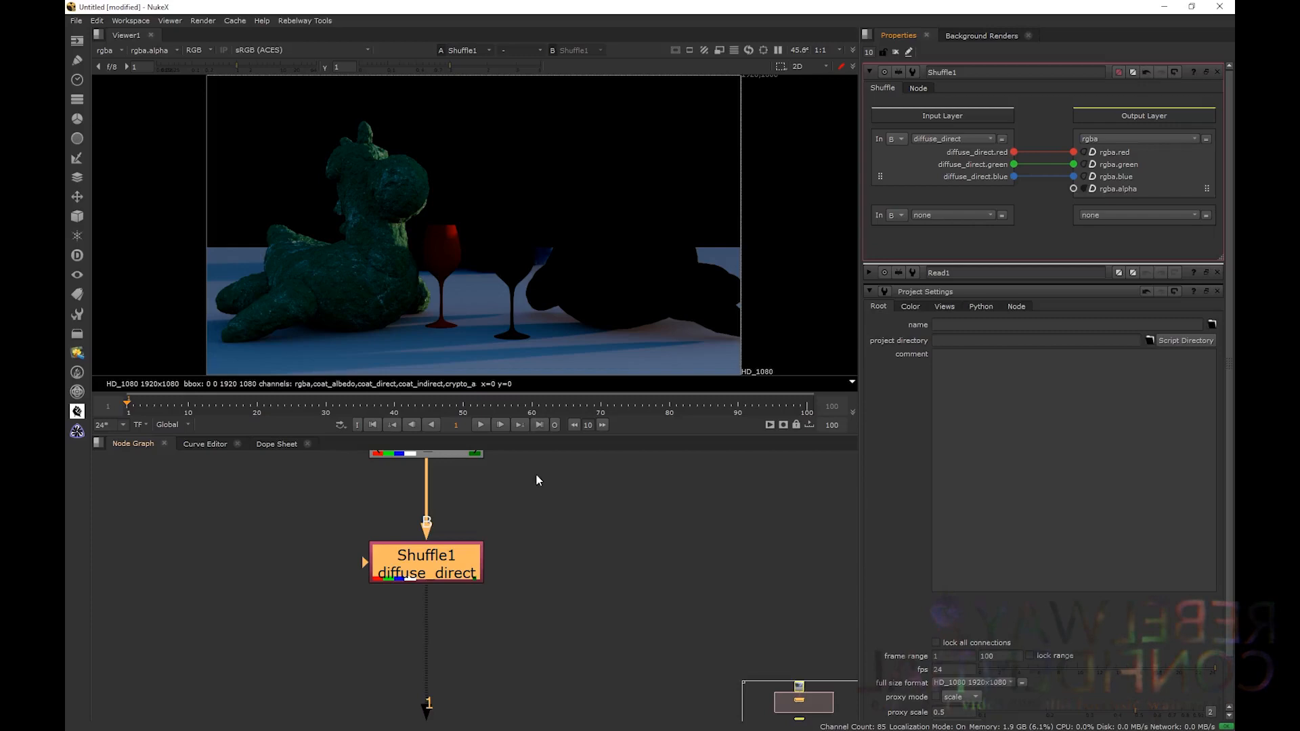
# - Move Shuffle1 further down and insert a Dot in the connection between Read1 and Shuffle1
pyautogui.press('f')
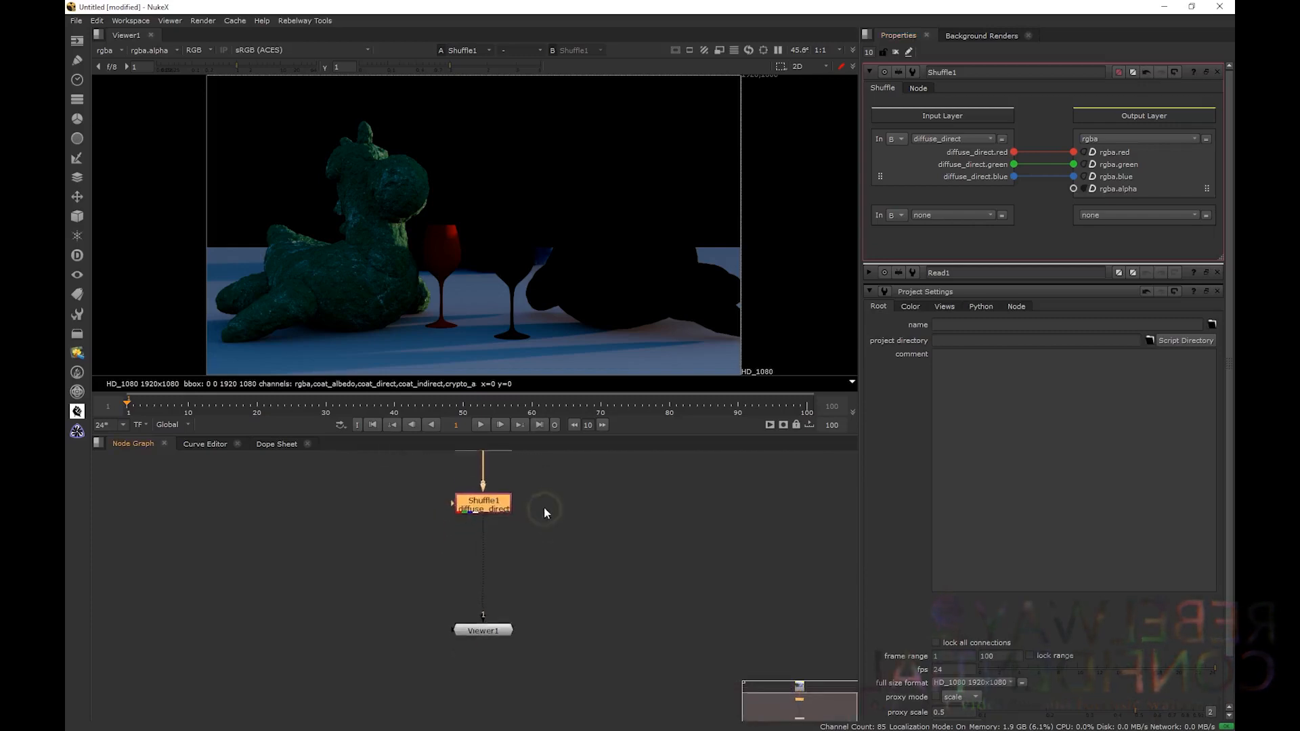
pyautogui.moveTo(486, 506); pyautogui.dragTo(486, 555)
pyautogui.click(514, 495)
pyautogui.moveTo(508, 498); pyautogui.dragTo(505, 514, button='middle')
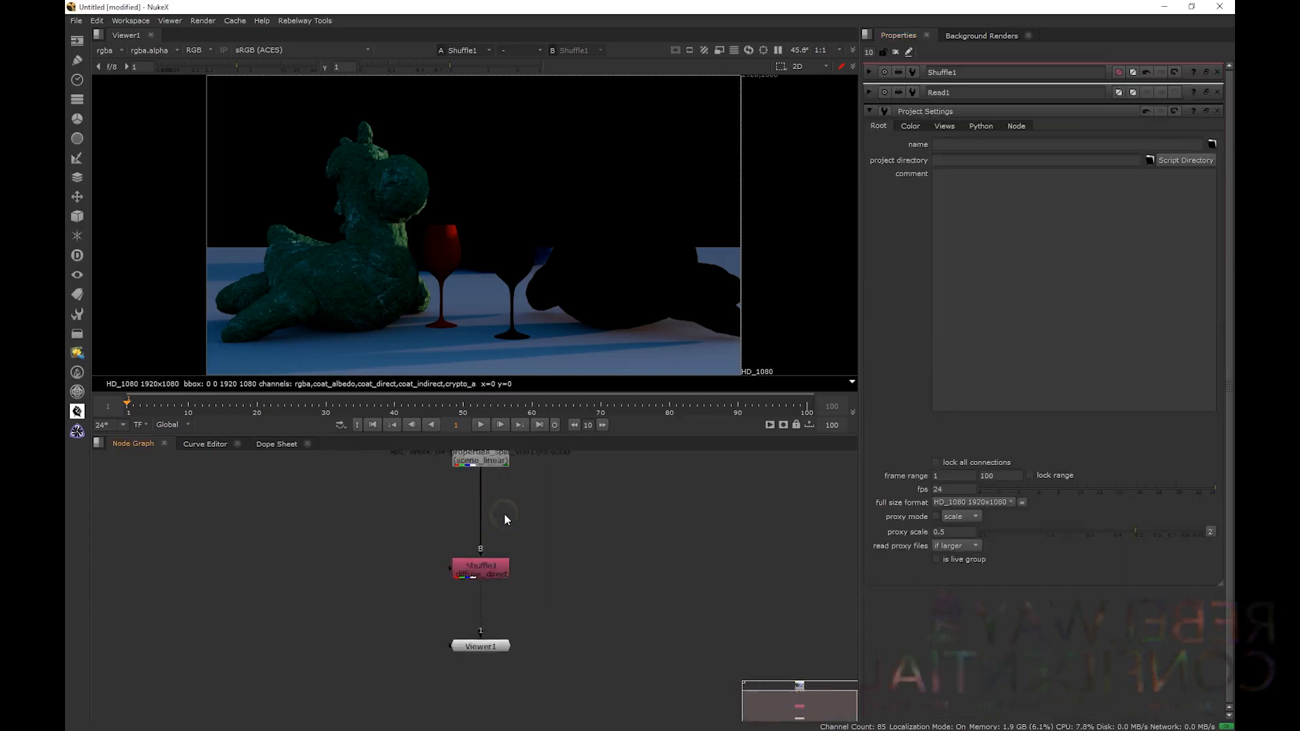
pyautogui.scroll(2, 498, 514)
pyautogui.keyDown('ctrl'); pyautogui.click(477, 510); pyautogui.keyUp('ctrl')
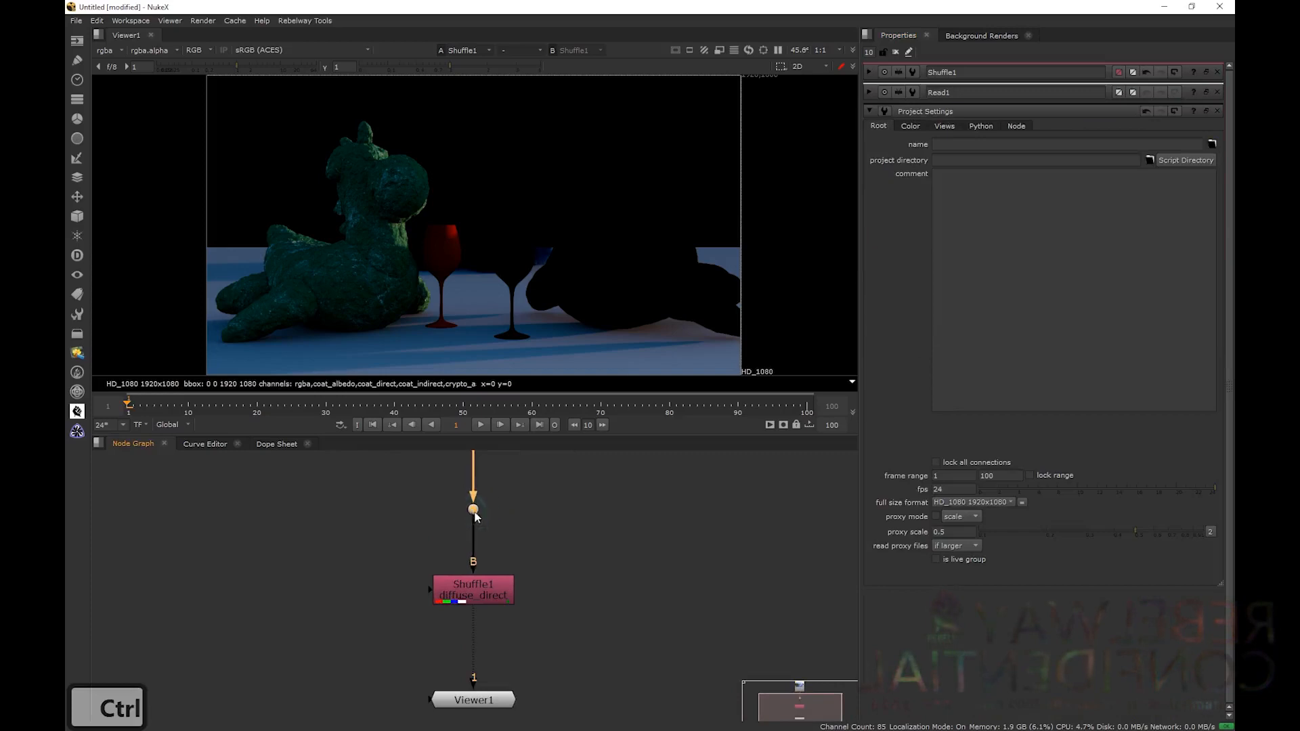
# - Duplicate Shuffle1 beside the original and feed the copy from the existing Dot through a second Dot
pyautogui.click(473, 587)
pyautogui.hotkey('ctrl', 'c')
pyautogui.click(595, 589)
pyautogui.hotkey('ctrl', 'v')
pyautogui.moveTo(579, 563); pyautogui.dragTo(596, 512)
pyautogui.keyDown('ctrl'); pyautogui.click(526, 535); pyautogui.keyUp('ctrl')
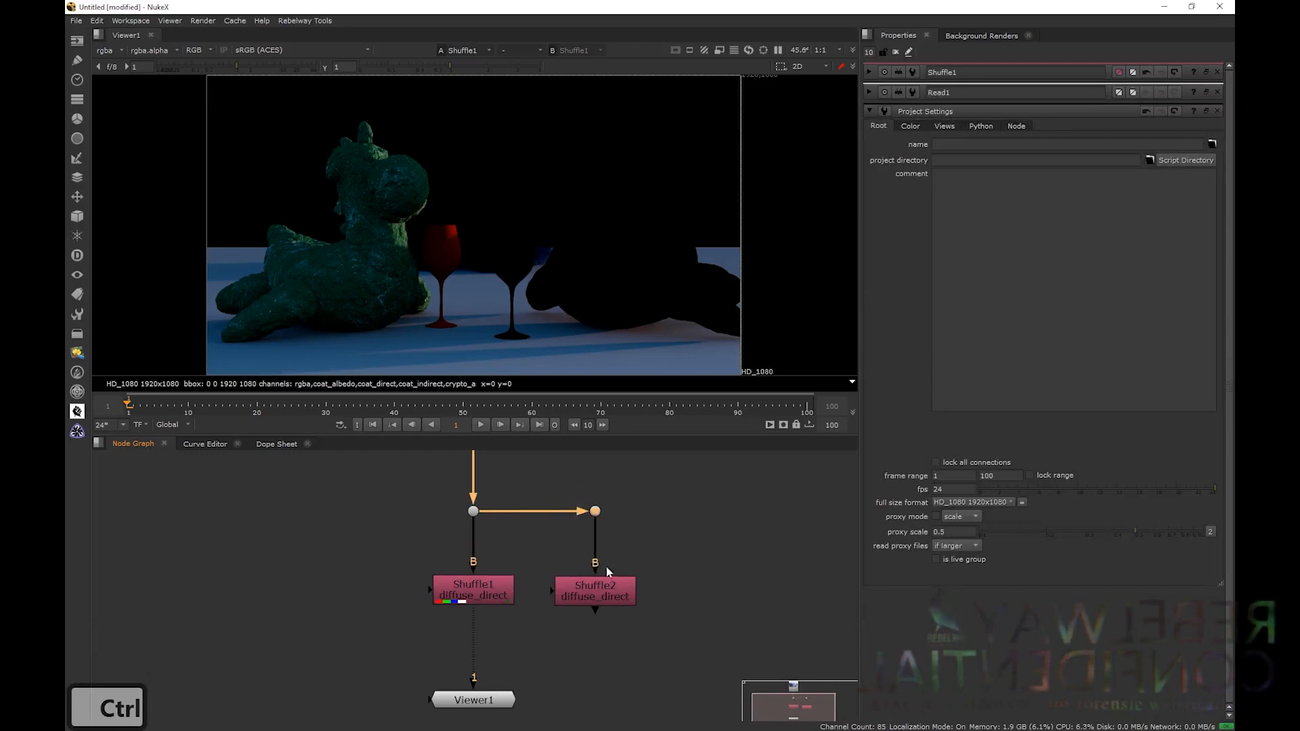
# - View Shuffle2 and set its input layer to diffuse_indirect
pyautogui.click(596, 591)
pyautogui.press('1')
pyautogui.doubleClick(596, 591)
pyautogui.click(951, 139)
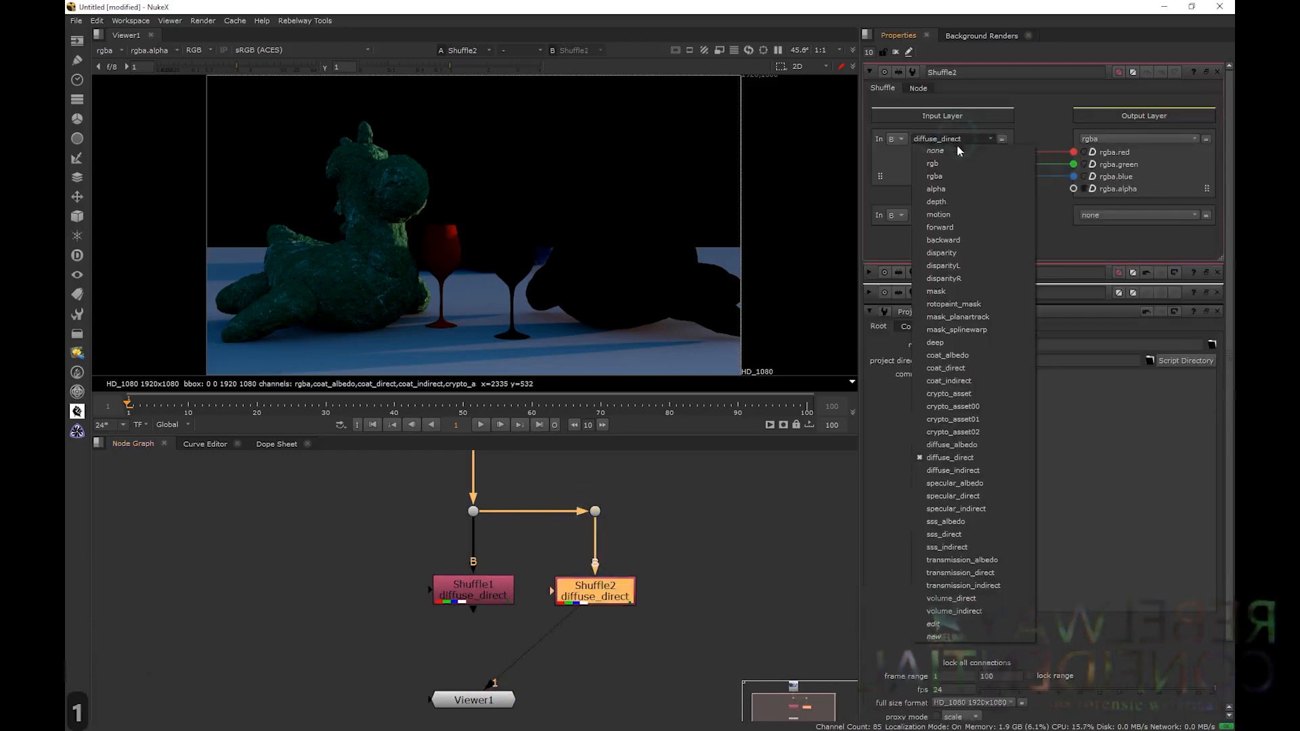
pyautogui.click(953, 470)
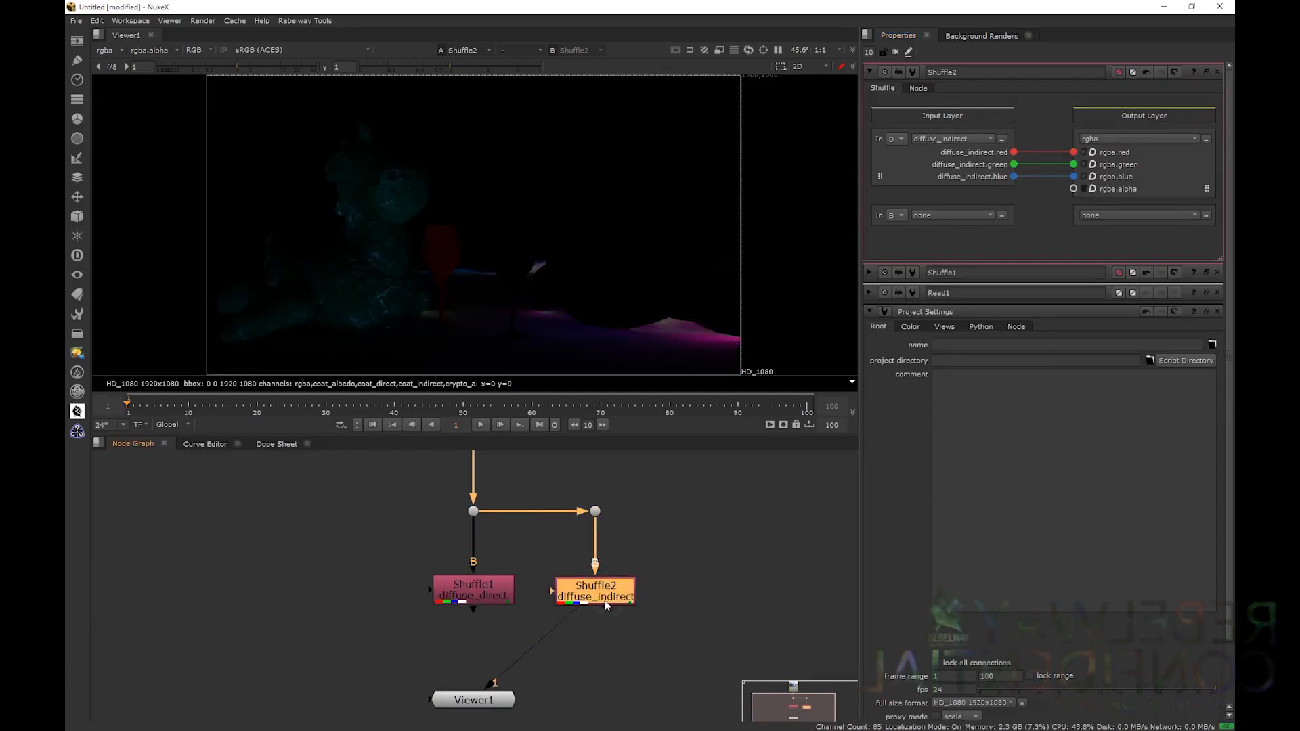
# - Inspect the diffuse_indirect pass, then view Shuffle1 and the original Read1 render
pyautogui.click(578, 336)
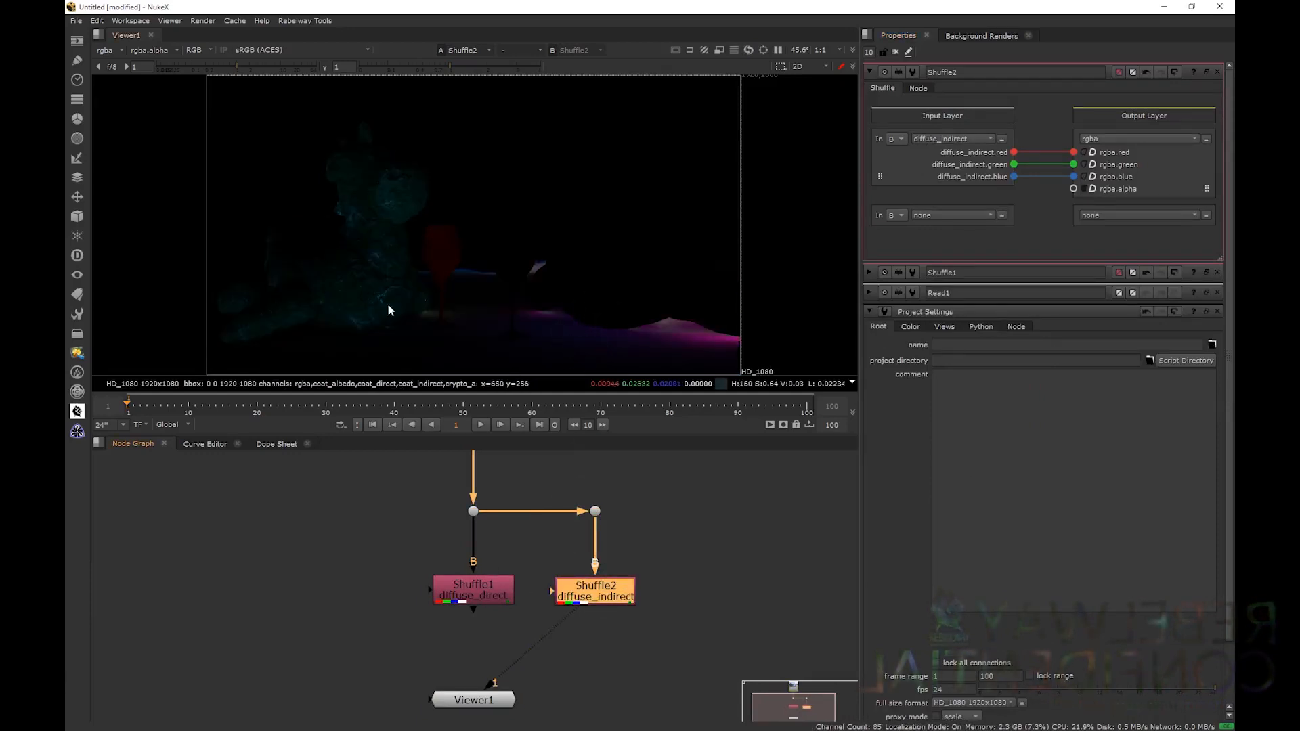
pyautogui.click(501, 600)
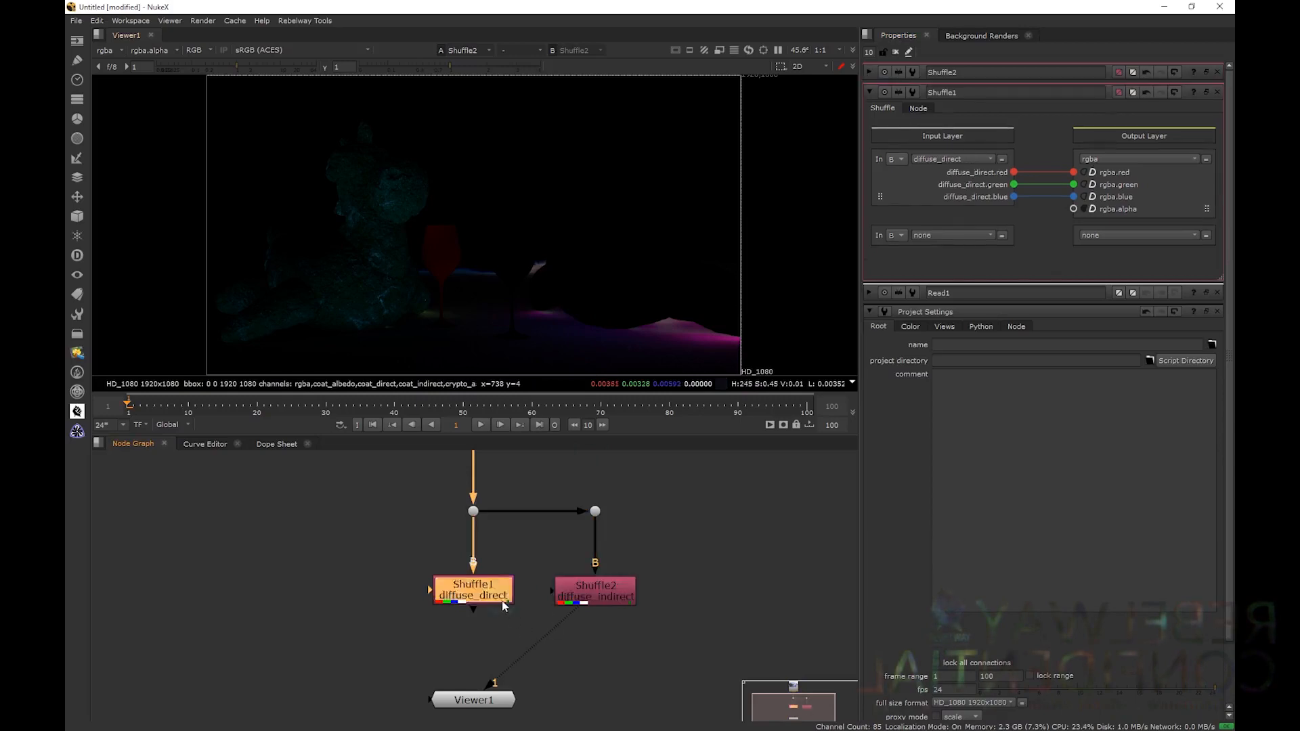
pyautogui.press('1')
pyautogui.moveTo(522, 534); pyautogui.dragTo(531, 606, button='middle')
pyautogui.click(484, 491)
pyautogui.press('1')
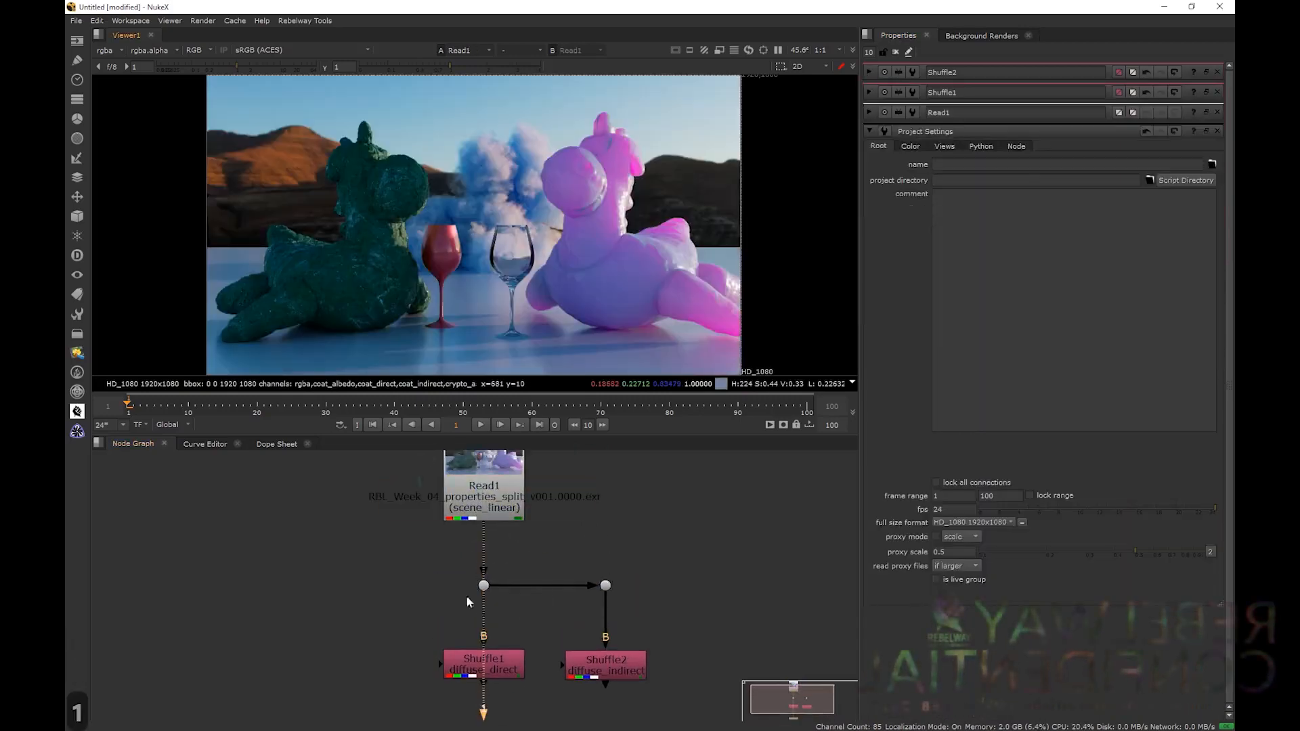
# - Connect Shuffle1 to the second viewer input and compare its diffuse_direct pass with the Read1 render
pyautogui.click(495, 672)
pyautogui.press('2')
pyautogui.press('1')
pyautogui.press('2')
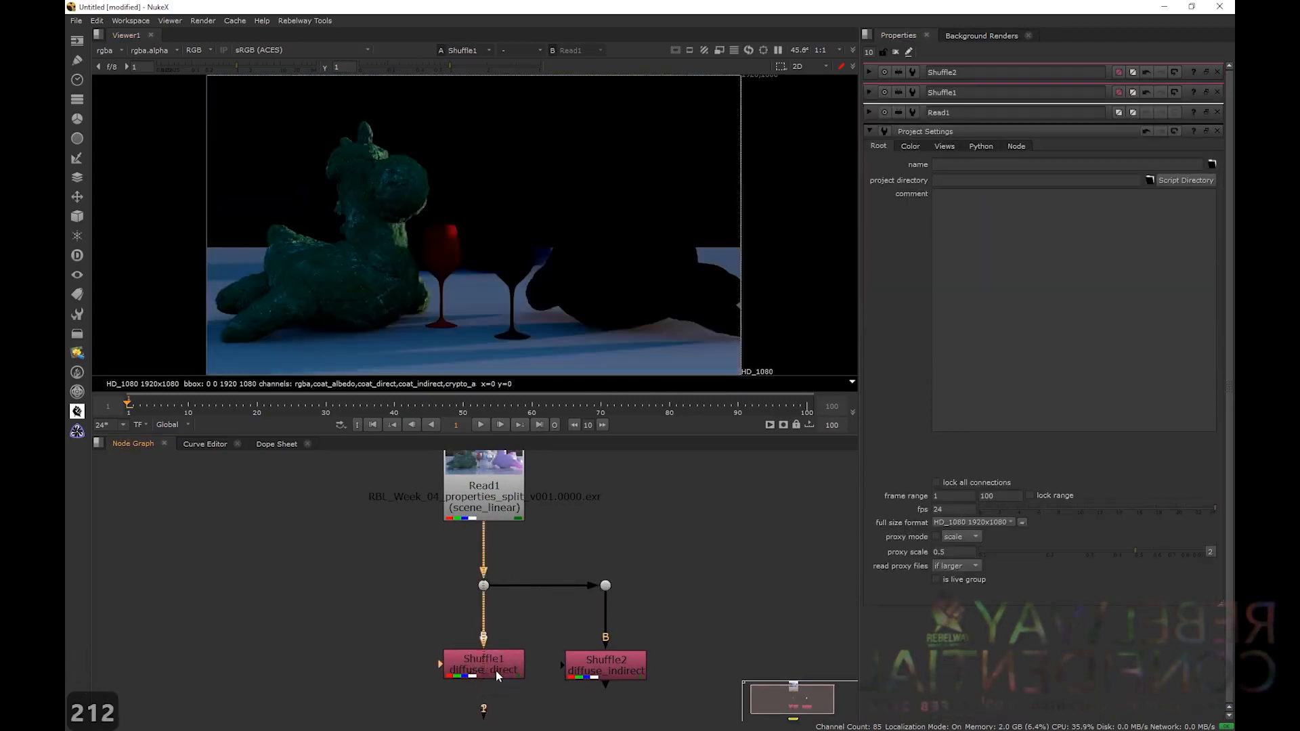
pyautogui.press('1')
pyautogui.press('2')
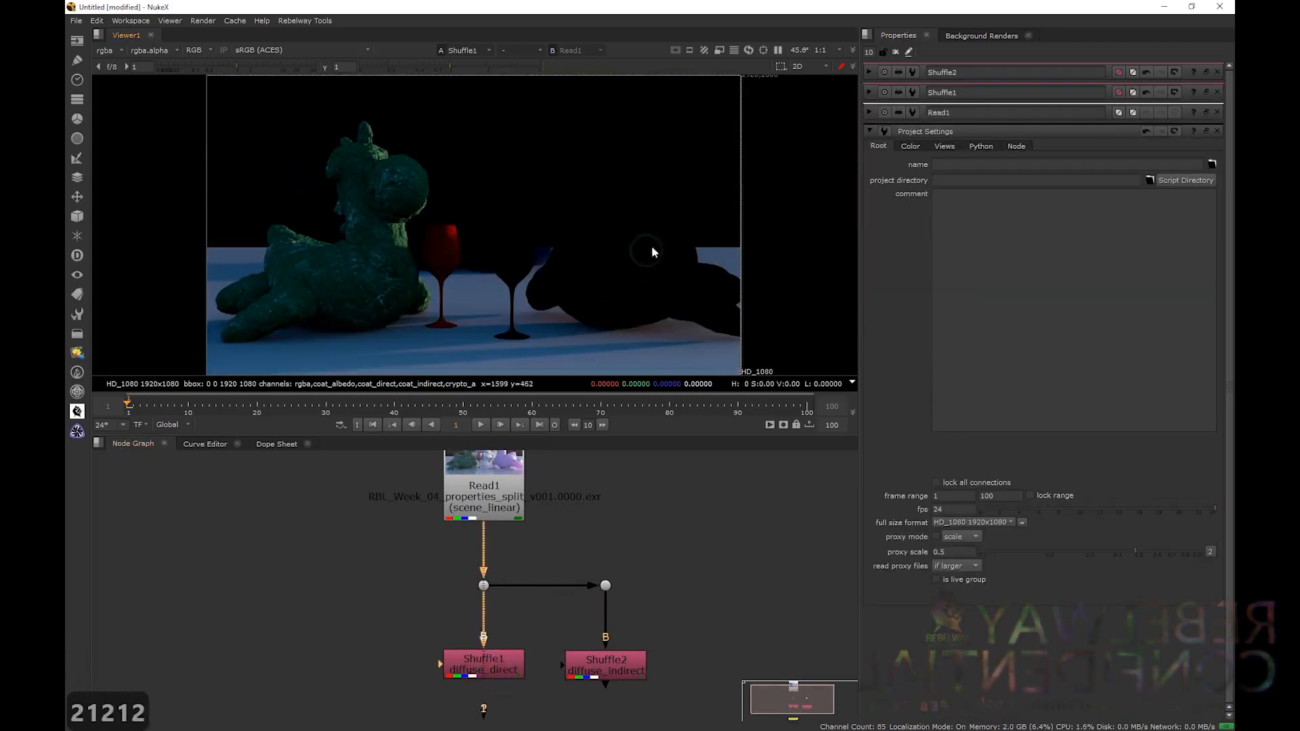
pyautogui.scroll(2, 534, 274)
pyautogui.press('2')
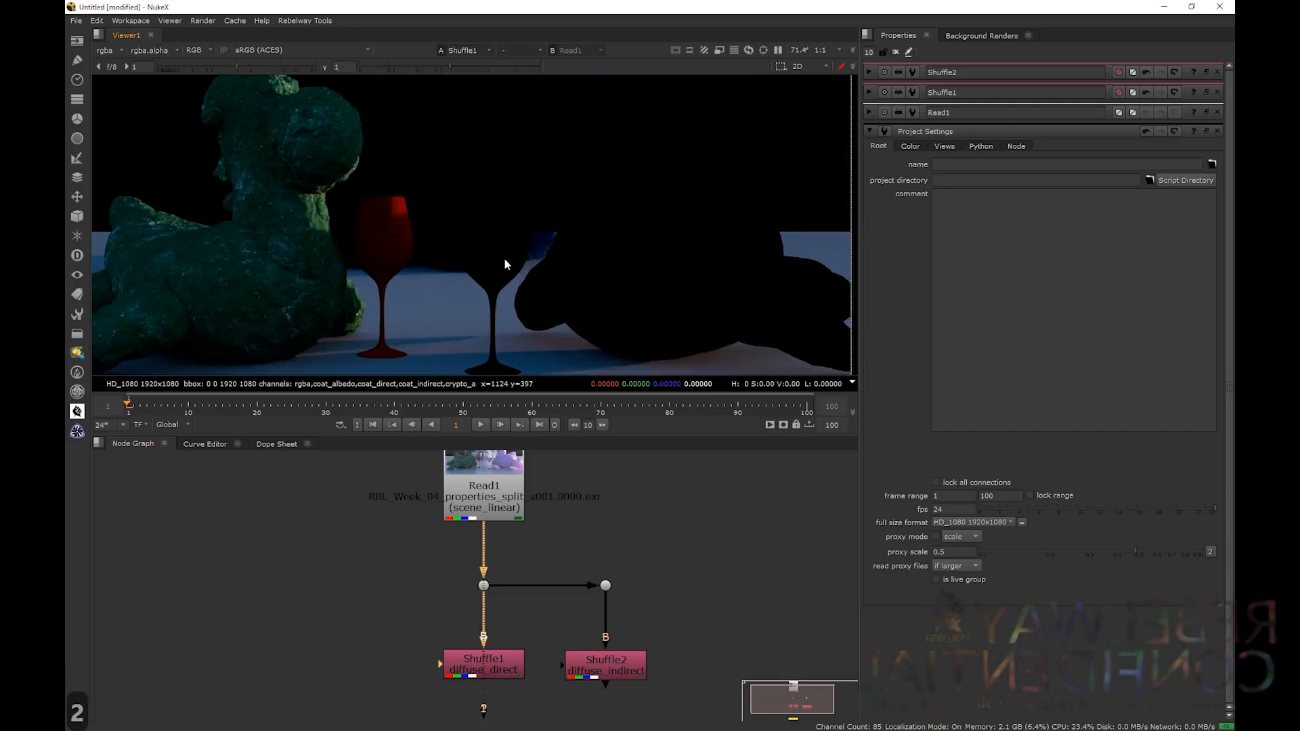
# - Check the Read1 render against Shuffle1's diffuse_direct pass, examining the green toy and the glasses
pyautogui.press('1')
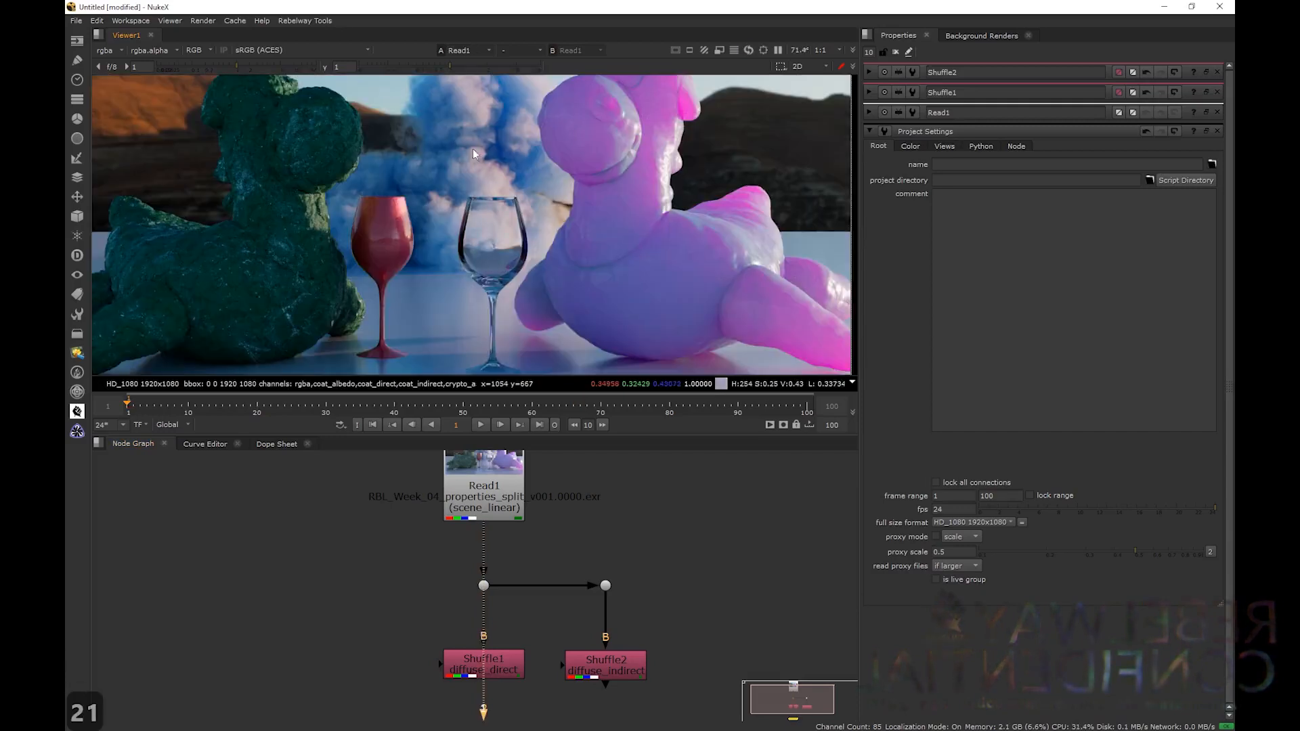
pyautogui.press('2')
pyautogui.scroll(-1, 400, 223)
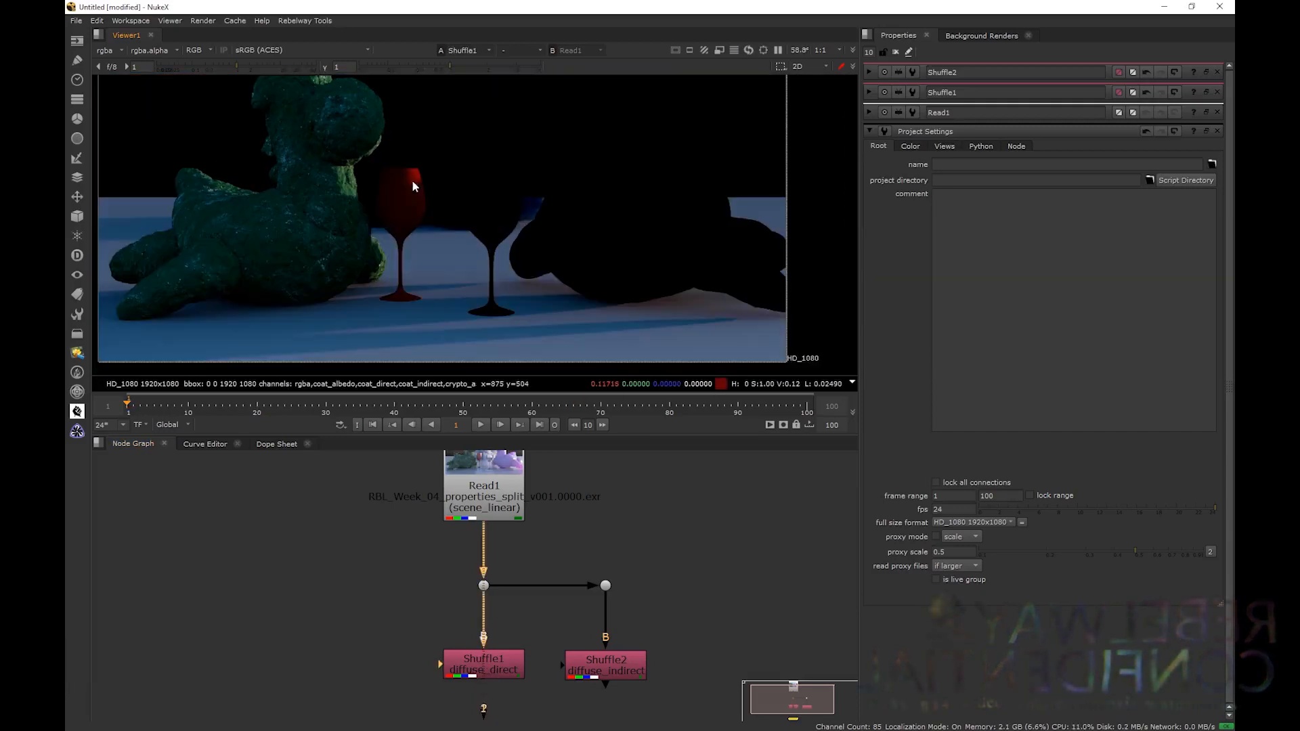
pyautogui.moveTo(453, 248)
pyautogui.keyDown('ctrl'); pyautogui.keyDown('shift'); pyautogui.mouseDown()
pyautogui.moveTo(447, 284)
pyautogui.moveTo(469, 297)
pyautogui.moveTo(438, 310)
pyautogui.mouseUp(); pyautogui.keyUp('shift'); pyautogui.keyUp('ctrl')
pyautogui.moveTo(326, 208); pyautogui.dragTo(327, 246, button='middle')
pyautogui.moveTo(316, 175); pyautogui.dragTo(309, 224)
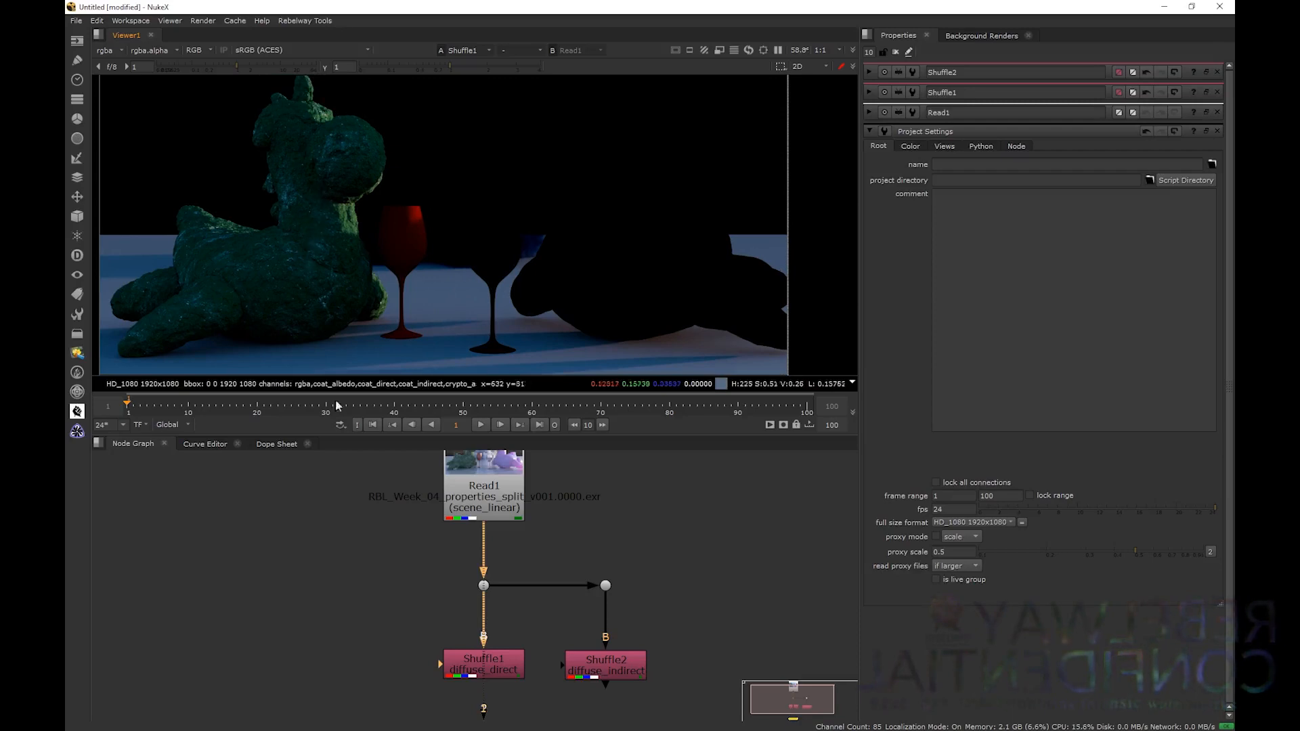
# - Assign Shuffle1 to the first viewer input and Shuffle2 to the second, comparing the direct and indirect diffuse passes
pyautogui.moveTo(511, 665); pyautogui.dragTo(519, 589, button='middle')
pyautogui.click(516, 588)
pyautogui.press('1')
pyautogui.click(596, 598)
pyautogui.press('2')
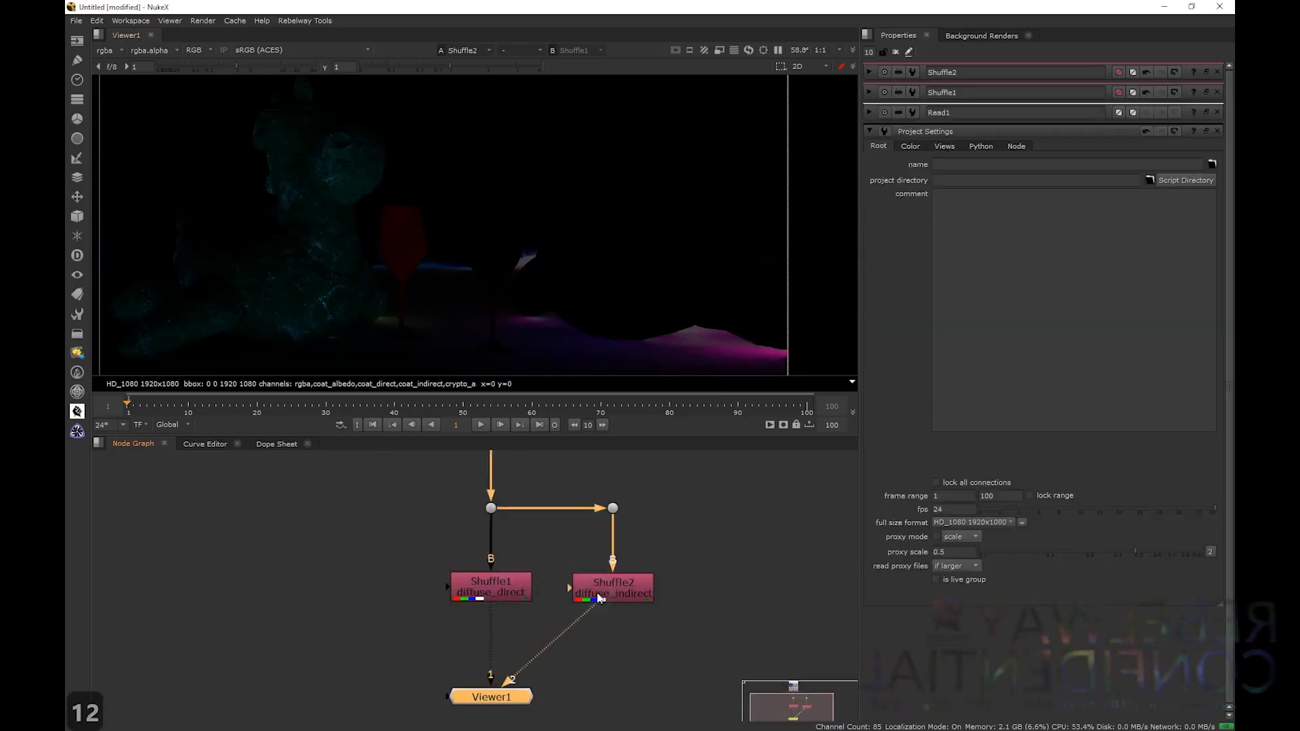
pyautogui.click(526, 597)
pyautogui.press('1')
# - Move Viewer1 lower to make room, add a Merge node below Shuffle1, and set its operation to plus
pyautogui.scroll(-3, 570, 619)
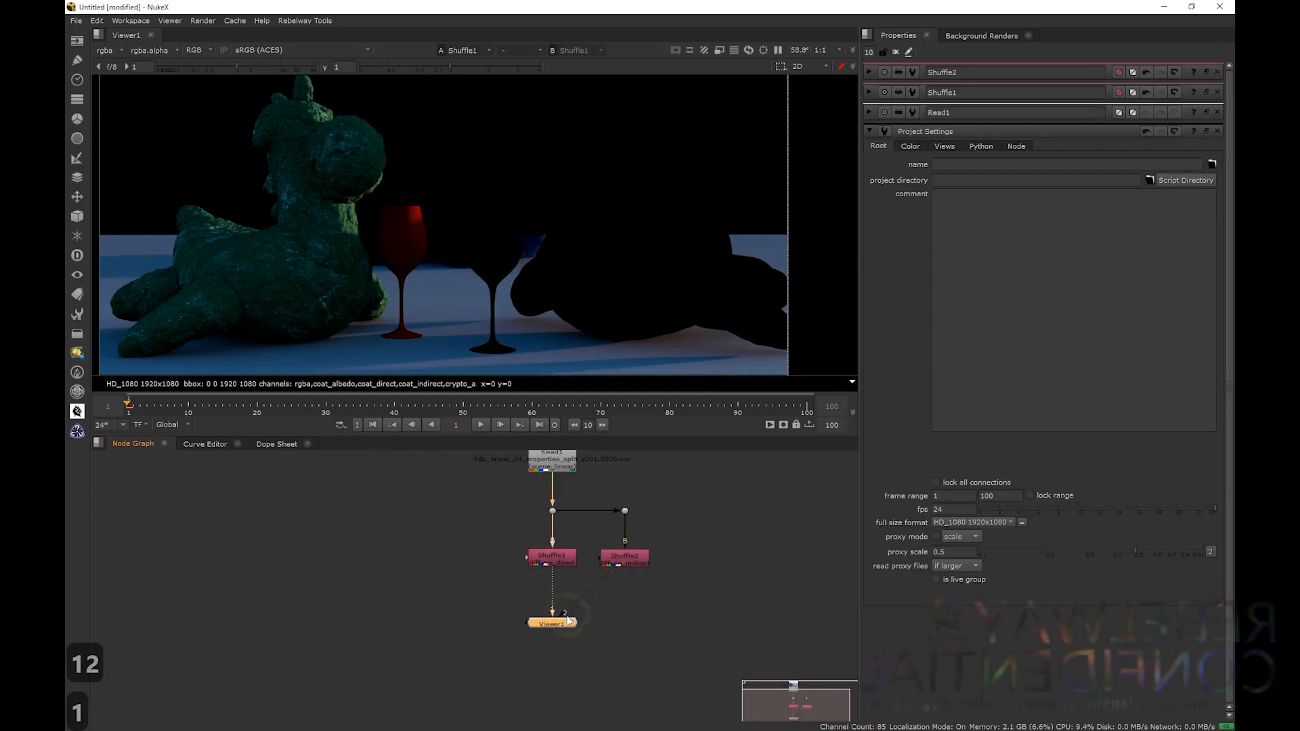
pyautogui.moveTo(568, 624); pyautogui.dragTo(568, 690)
pyautogui.press('m')
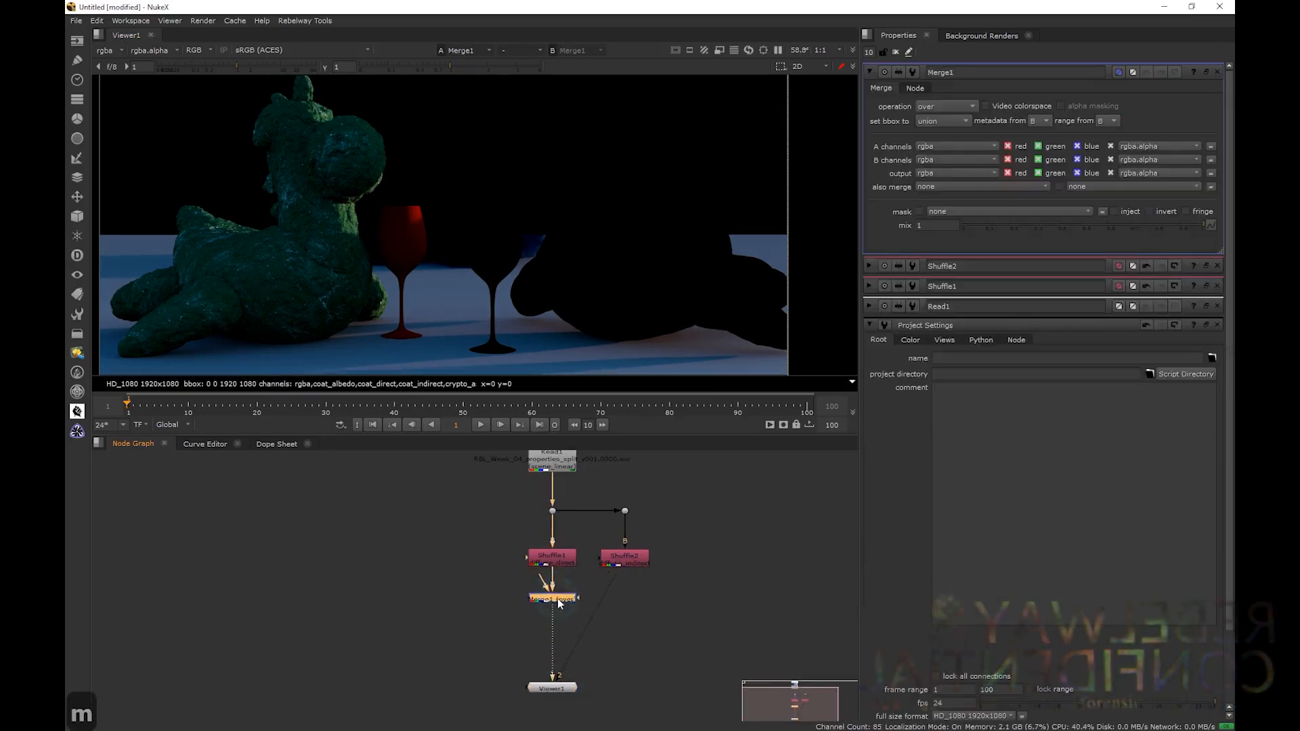
pyautogui.click(946, 108)
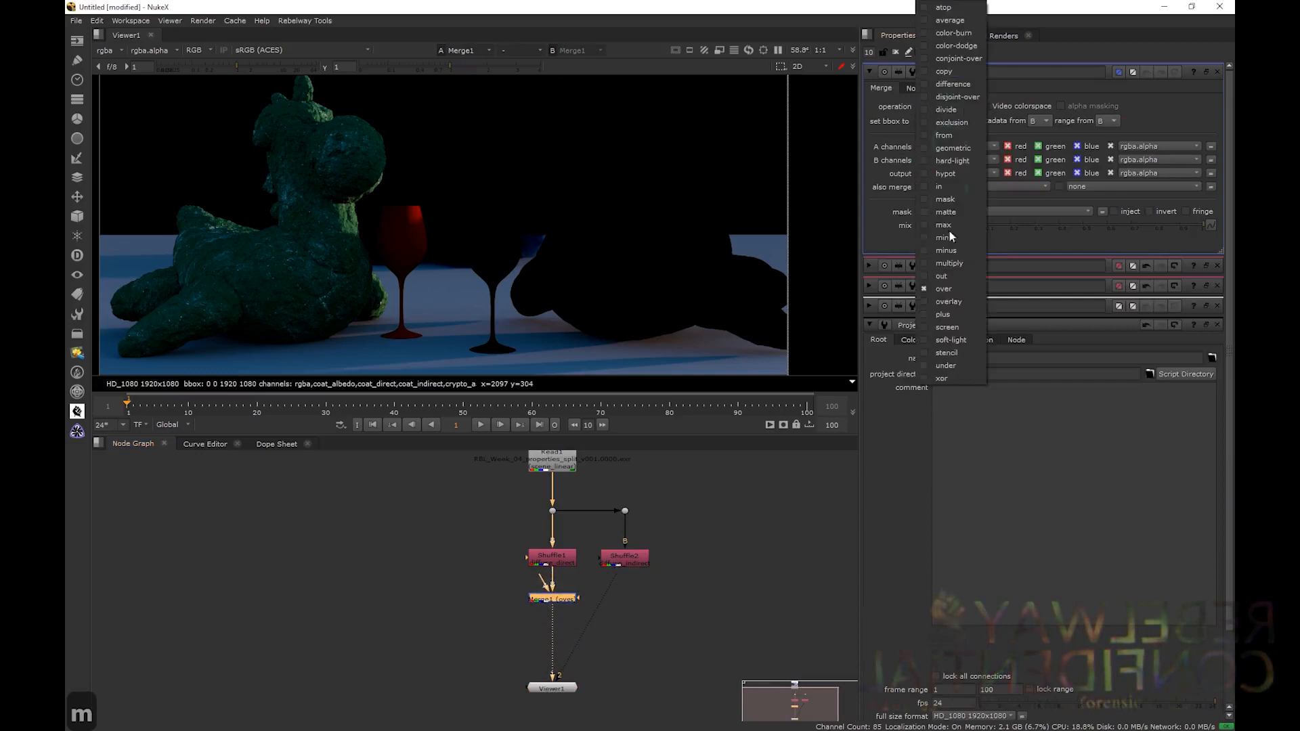
pyautogui.click(945, 324)
# - Connect the Merge node's A input to Shuffle2 and route the connection through a Dot
pyautogui.moveTo(540, 580); pyautogui.dragTo(627, 597)
pyautogui.doubleClick(627, 568)
pyautogui.press('.')
# - Assign Merge1 to the second viewer input and the Read1 render to the first
pyautogui.doubleClick(571, 600)
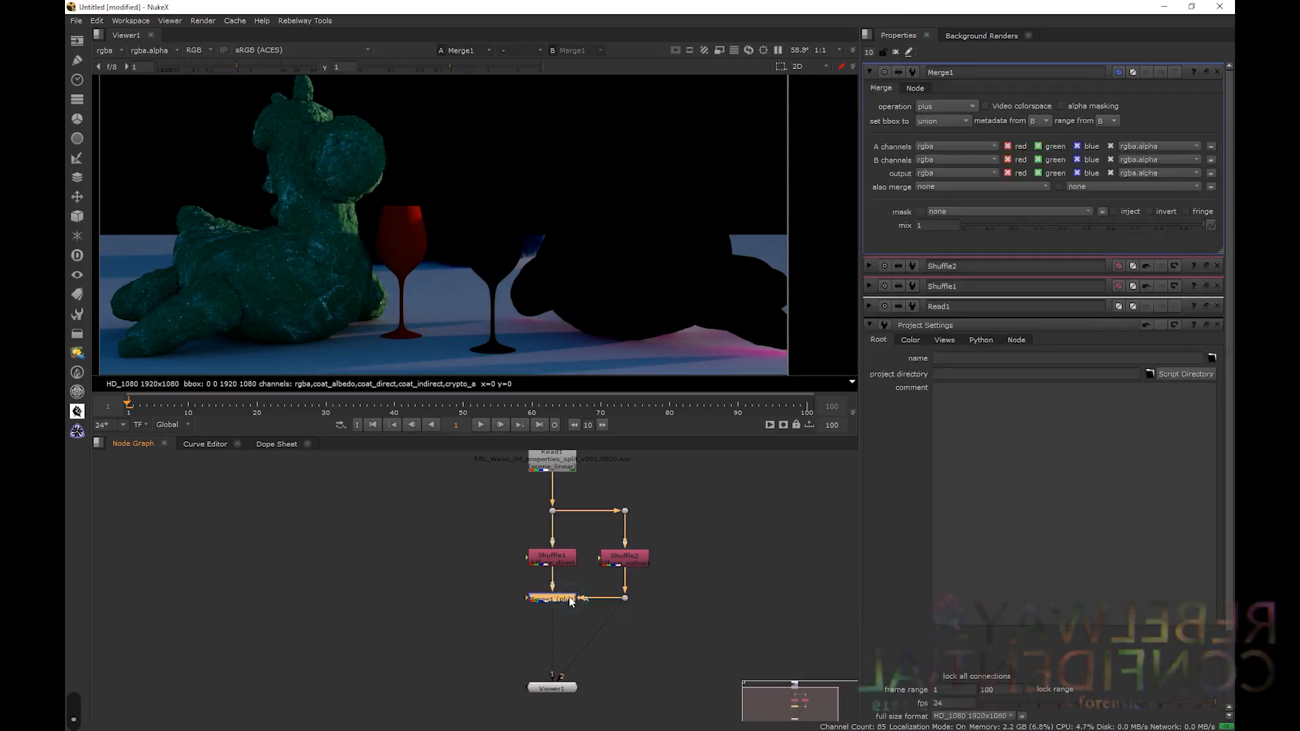
pyautogui.press('2')
pyautogui.press('1')
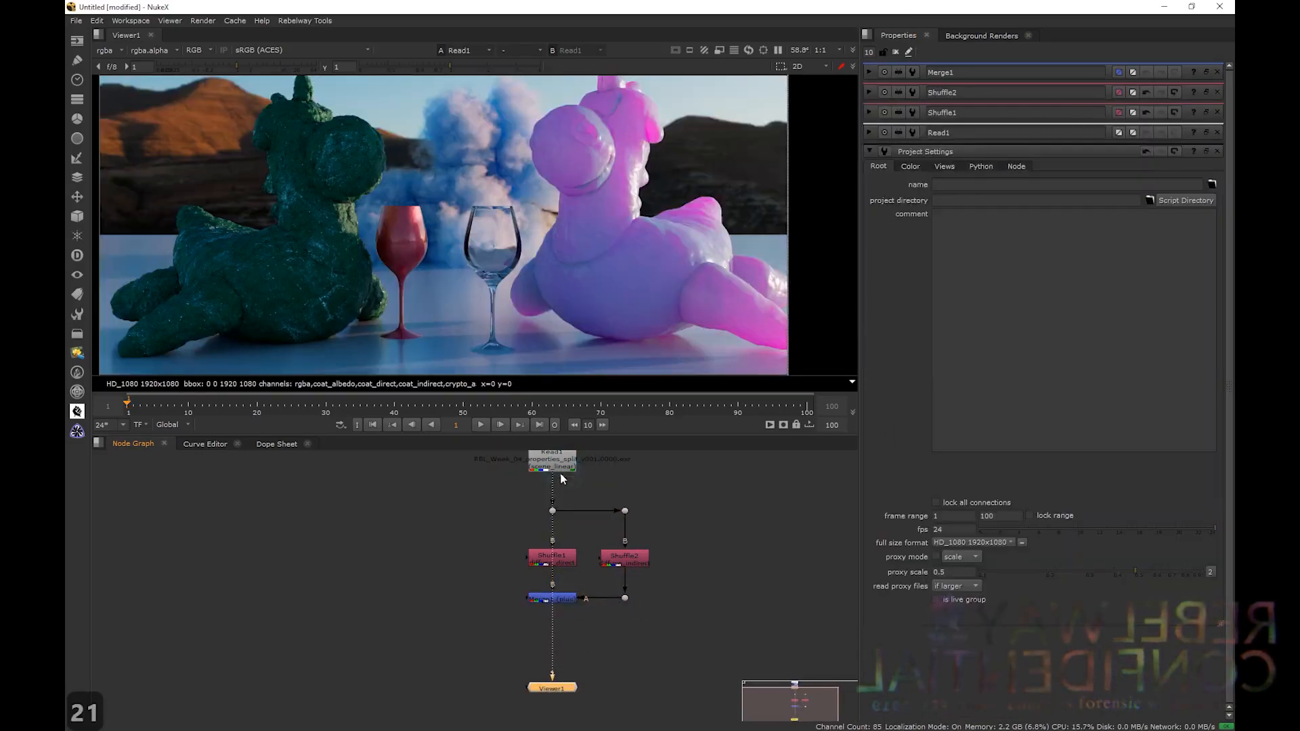
pyautogui.doubleClick(564, 594)
pyautogui.press('2')
pyautogui.press('1')
# - Compare the merged diffuse result with the Read1 render, examining the green toy's surface up close and in the full frame
pyautogui.scroll(4, 445, 280)
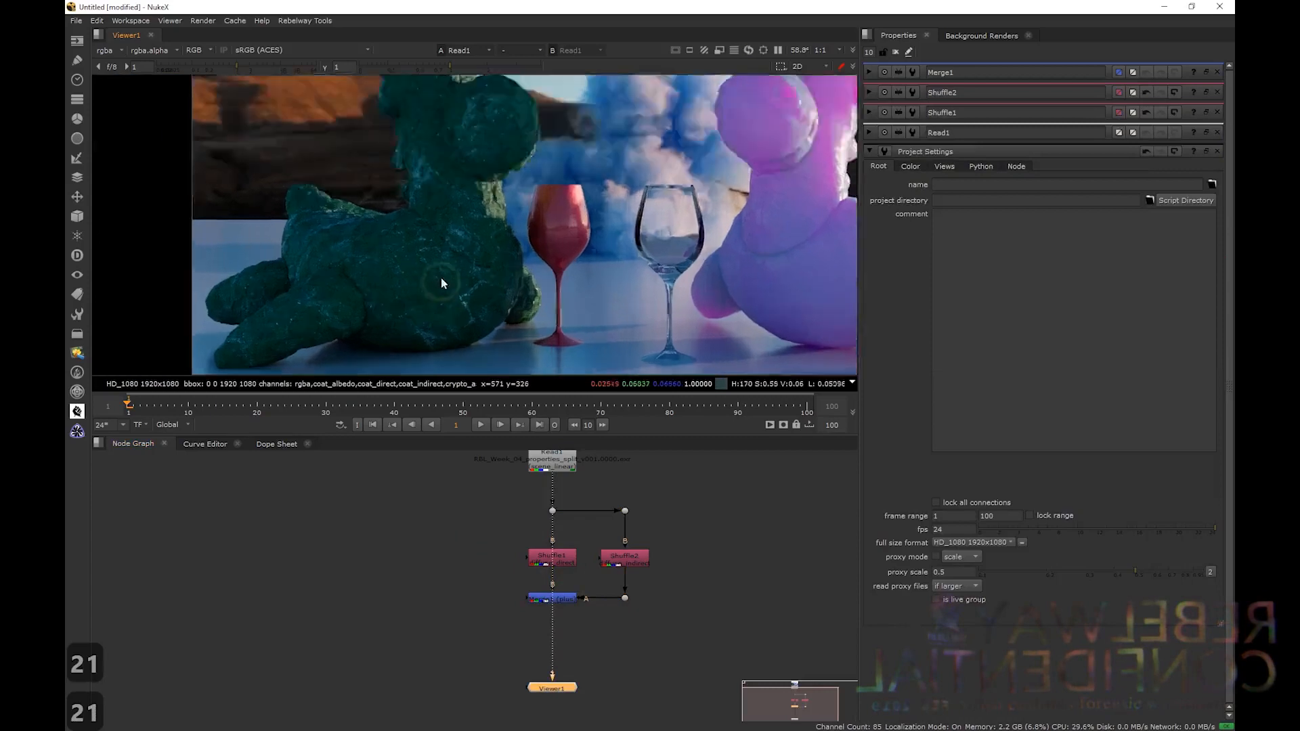
pyautogui.press('2')
pyautogui.press('1')
pyautogui.press('2')
pyautogui.press('1')
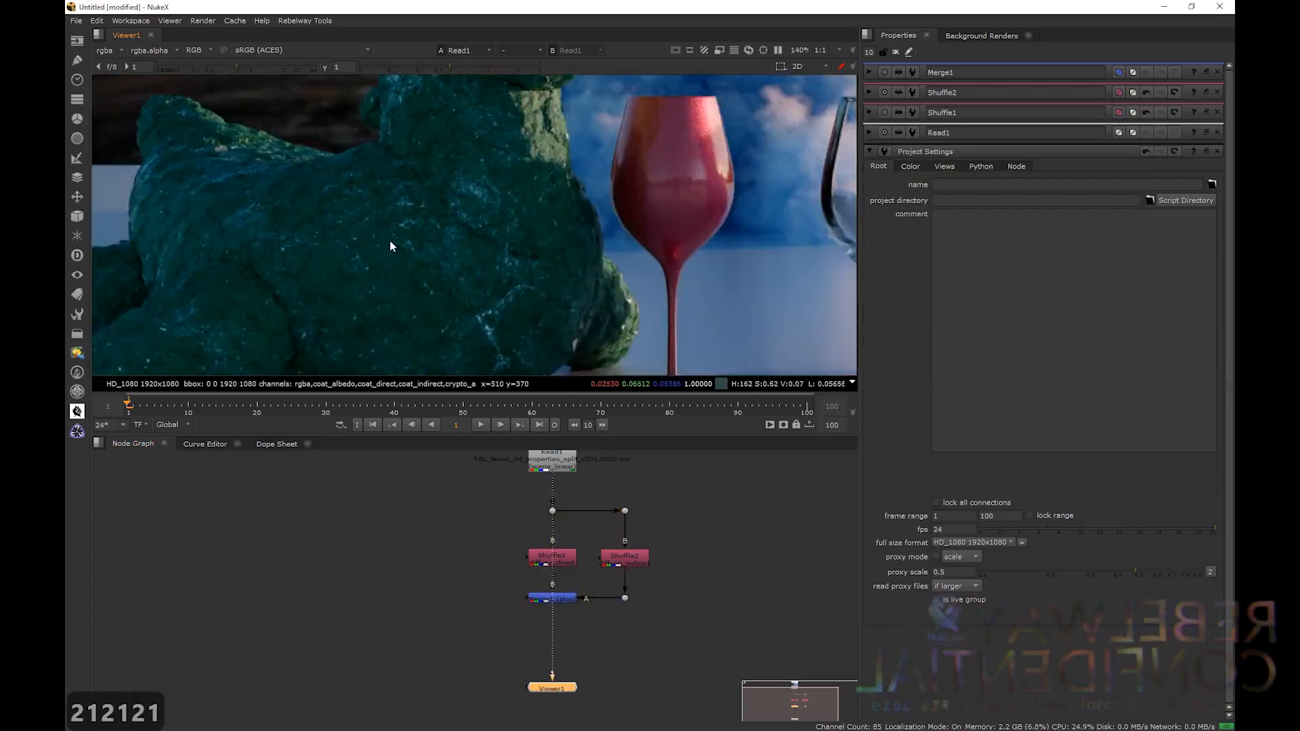
pyautogui.scroll(4, 369, 194)
pyautogui.press('2')
pyautogui.press('1')
pyautogui.scroll(-3, 477, 196)
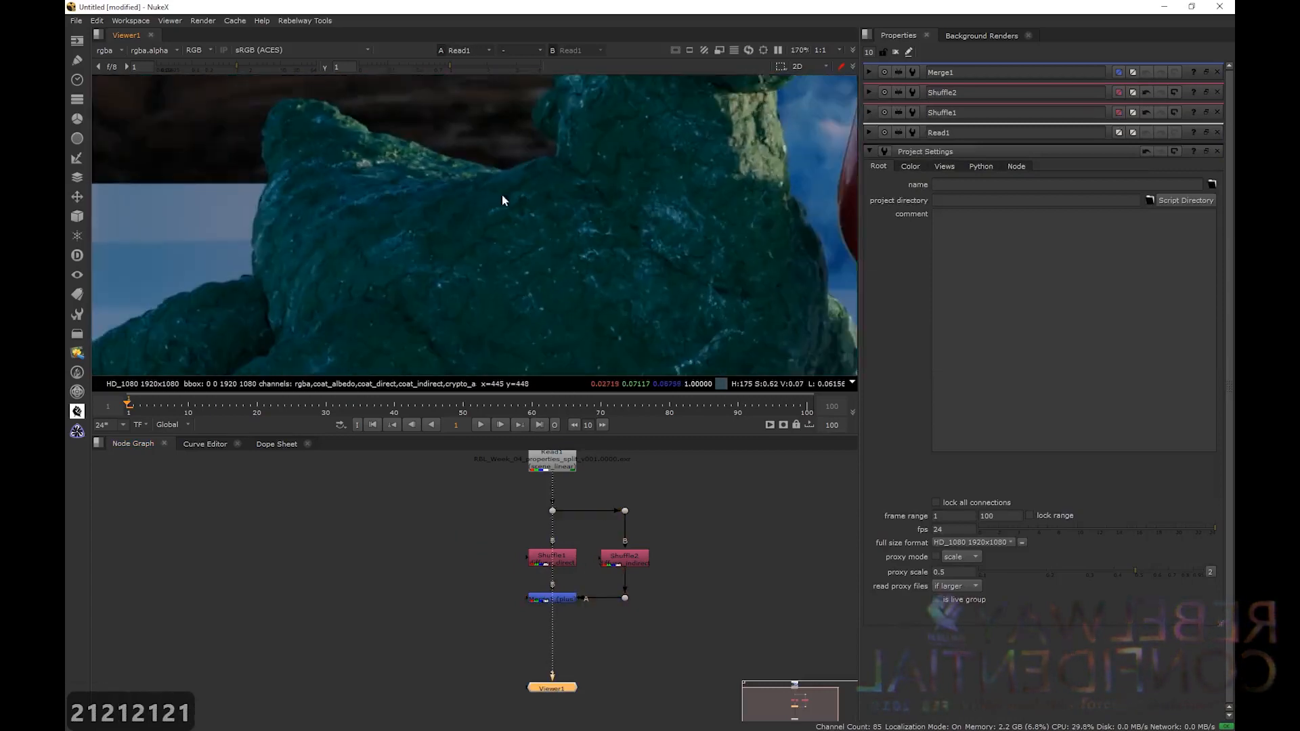
pyautogui.press('2')
pyautogui.press('1')
pyautogui.scroll(-5, 562, 230)
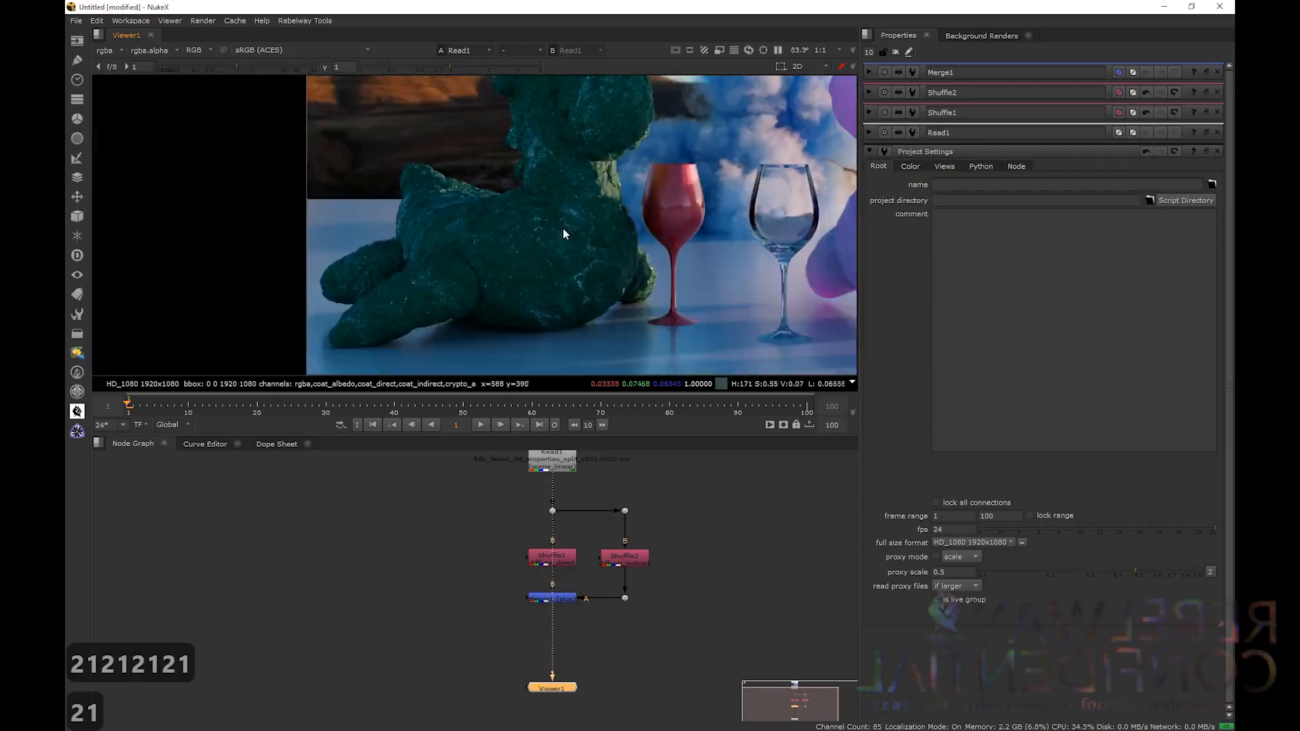
pyautogui.press('2')
pyautogui.press('1')
pyautogui.press('2')
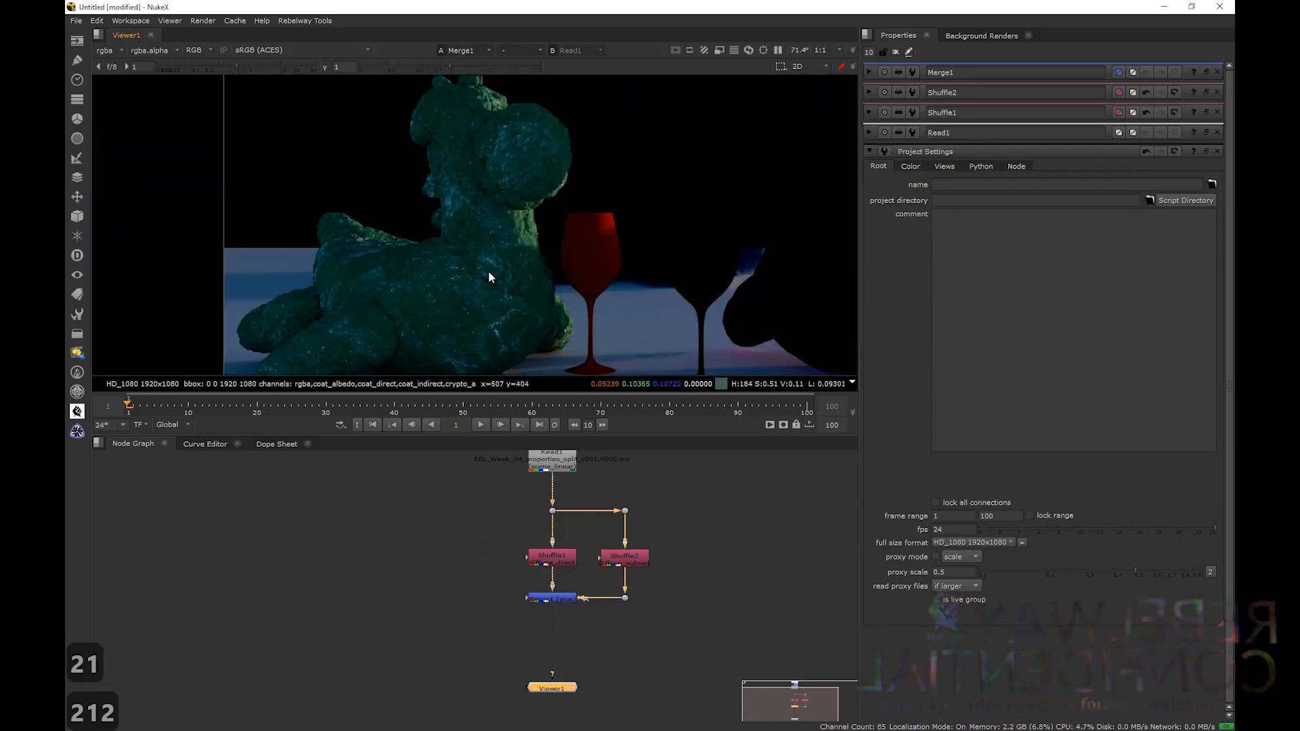
pyautogui.press('h')
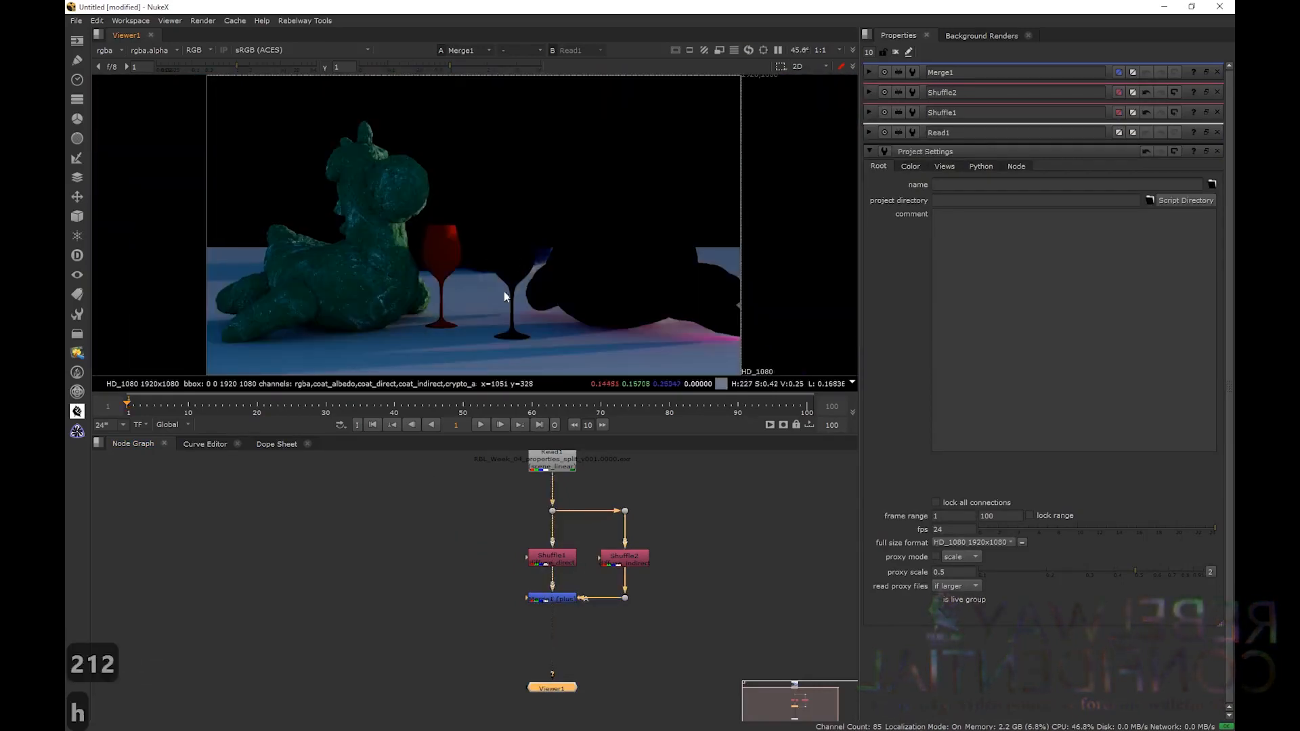
# - Move Viewer1 out to the side of the node tree and shift the diffuse branch farther below Read1
pyautogui.moveTo(675, 506); pyautogui.dragTo(507, 624)
pyautogui.scroll(-1, 578, 622)
pyautogui.moveTo(559, 679); pyautogui.dragTo(329, 560)
pyautogui.moveTo(673, 517); pyautogui.dragTo(502, 628)
pyautogui.moveTo(556, 569); pyautogui.dragTo(563, 603)
# - Insert a Dot between Read1 and the diffuse branch, and paste a copy of the Shuffle and Merge branch beside the original
pyautogui.click(590, 520)
pyautogui.keyDown('ctrl'); pyautogui.click(557, 528); pyautogui.keyUp('ctrl')
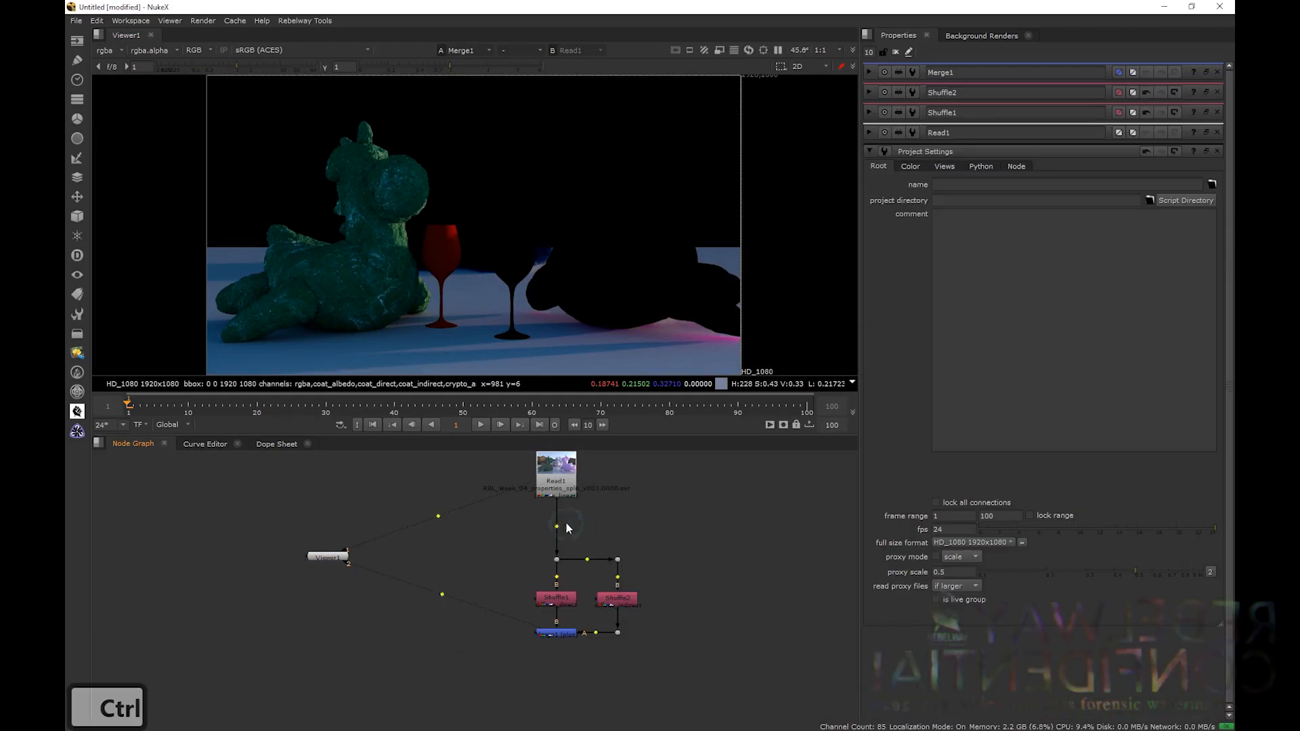
pyautogui.moveTo(661, 554); pyautogui.dragTo(519, 677)
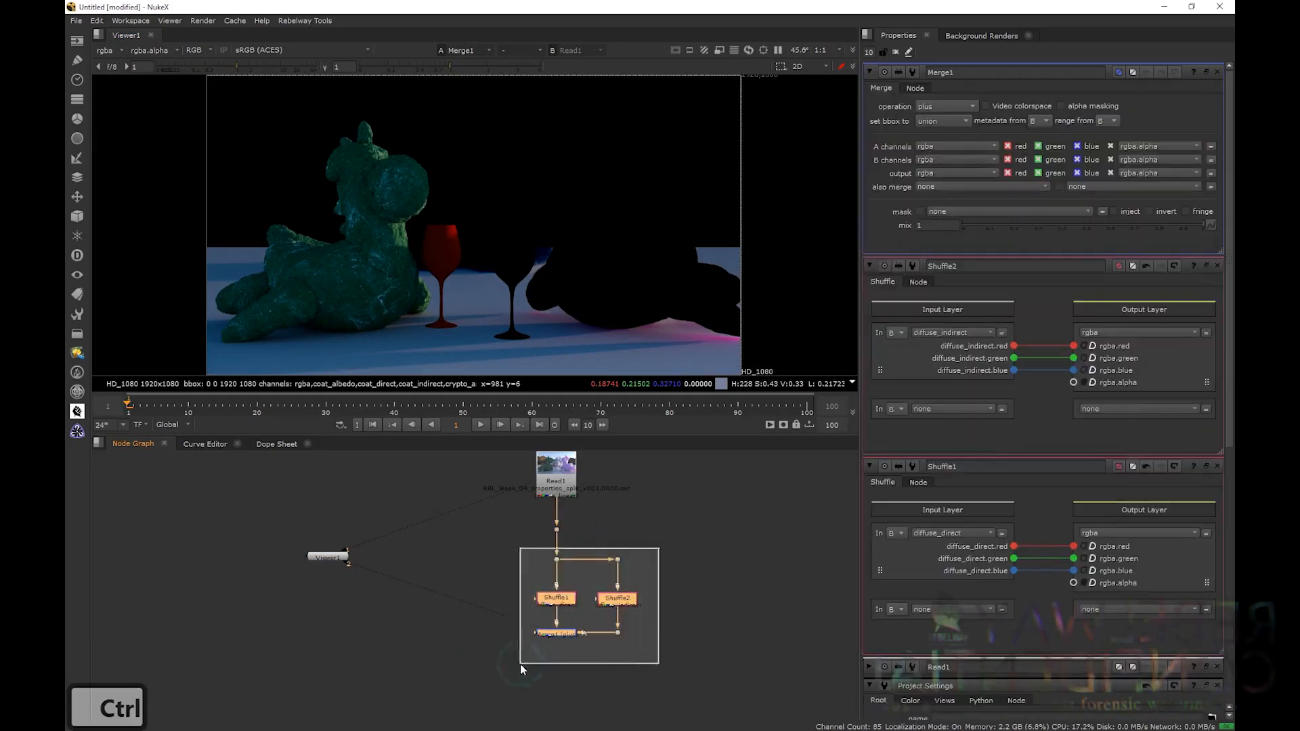
pyautogui.hotkey('ctrl', 'c')
pyautogui.moveTo(673, 601); pyautogui.dragTo(478, 559, button='middle')
pyautogui.scroll(1, 478, 558)
pyautogui.click(522, 557)
pyautogui.hotkey('ctrl', 'v')
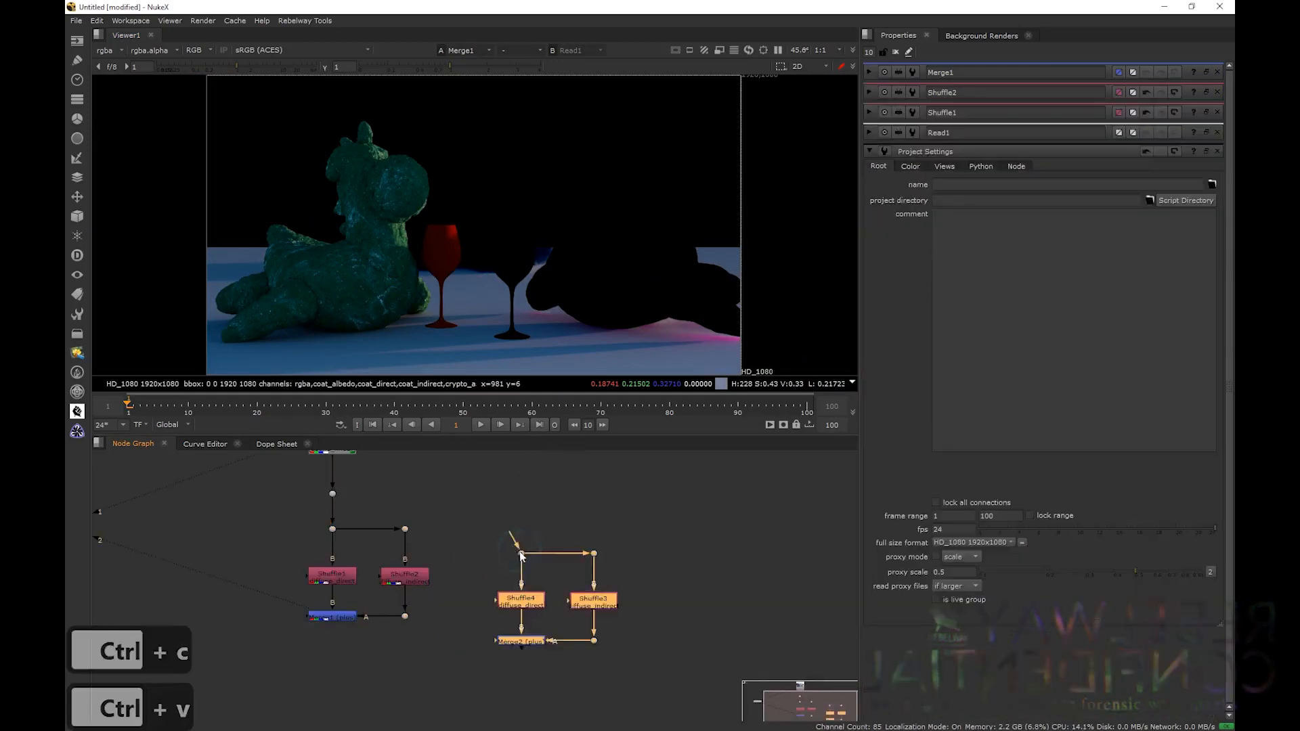
# - Feed the copied branch from the Dot below Read1 through an additional corner Dot, and view Merge2
pyautogui.moveTo(517, 522); pyautogui.dragTo(332, 494)
pyautogui.keyDown('ctrl'); pyautogui.moveTo(429, 510); pyautogui.dragTo(527, 494); pyautogui.keyUp('ctrl')
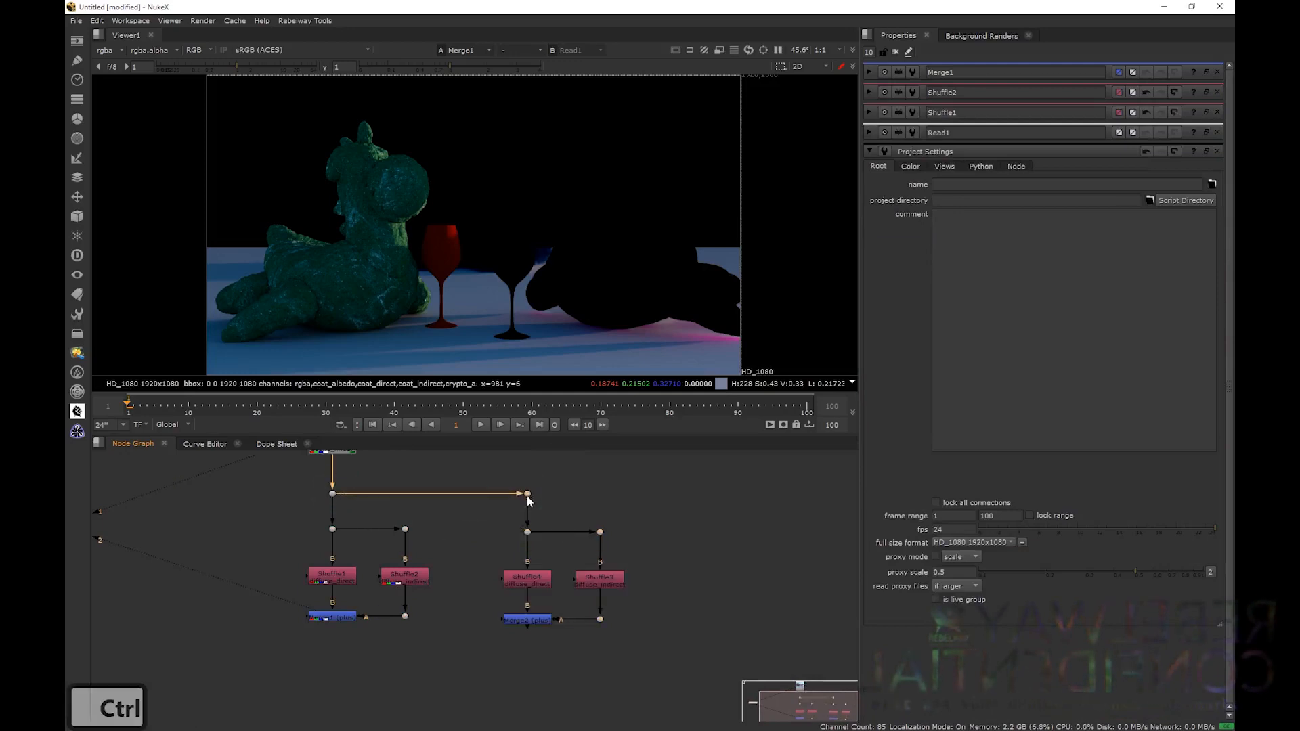
pyautogui.click(534, 619)
pyautogui.press('1')
# - Set Shuffle4's input layer to specular_direct and view the node
pyautogui.doubleClick(535, 580)
pyautogui.click(951, 139)
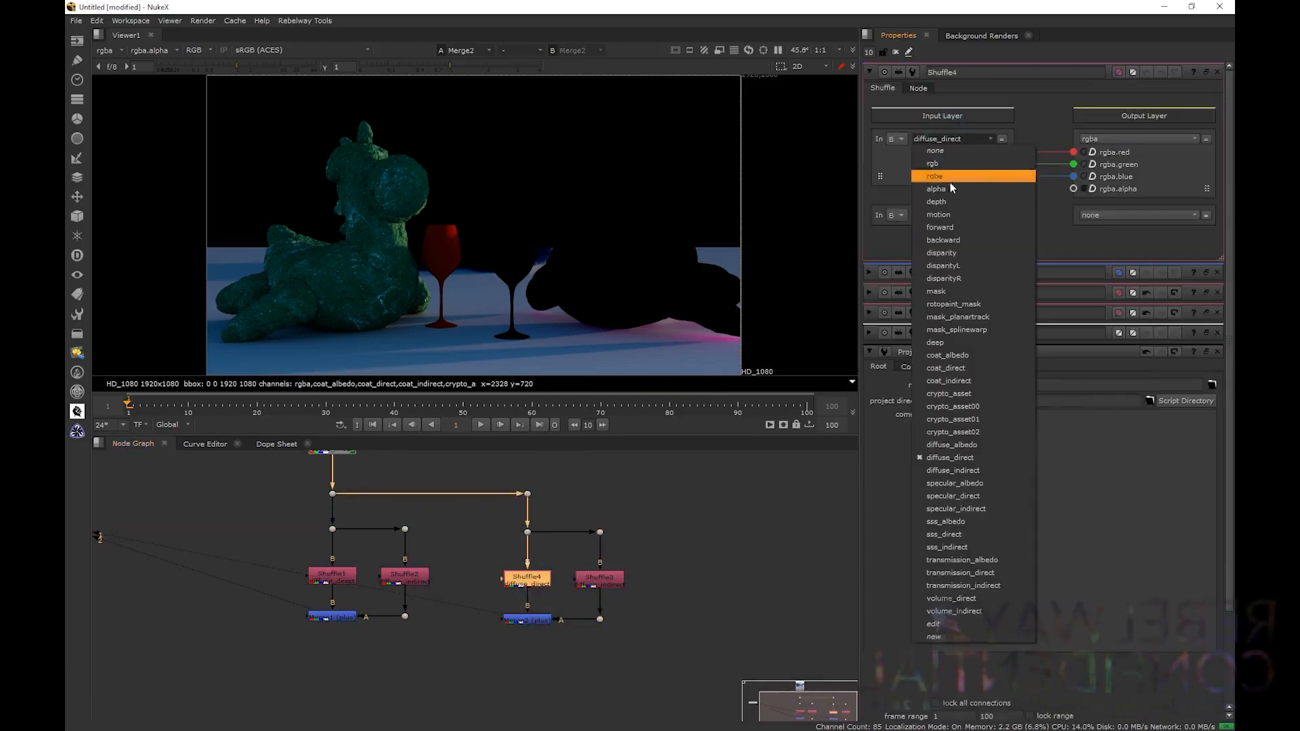
pyautogui.click(963, 496)
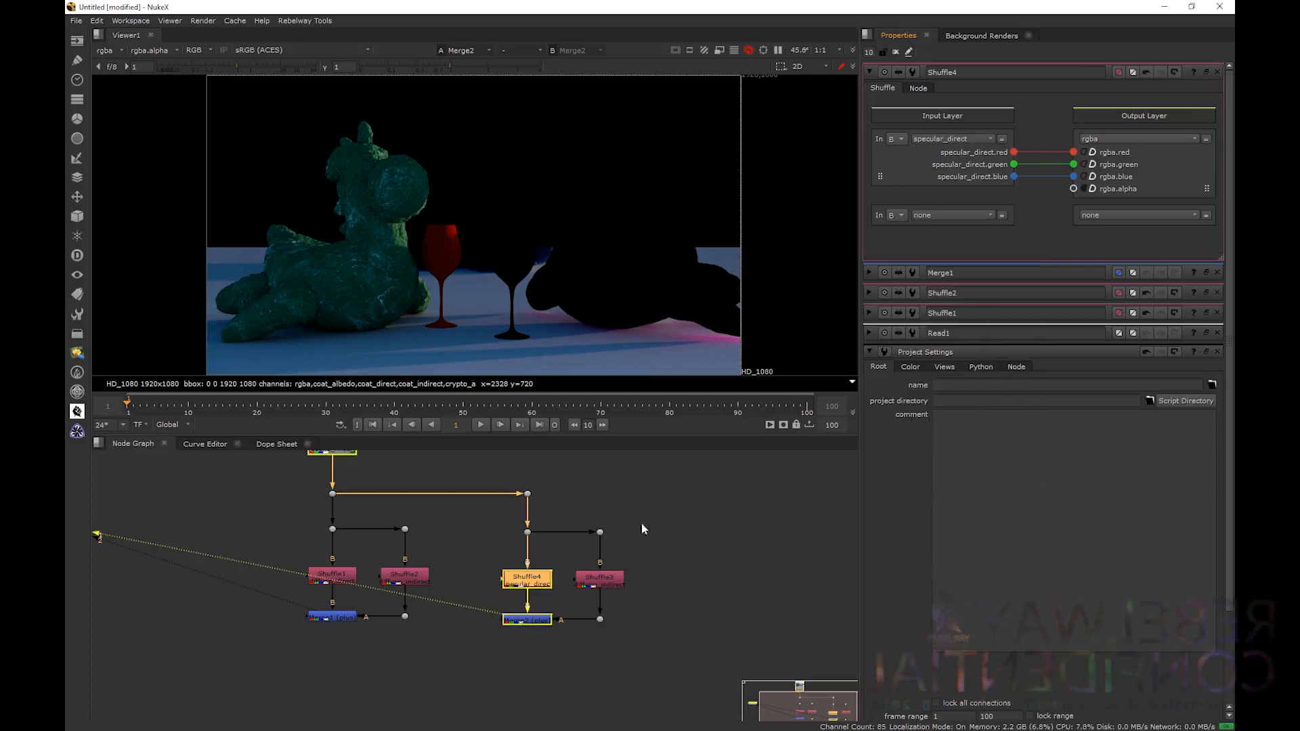
pyautogui.press('1')
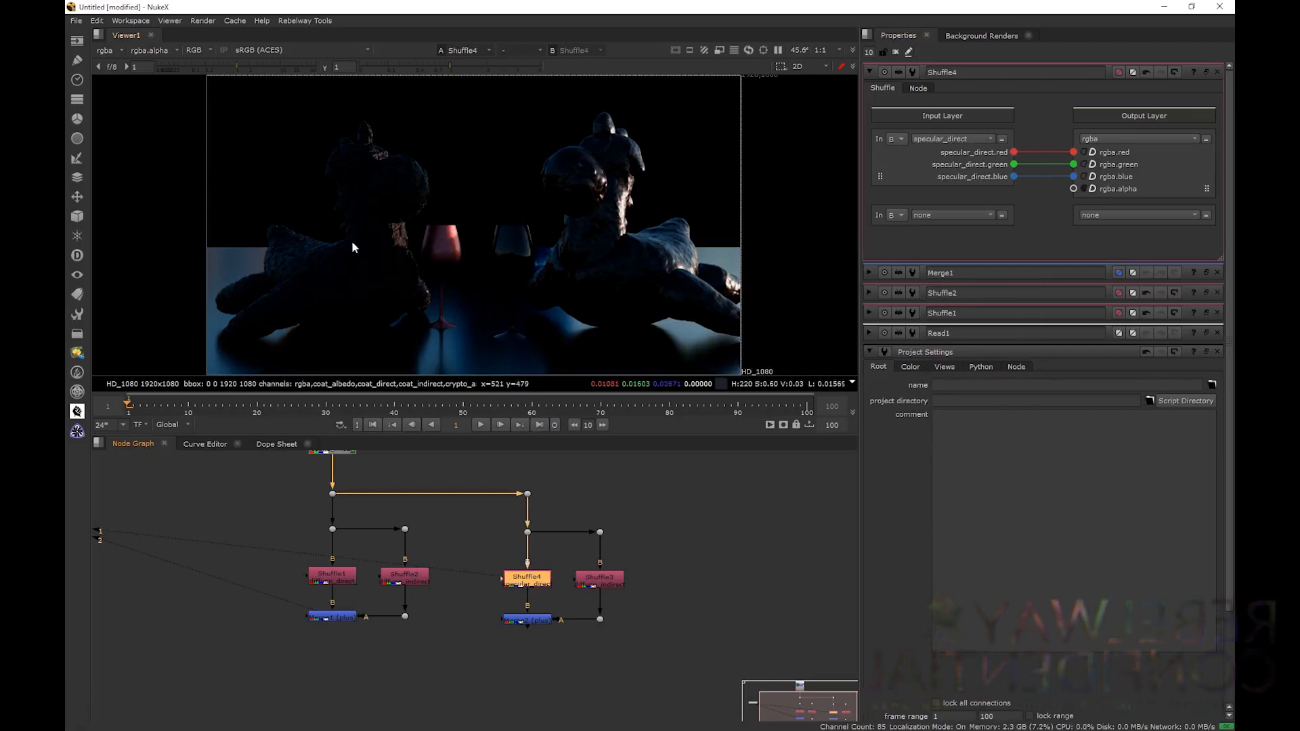
# - Compare Shuffle4's specular_direct pass with the full render at the Dot above the copied branch
pyautogui.scroll(5, 345, 230)
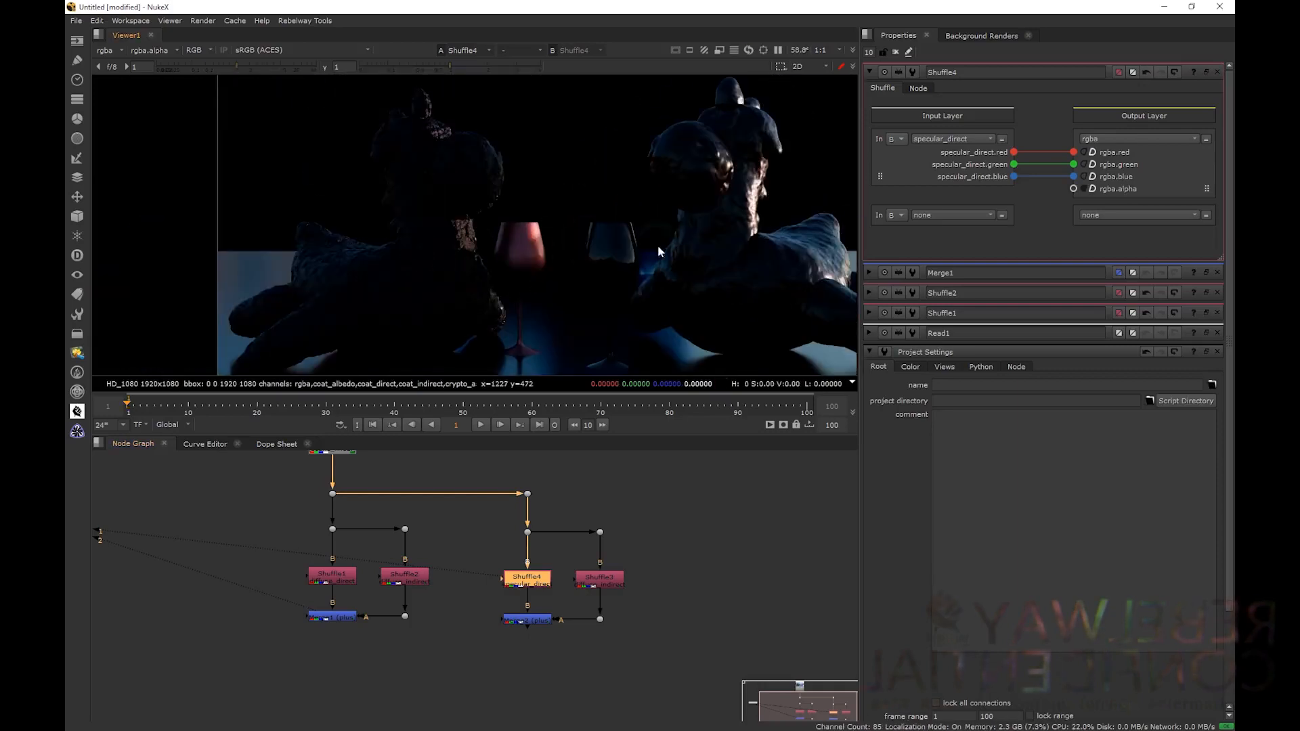
pyautogui.click(528, 494)
pyautogui.press('1')
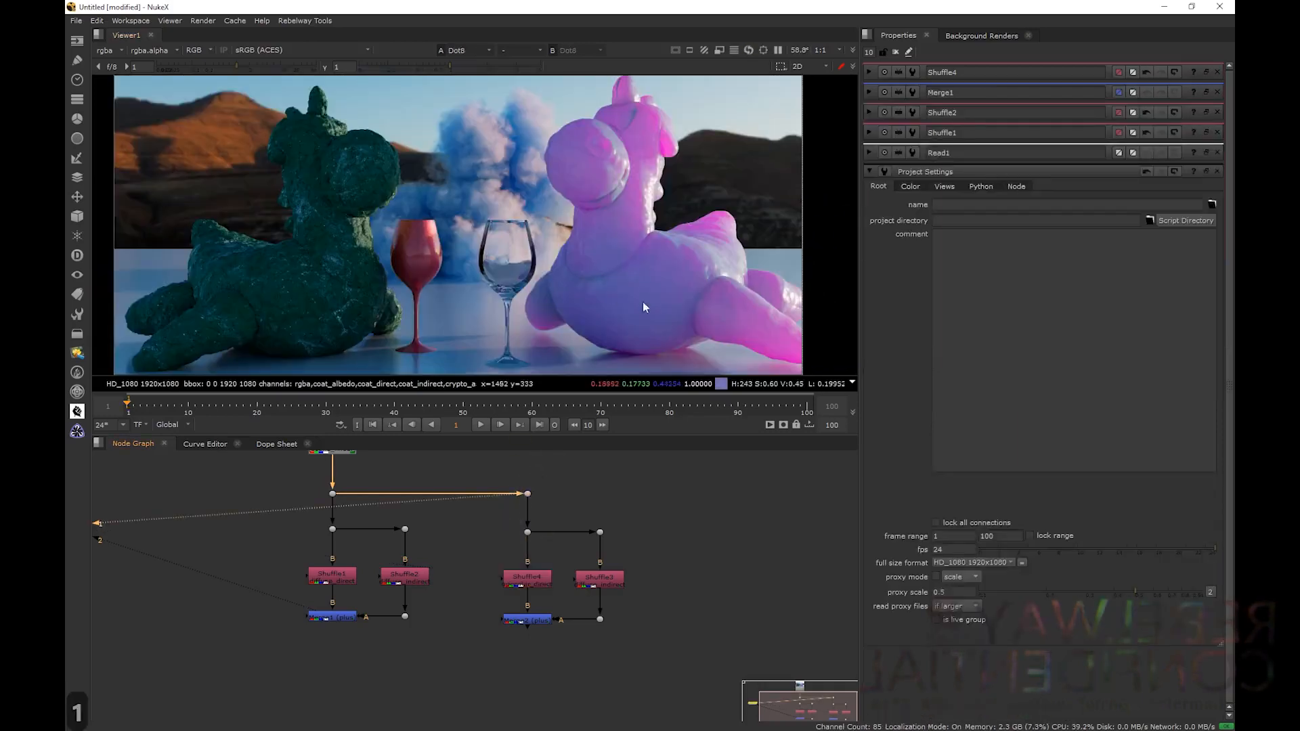
pyautogui.click(528, 577)
pyautogui.press('1')
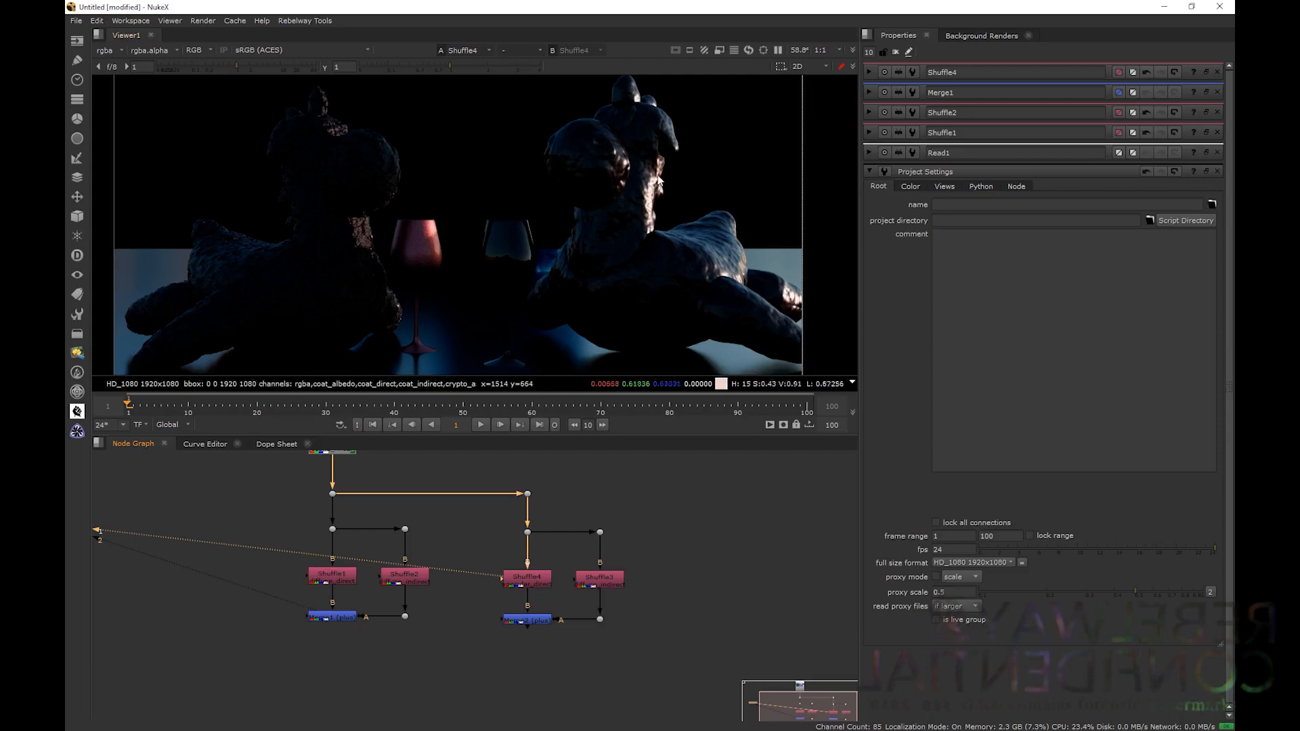
# - View Shuffle3 and set its input layer to specular_indirect
pyautogui.doubleClick(607, 583)
pyautogui.press('1')
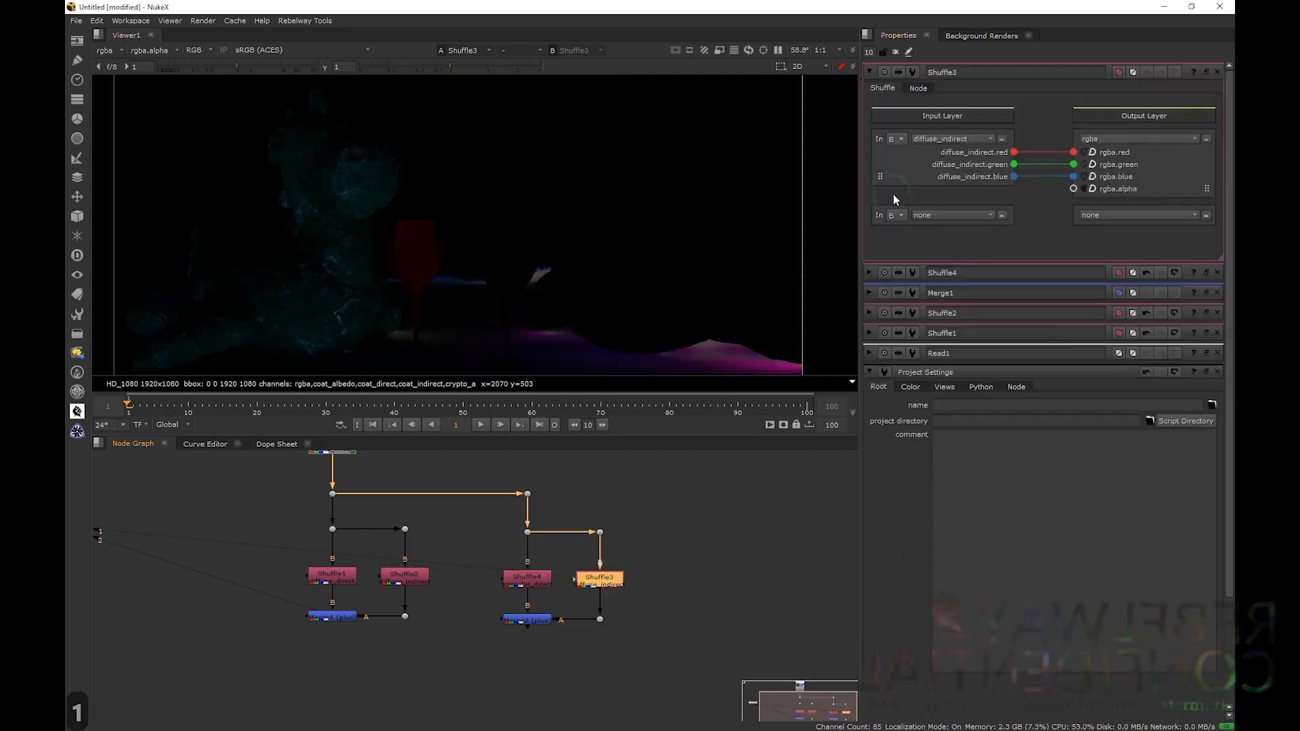
pyautogui.click(951, 140)
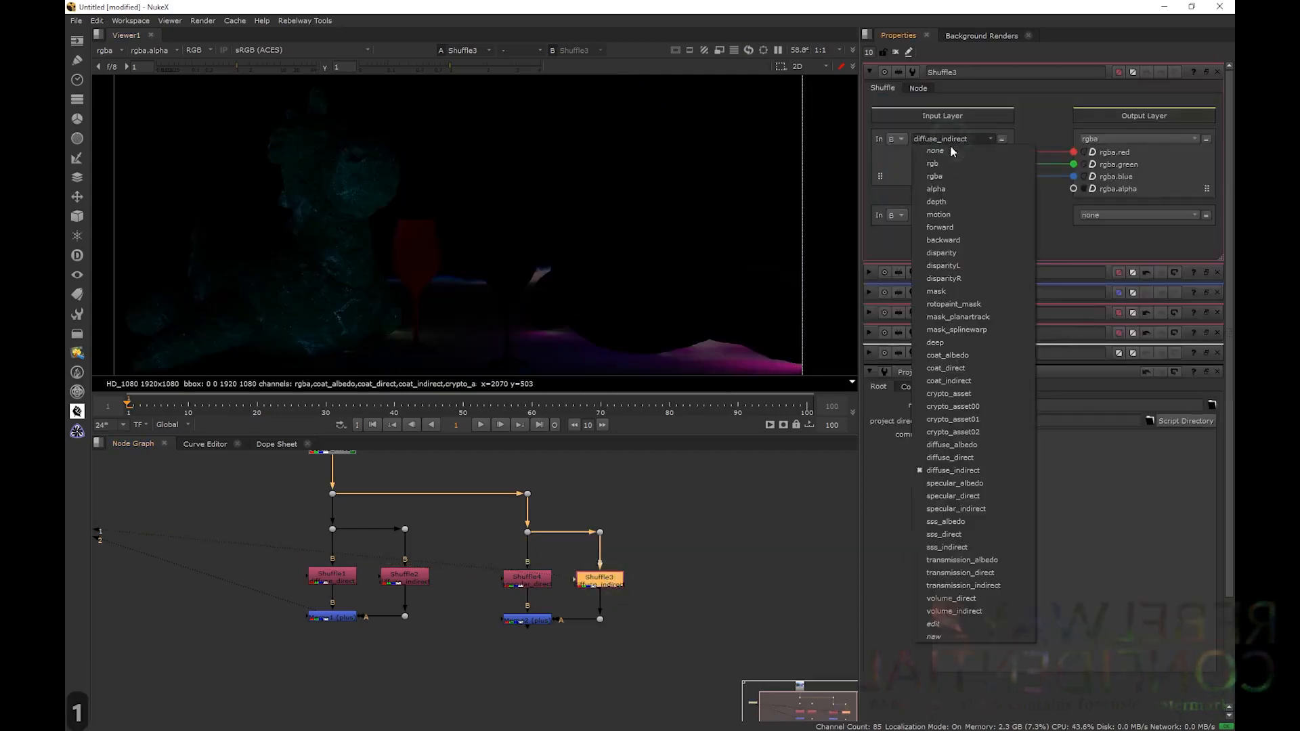
pyautogui.click(973, 505)
# - Assign Shuffle4 to the first viewer input and Shuffle3 to the second, comparing the direct and indirect specular passes
pyautogui.press('2')
pyautogui.click(555, 565)
pyautogui.click(525, 581)
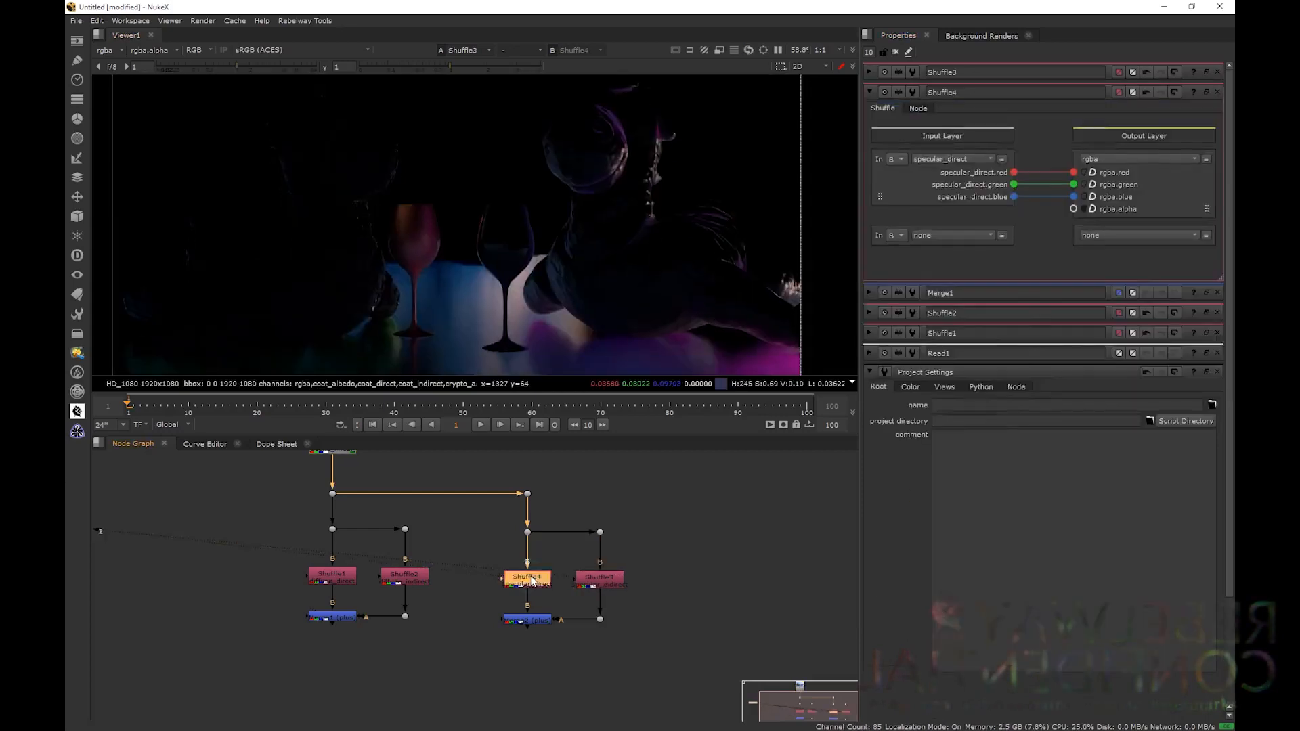
pyautogui.press('1')
pyautogui.click(586, 579)
pyautogui.press('2')
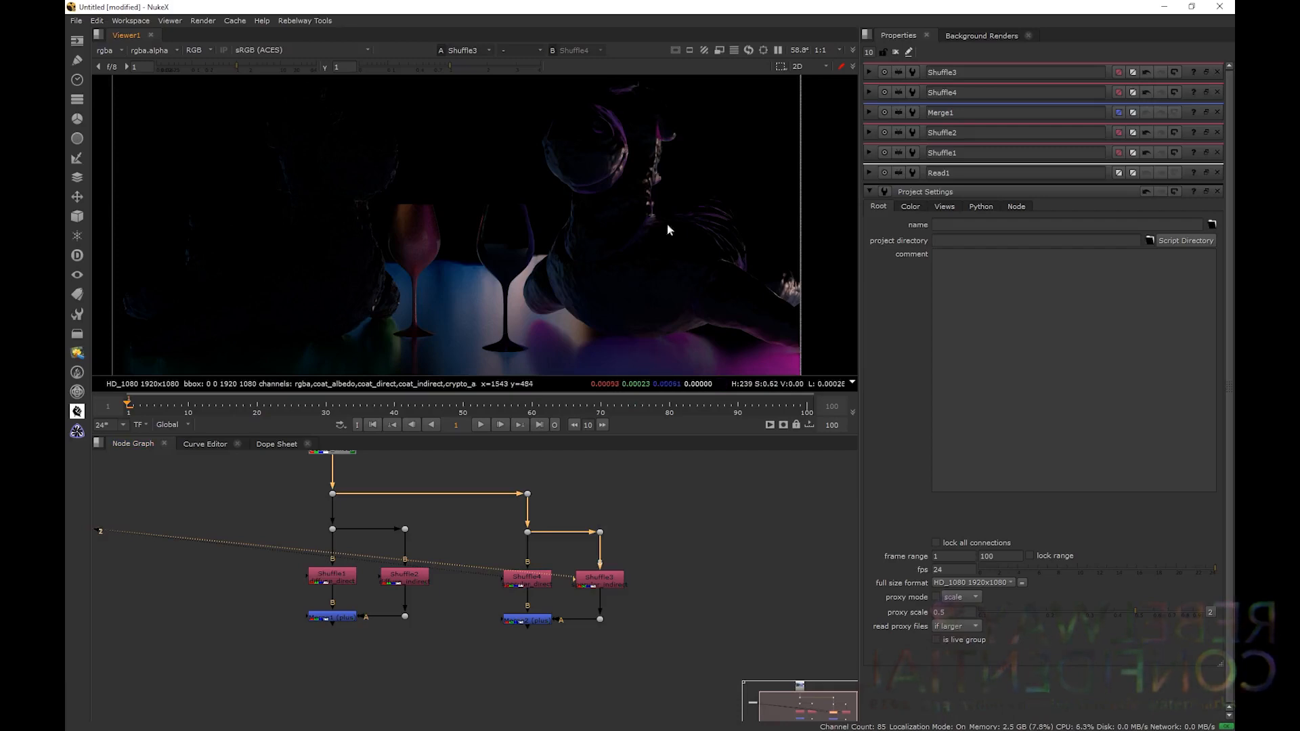
pyautogui.press('1')
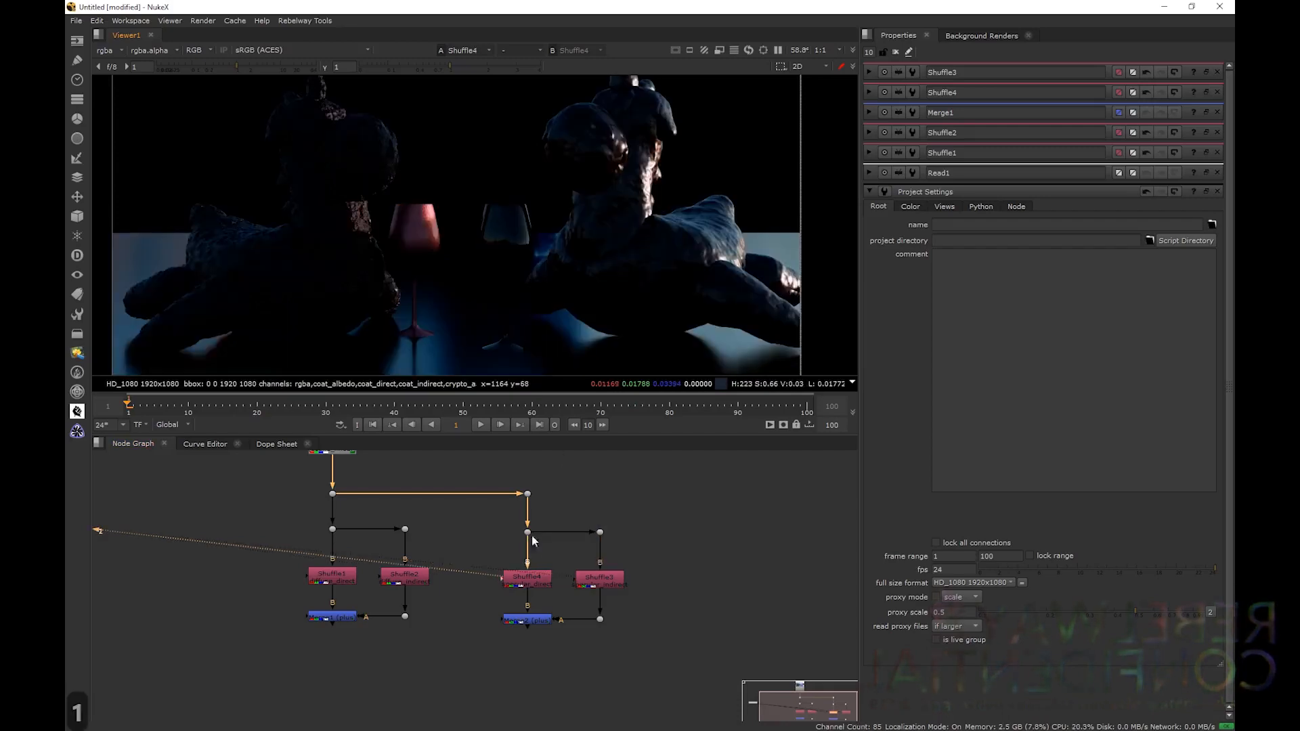
# - Open Shuffle4's properties, and view the combined specular passes at Merge2
pyautogui.doubleClick(534, 585)
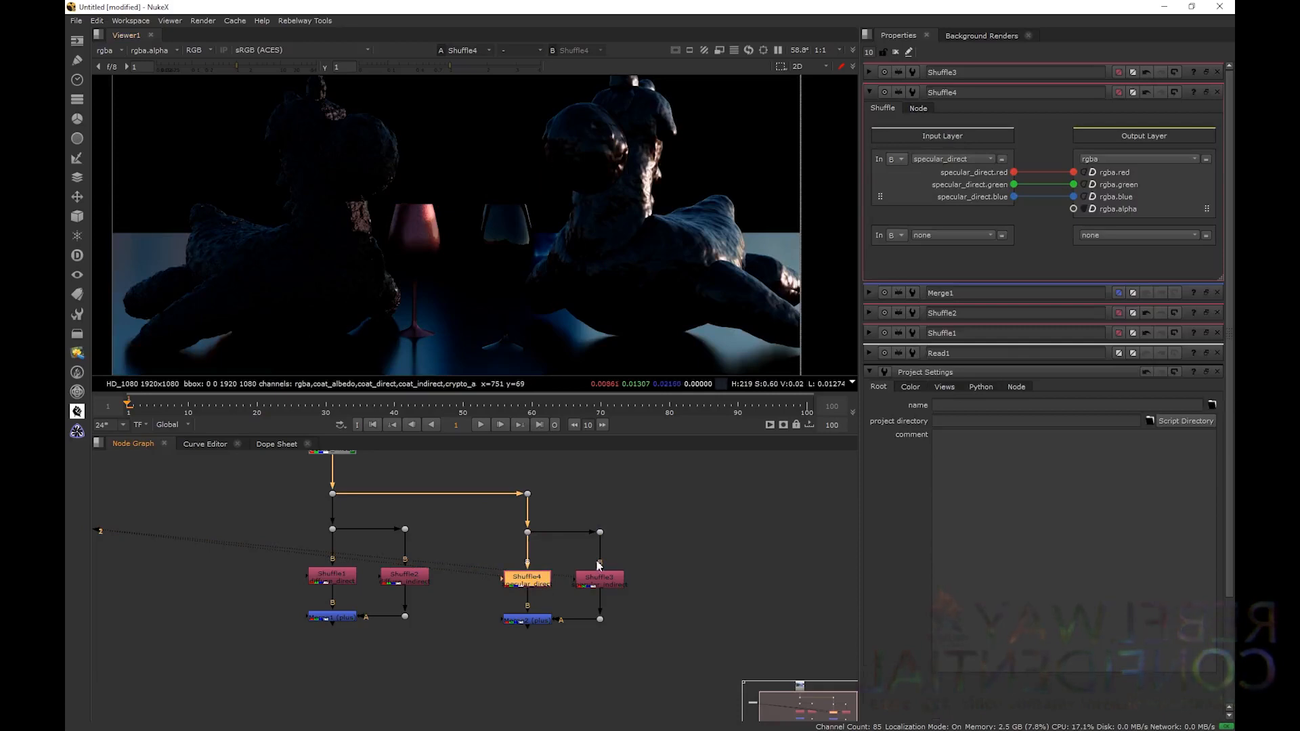
pyautogui.click(540, 617)
pyautogui.press('1')
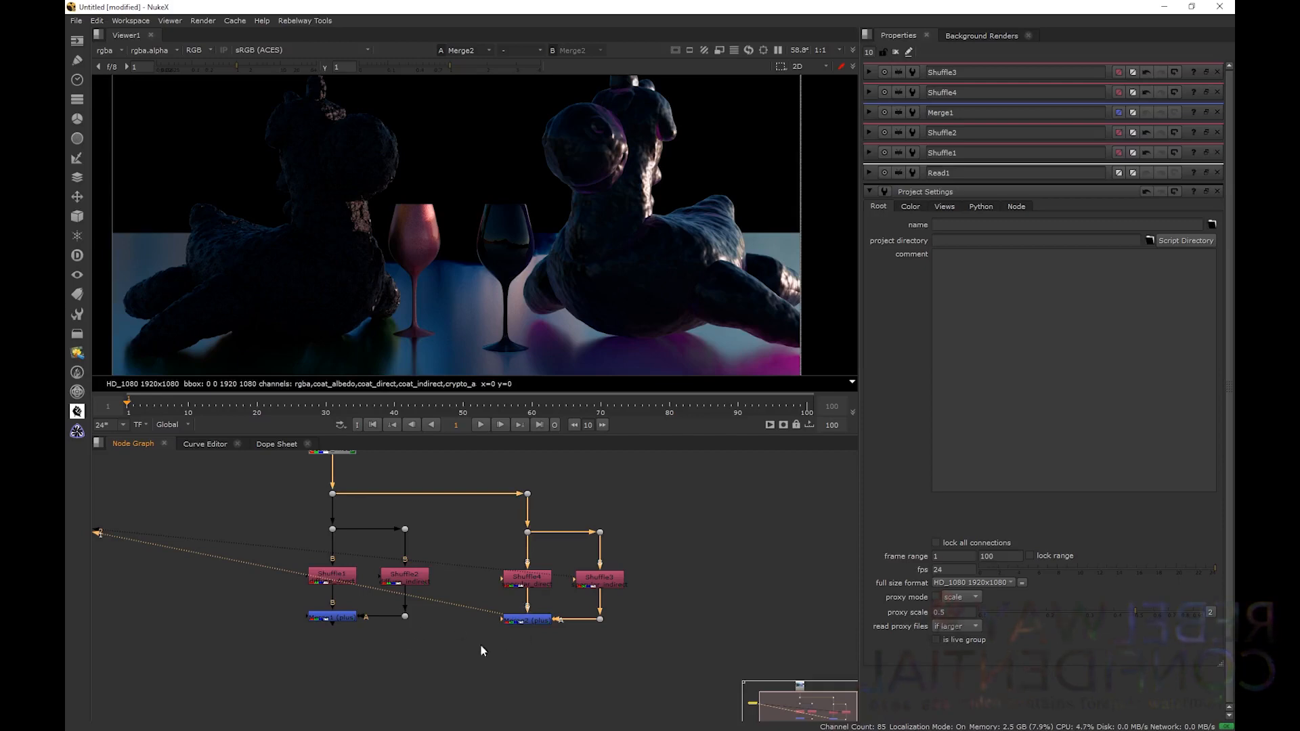
# - Paste a copy of the plus Merge below Merge1 and connect Merge2 to its A input through a Dot
pyautogui.hotkey('ctrl', 'c')
pyautogui.hotkey('ctrl', 'v')
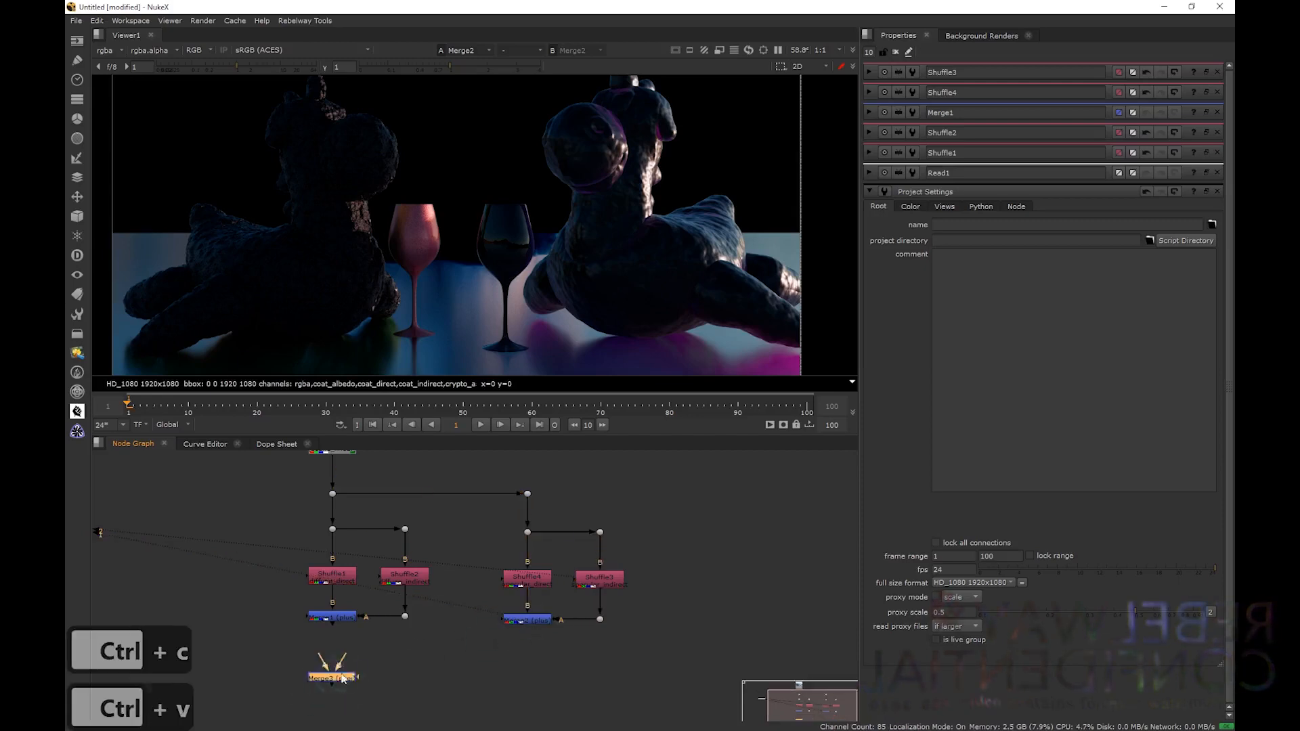
pyautogui.moveTo(346, 664); pyautogui.dragTo(527, 690)
pyautogui.click(525, 622)
pyautogui.press('.')
pyautogui.click(333, 689)
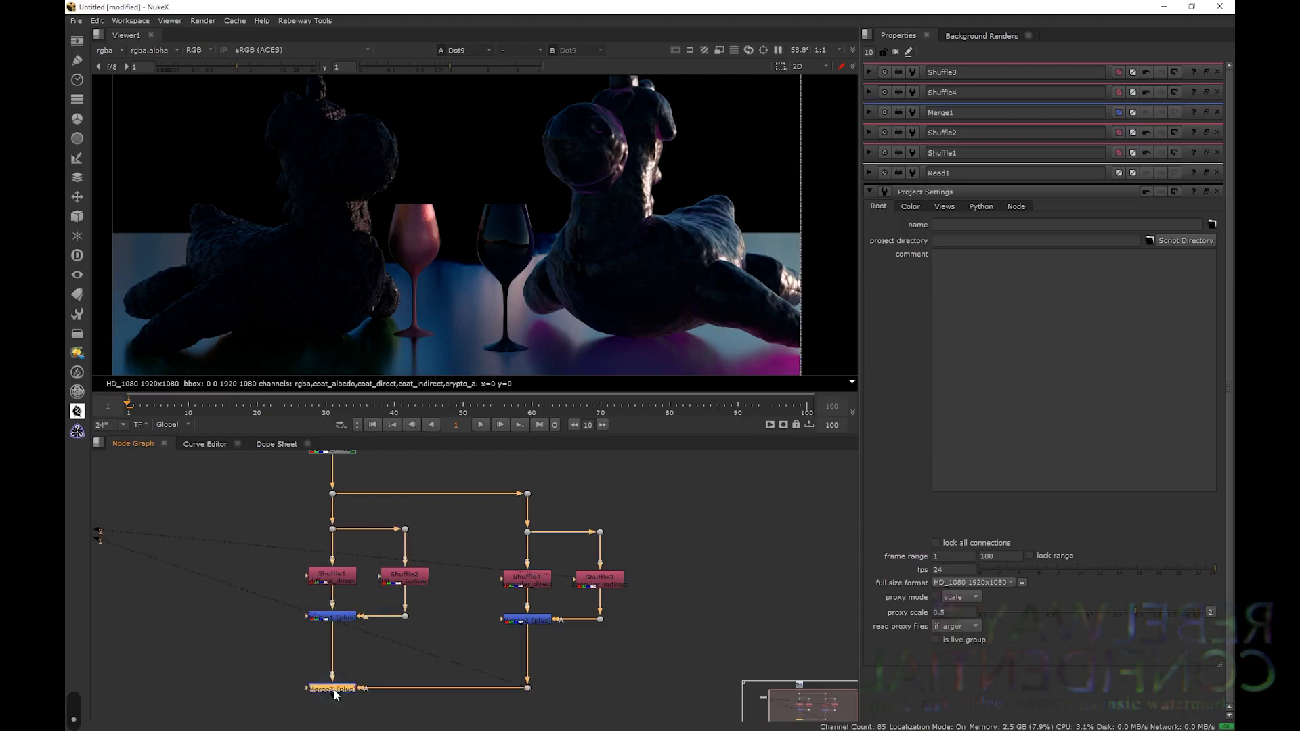
# - View the combined diffuse and specular result at Merge3
pyautogui.press('1')
pyautogui.moveTo(357, 538); pyautogui.dragTo(421, 553, button='middle')
pyautogui.scroll(-1, 421, 551)
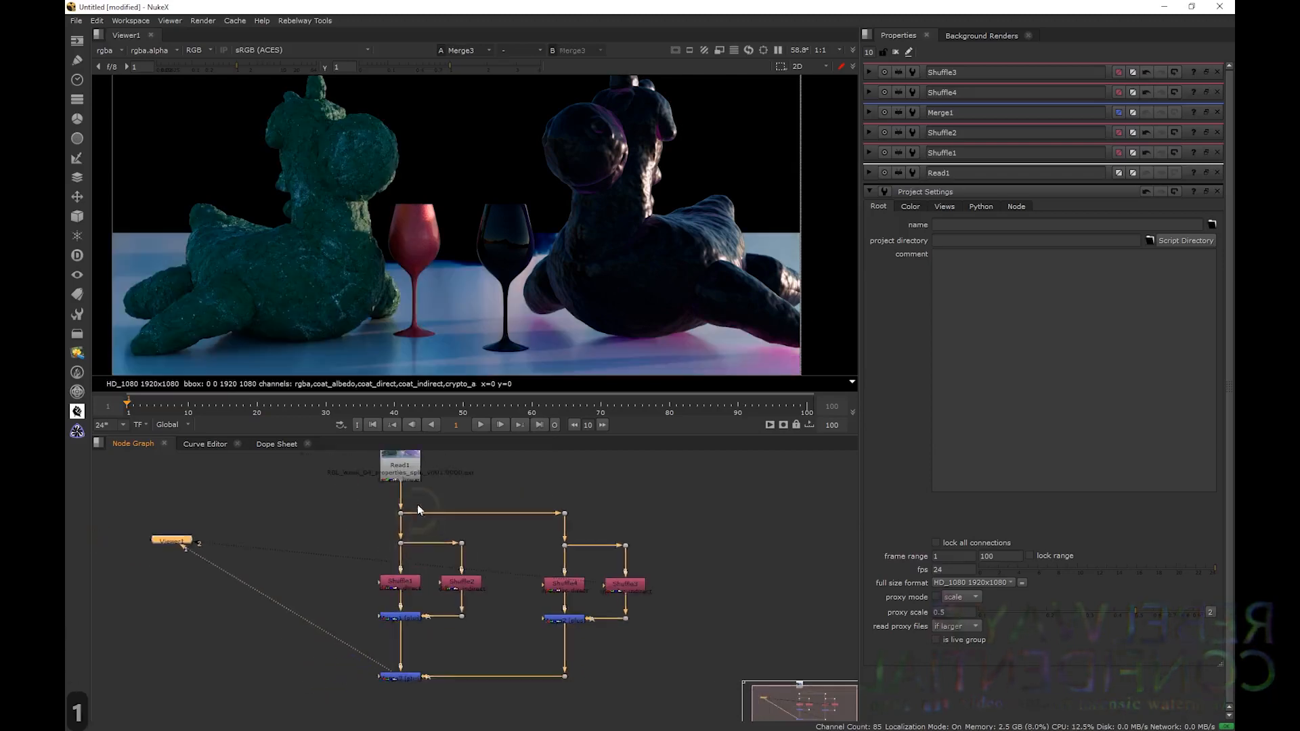
# - Assign Read1 to the first viewer input and Merge3 to the second
pyautogui.doubleClick(413, 476)
pyautogui.press('1')
pyautogui.click(417, 677)
pyautogui.press('2')
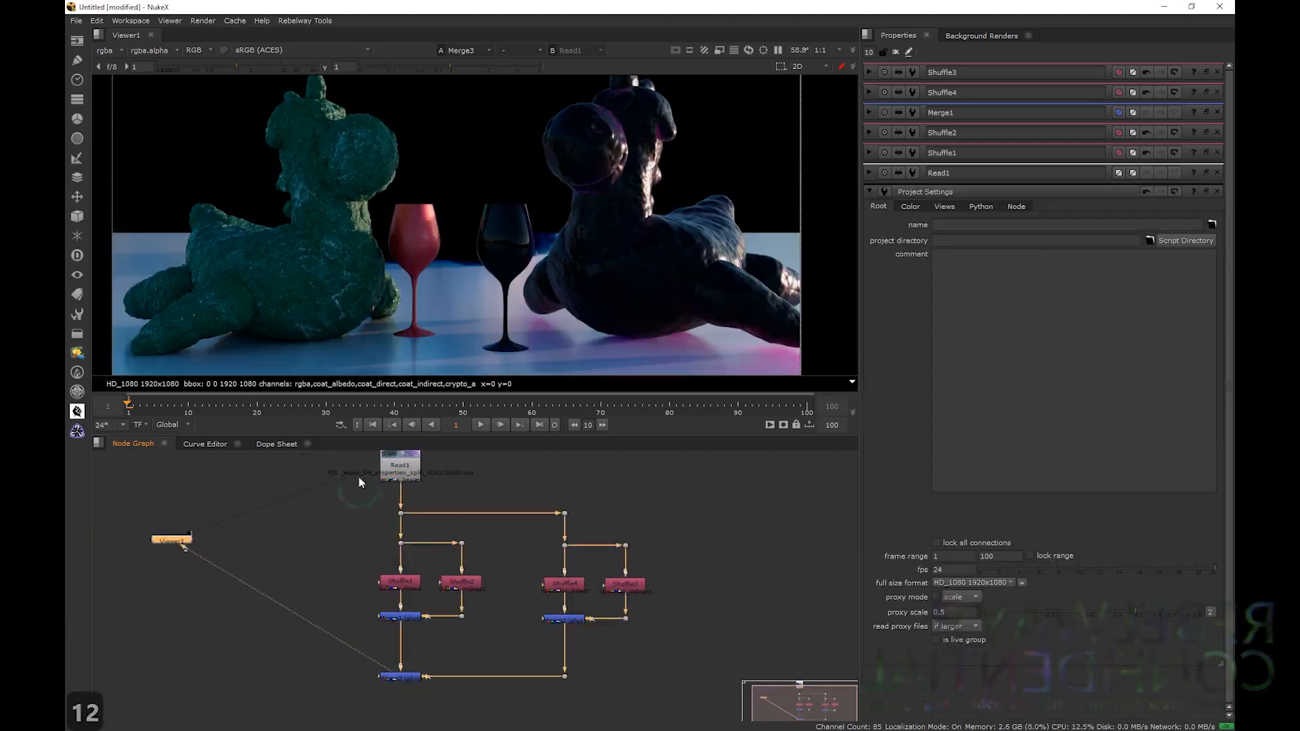
# - Compare the original Read1 render with the Merge3 rebuild, checking the green figure's head at high magnification
pyautogui.press('1')
pyautogui.scroll(2, 259, 266)
pyautogui.moveTo(260, 266); pyautogui.dragTo(408, 266, button='middle')
pyautogui.moveTo(495, 202); pyautogui.dragTo(477, 251, button='middle')
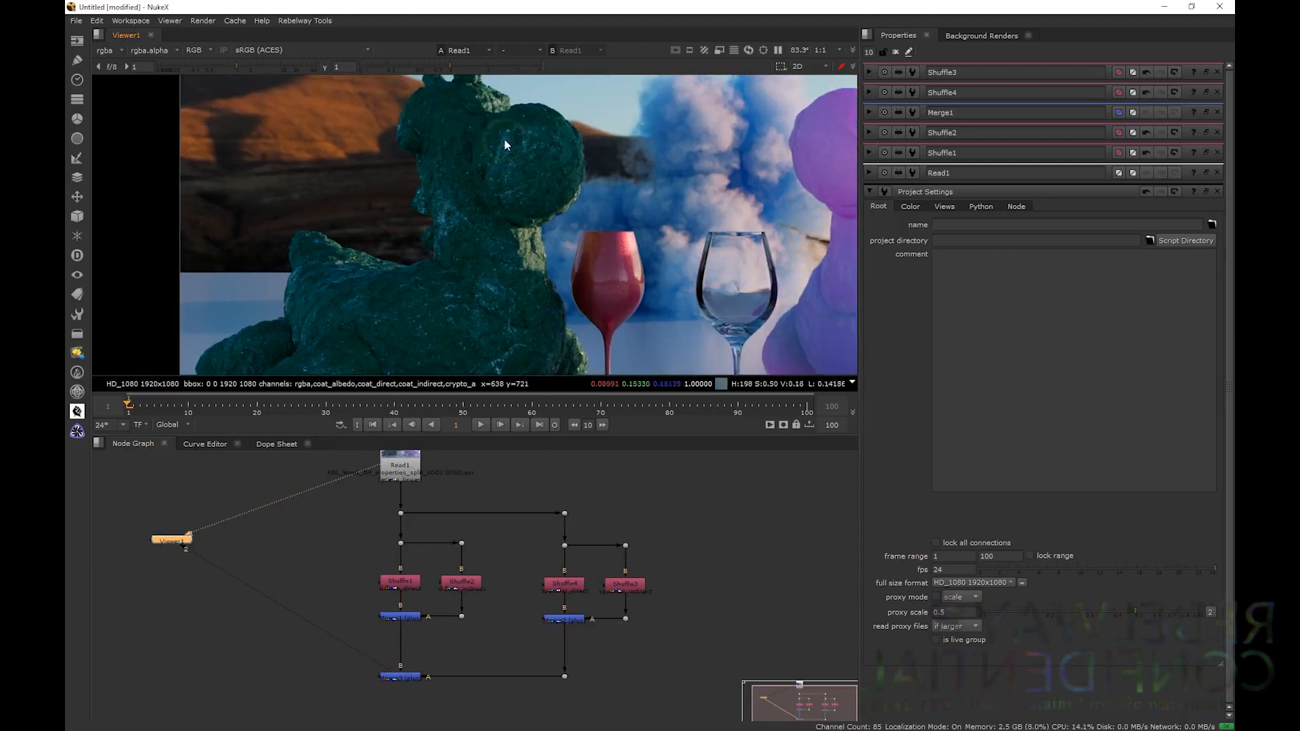
pyautogui.press('1')
pyautogui.press('2')
pyautogui.press('1')
pyautogui.scroll(8, 478, 201)
pyautogui.press('2')
pyautogui.press('1')
pyautogui.press('2')
pyautogui.press('1')
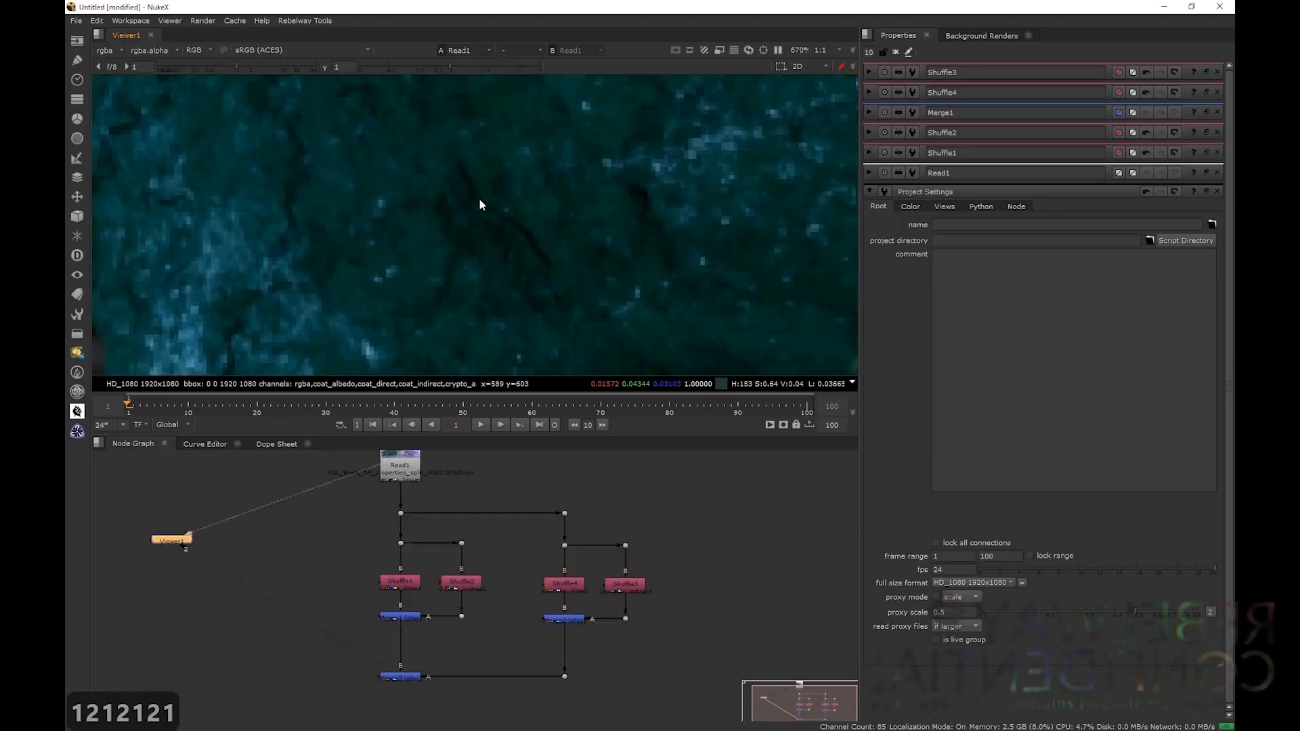
pyautogui.press('2')
pyautogui.press('1')
pyautogui.press('2')
pyautogui.press('1')
pyautogui.press('2')
pyautogui.press('1')
pyautogui.press('2')
pyautogui.scroll(-7, 480, 199)
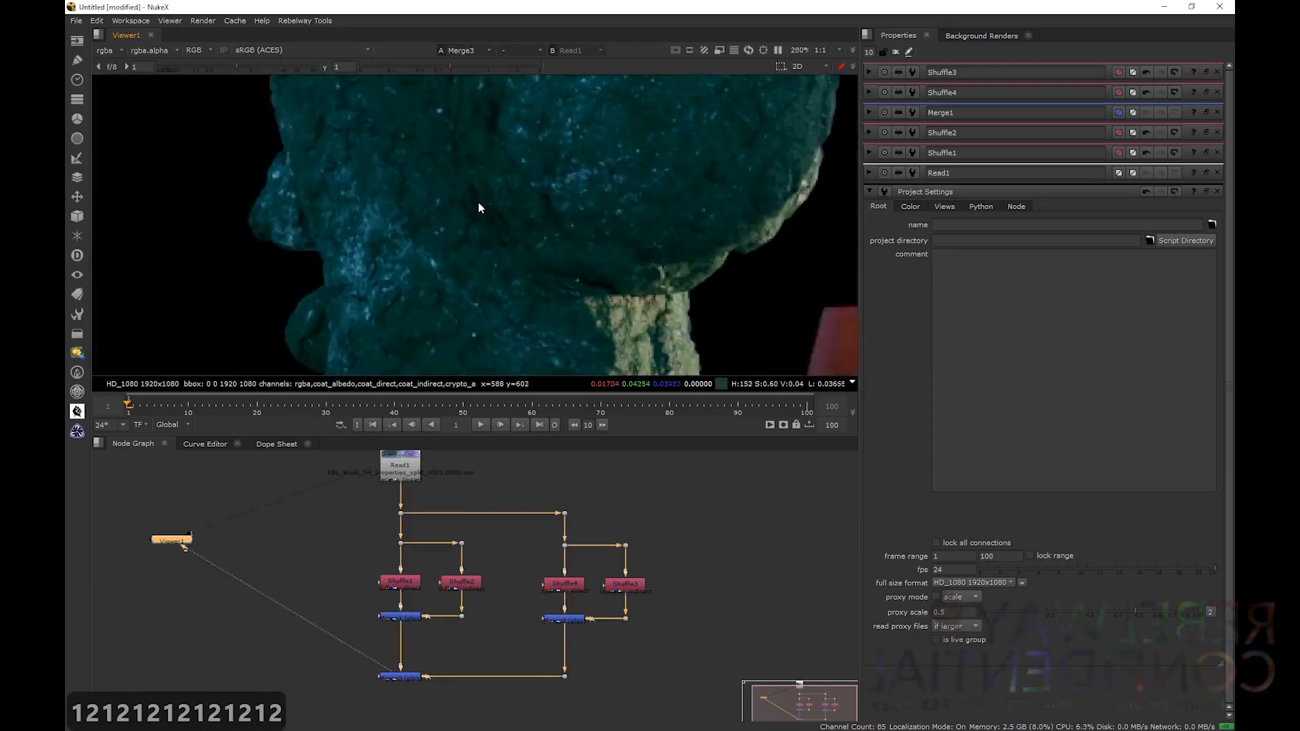
pyautogui.press('2')
pyautogui.press('1')
pyautogui.scroll(-3, 485, 240)
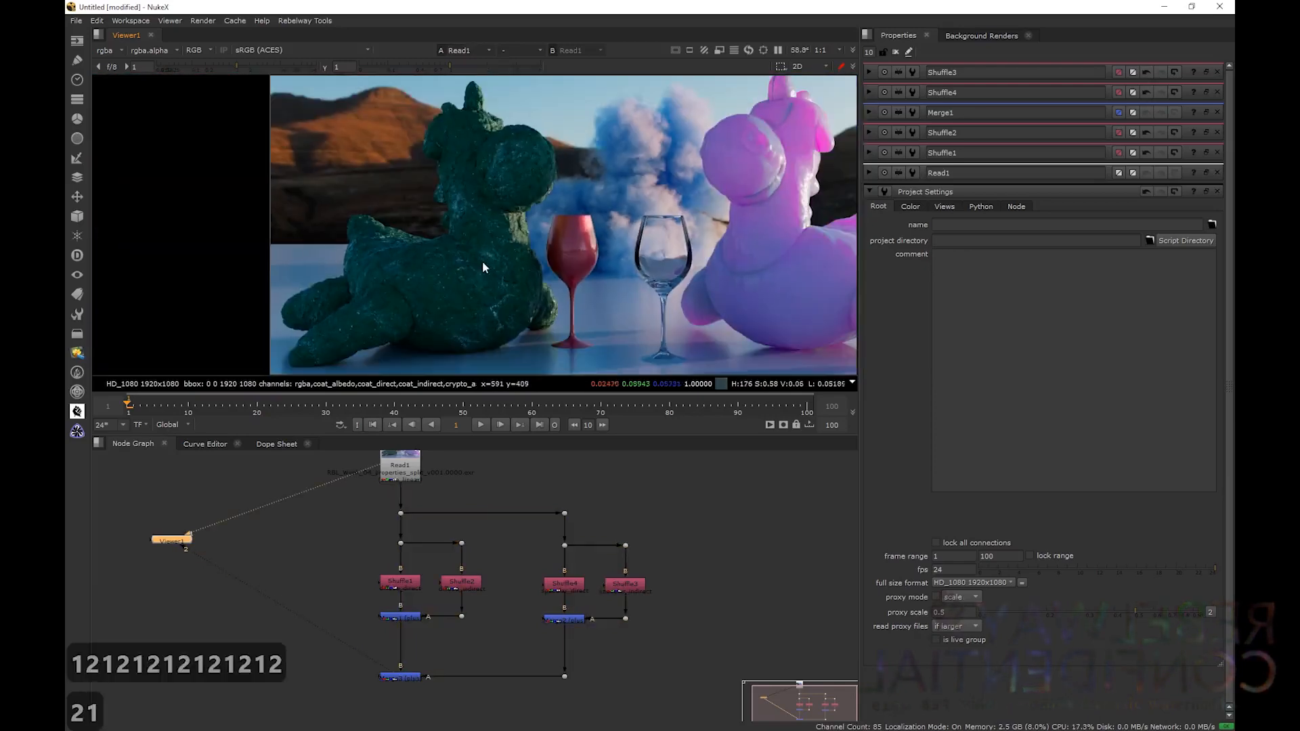
# - View Merge3, add a ColorCorrect node after the specular Merge2, and set its master gain to 4
pyautogui.press('1')
pyautogui.click(415, 679)
pyautogui.press('1')
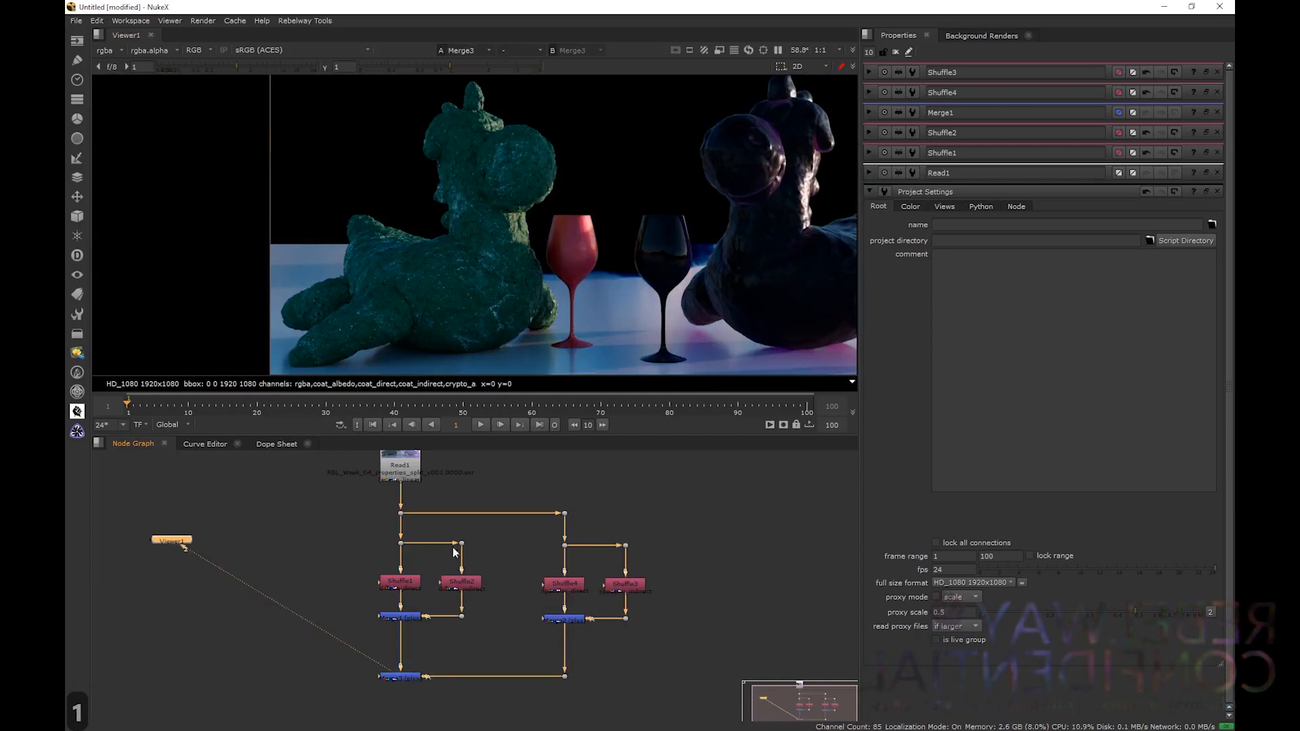
pyautogui.click(568, 619)
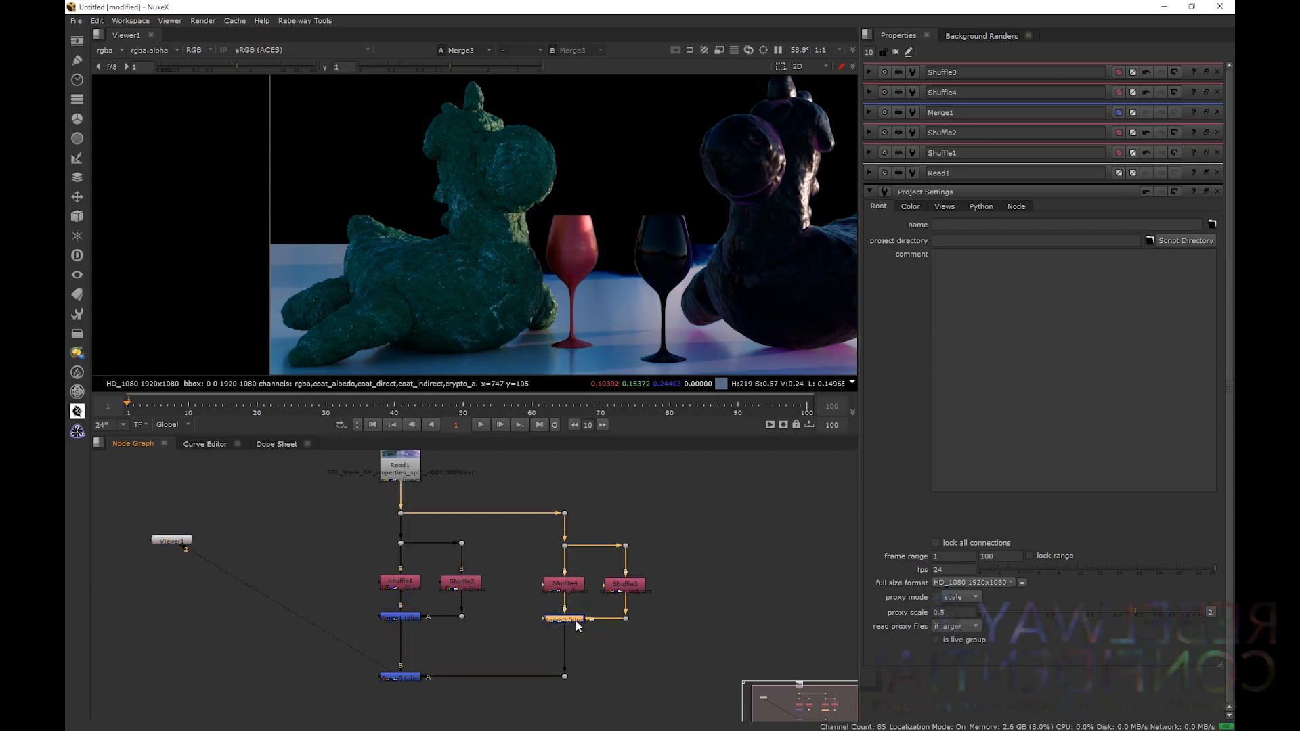
pyautogui.press('c')
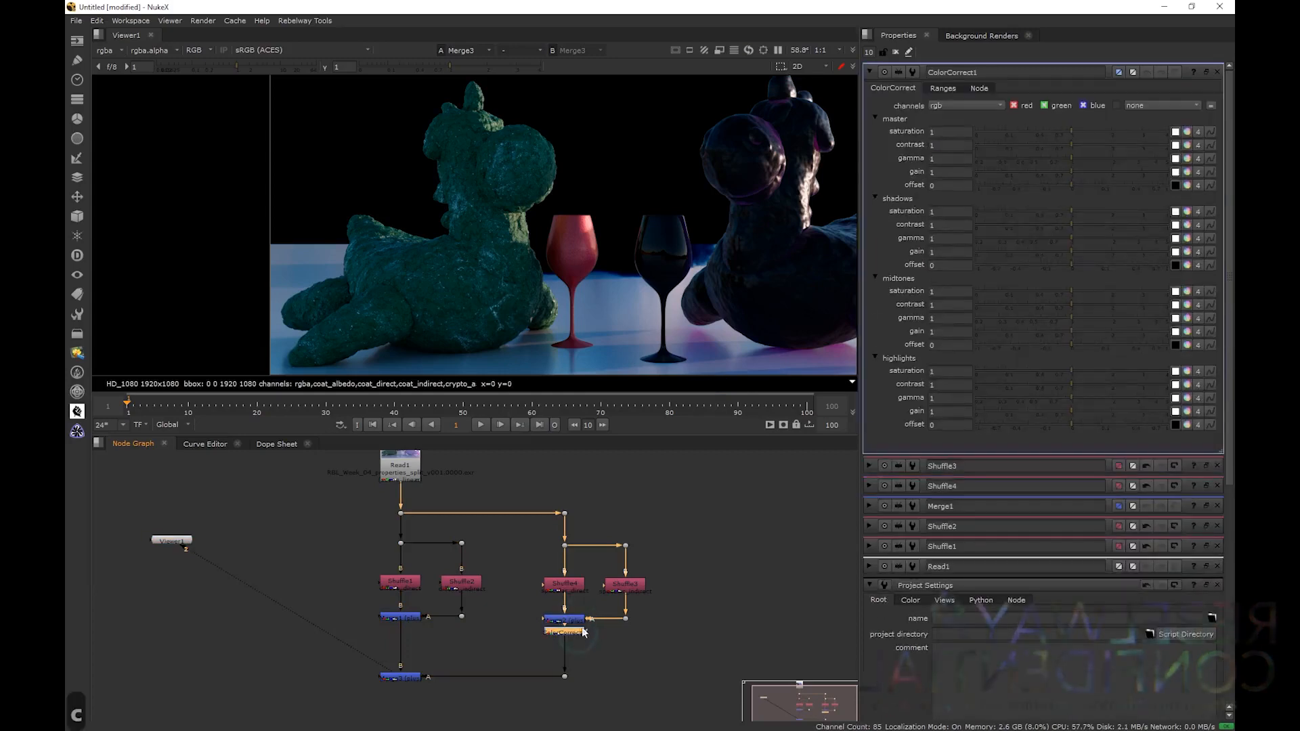
pyautogui.press('Up')
pyautogui.press('Up')
pyautogui.press('Up')
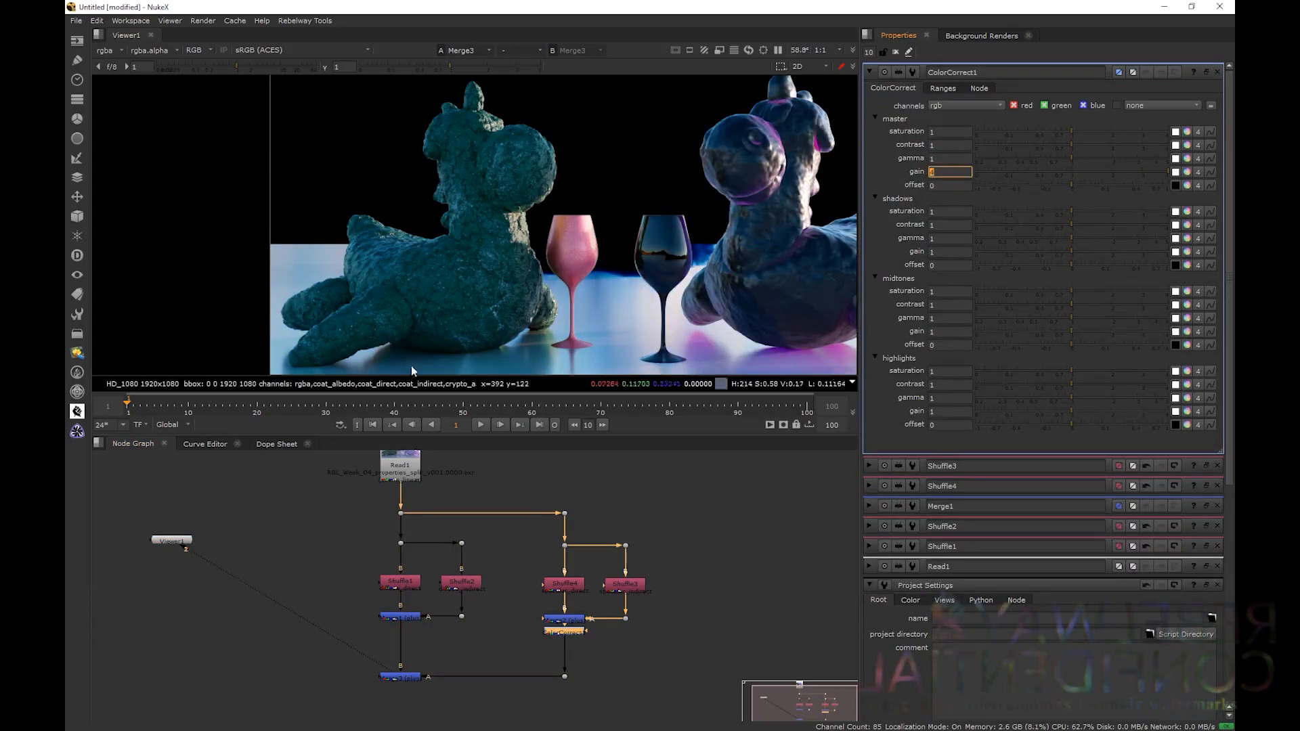
# - Inspect the boosted specular on the green figure up close, and fit the whole image back in the viewer
pyautogui.scroll(2, 400, 284)
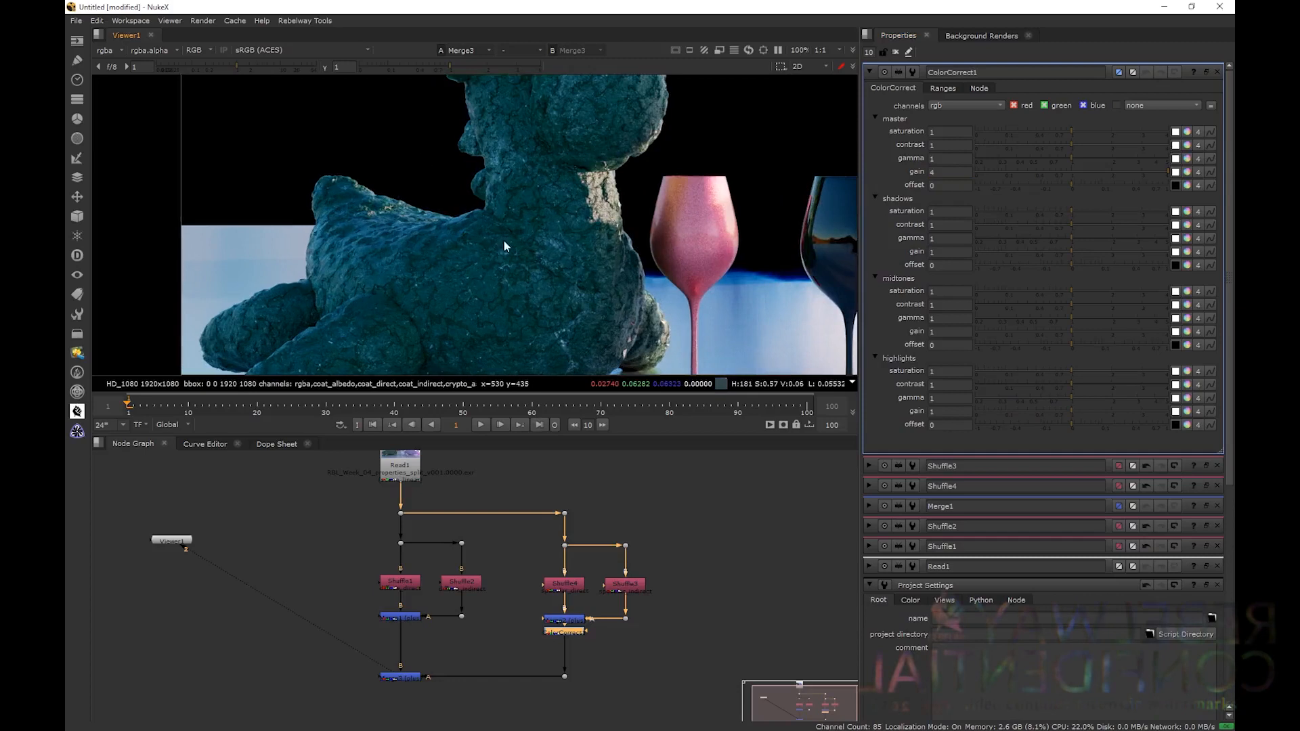
pyautogui.moveTo(505, 244); pyautogui.dragTo(467, 285, button='middle')
pyautogui.moveTo(546, 185); pyautogui.dragTo(537, 218, button='middle')
pyautogui.press('f')
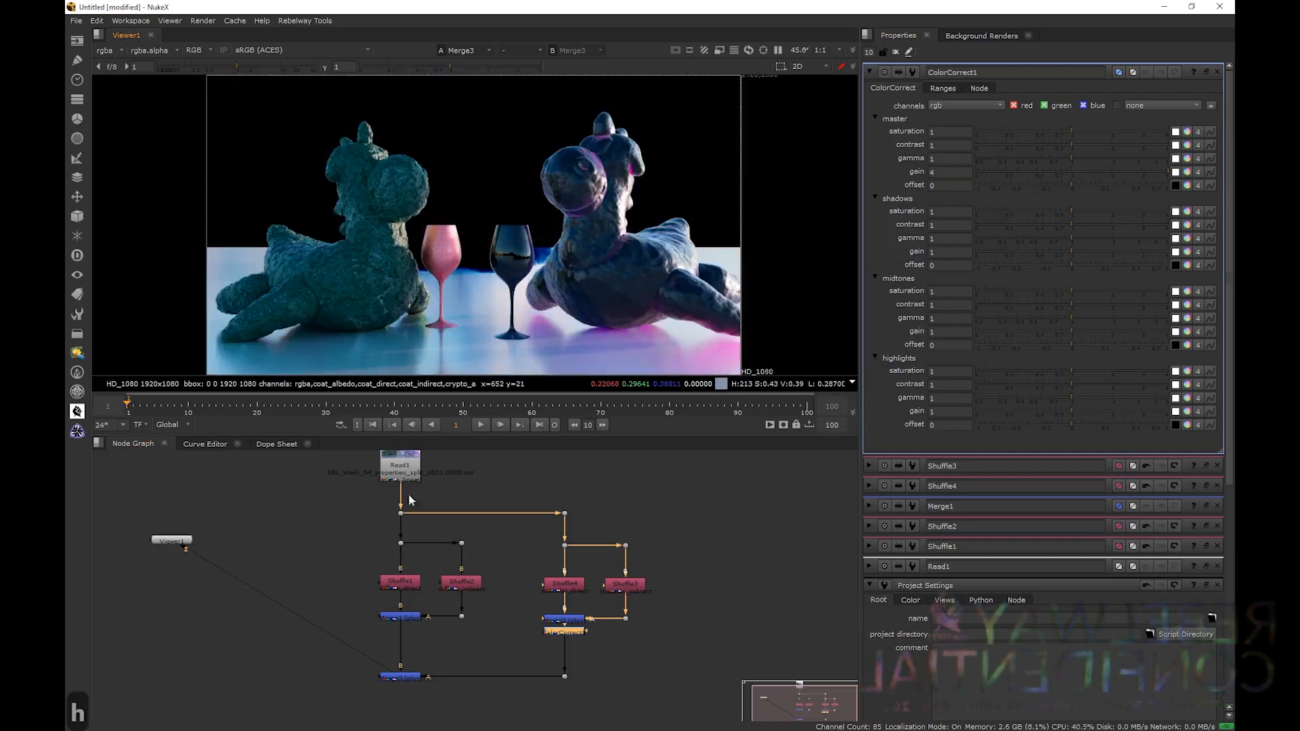
# - Space ColorCorrect1 slightly below Merge2 and compare the image with the correction disabled and enabled
pyautogui.moveTo(570, 635); pyautogui.dragTo(651, 647)
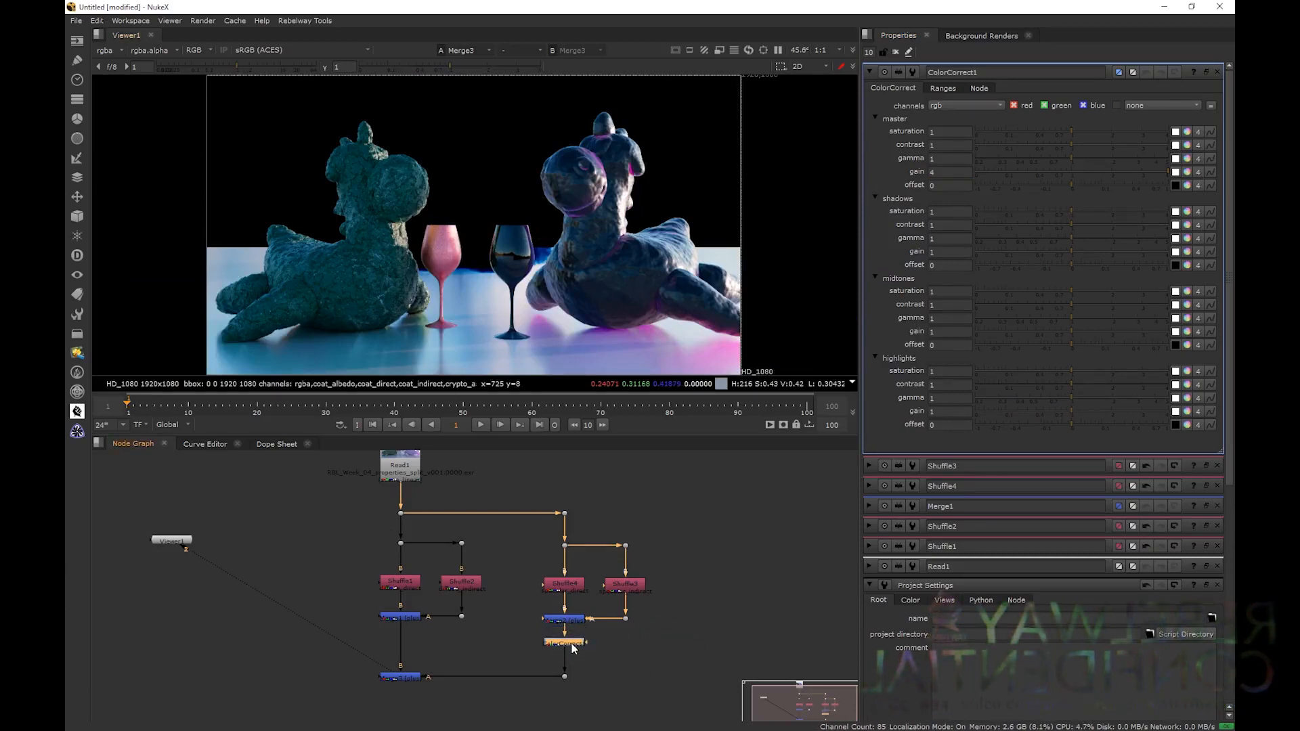
pyautogui.press('d')
pyautogui.press('d')
pyautogui.press('d')
pyautogui.press('d')
pyautogui.press('d')
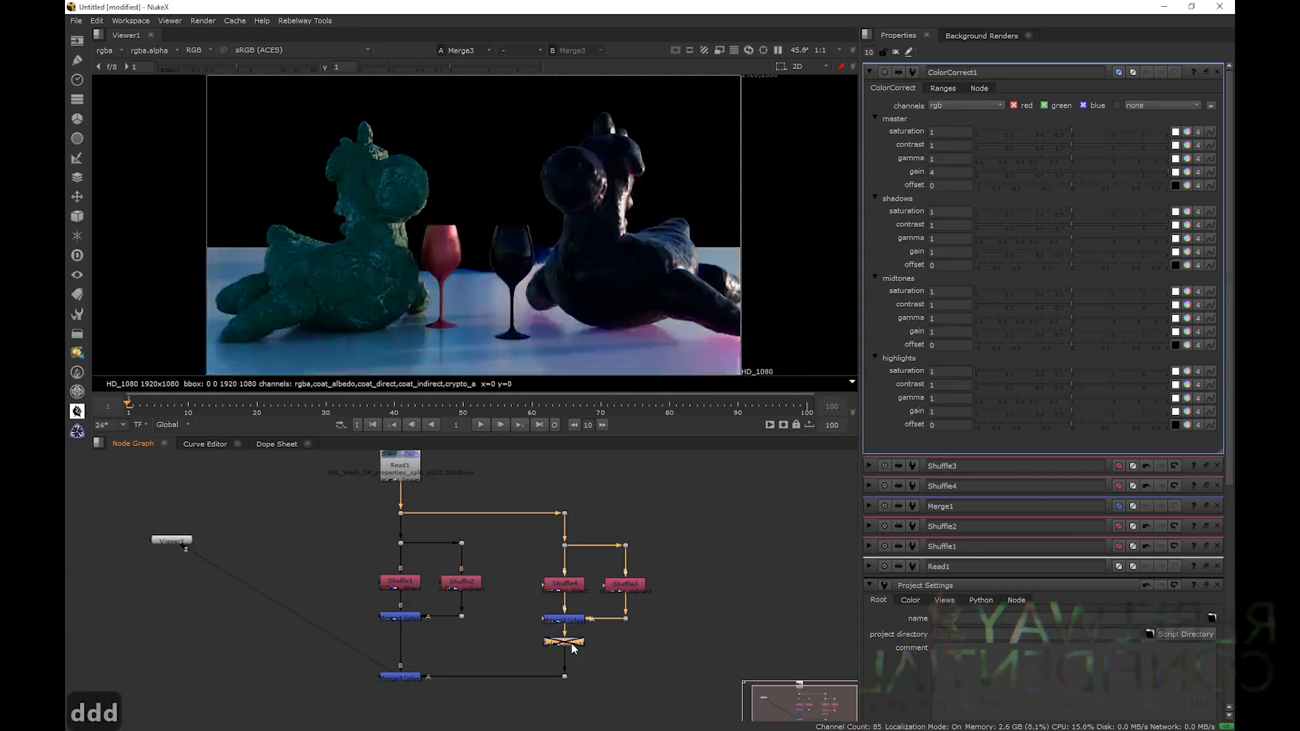
pyautogui.press('d')
# - Compare the original Read1 render with the color-corrected Merge3 result, and return the viewer to Merge3
pyautogui.click(402, 676)
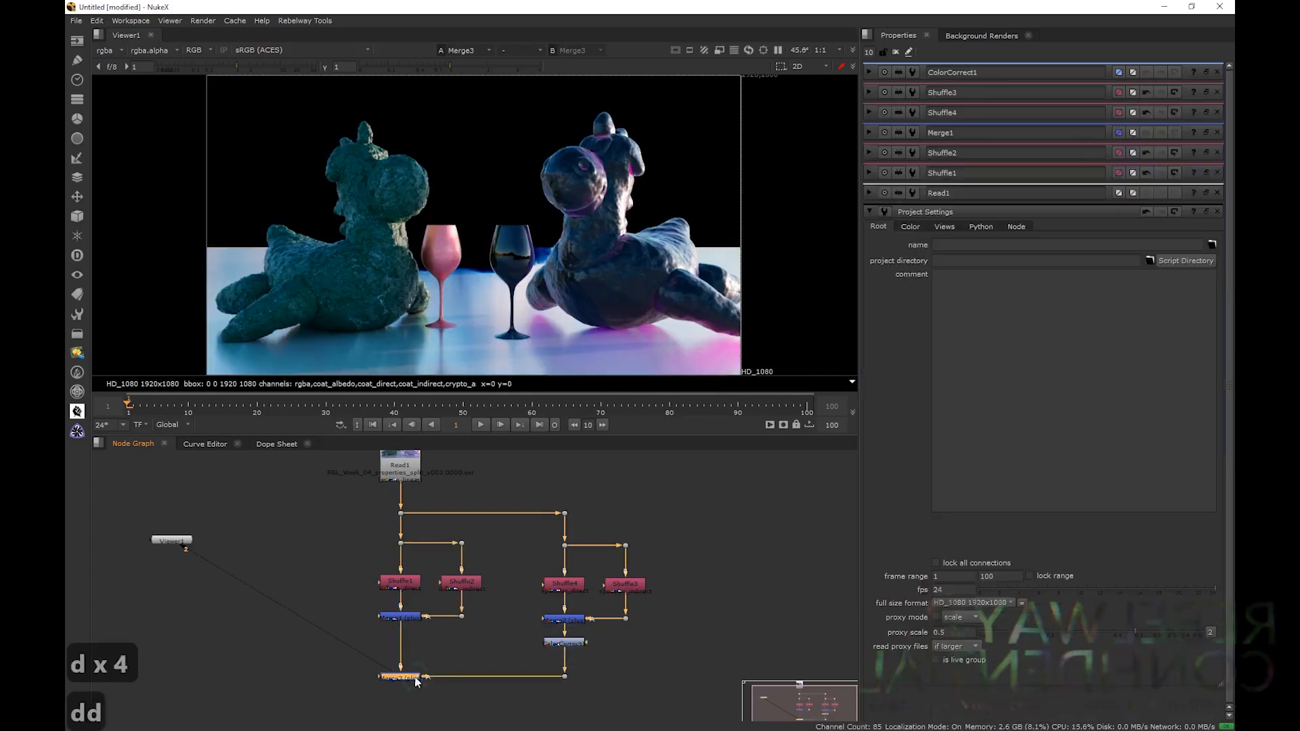
pyautogui.press('1')
pyautogui.click(404, 467)
pyautogui.press('1')
pyautogui.press('2')
pyautogui.press('1')
pyautogui.doubleClick(406, 677)
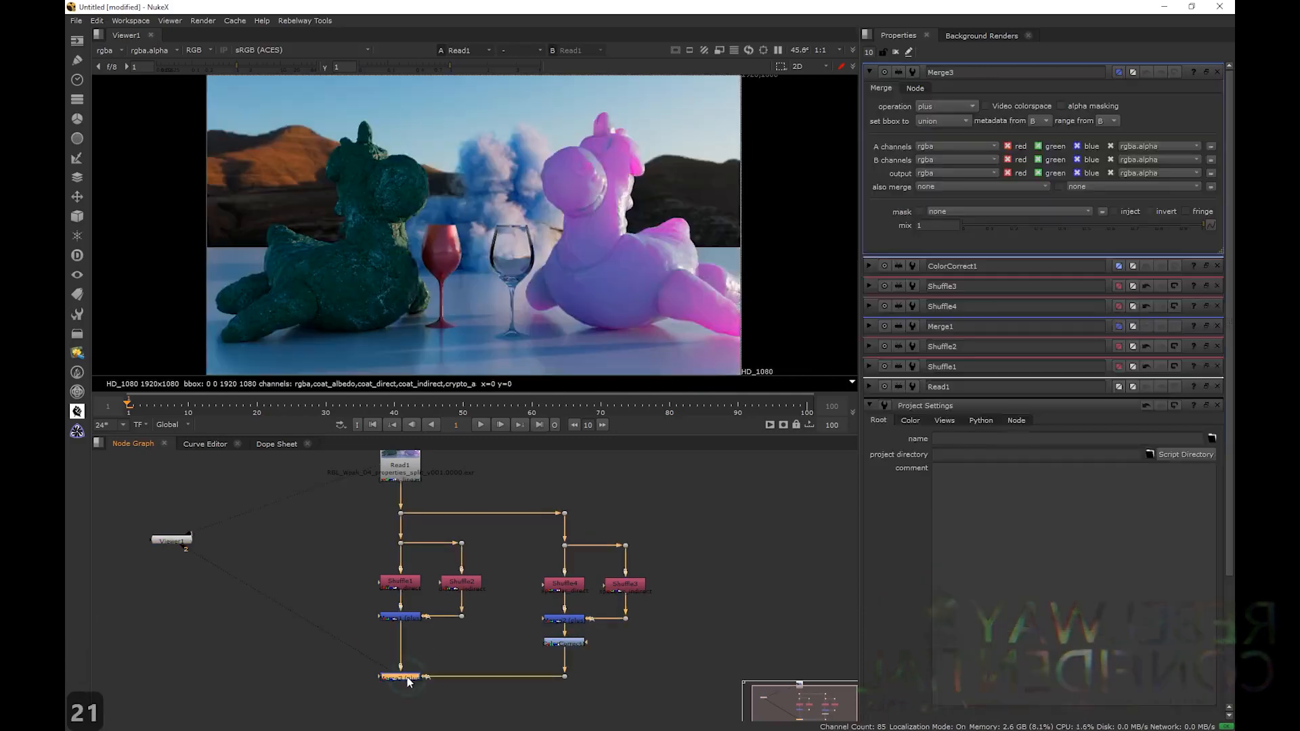
pyautogui.press('1')
# - Delete the ColorCorrect node below Merge2
pyautogui.doubleClick(565, 643)
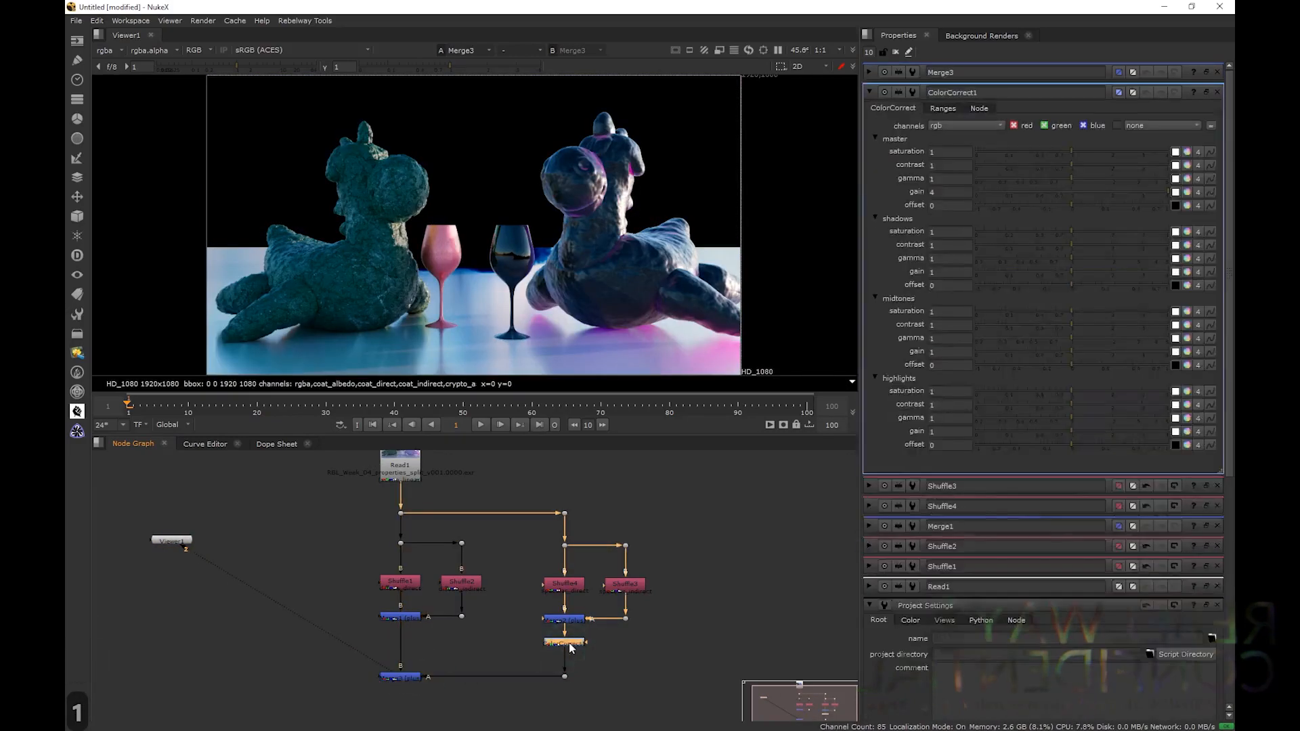
pyautogui.press('Delete')
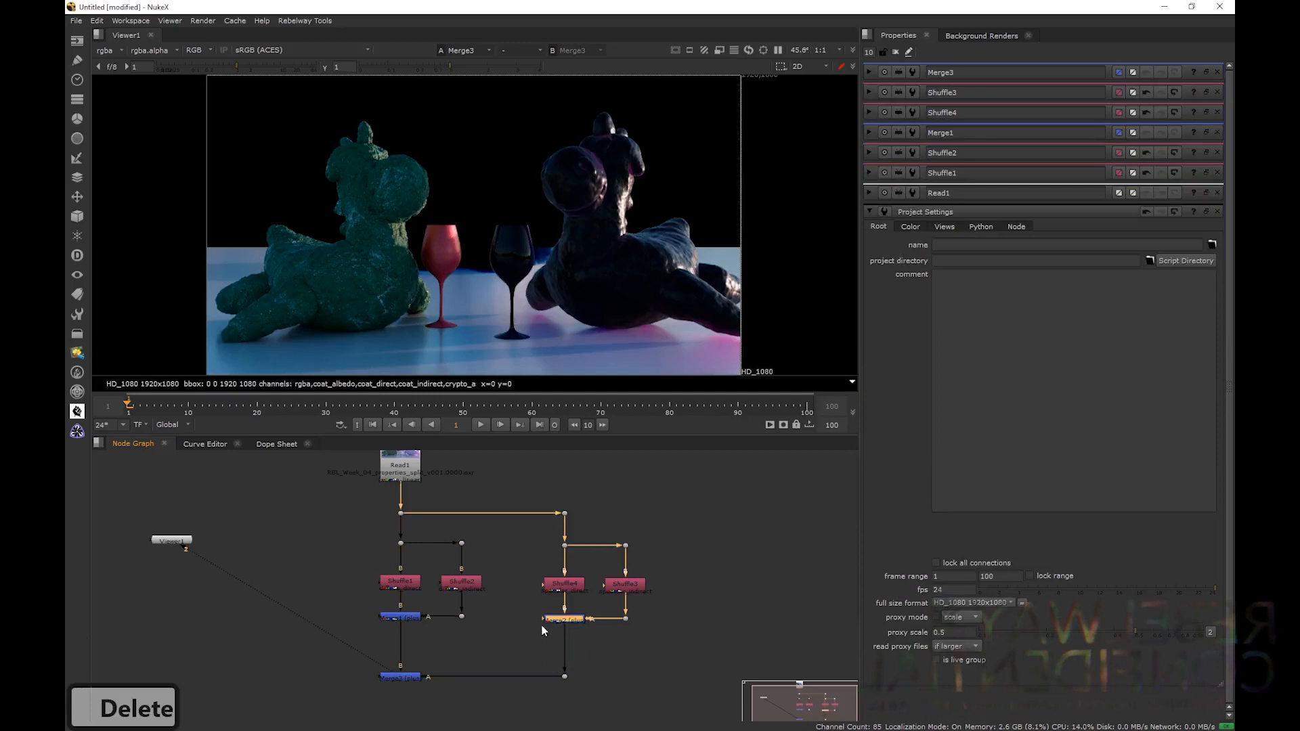
# - Paste a copy of the specular Shuffle and Merge branch beside it and connect its top Dot to the Dot above the original branch
pyautogui.moveTo(705, 493); pyautogui.dragTo(528, 711)
pyautogui.hotkey('ctrl', 'c')
pyautogui.moveTo(764, 535); pyautogui.dragTo(655, 536, button='middle')
pyautogui.hotkey('ctrl', 'v')
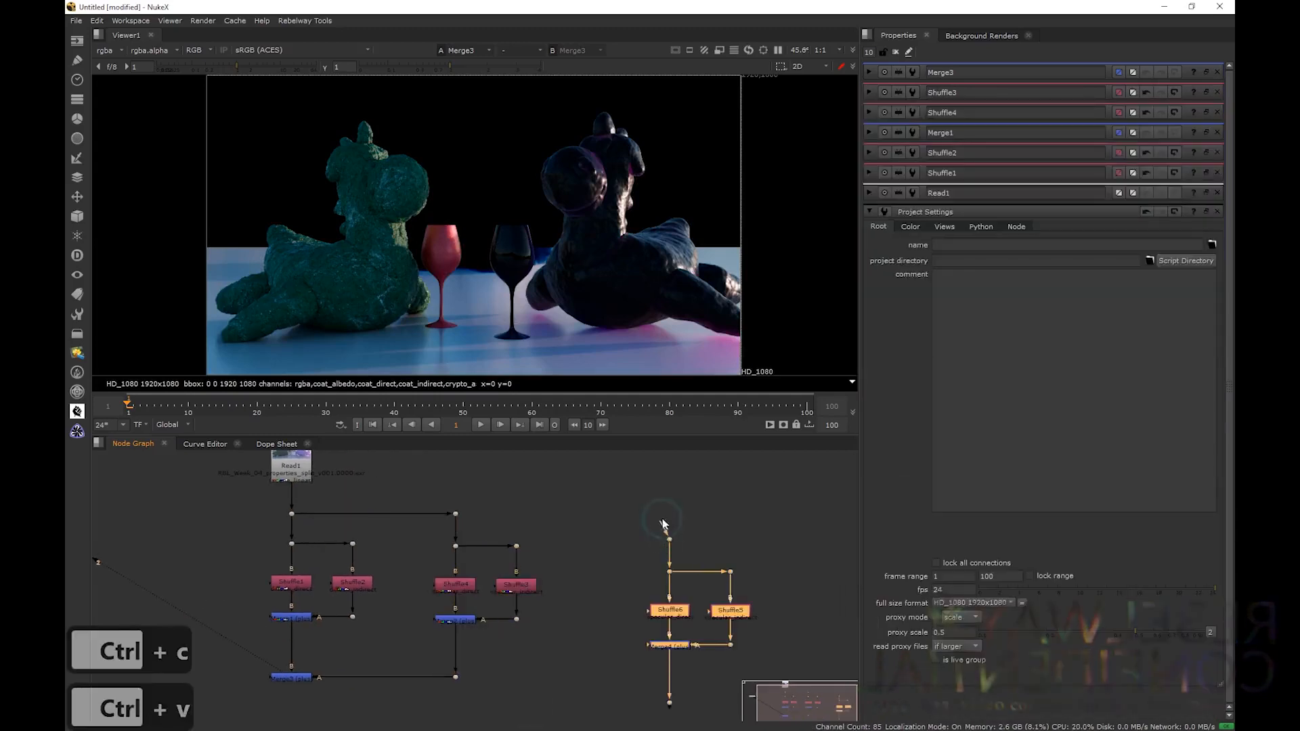
pyautogui.moveTo(672, 540); pyautogui.dragTo(456, 514)
pyautogui.moveTo(670, 572); pyautogui.dragTo(670, 546)
pyautogui.click(694, 577)
# - View Shuffle6 and set its input layer to transmission_direct
pyautogui.click(683, 587)
pyautogui.press('1')
pyautogui.doubleClick(684, 588)
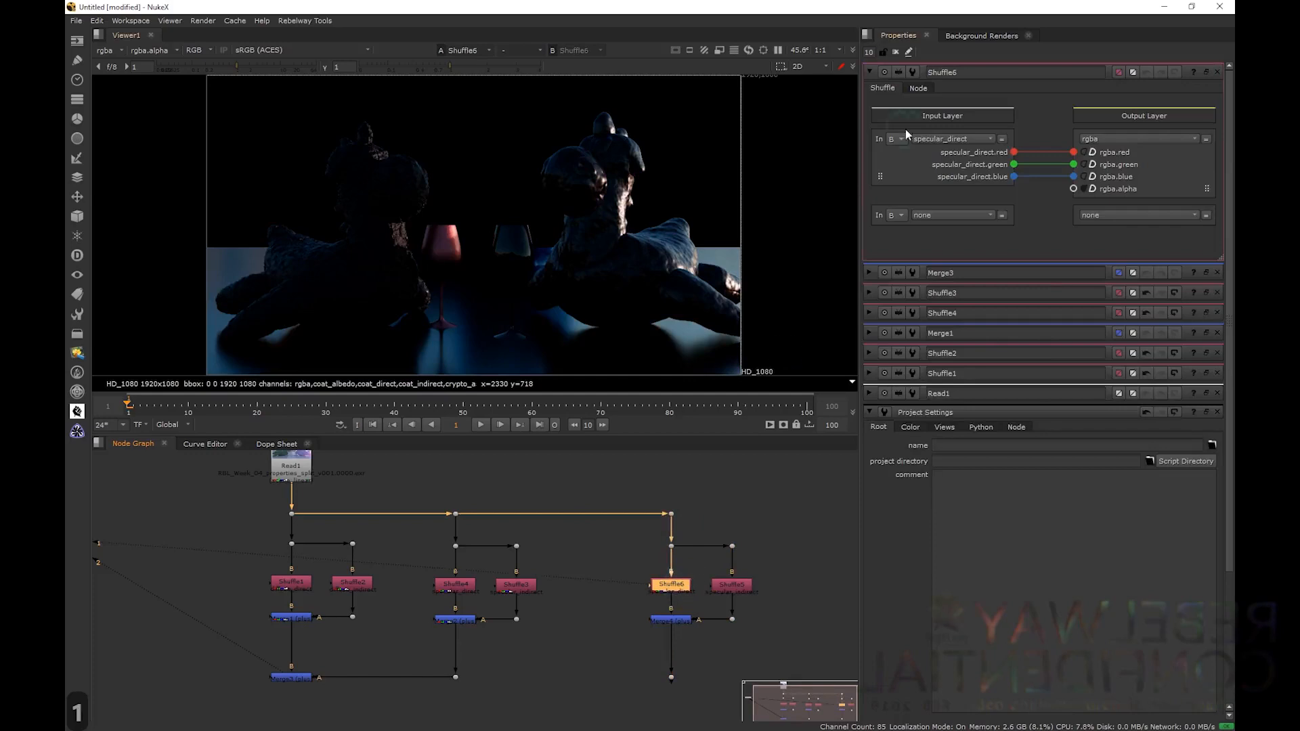
pyautogui.click(961, 139)
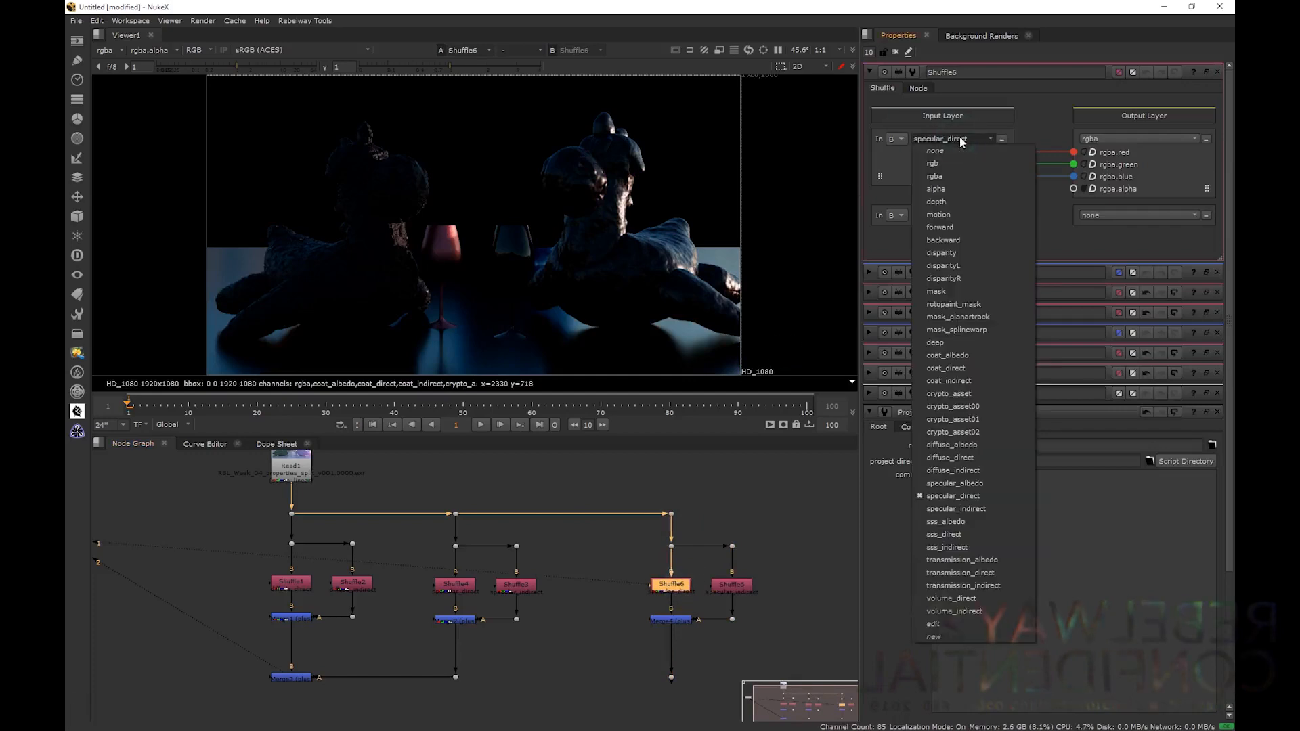
pyautogui.click(960, 573)
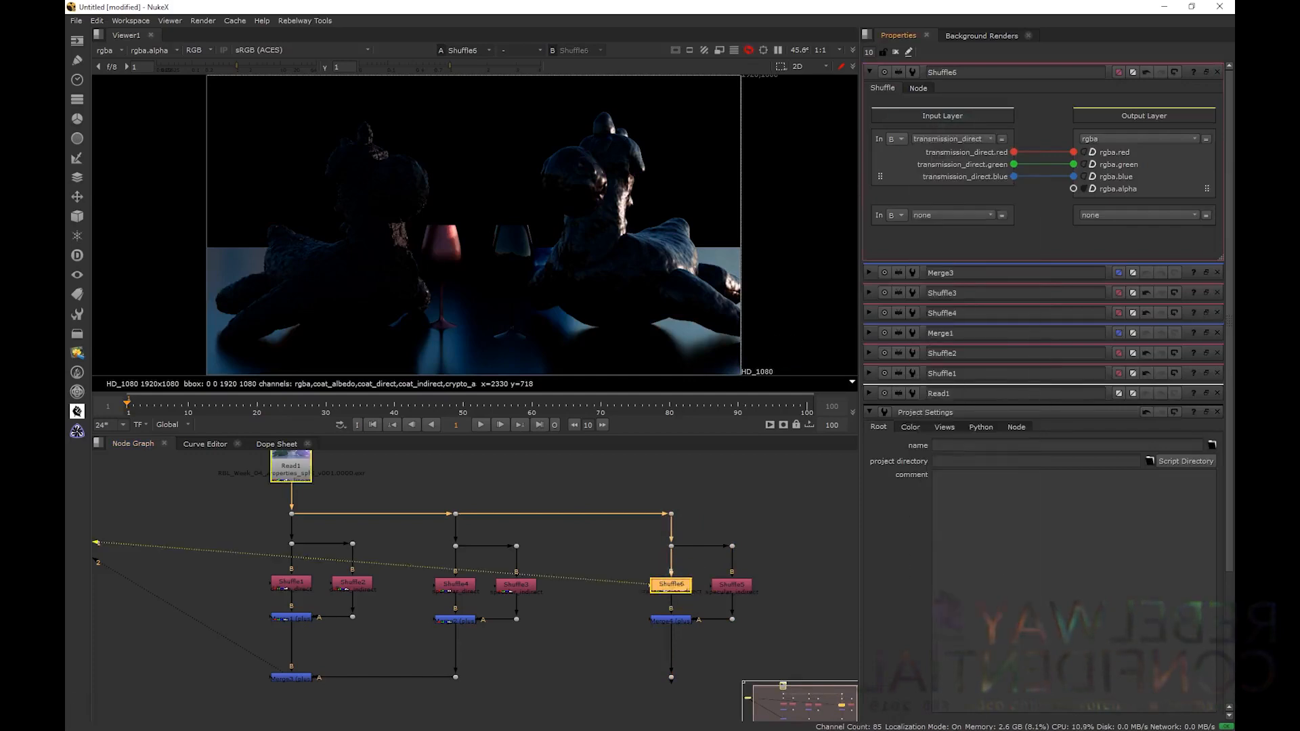
# - Space Shuffle5 farther from Shuffle6, view it, and set its input layer to transmission_indirect
pyautogui.moveTo(780, 494)
pyautogui.mouseDown()
pyautogui.moveTo(734, 626)
pyautogui.moveTo(757, 593)
pyautogui.mouseUp()
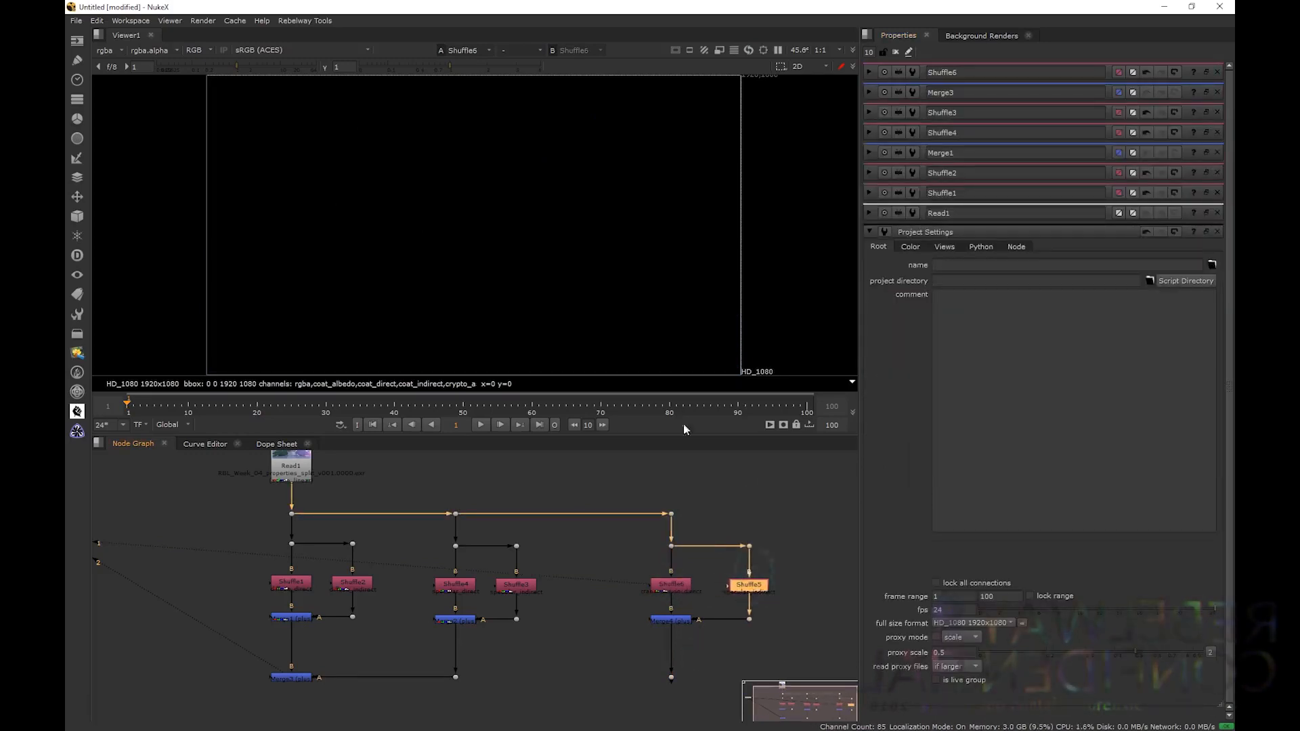
pyautogui.click(709, 605)
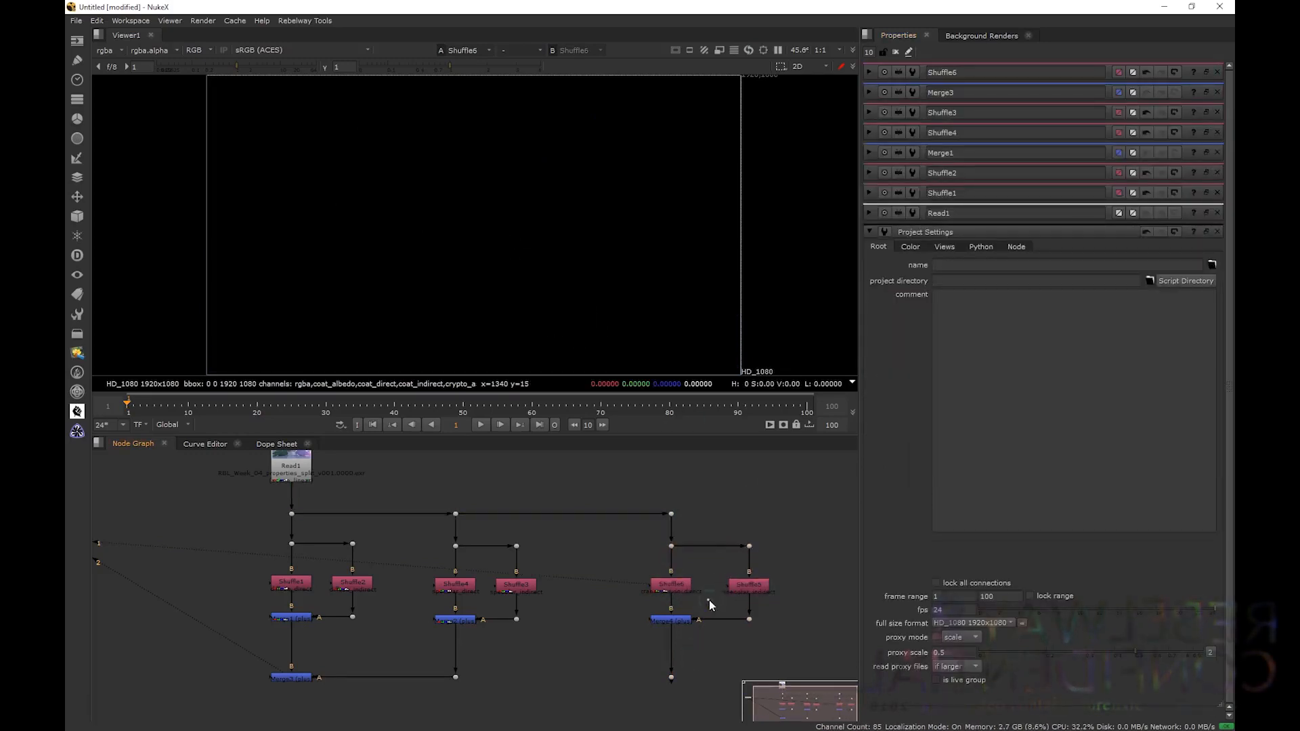
pyautogui.doubleClick(673, 584)
pyautogui.doubleClick(748, 585)
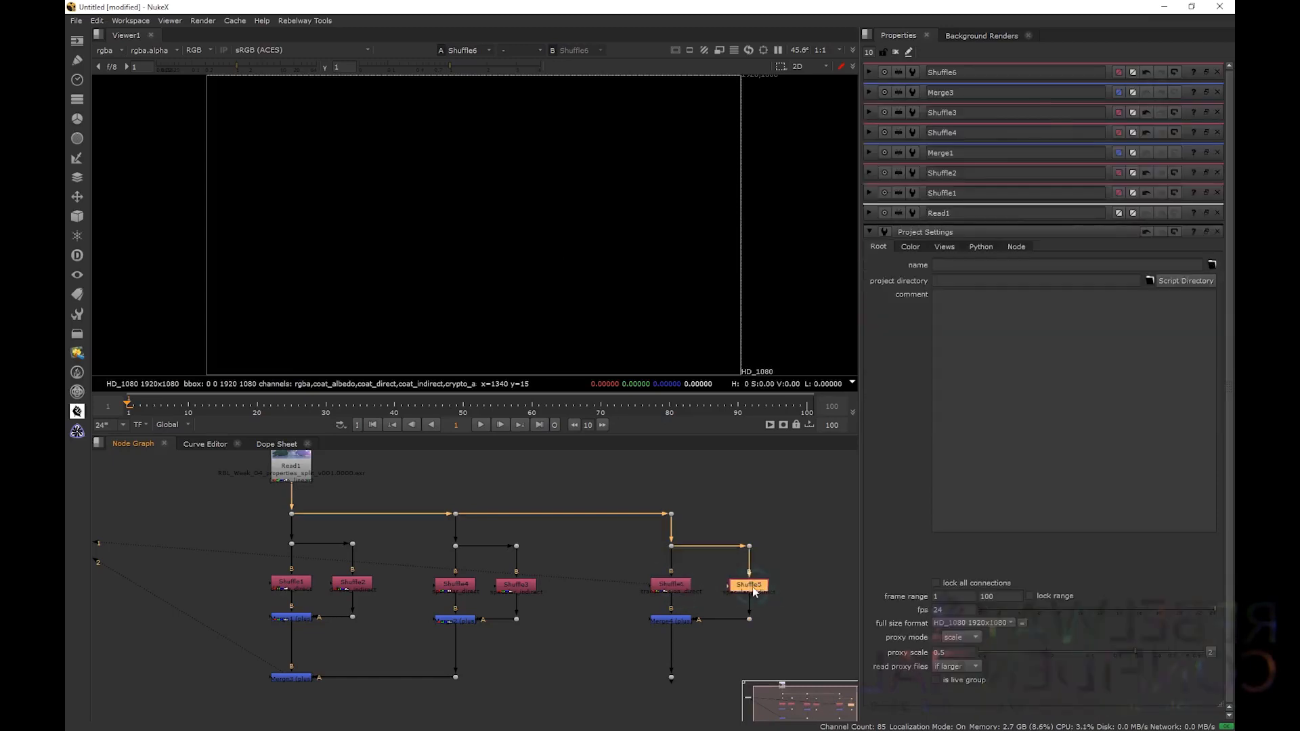
pyautogui.press('1')
pyautogui.click(950, 138)
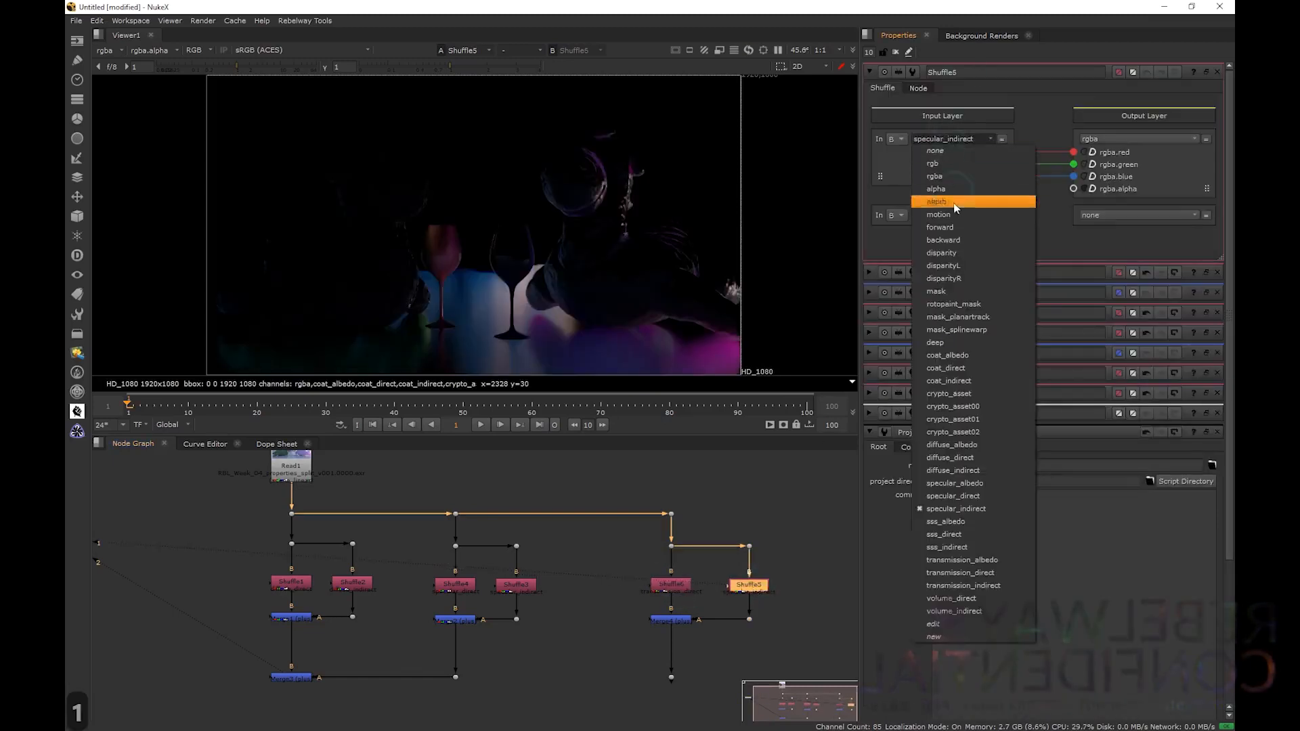
pyautogui.click(969, 587)
# - Examine the clear wine glass's bowl and stem in the indirect transmission pass
pyautogui.moveTo(526, 303); pyautogui.dragTo(509, 235, button='middle')
pyautogui.scroll(5, 506, 233)
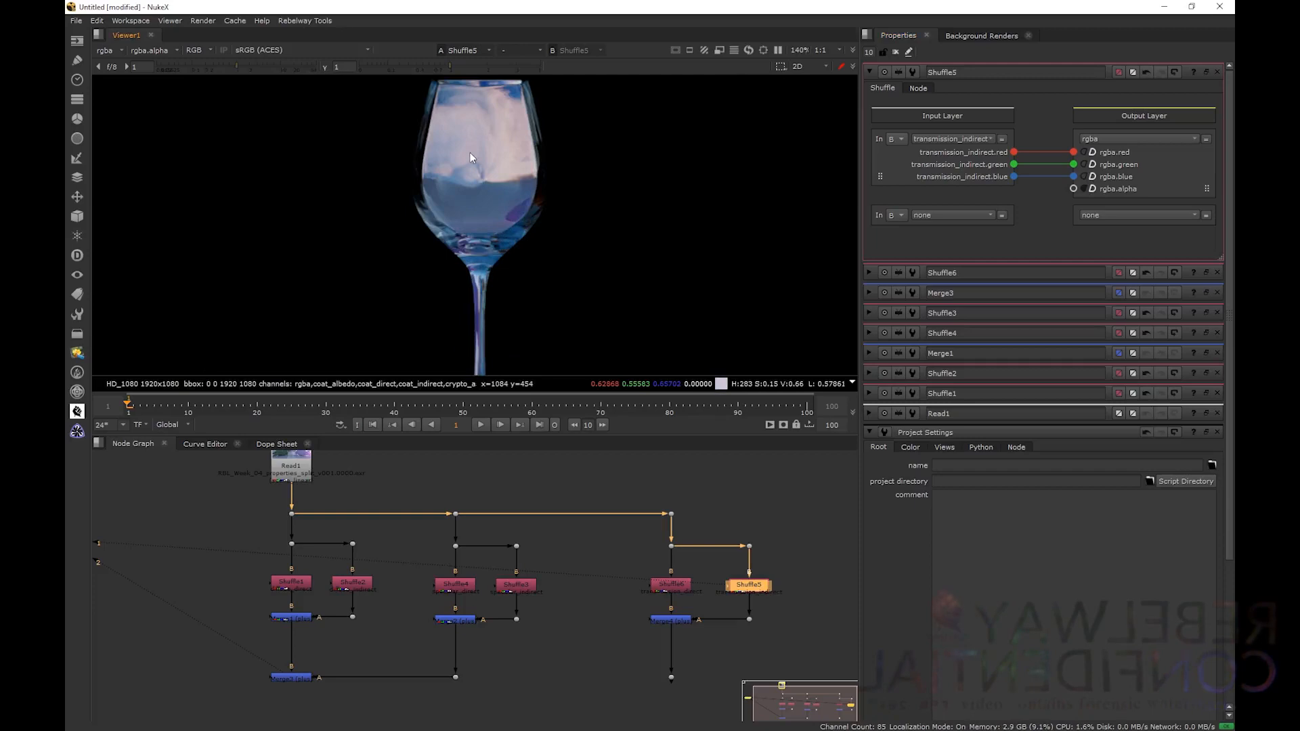
pyautogui.scroll(-1, 481, 121)
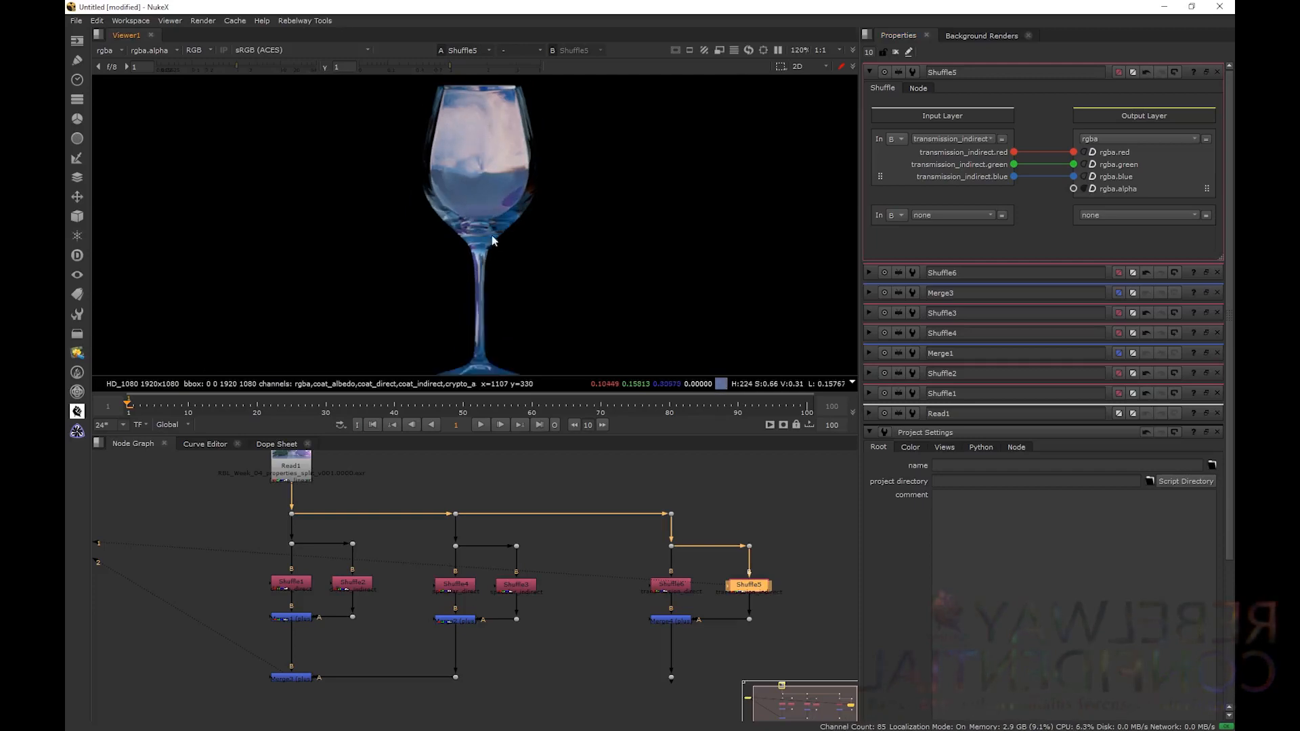
pyautogui.moveTo(489, 99); pyautogui.dragTo(476, 233)
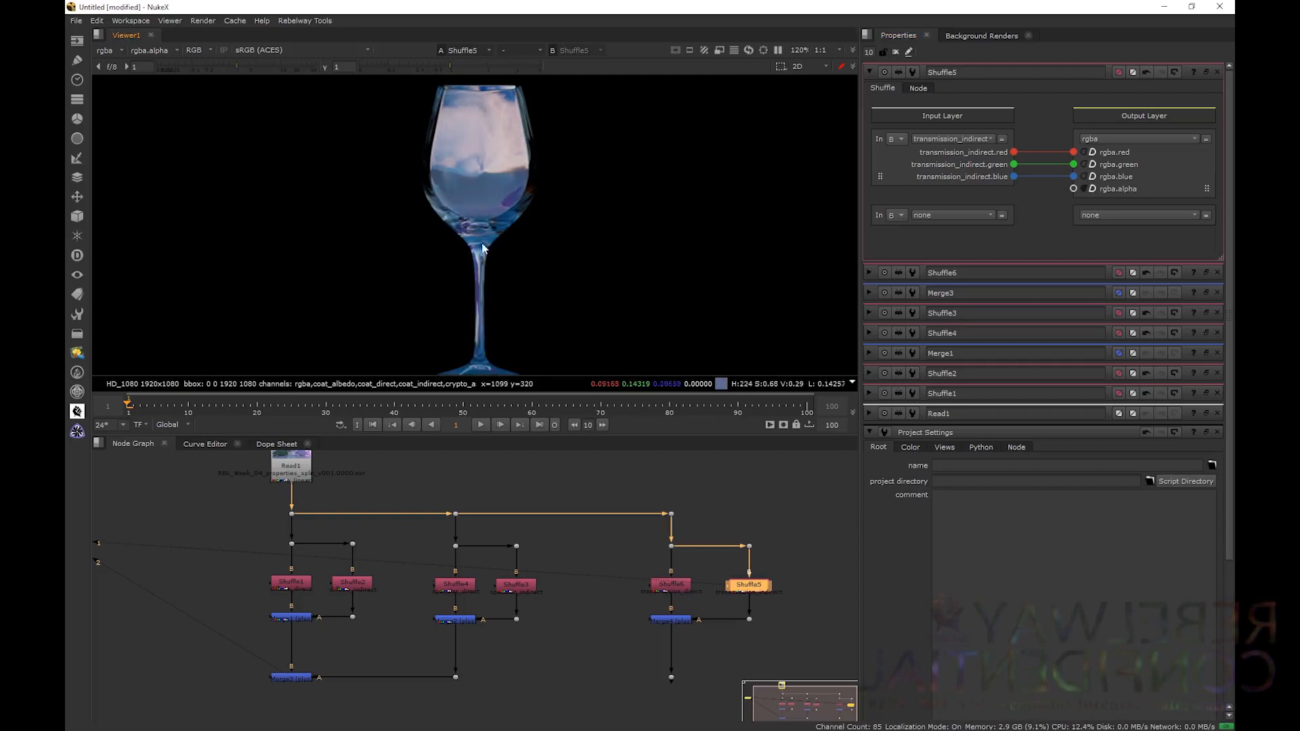
pyautogui.scroll(3, 522, 218)
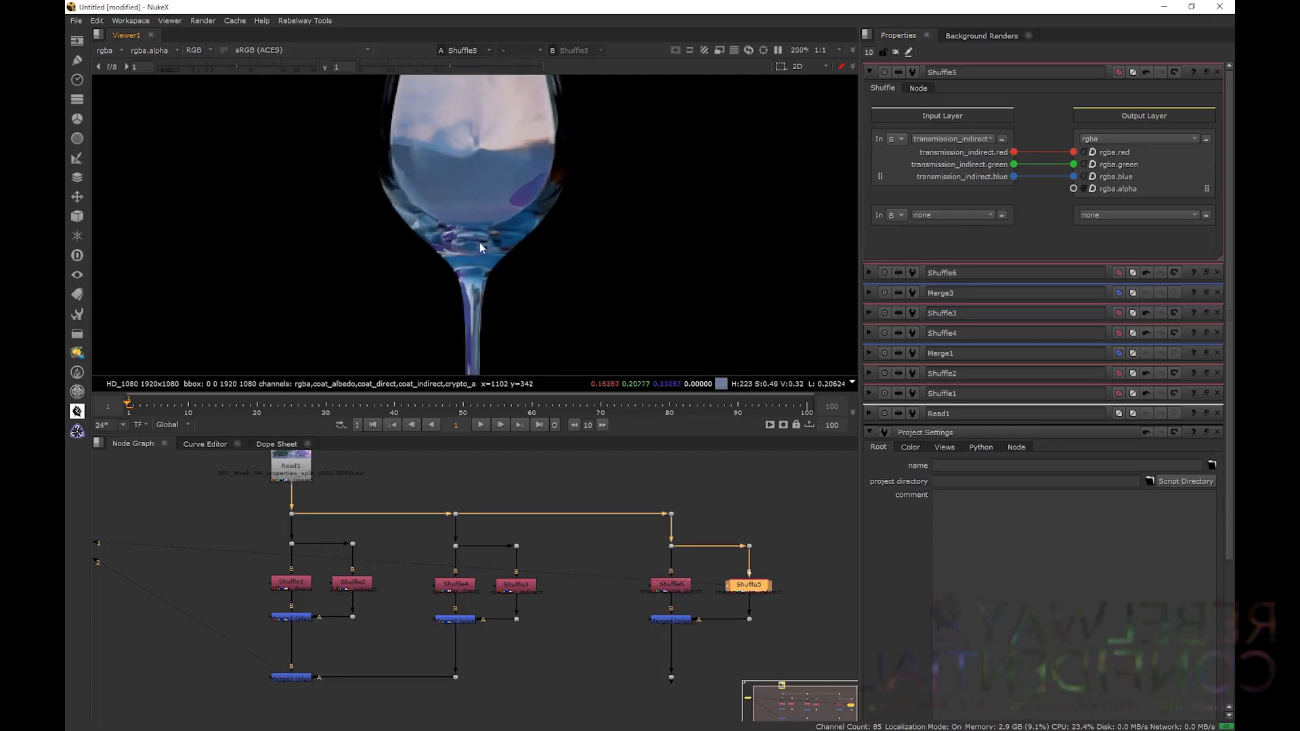
pyautogui.scroll(-3, 514, 210)
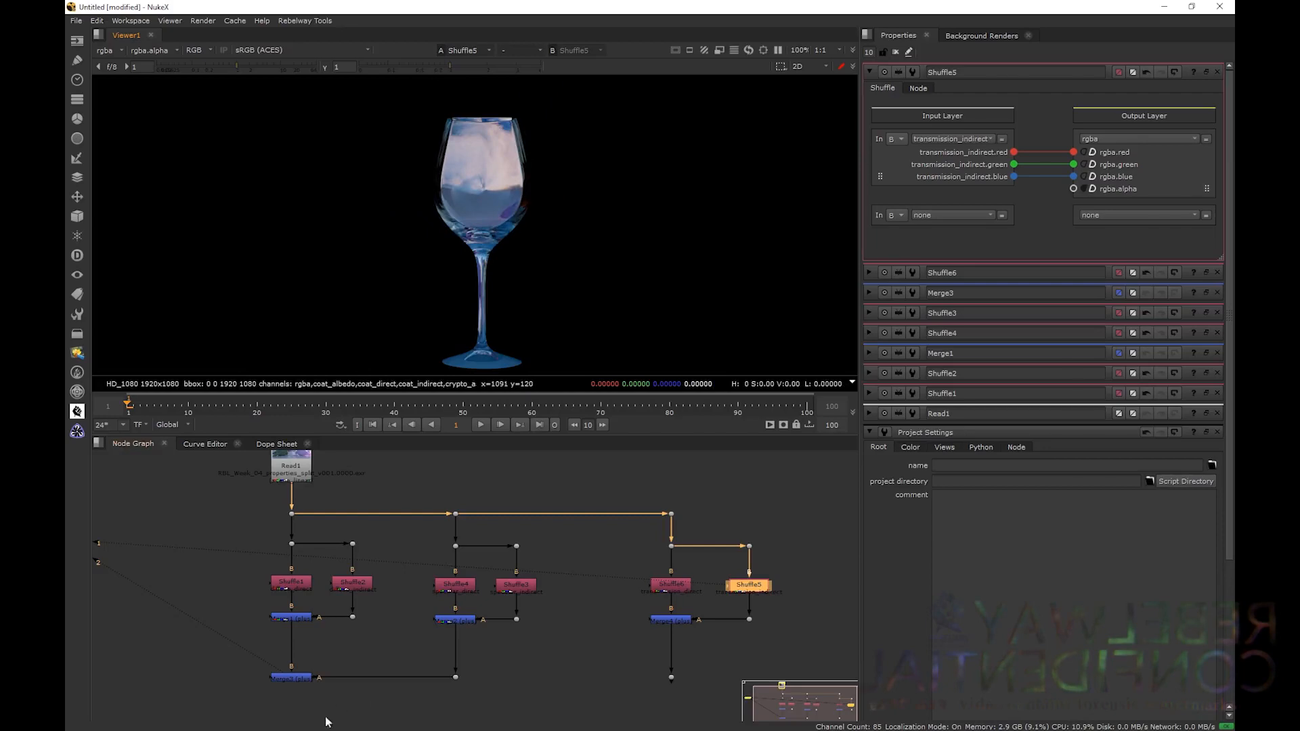
# - Paste a copy of Merge3 and its A-input Dot, and align the new Merge directly below Merge3
pyautogui.moveTo(327, 694); pyautogui.dragTo(344, 626, button='middle')
pyautogui.click(309, 610)
pyautogui.moveTo(529, 592); pyautogui.dragTo(306, 635)
pyautogui.hotkey('ctrl', 'c')
pyautogui.hotkey('ctrl', 'v')
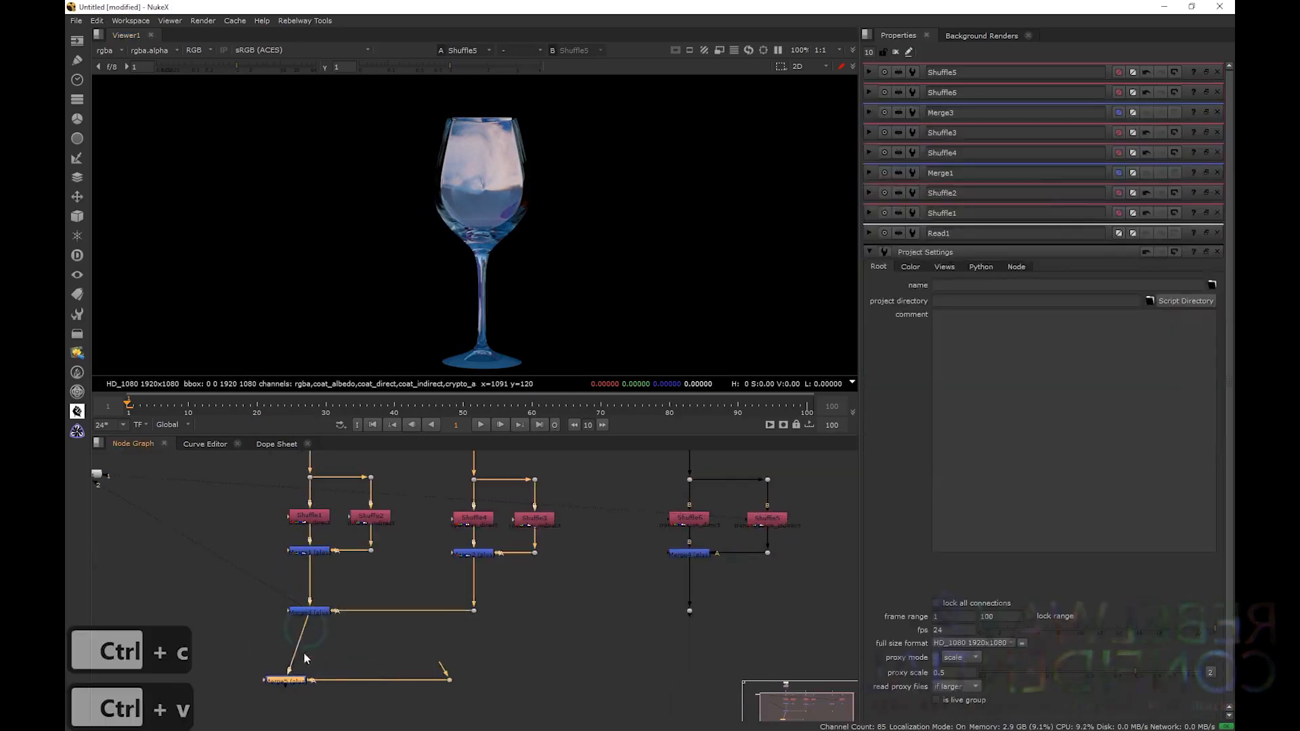
pyautogui.moveTo(299, 686); pyautogui.dragTo(325, 676)
pyautogui.click(499, 644)
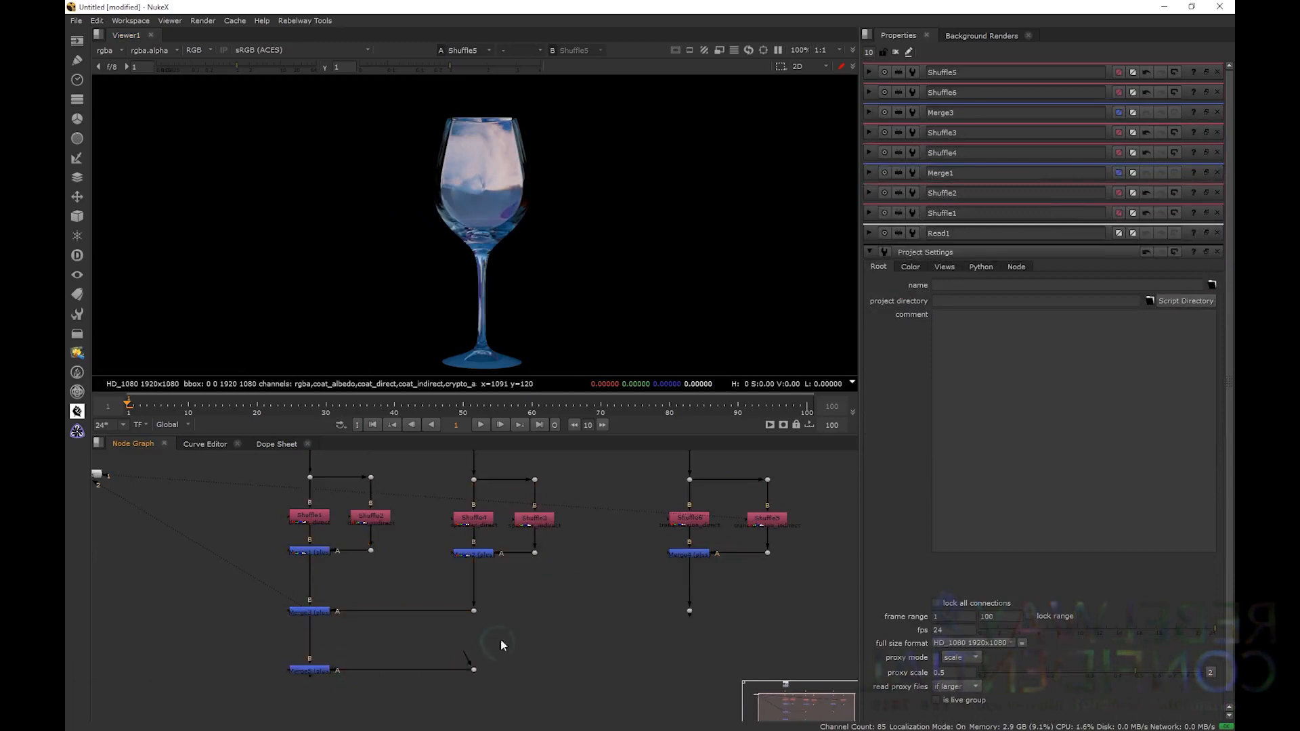
# - Remove the loose Dot under the transmission Merge and connect the new Merge's A-input Dot to that branch
pyautogui.moveTo(473, 670); pyautogui.dragTo(681, 668)
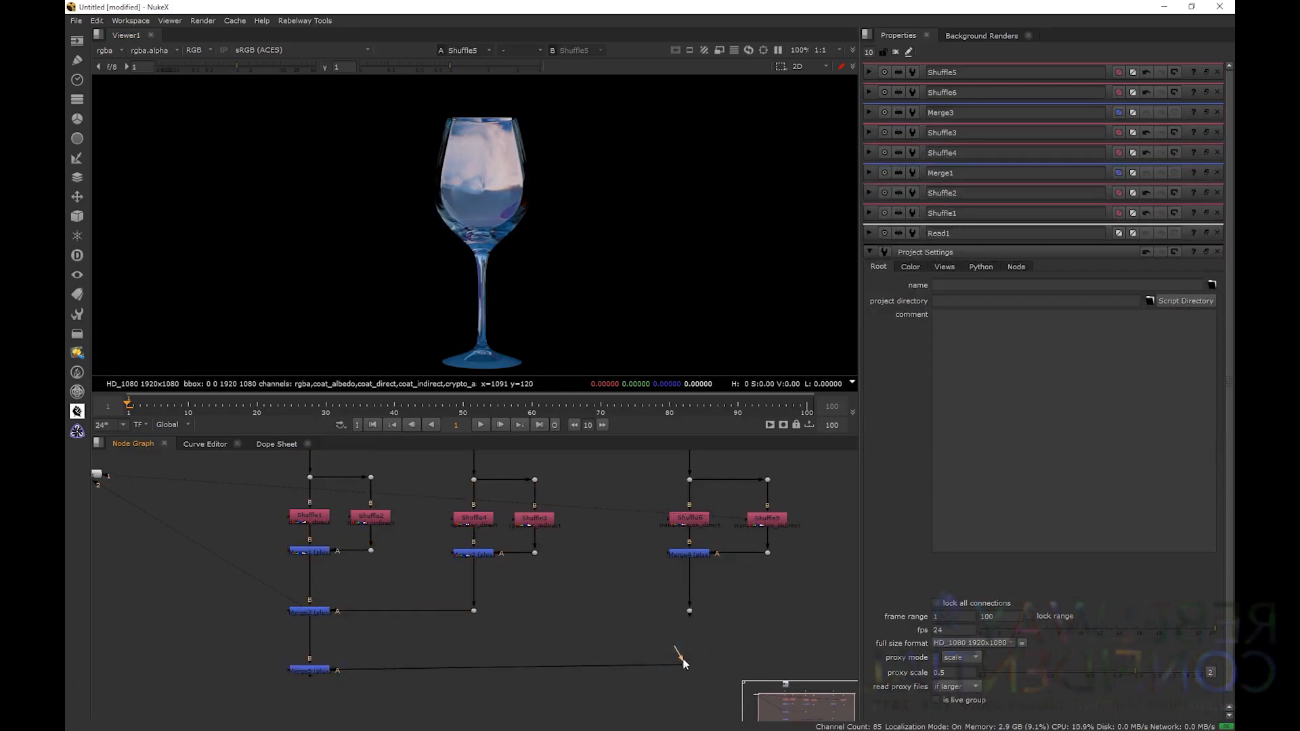
pyautogui.click(689, 611)
pyautogui.press('Delete')
pyautogui.moveTo(684, 665); pyautogui.dragTo(692, 670)
# - View the new bottom Merge and compare the image with that node disabled and enabled to check the transmission contribution
pyautogui.click(318, 670)
pyautogui.press('1')
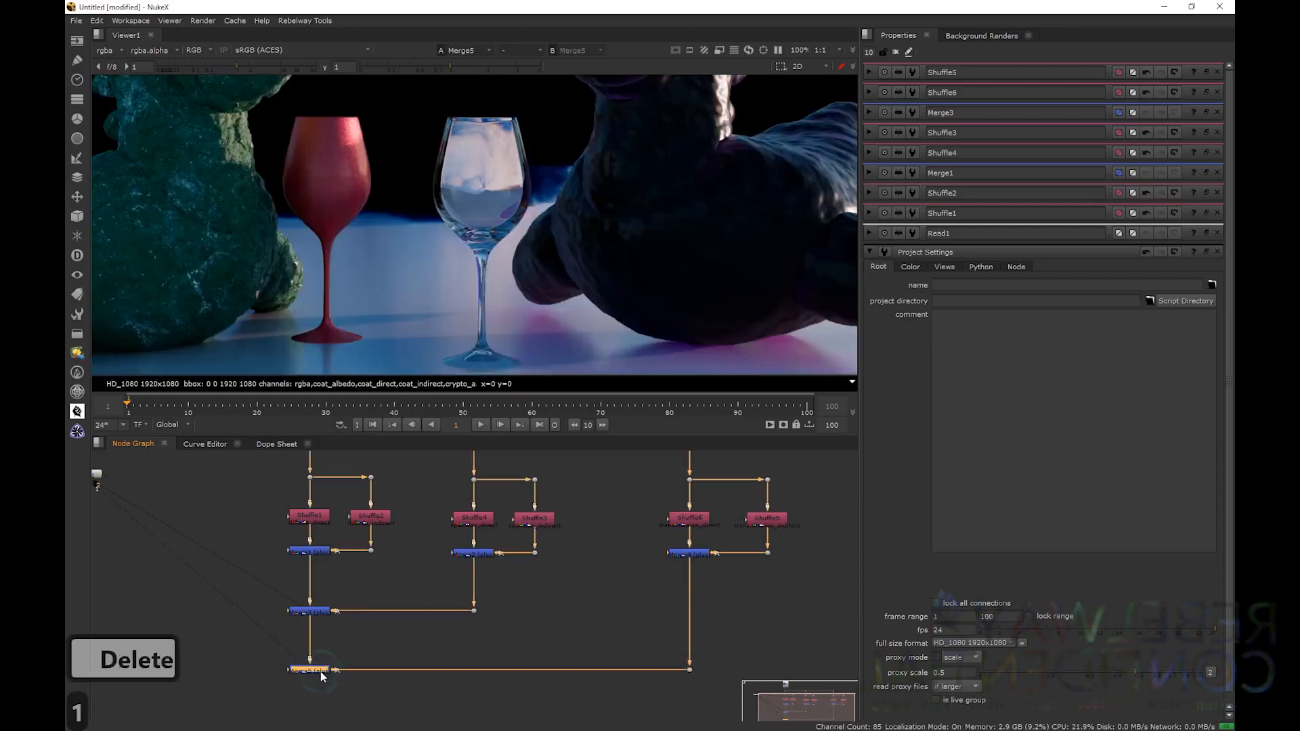
pyautogui.press('d')
pyautogui.press('d')
pyautogui.press('d')
pyautogui.press('d')
pyautogui.scroll(2, 529, 285)
pyautogui.scroll(-4, 553, 227)
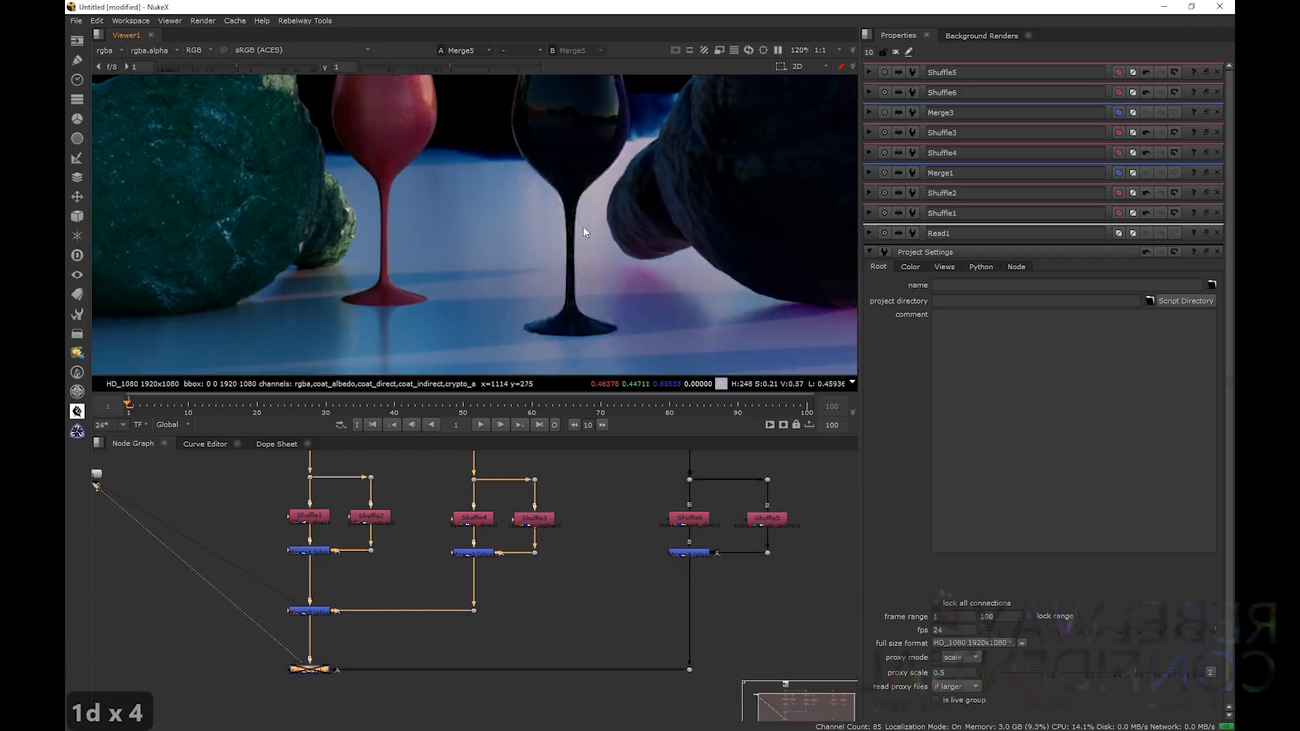
pyautogui.press('d')
pyautogui.press('d')
pyautogui.moveTo(580, 167); pyautogui.dragTo(574, 199, button='middle')
pyautogui.press('h')
pyautogui.scroll(3, 538, 261)
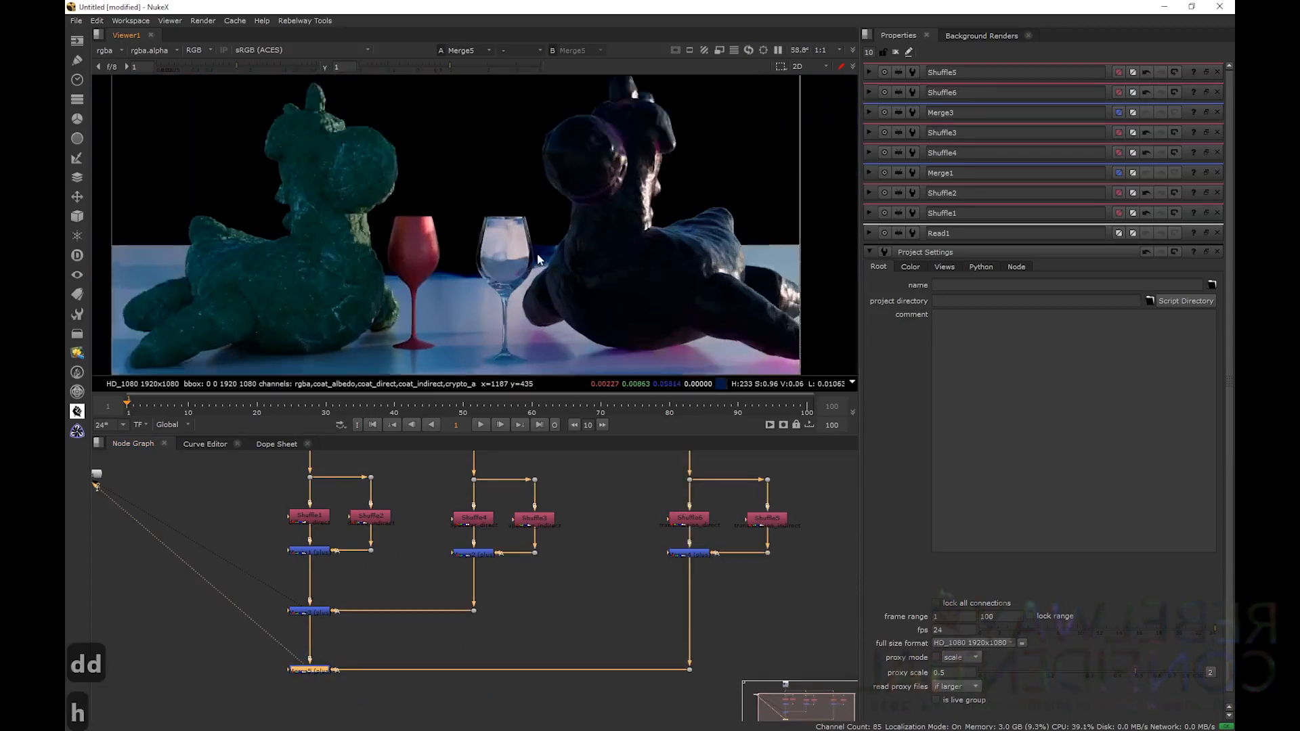
pyautogui.press('h')
# - Duplicate the whole transmission branch with its Shuffles, Merge and Dots, and place the copy beside it as a fourth branch
pyautogui.scroll(-3, 509, 551)
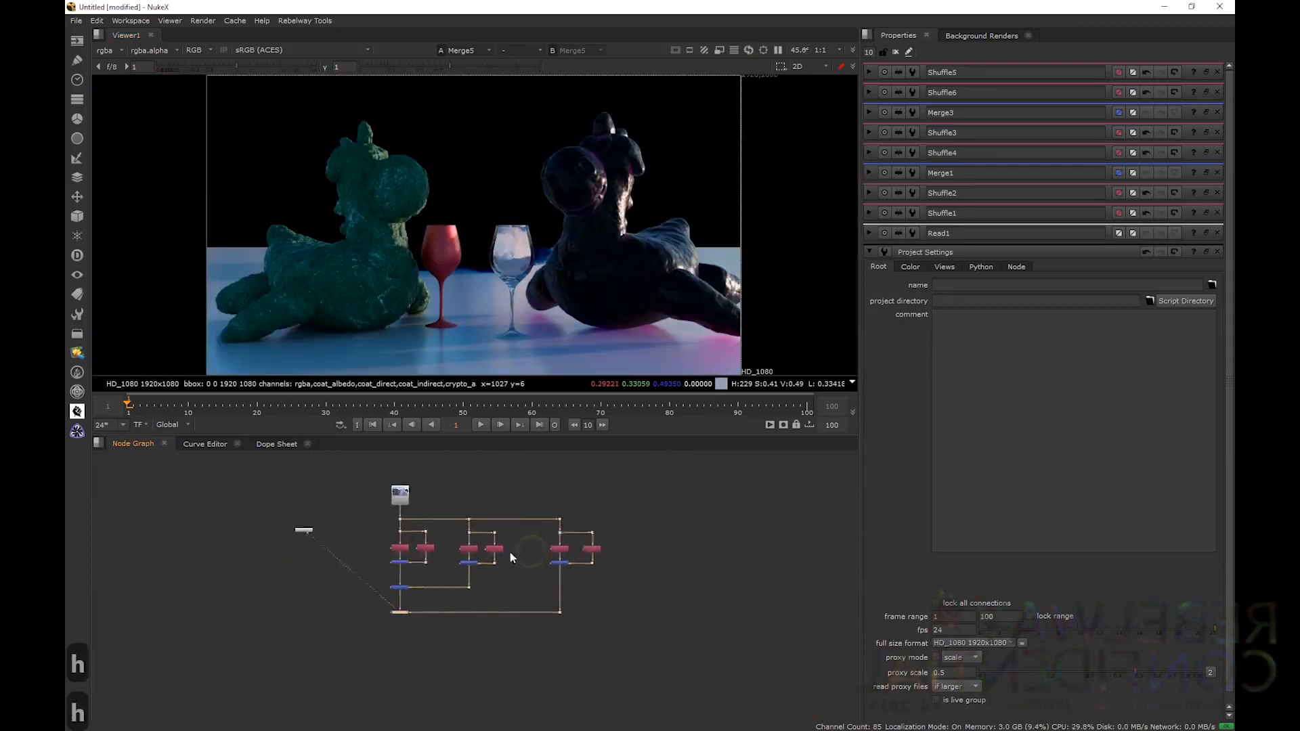
pyautogui.scroll(2, 562, 541)
pyautogui.moveTo(643, 501); pyautogui.dragTo(512, 577)
pyautogui.press('ctrl')
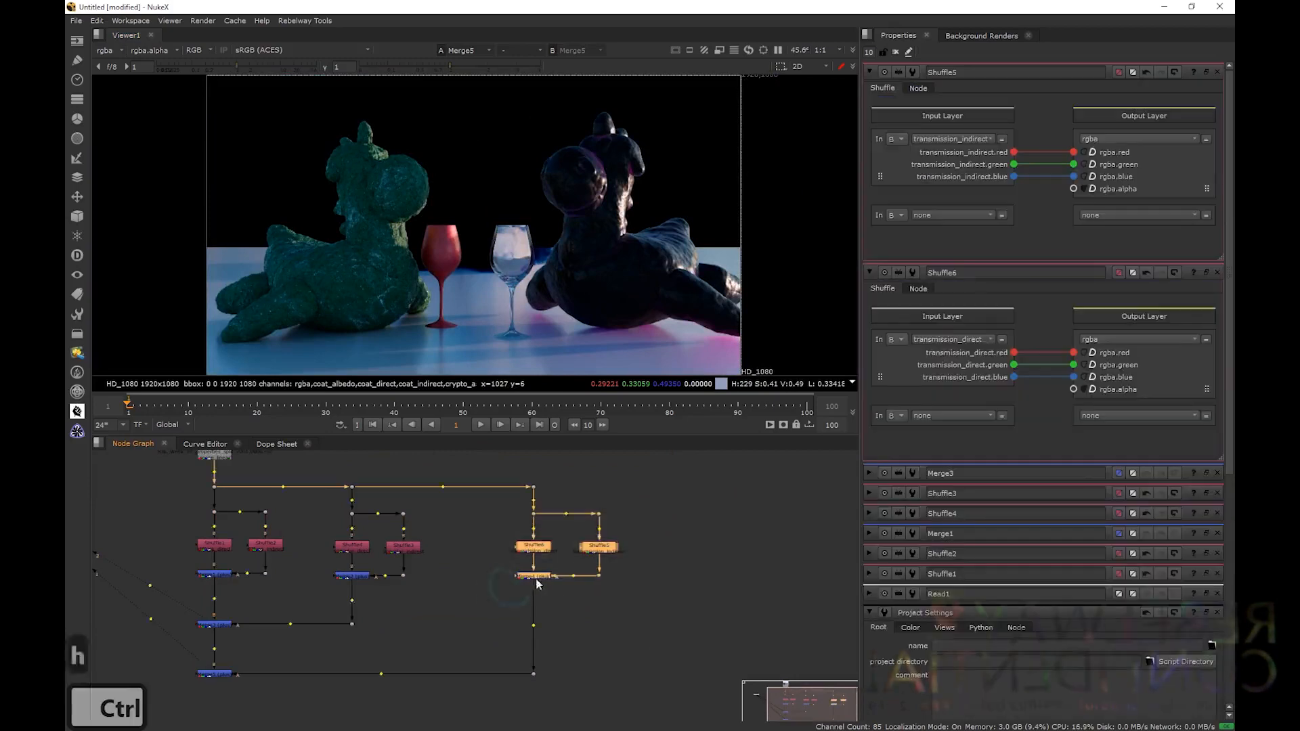
pyautogui.moveTo(661, 474); pyautogui.dragTo(478, 709)
pyautogui.hotkey('ctrl', 'c')
pyautogui.hotkey('ctrl', 'v')
pyautogui.moveTo(729, 497); pyautogui.dragTo(702, 492)
# - View Shuffle8 in the copied branch and set its input layer to sss_direct
pyautogui.doubleClick(704, 550)
pyautogui.press('1')
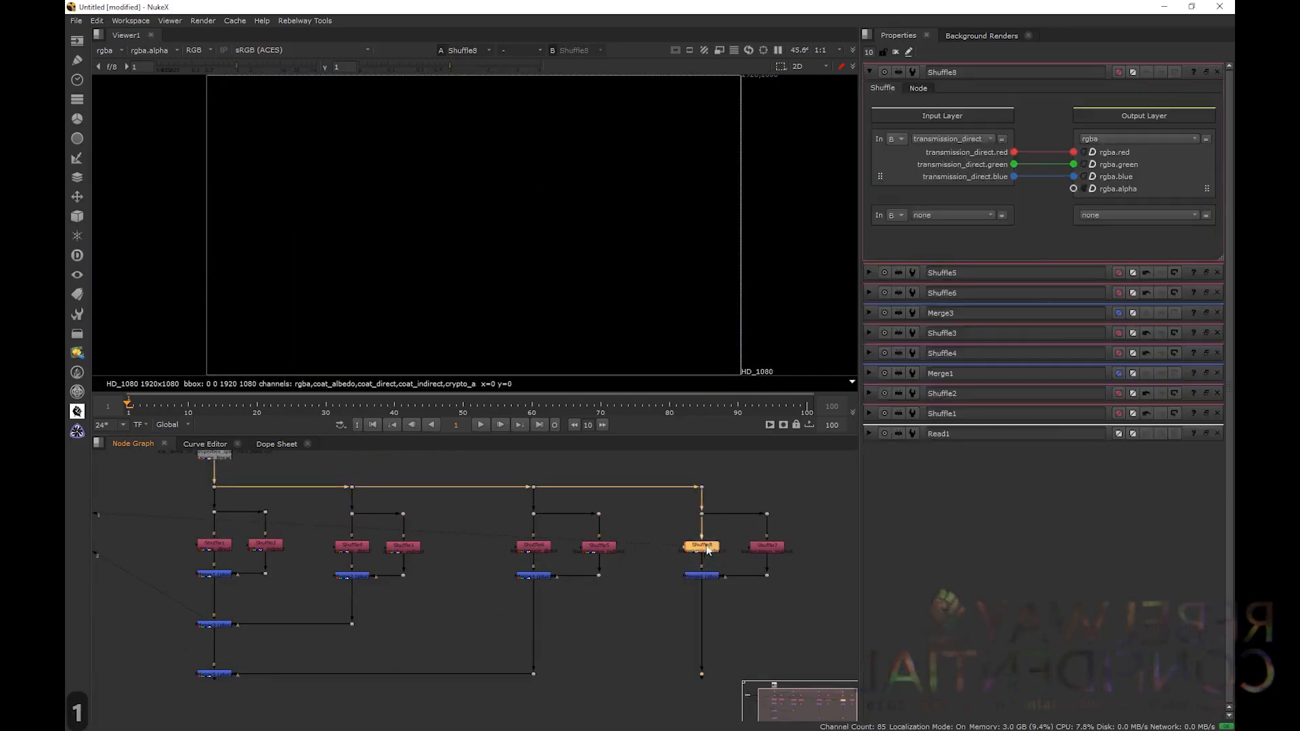
pyautogui.click(959, 139)
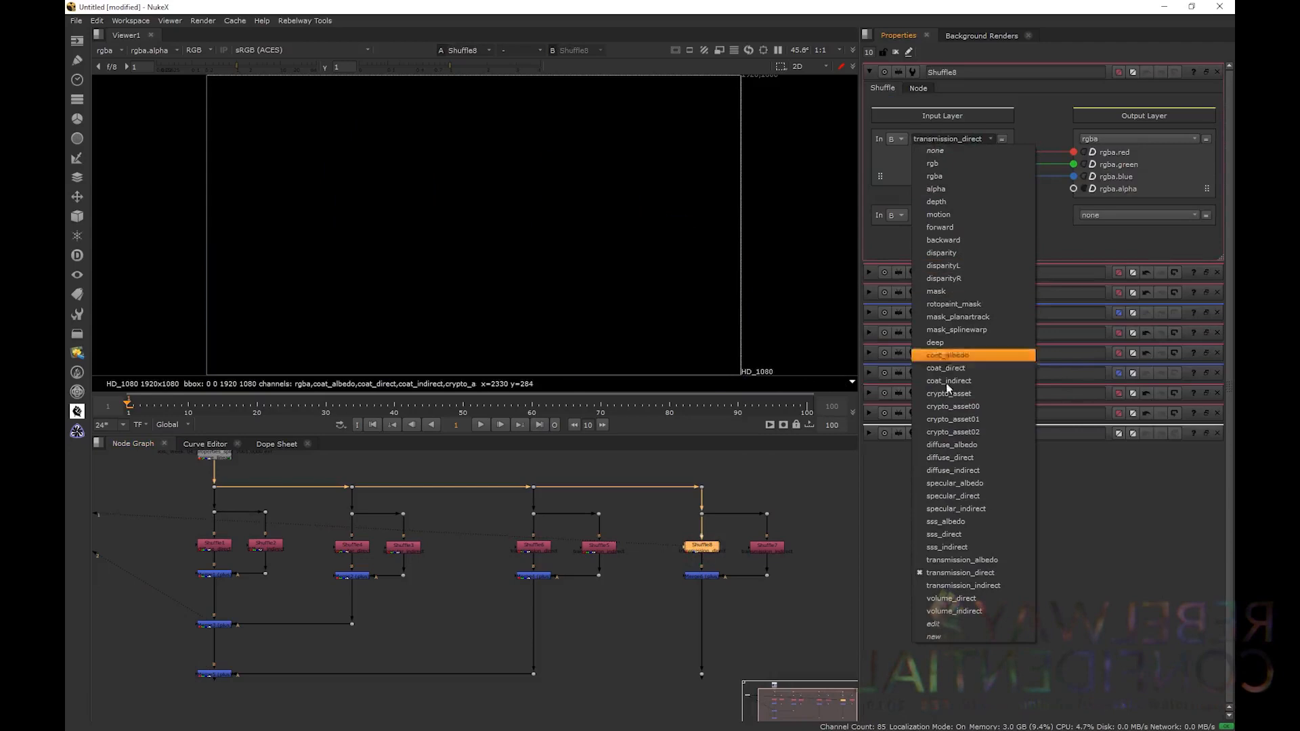
pyautogui.click(951, 535)
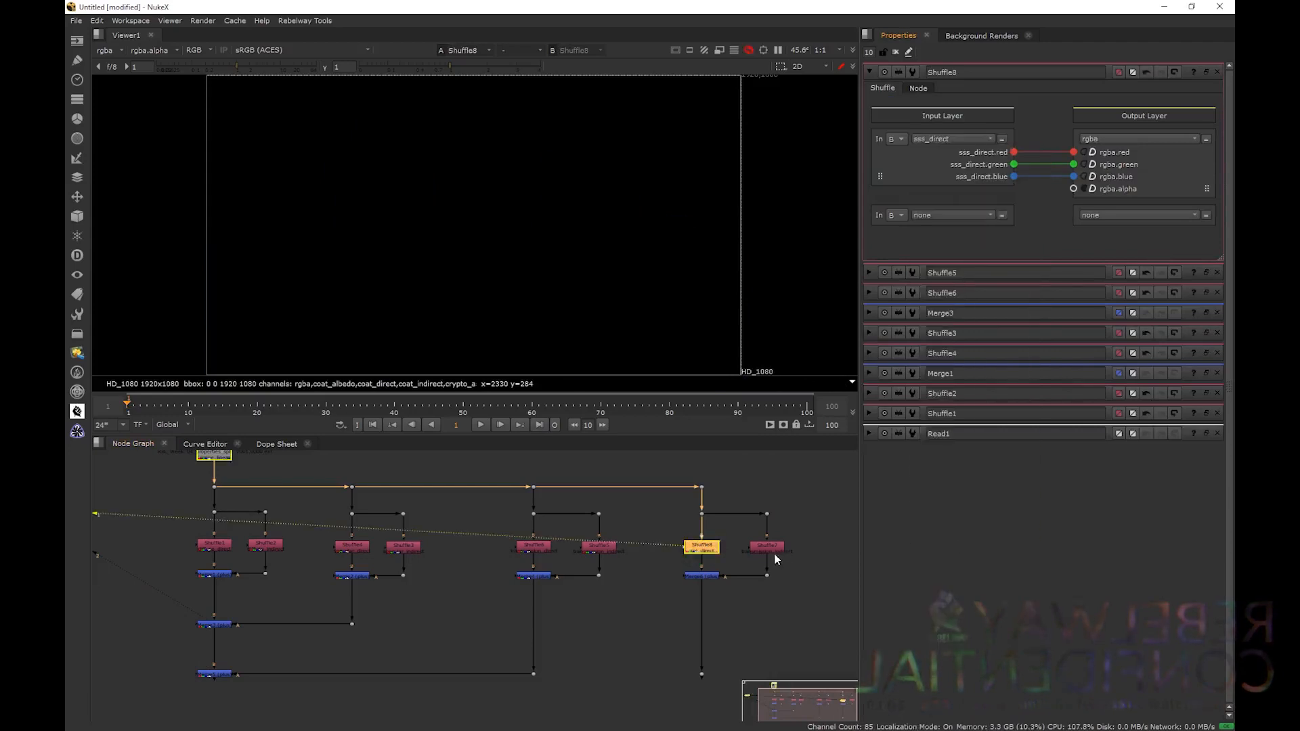
# - View Shuffle7 in the copied branch and set its input layer to sss_indirect
pyautogui.click(774, 551)
pyautogui.press('1')
pyautogui.press('1')
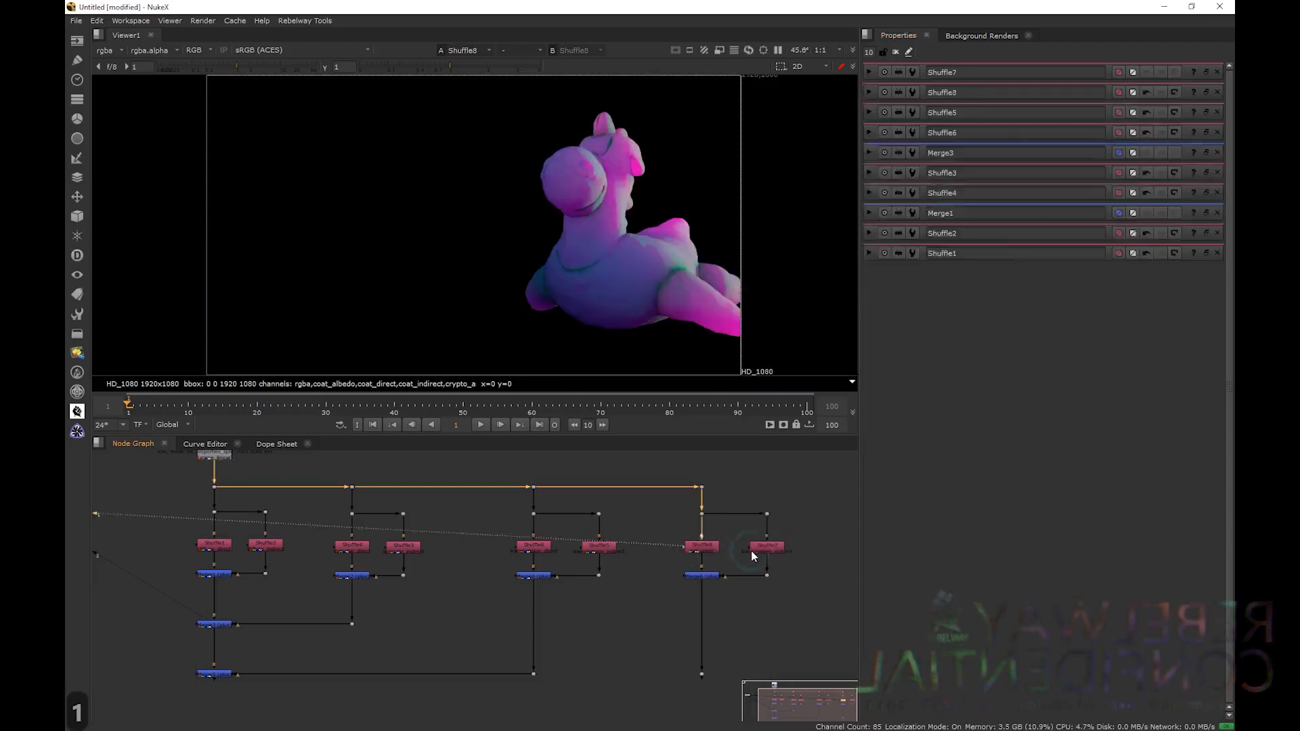
pyautogui.click(943, 140)
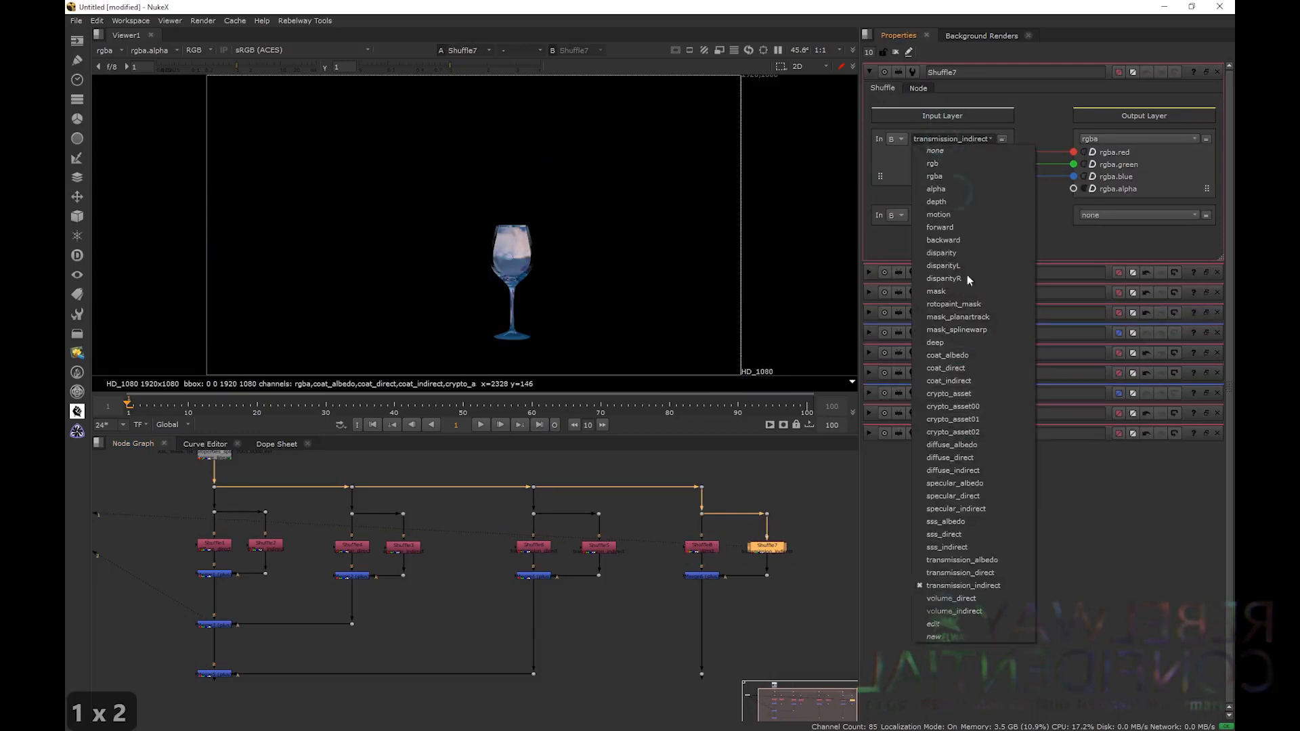
pyautogui.click(959, 548)
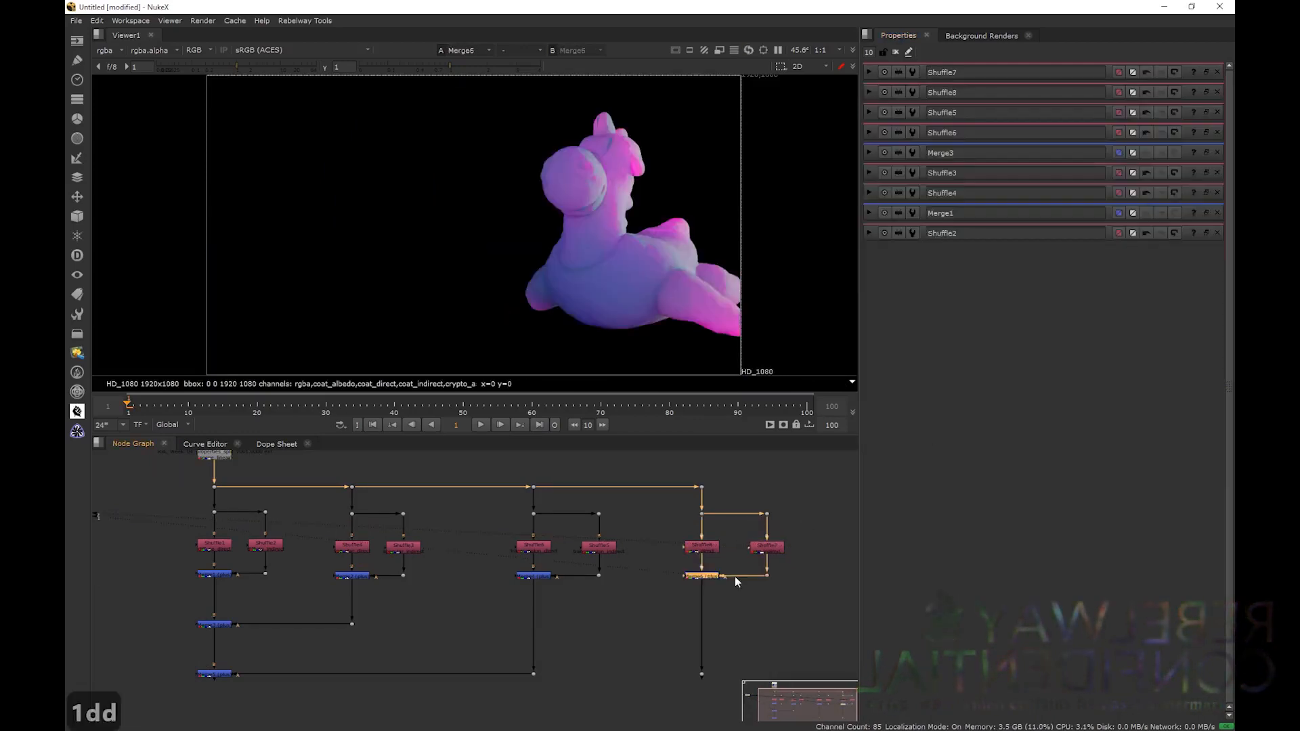
# - Check the subsurface Merge disabled and enabled, and view the pink toy in the original Read render
pyautogui.press('d')
pyautogui.press('d')
pyautogui.click(223, 459)
pyautogui.press('1')
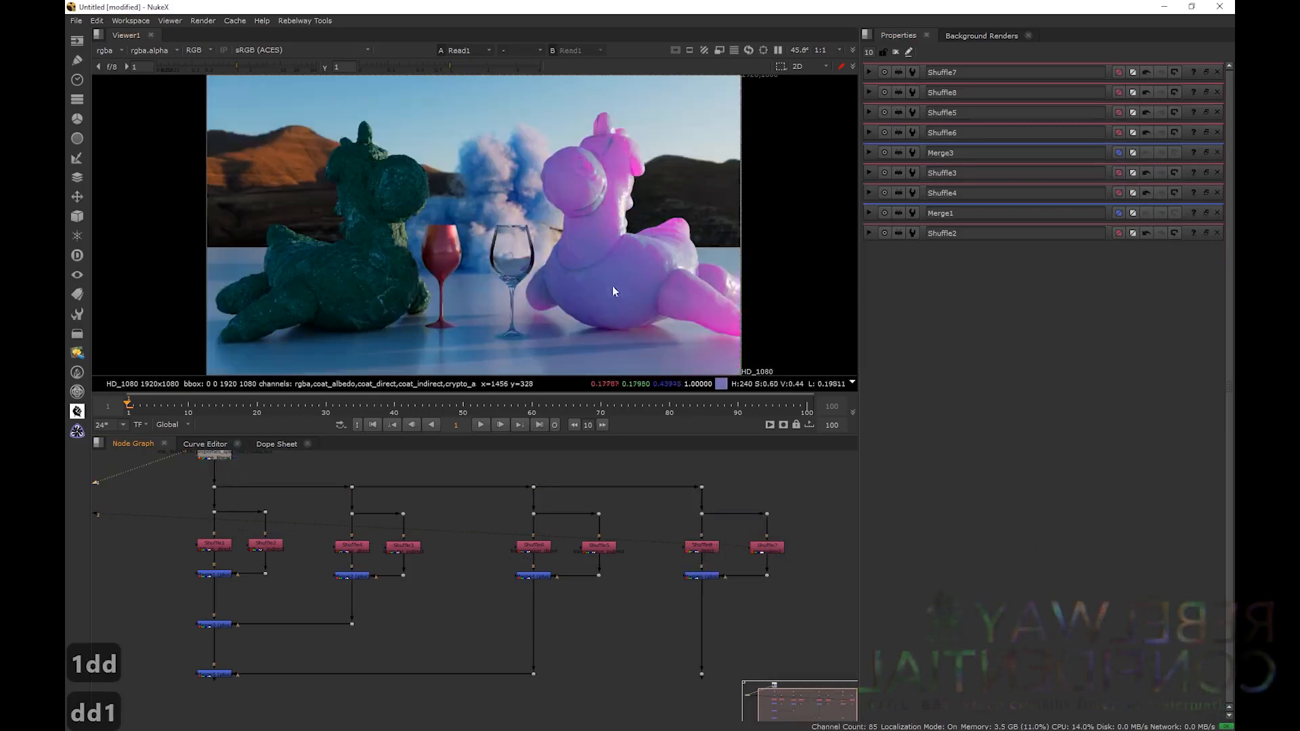
pyautogui.scroll(3, 621, 275)
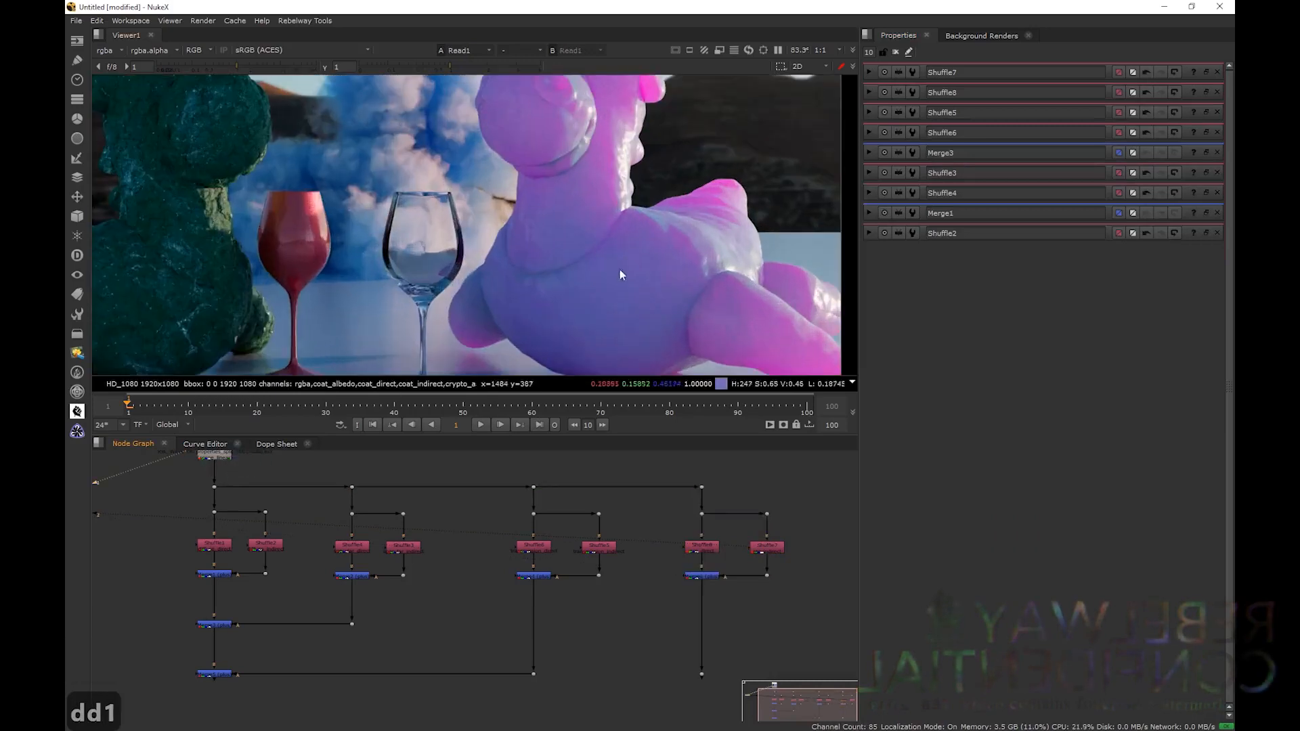
# - View the subsurface Merge and Shuffle8, and examine the toy's body and legs in the direct subsurface pass
pyautogui.click(707, 577)
pyautogui.press('2')
pyautogui.doubleClick(702, 546)
pyautogui.press('1')
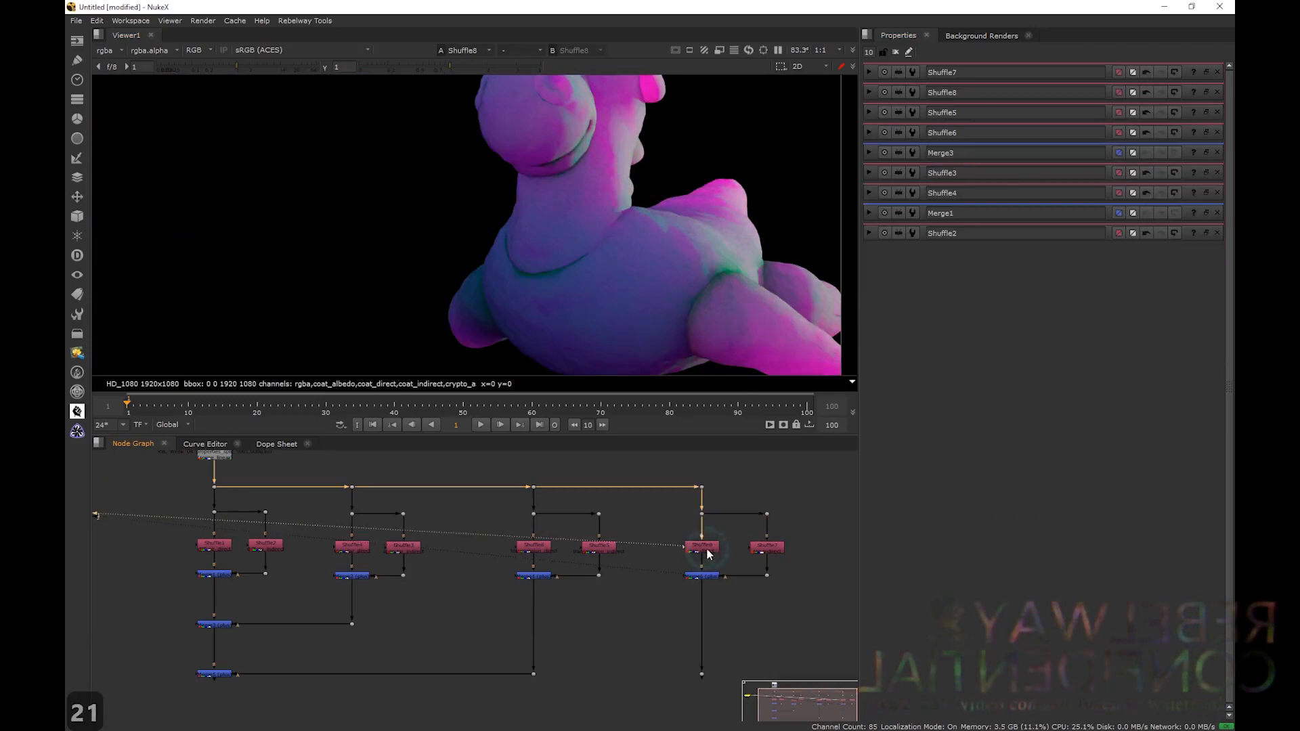
pyautogui.scroll(-2, 602, 271)
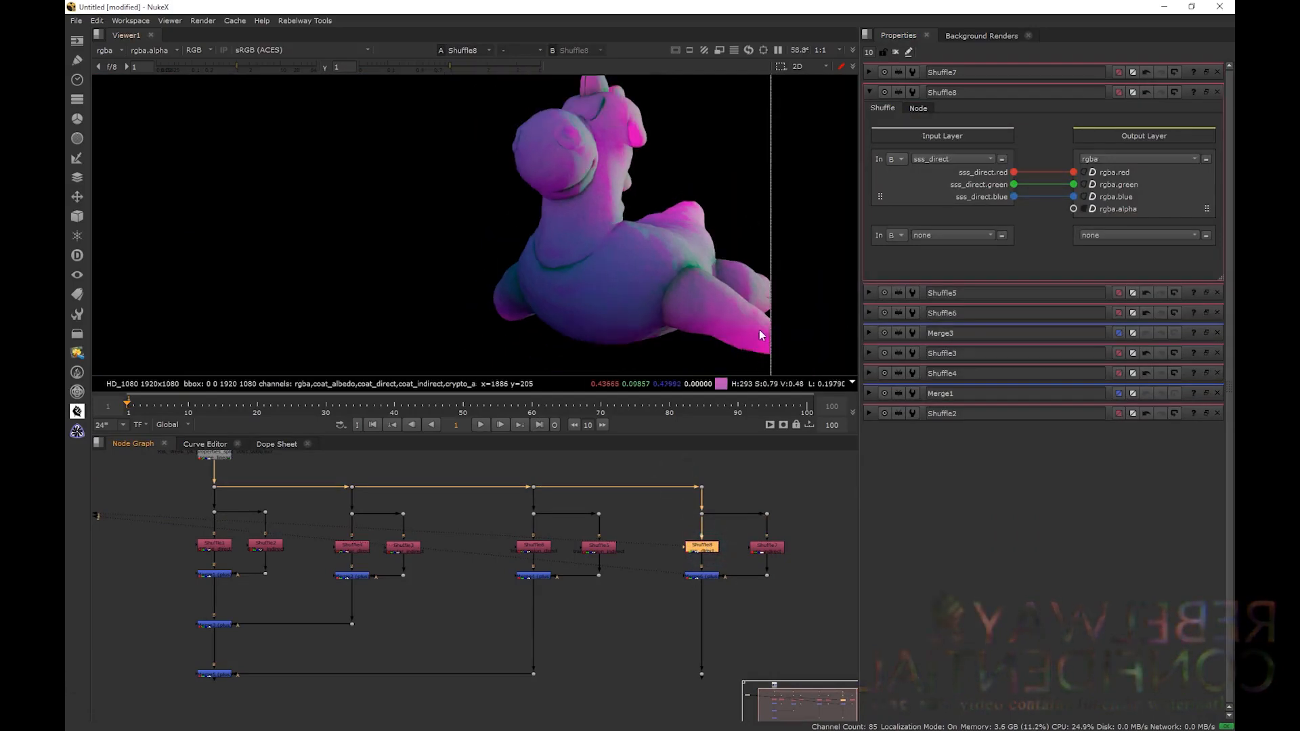
pyautogui.scroll(4, 759, 332)
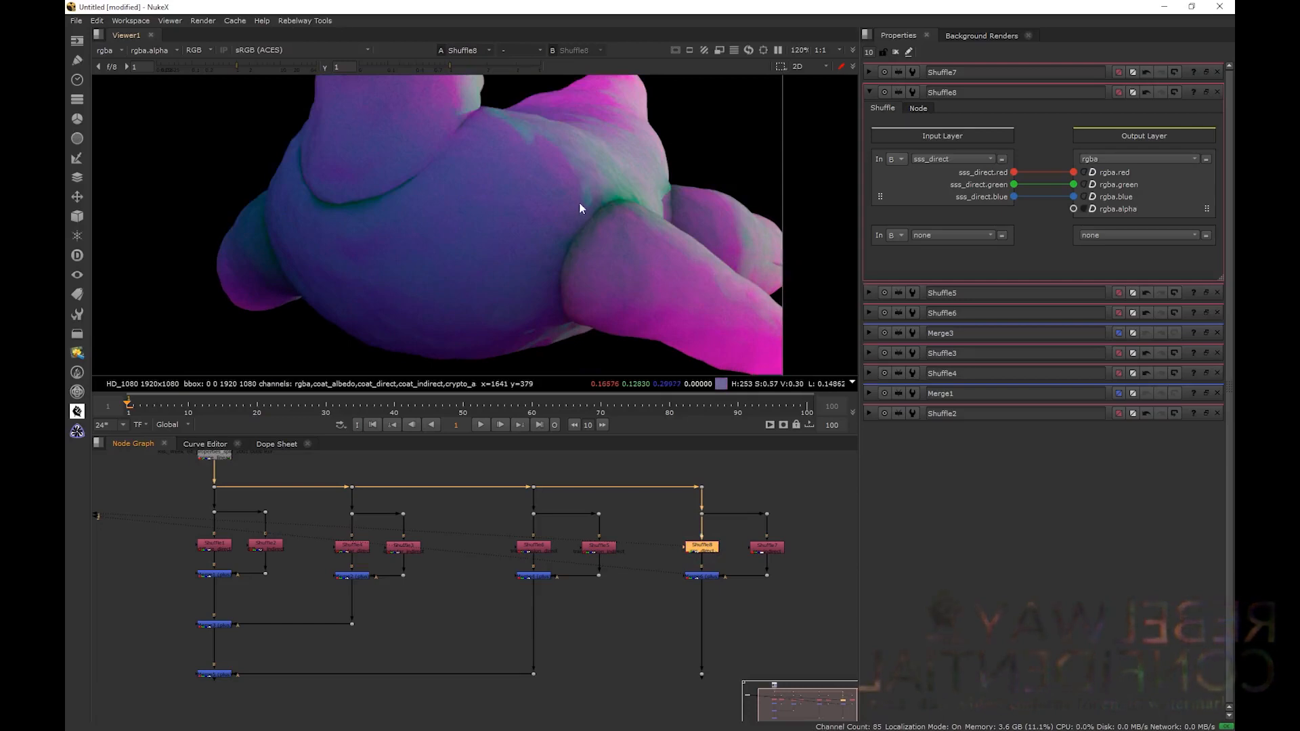
pyautogui.moveTo(579, 206); pyautogui.dragTo(583, 226, button='middle')
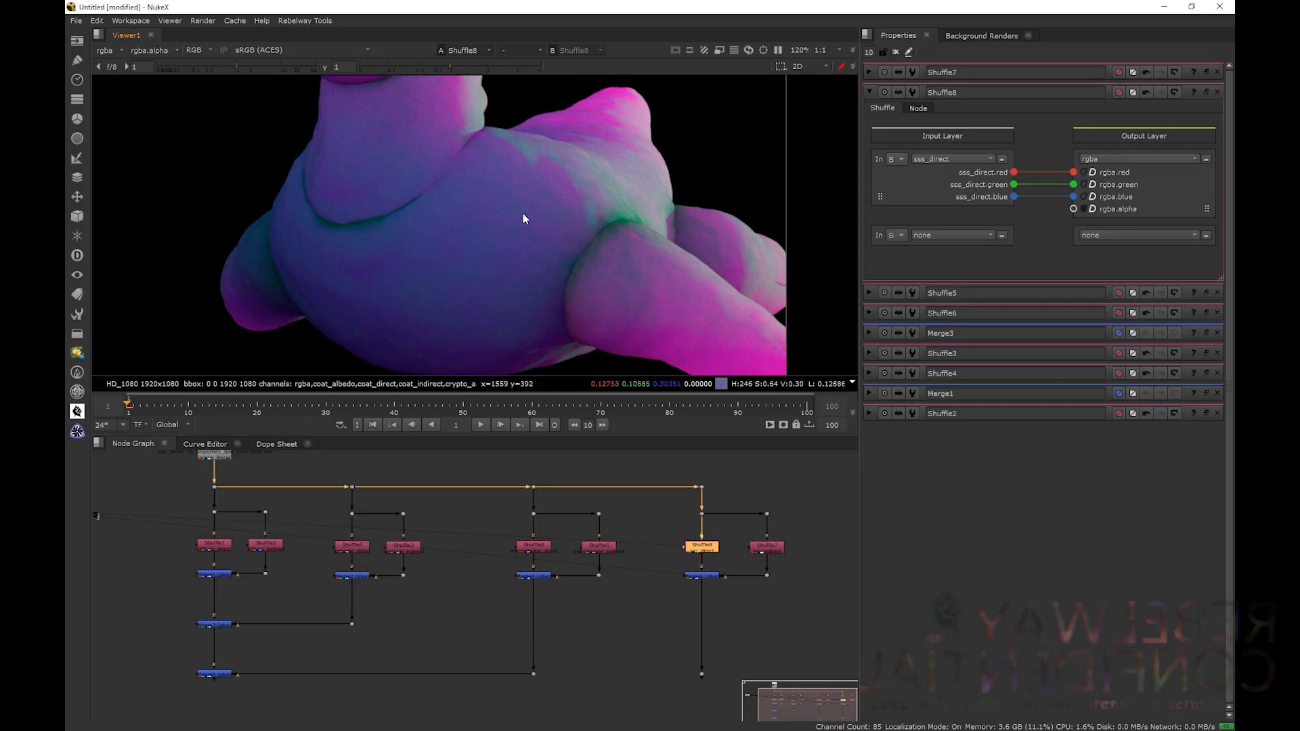
pyautogui.moveTo(538, 202); pyautogui.dragTo(581, 275, button='middle')
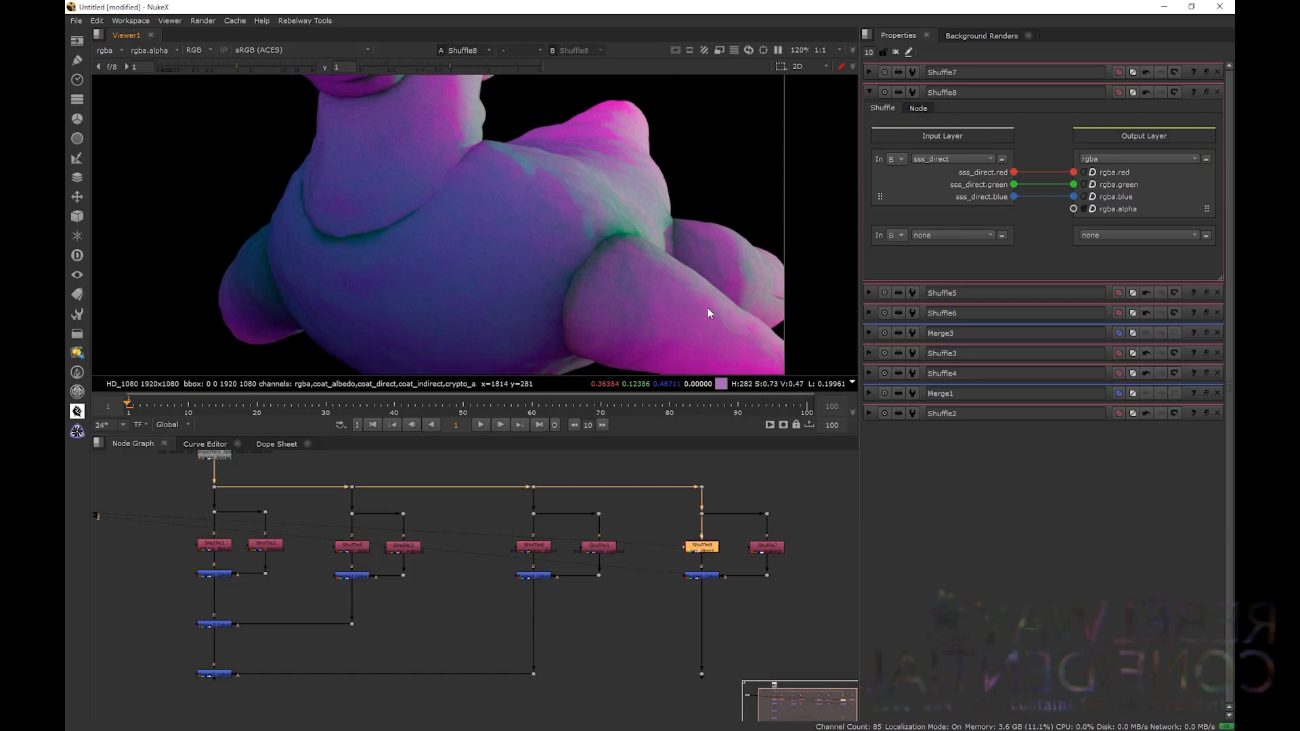
pyautogui.scroll(-5, 609, 223)
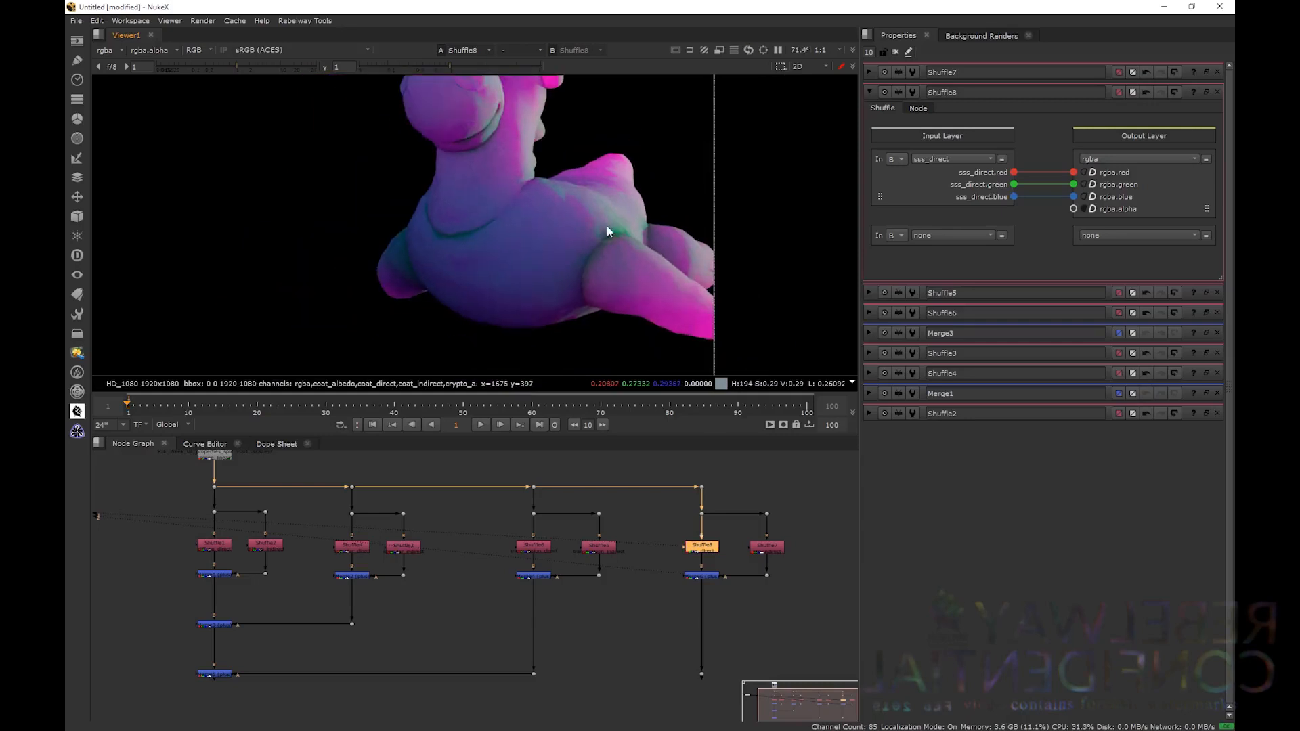
pyautogui.moveTo(607, 225); pyautogui.dragTo(608, 250, button='middle')
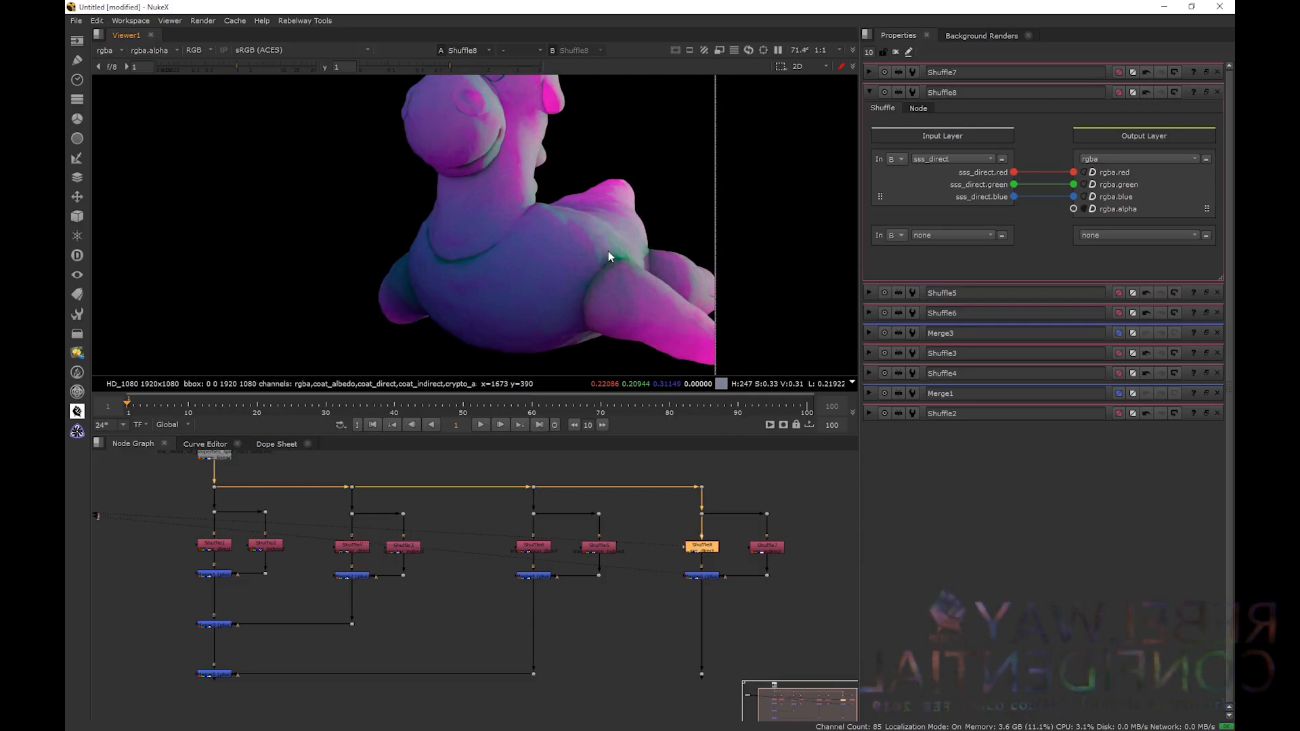
# - Compare the toy in Shuffle8's direct and Shuffle7's indirect subsurface passes
pyautogui.click(750, 587)
pyautogui.click(704, 553)
pyautogui.press('1')
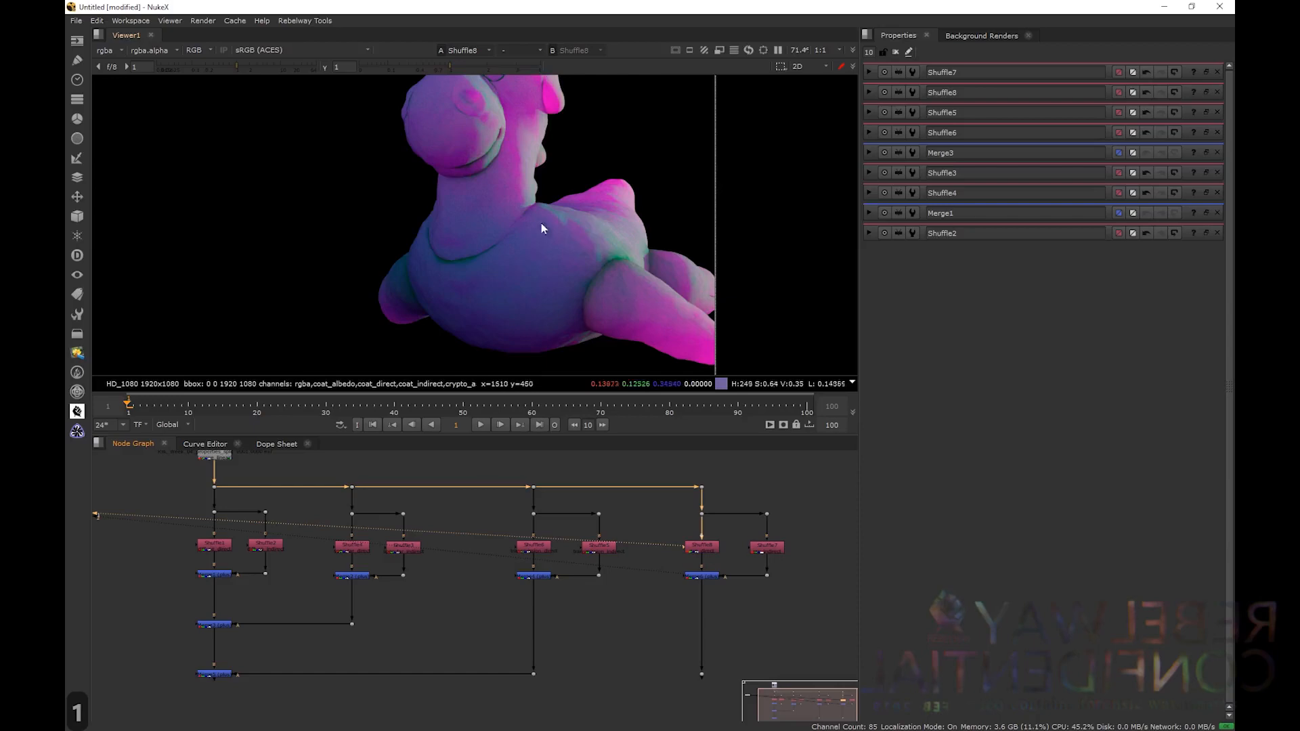
pyautogui.moveTo(585, 225); pyautogui.dragTo(584, 242, button='middle')
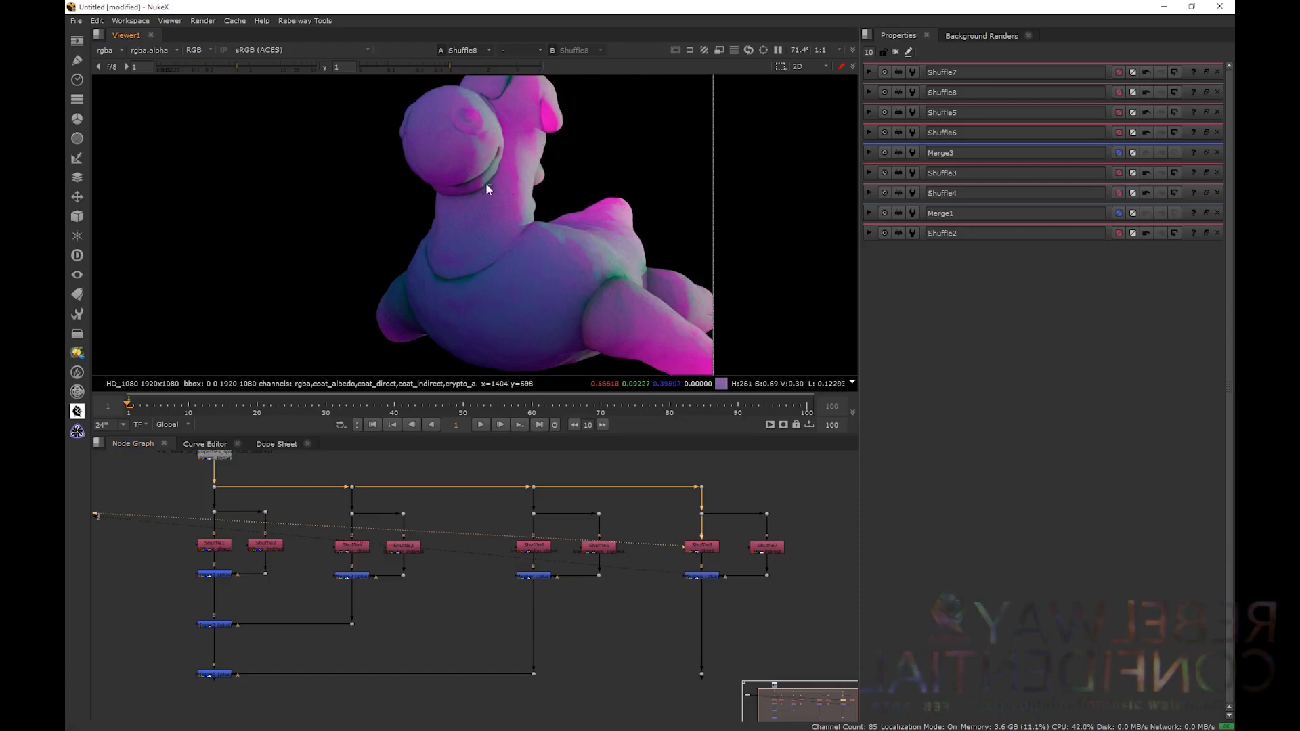
pyautogui.click(766, 553)
pyautogui.press('1')
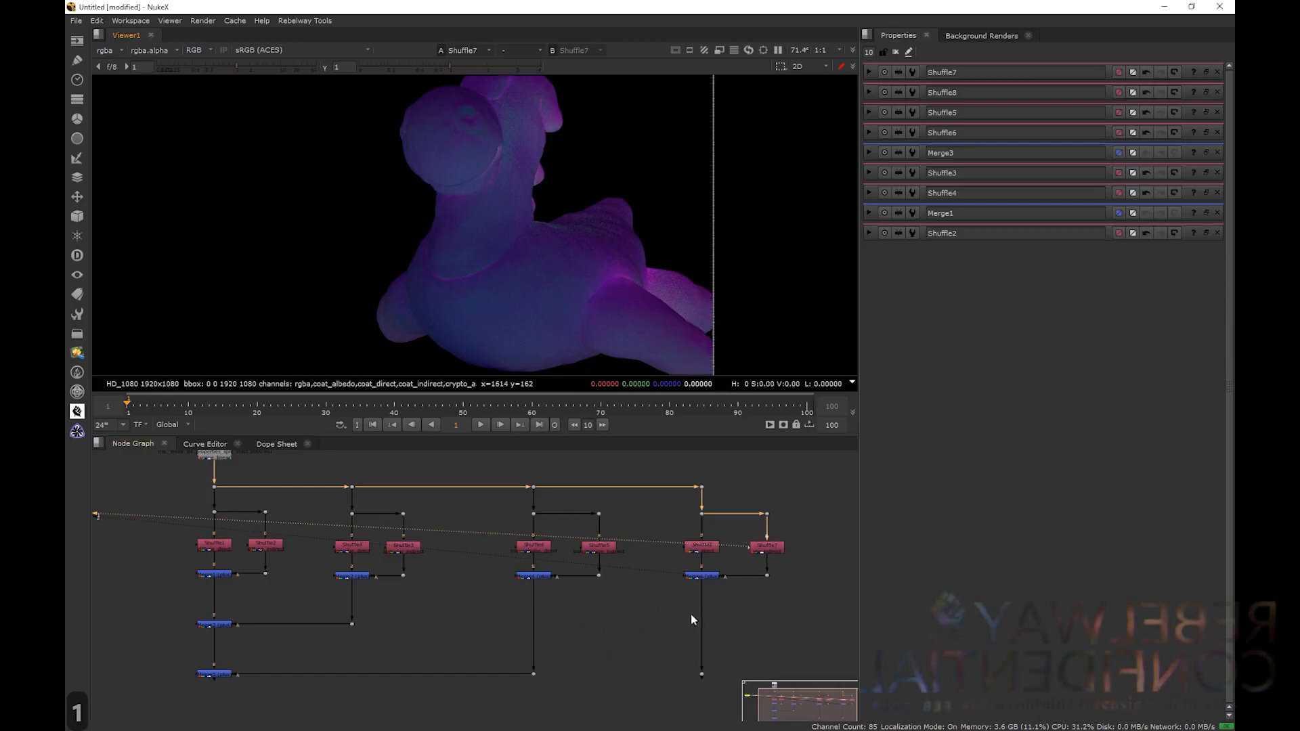
# - View the subsurface Merge and insert a ColorCorrect directly below Shuffle7
pyautogui.click(702, 575)
pyautogui.press('1')
pyautogui.click(794, 568)
pyautogui.press('c')
pyautogui.moveTo(794, 567); pyautogui.dragTo(770, 563)
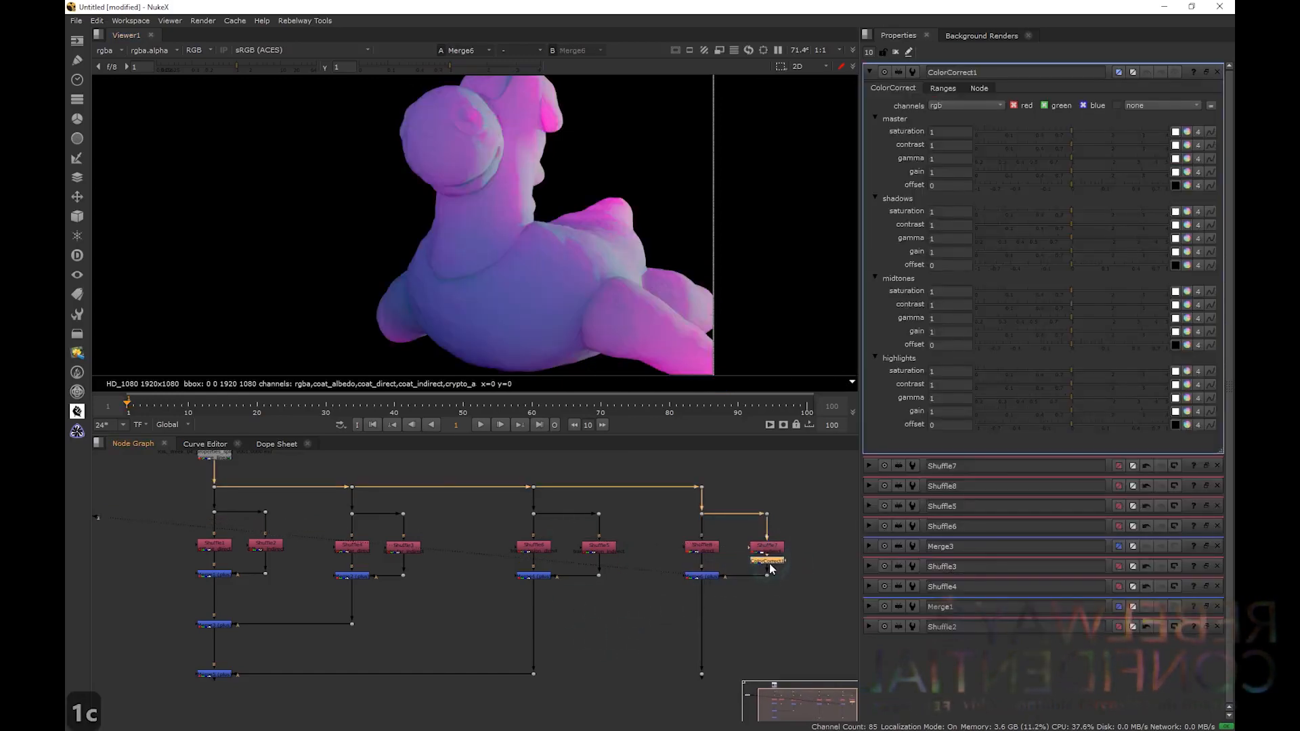
# - Try a blue tint with ColorCorrect master gain 0.25, 1, 1.75, and delete the ColorCorrect
pyautogui.keyDown('ctrl'); pyautogui.click(1188, 173); pyautogui.keyUp('ctrl')
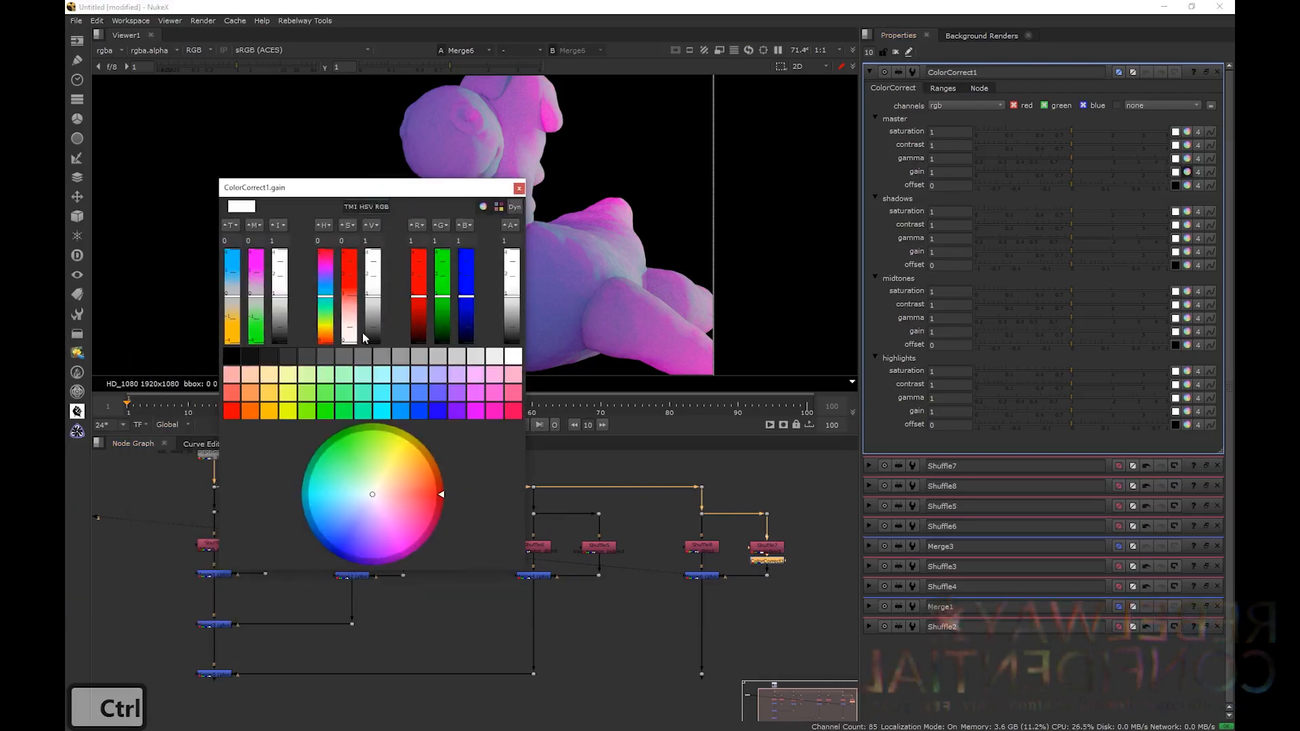
pyautogui.moveTo(232, 296); pyautogui.dragTo(232, 267)
pyautogui.moveTo(410, 192); pyautogui.dragTo(261, 190)
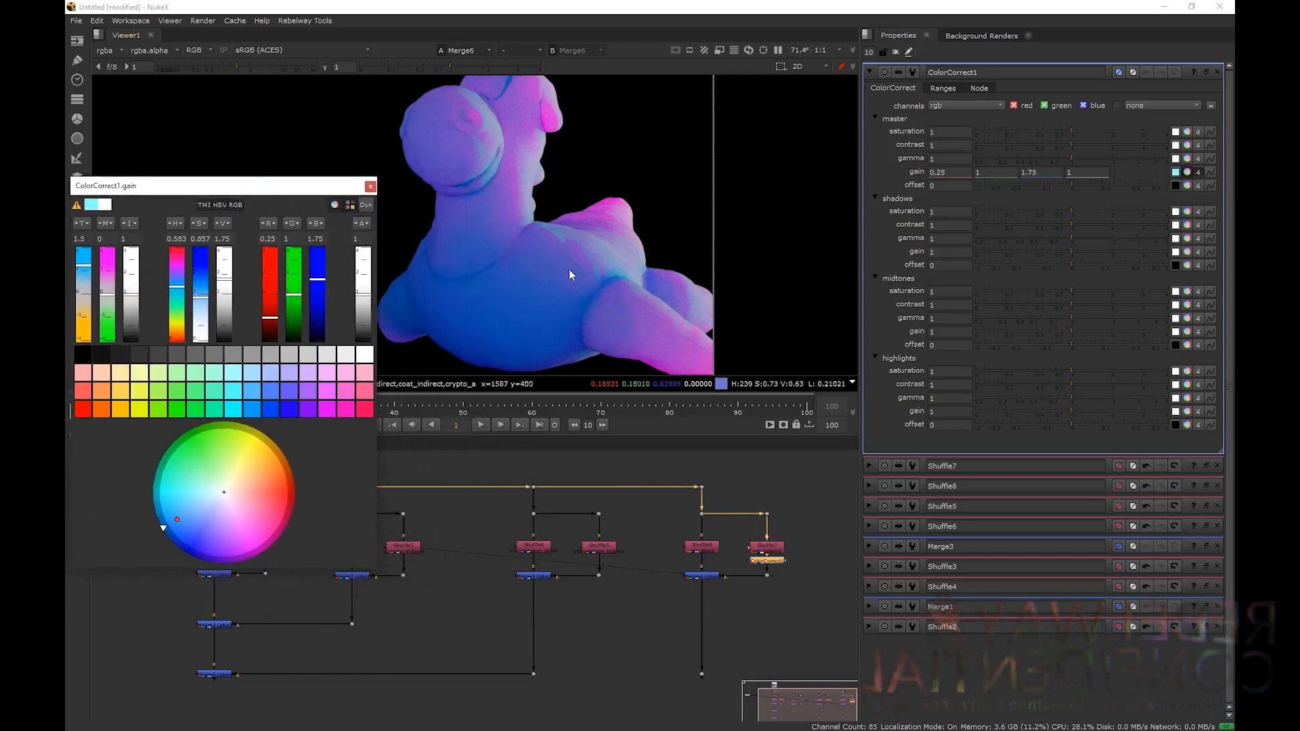
pyautogui.click(370, 187)
pyautogui.press('Delete')
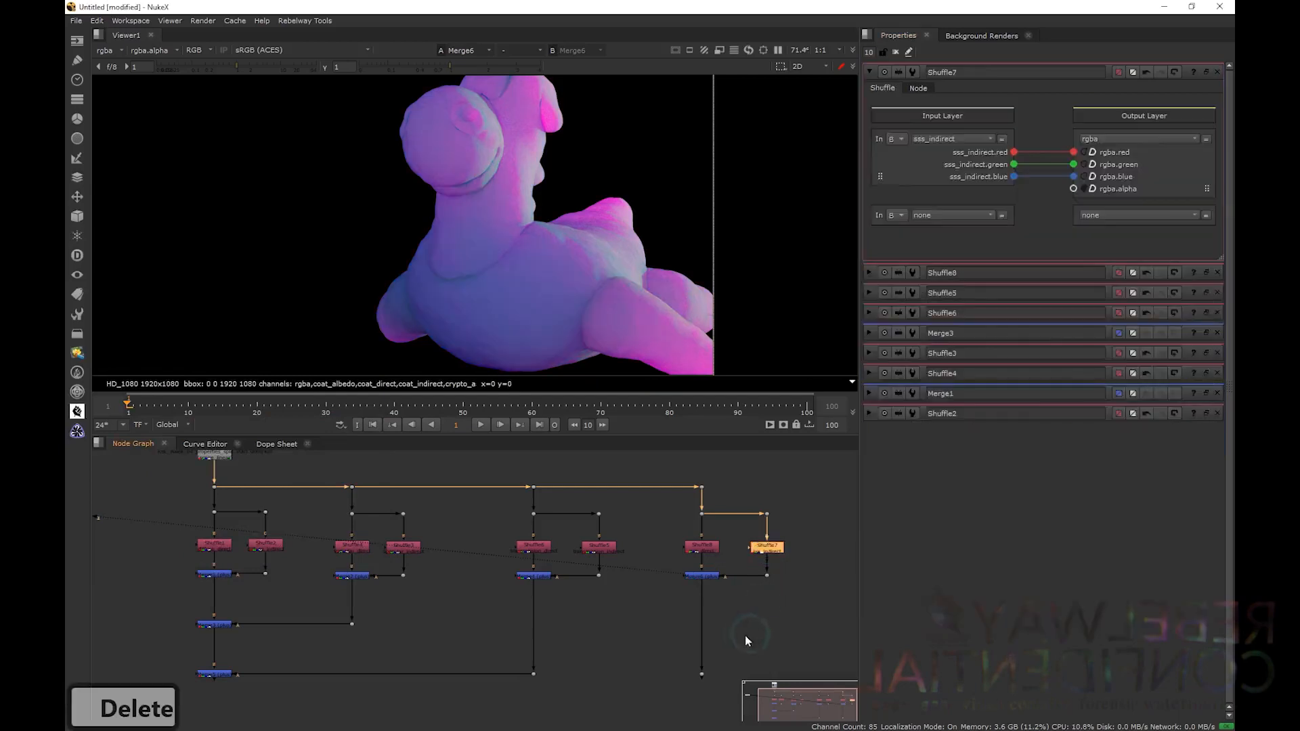
# - Lower the subsurface branch's end Dot, paste a copy of the bottom Merge below the chain, and connect its A input to that Dot
pyautogui.moveTo(744, 635); pyautogui.dragTo(733, 556, button='middle')
pyautogui.moveTo(692, 583); pyautogui.dragTo(692, 656)
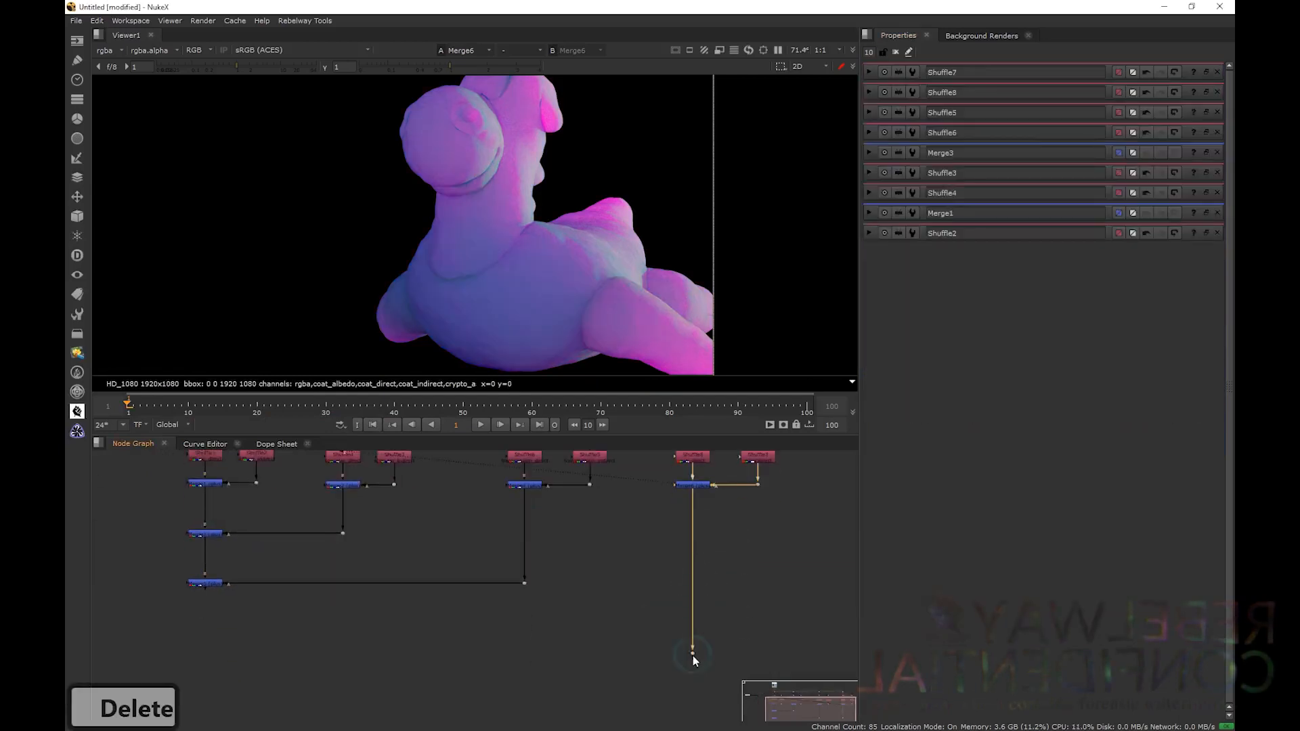
pyautogui.moveTo(264, 568); pyautogui.dragTo(150, 631)
pyautogui.hotkey('ctrl', 'c')
pyautogui.hotkey('ctrl', 'v')
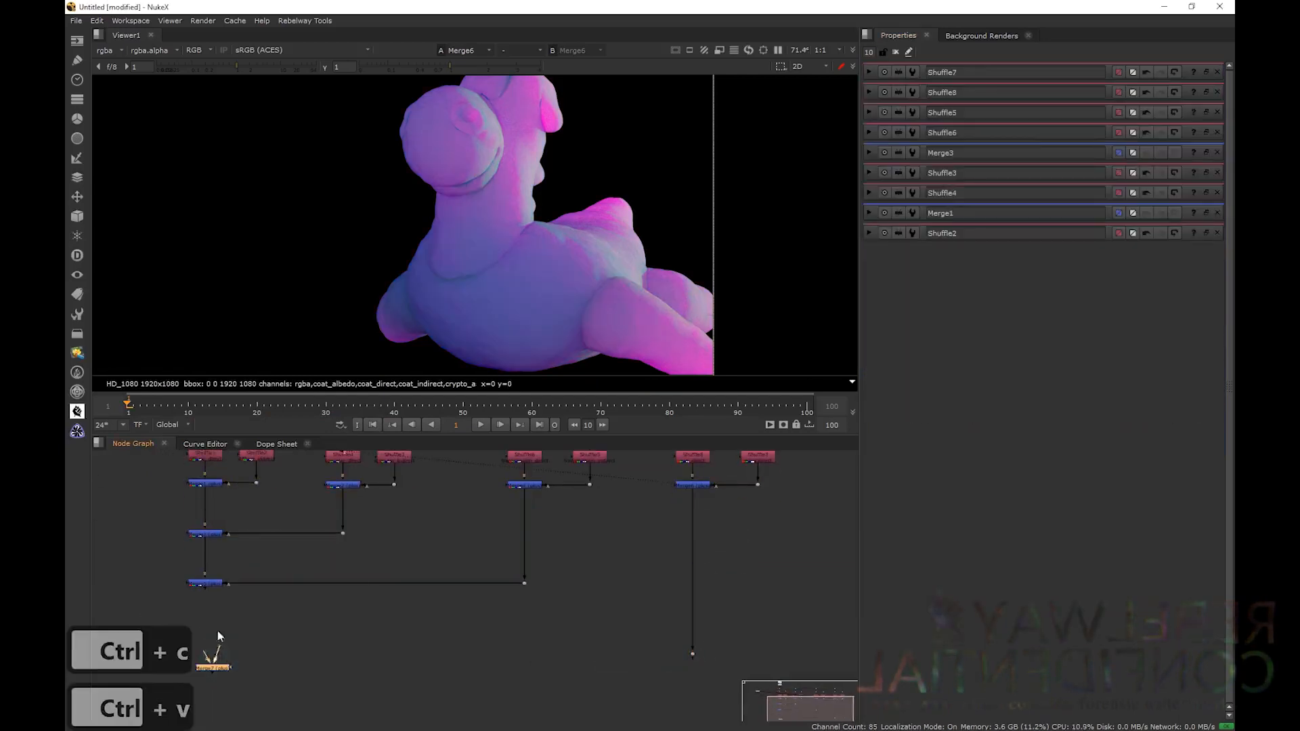
pyautogui.moveTo(233, 667); pyautogui.dragTo(692, 654)
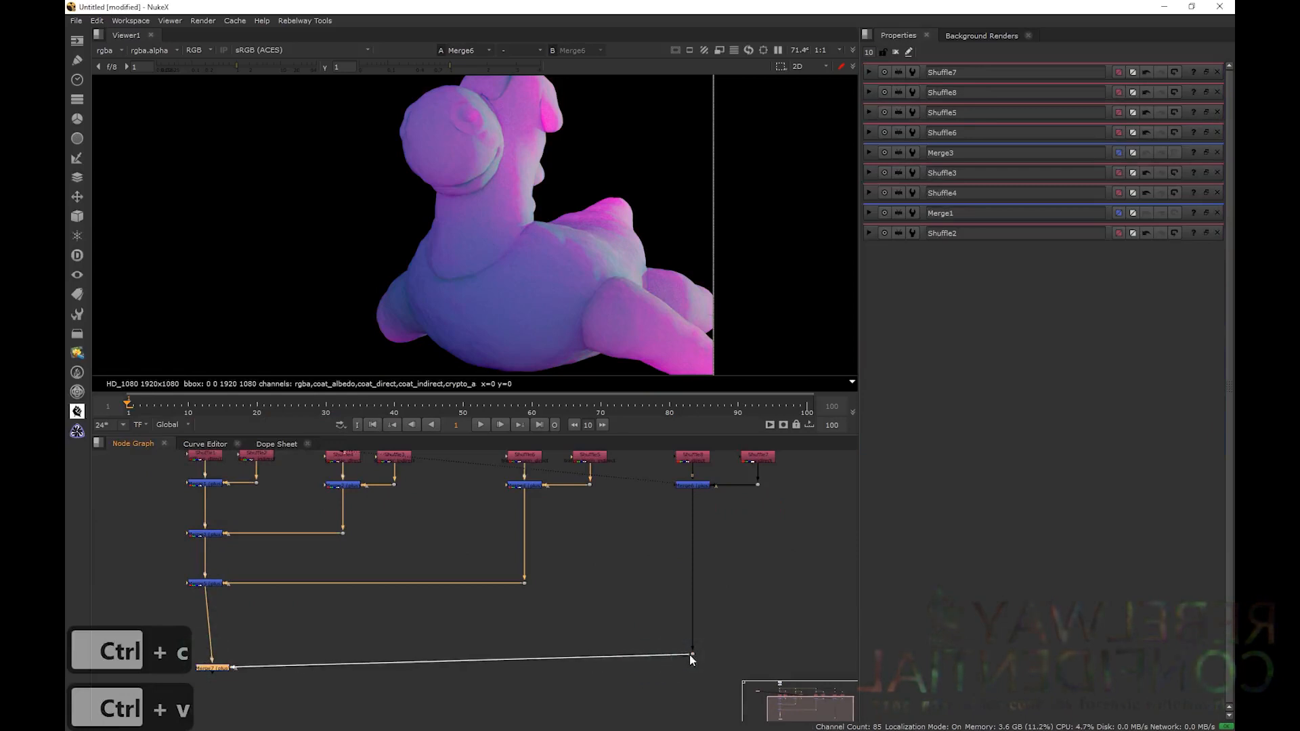
pyautogui.moveTo(217, 672); pyautogui.dragTo(210, 659)
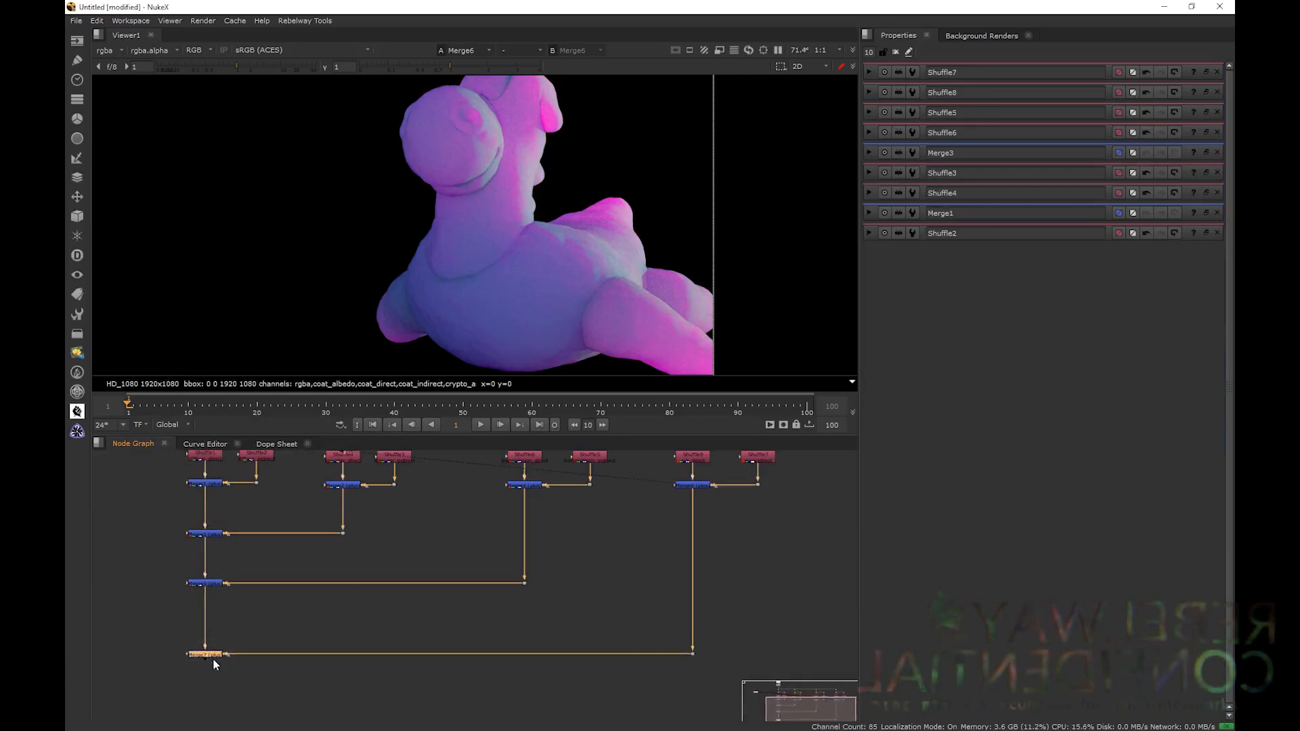
# - View the new bottom Merge's result with its properties open, and bring up the original Read render for comparison
pyautogui.press('1')
pyautogui.doubleClick(213, 656)
pyautogui.scroll(-3, 315, 672)
pyautogui.moveTo(315, 672); pyautogui.dragTo(331, 702, button='middle')
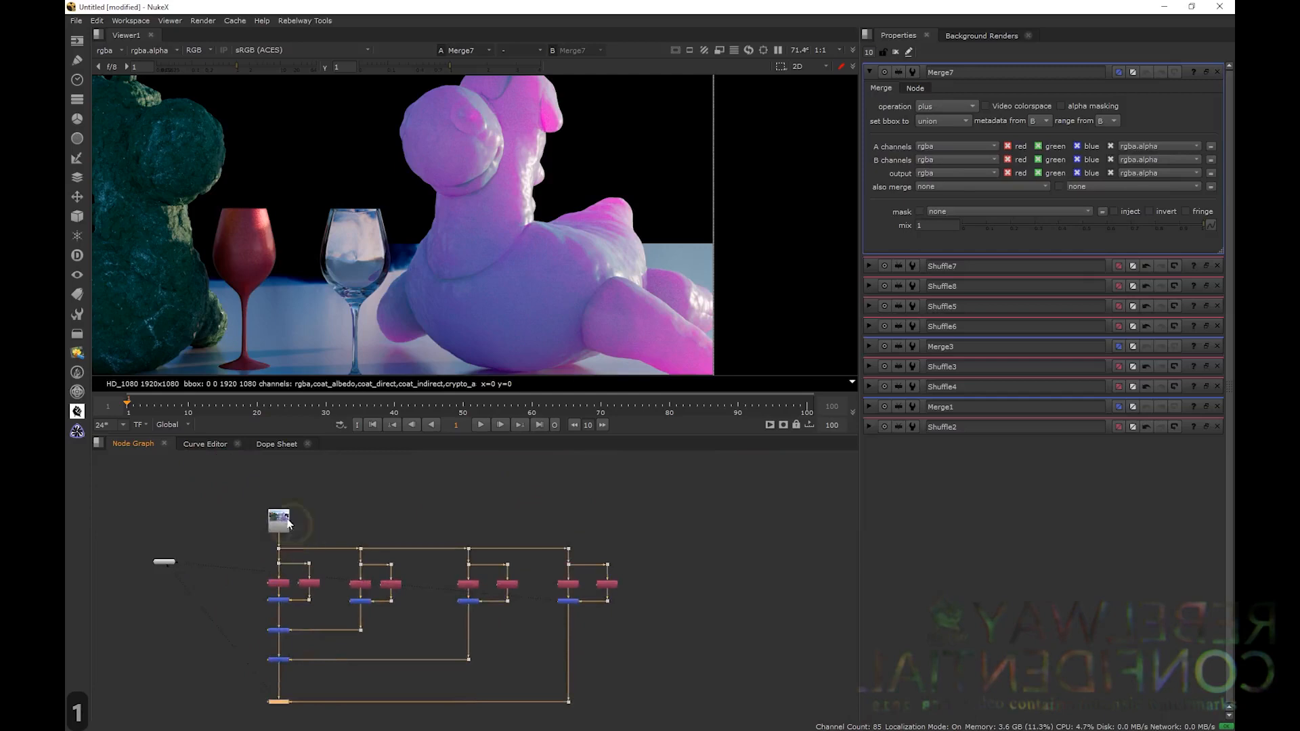
pyautogui.click(280, 521)
pyautogui.press('1')
pyautogui.press('2')
pyautogui.press('1')
pyautogui.scroll(-4, 524, 232)
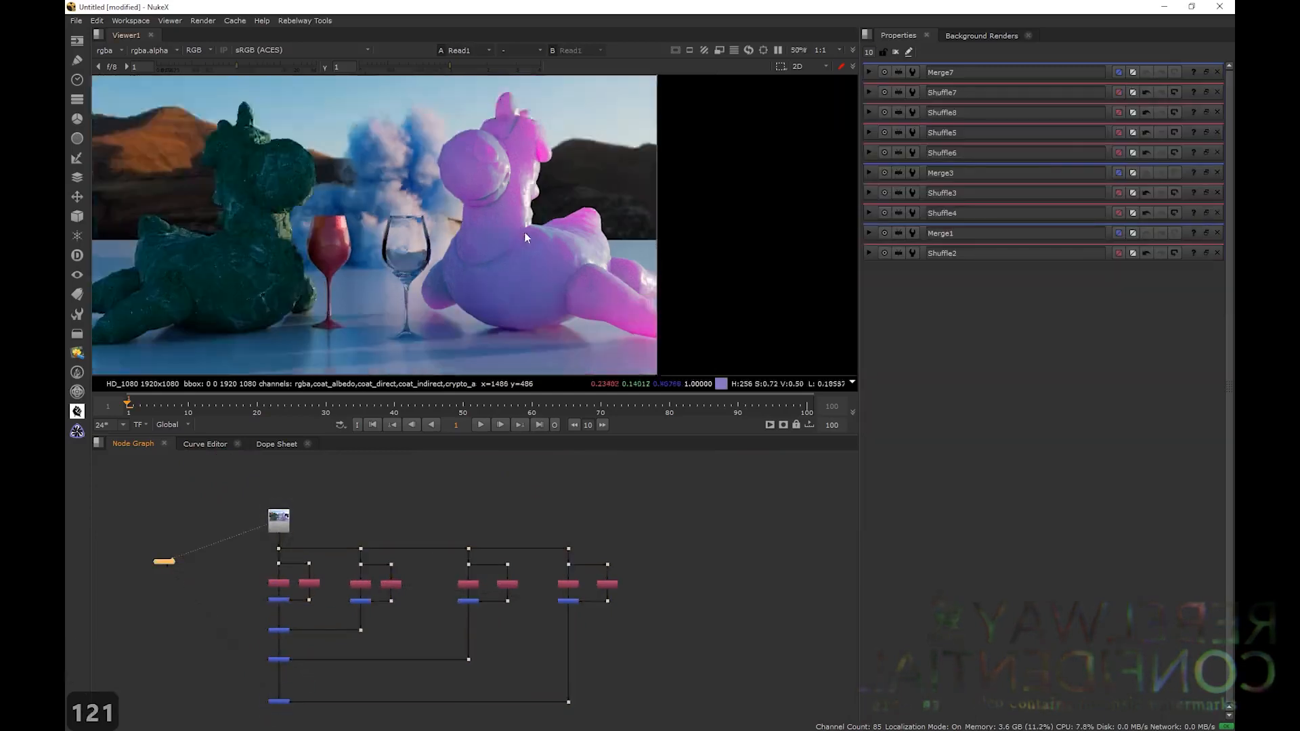
# - Flip the viewer repeatedly between the original Read render and the rebuilt Merge7 image, inspecting the pink toy and glasses
pyautogui.press('2')
pyautogui.press('1')
pyautogui.press('2')
pyautogui.press('1')
pyautogui.press('2')
pyautogui.press('1')
pyautogui.press('2')
pyautogui.press('1')
pyautogui.press('2')
pyautogui.press('1')
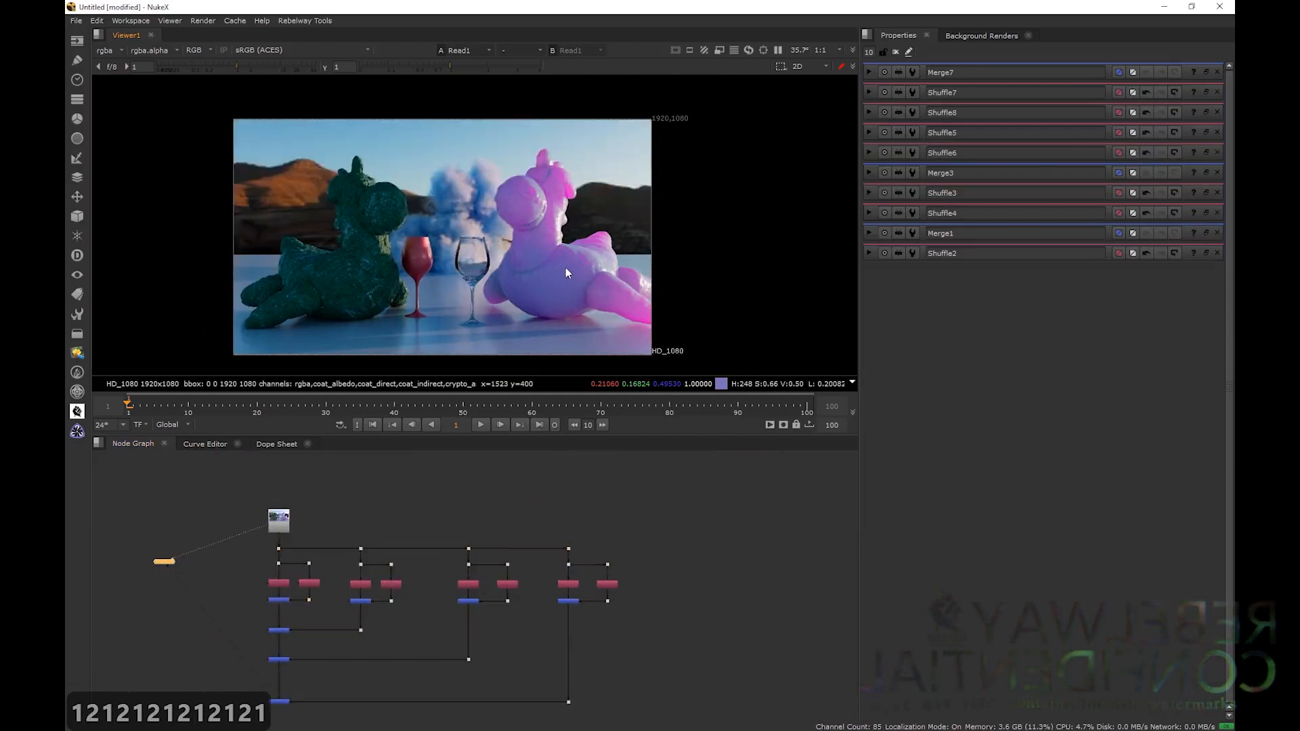
pyautogui.press('2')
pyautogui.press('1')
pyautogui.press('2')
pyautogui.press('1')
pyautogui.press('2')
pyautogui.scroll(8, 566, 267)
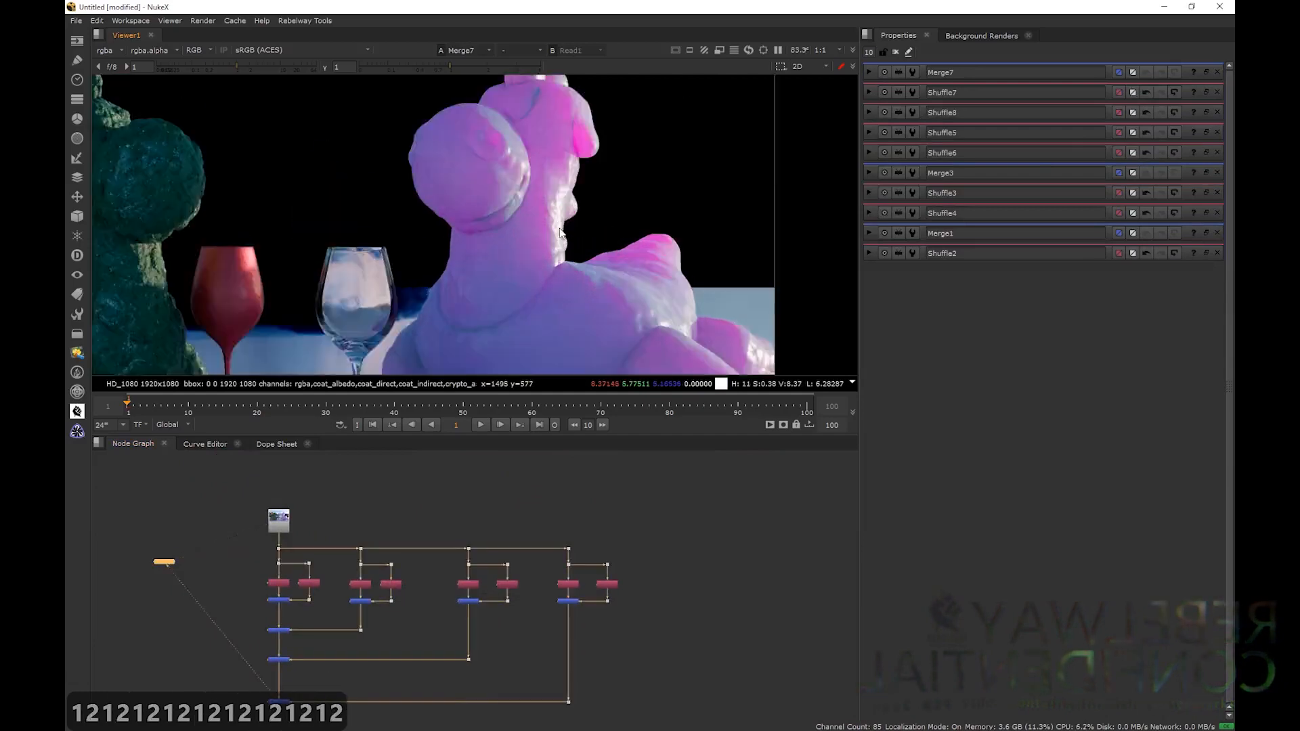
# - Flip once more between the original Read render and the rebuilt Merge7 image, and frame the whole picture
pyautogui.press('1')
pyautogui.press('2')
pyautogui.scroll(-10, 546, 220)
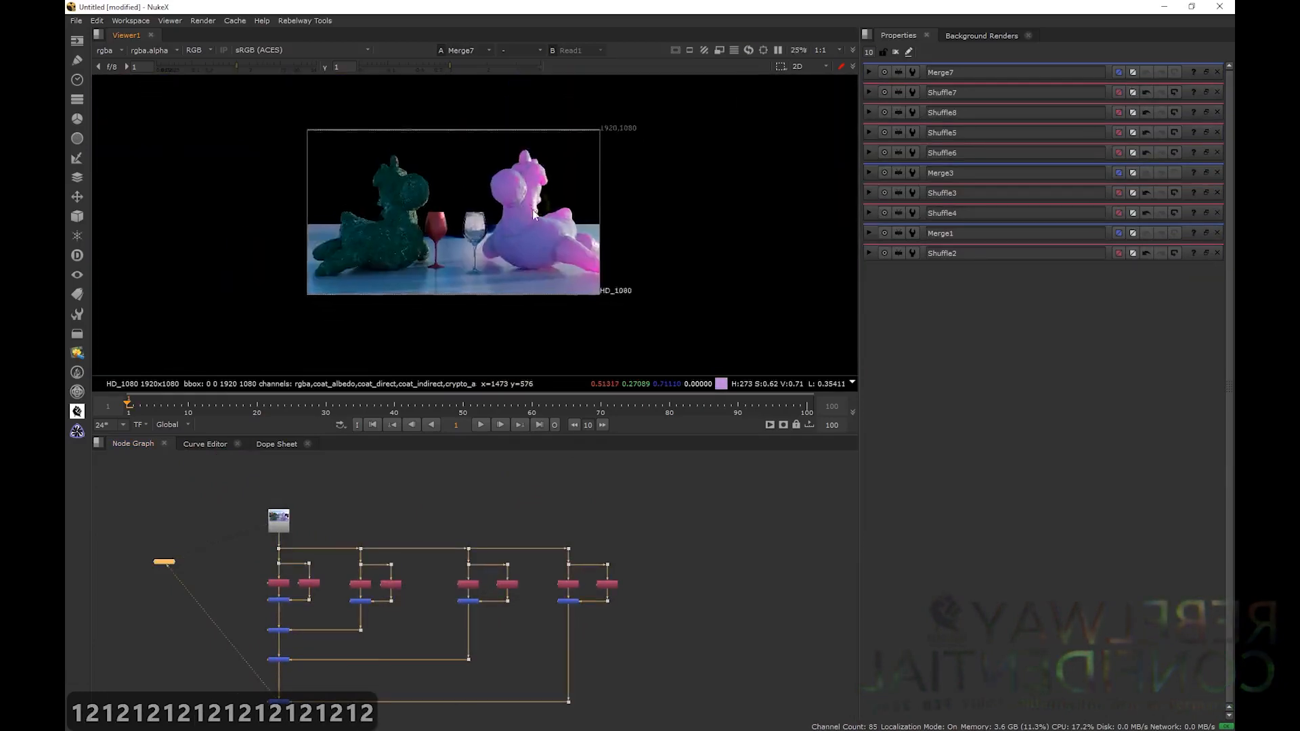
pyautogui.press('h')
pyautogui.scroll(-3, 603, 534)
pyautogui.scroll(8, 594, 537)
pyautogui.scroll(-5, 597, 486)
# - Duplicate the subsurface branch beside the existing one, connect its top Dot to the shared Dot line, and tidy its Shuffle positions
pyautogui.moveTo(614, 467); pyautogui.dragTo(513, 642)
pyautogui.hotkey('ctrl', 'c')
pyautogui.hotkey('ctrl', 'v')
pyautogui.moveTo(648, 492); pyautogui.dragTo(541, 485)
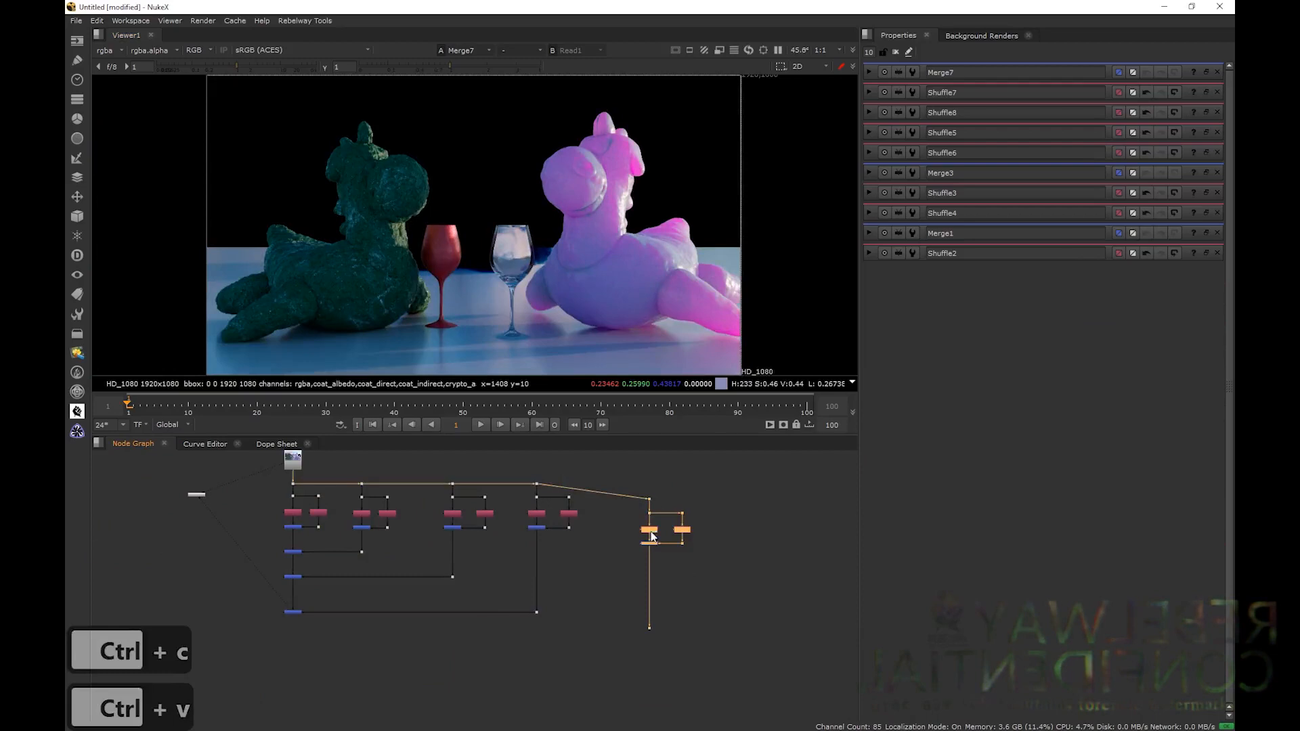
pyautogui.moveTo(650, 531); pyautogui.dragTo(628, 515)
pyautogui.click(710, 516)
# - View the new branch's direct Shuffle and set its input layer to volume_direct
pyautogui.scroll(5, 641, 518)
pyautogui.doubleClick(613, 504)
pyautogui.press('1')
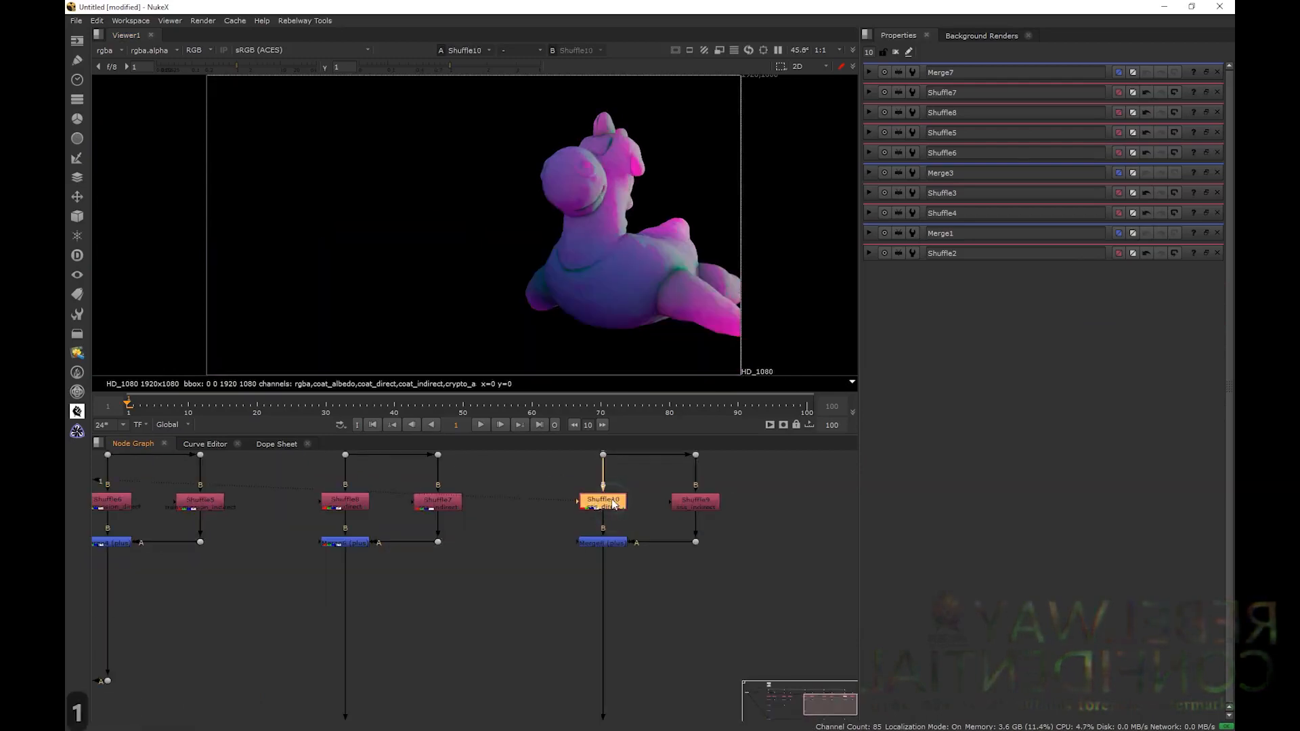
pyautogui.click(956, 140)
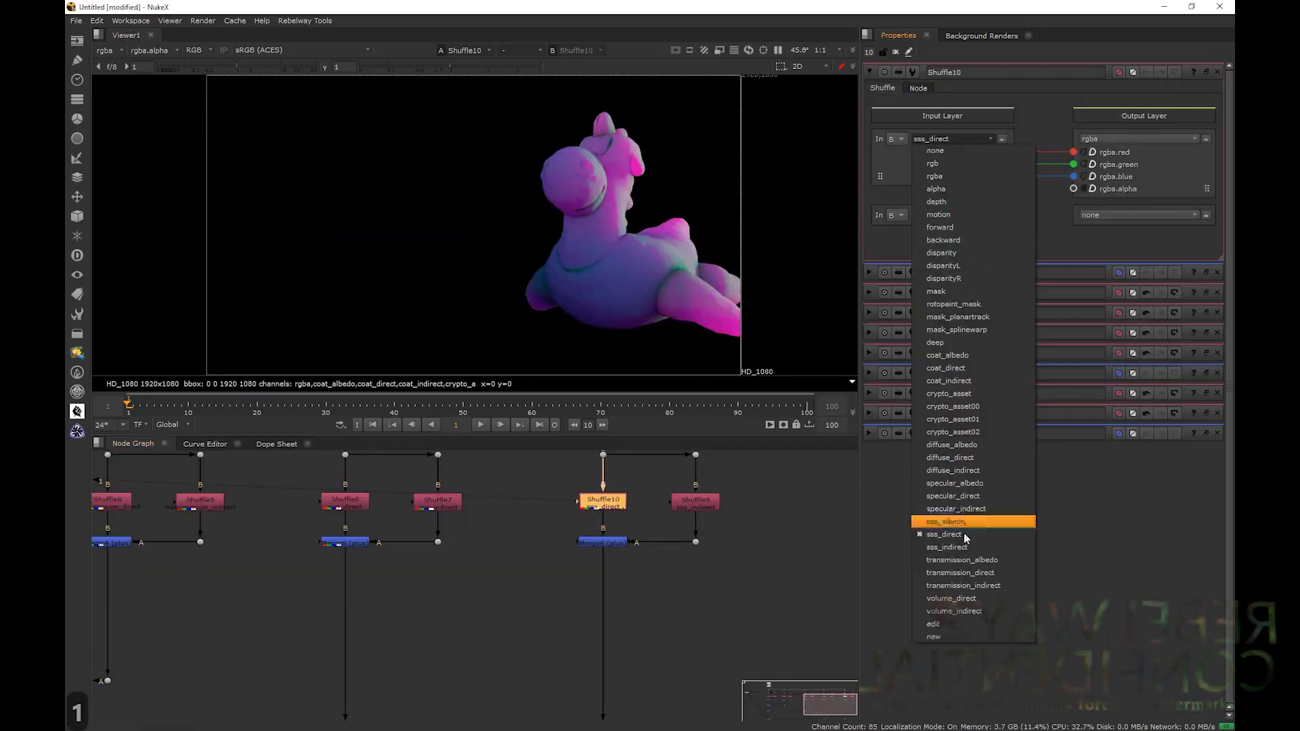
pyautogui.click(966, 598)
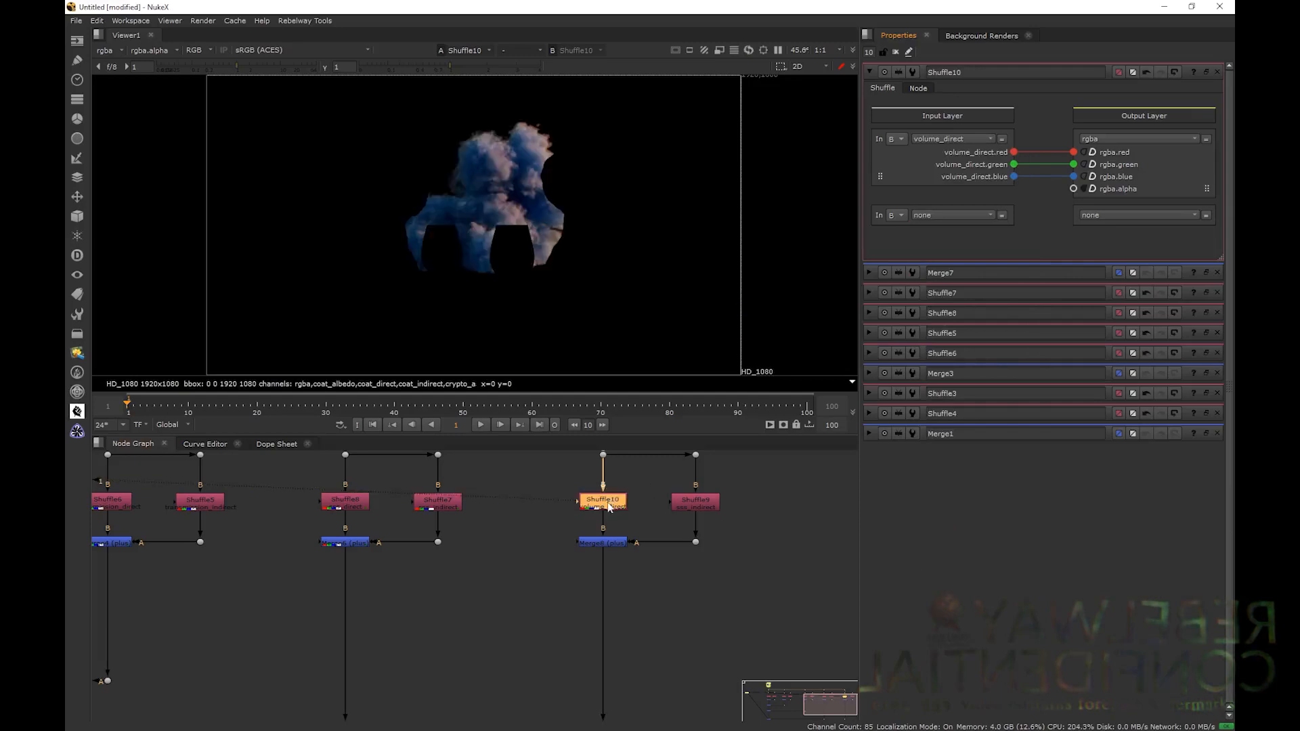
# - View the new branch's indirect Shuffle and set its input layer to volume_indirect
pyautogui.click(698, 509)
pyautogui.press('1')
pyautogui.doubleClick(700, 511)
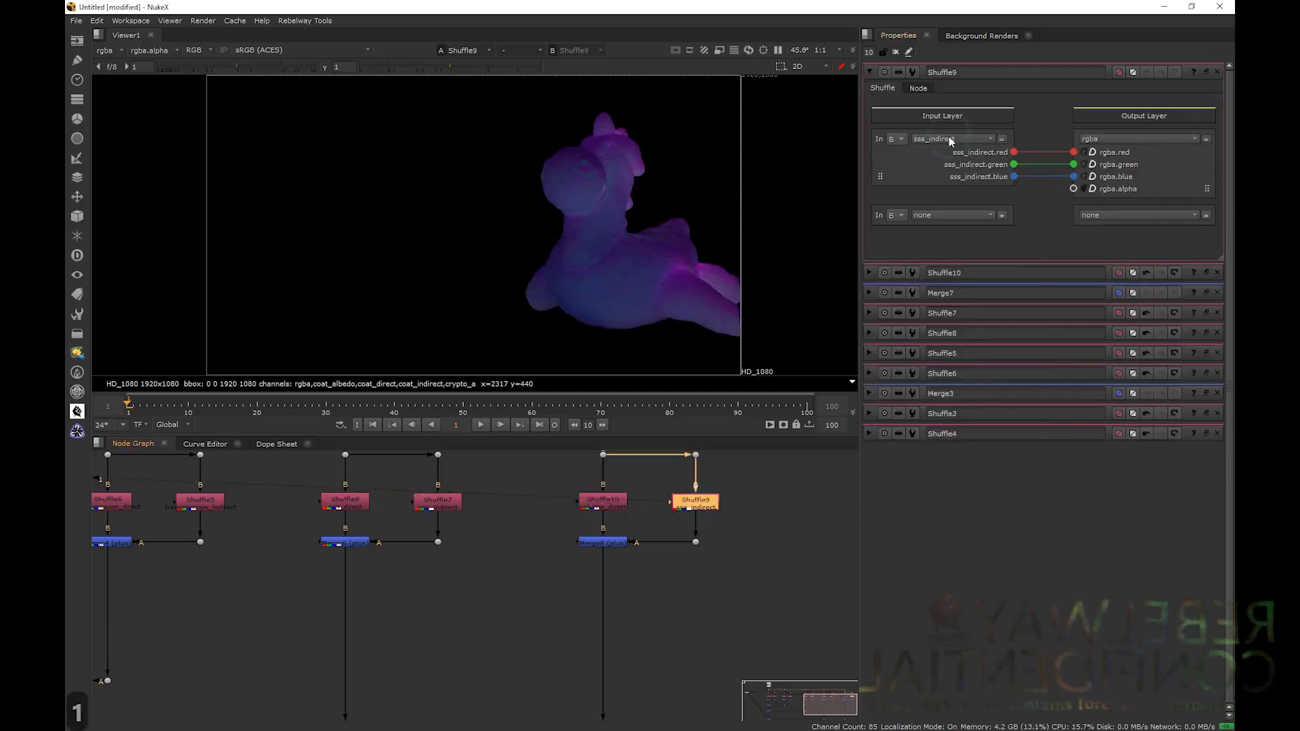
pyautogui.click(952, 140)
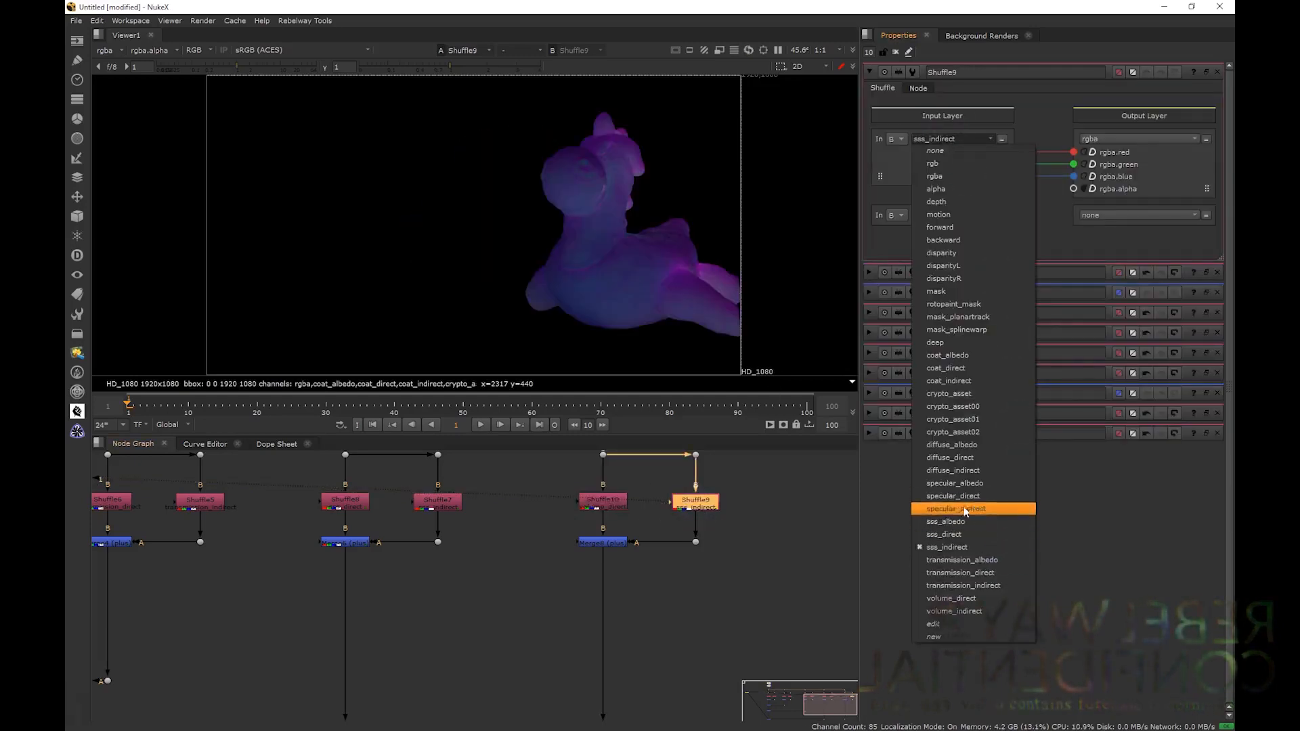
pyautogui.click(955, 611)
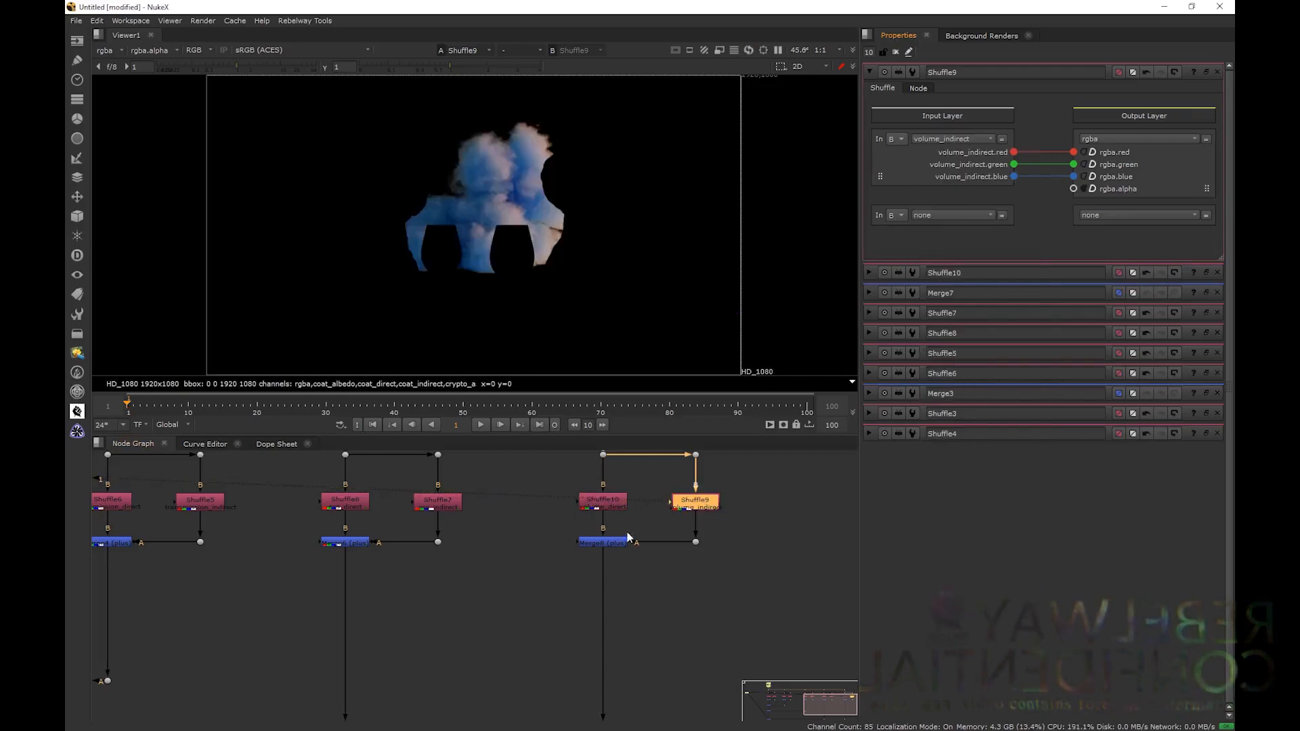
# - View the volume_direct Shuffle, the volume_indirect Shuffle and the Merge that combines them in turn
pyautogui.click(617, 510)
pyautogui.press('1')
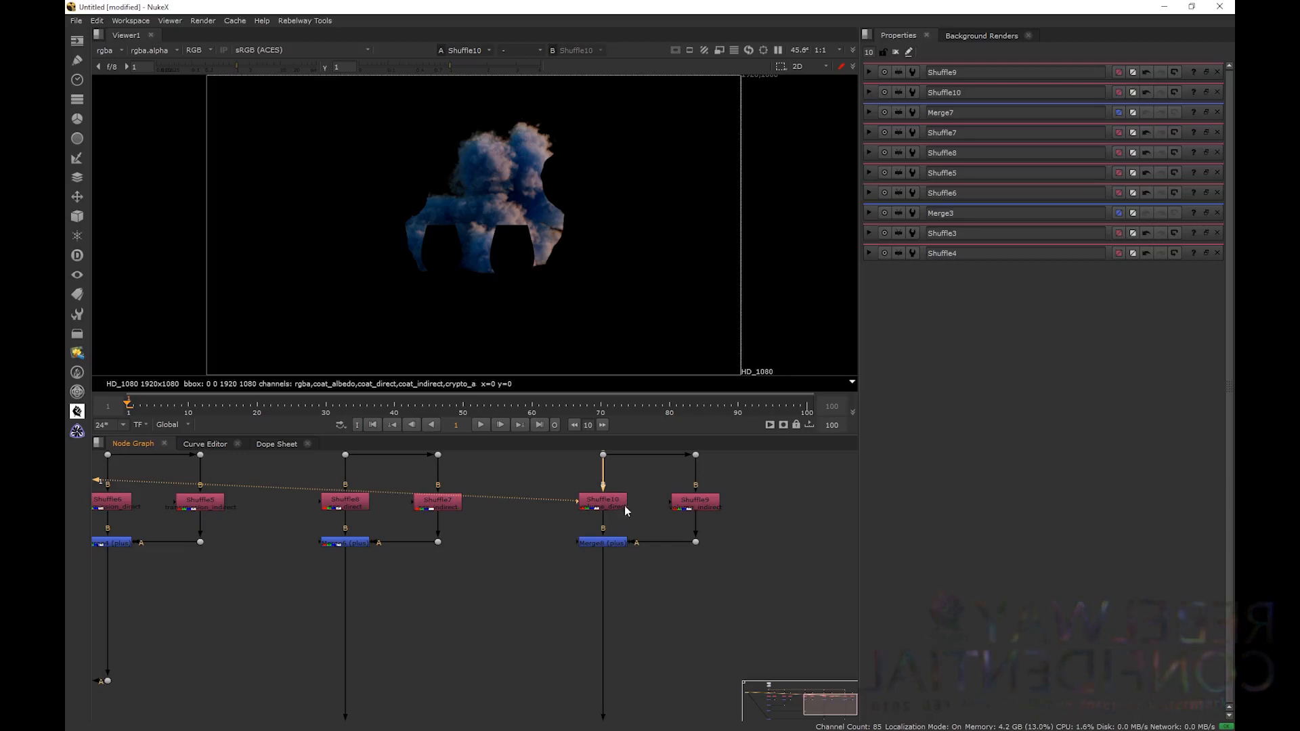
pyautogui.doubleClick(696, 503)
pyautogui.press('1')
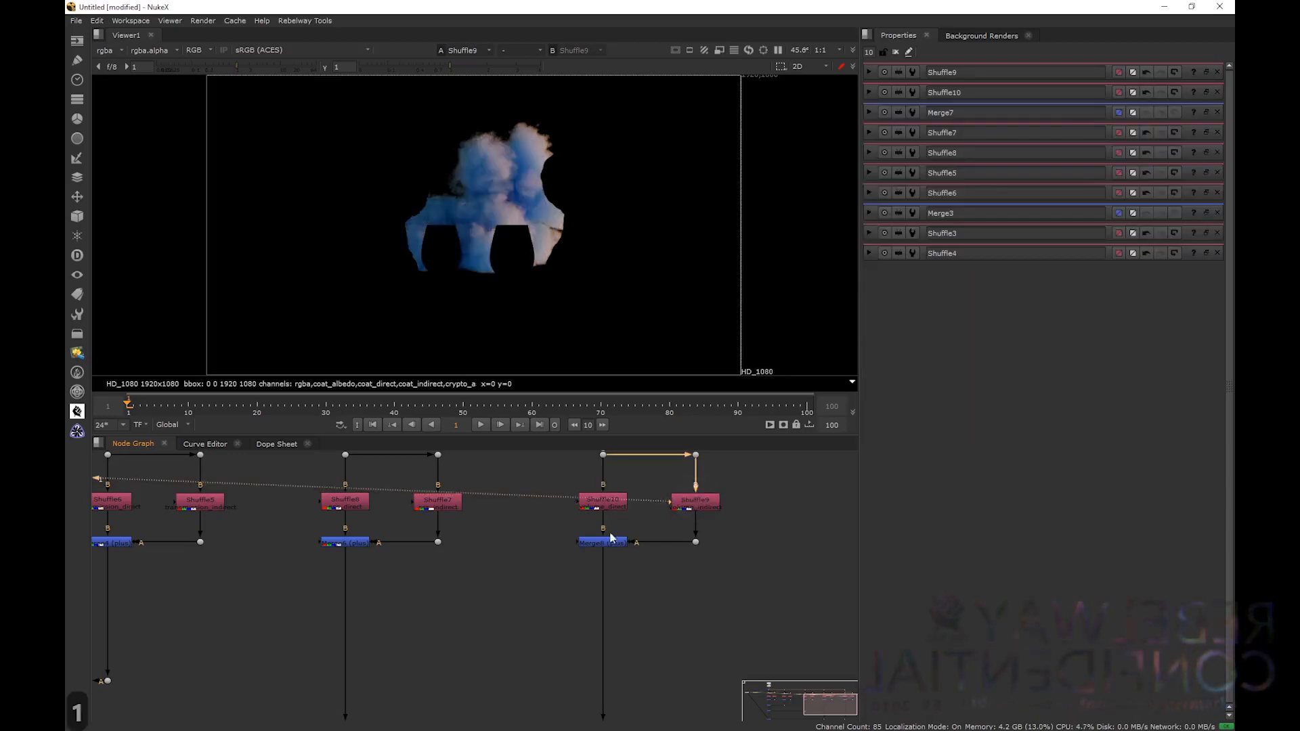
pyautogui.click(599, 543)
pyautogui.press('1')
# - Lower the volume branch's end Dot, add a copy of the bottom plus Merge with its A input on that Dot, and view it
pyautogui.scroll(-5, 623, 546)
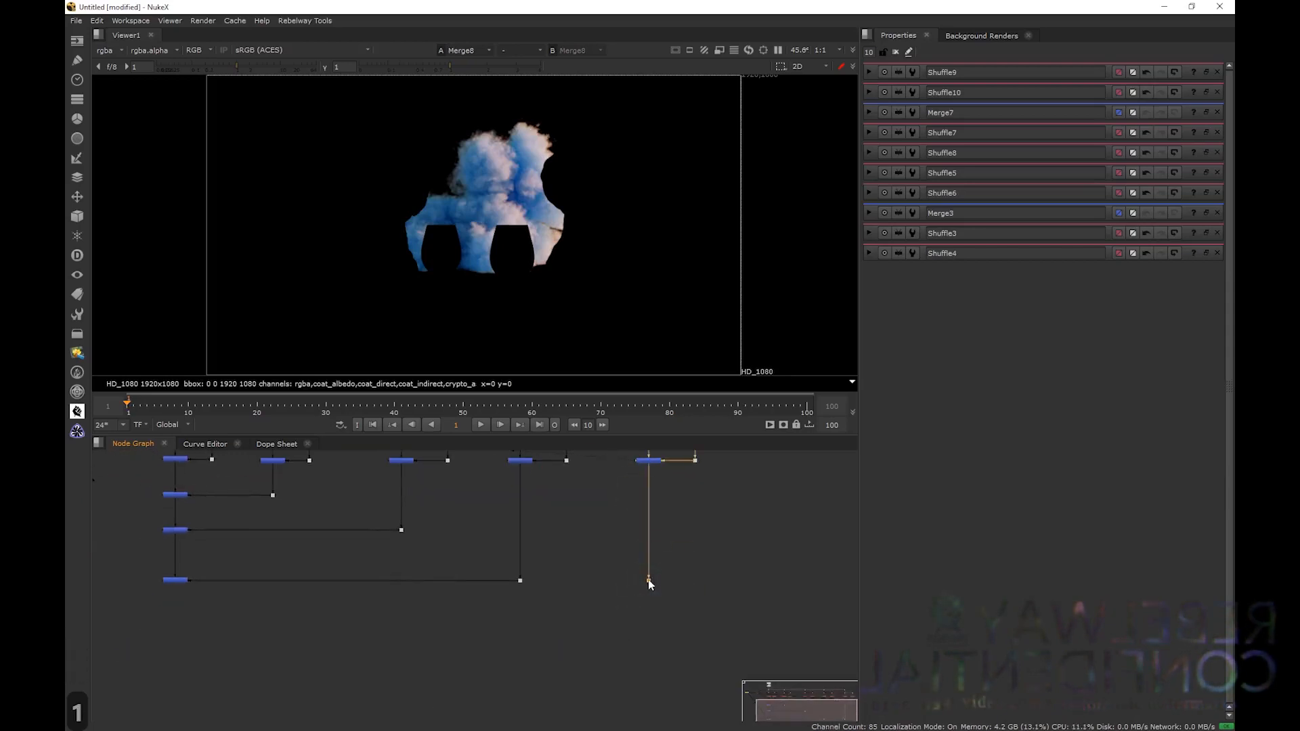
pyautogui.moveTo(648, 580); pyautogui.dragTo(649, 628)
pyautogui.click(175, 580)
pyautogui.hotkey('ctrl', 'c')
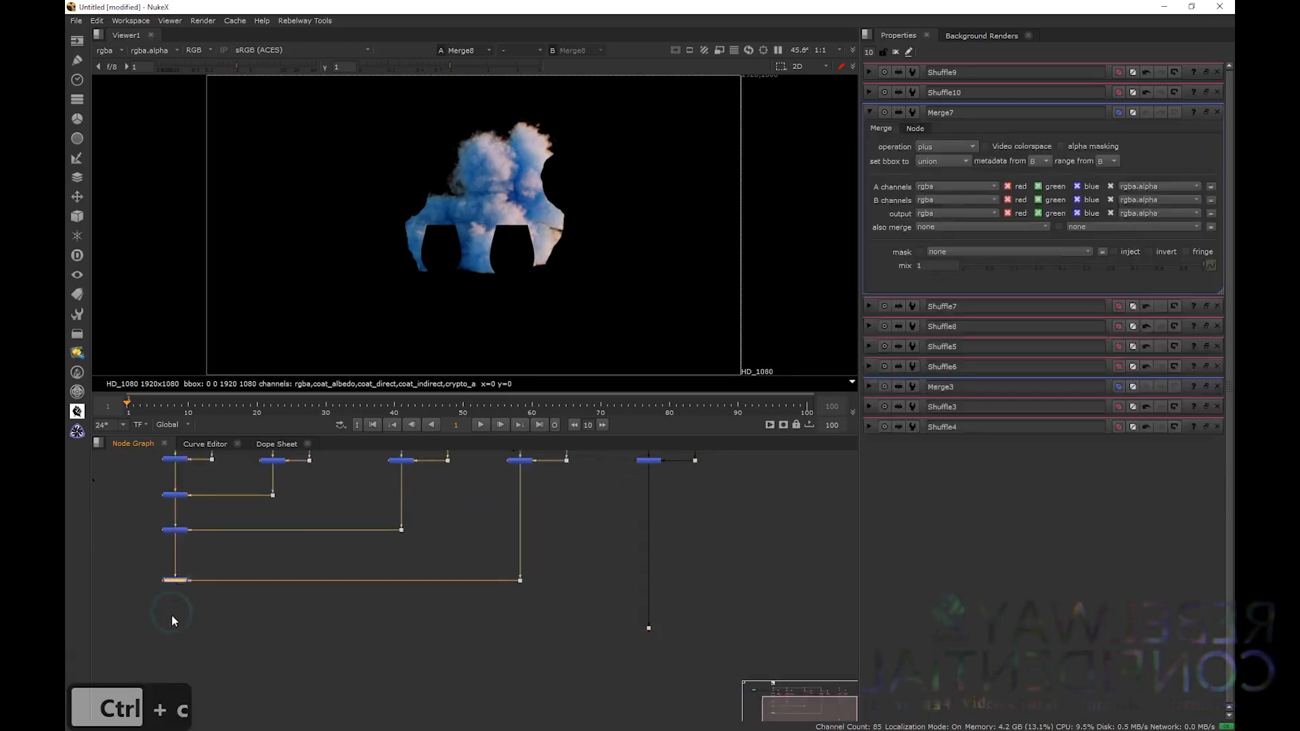
pyautogui.hotkey('ctrl', 'v')
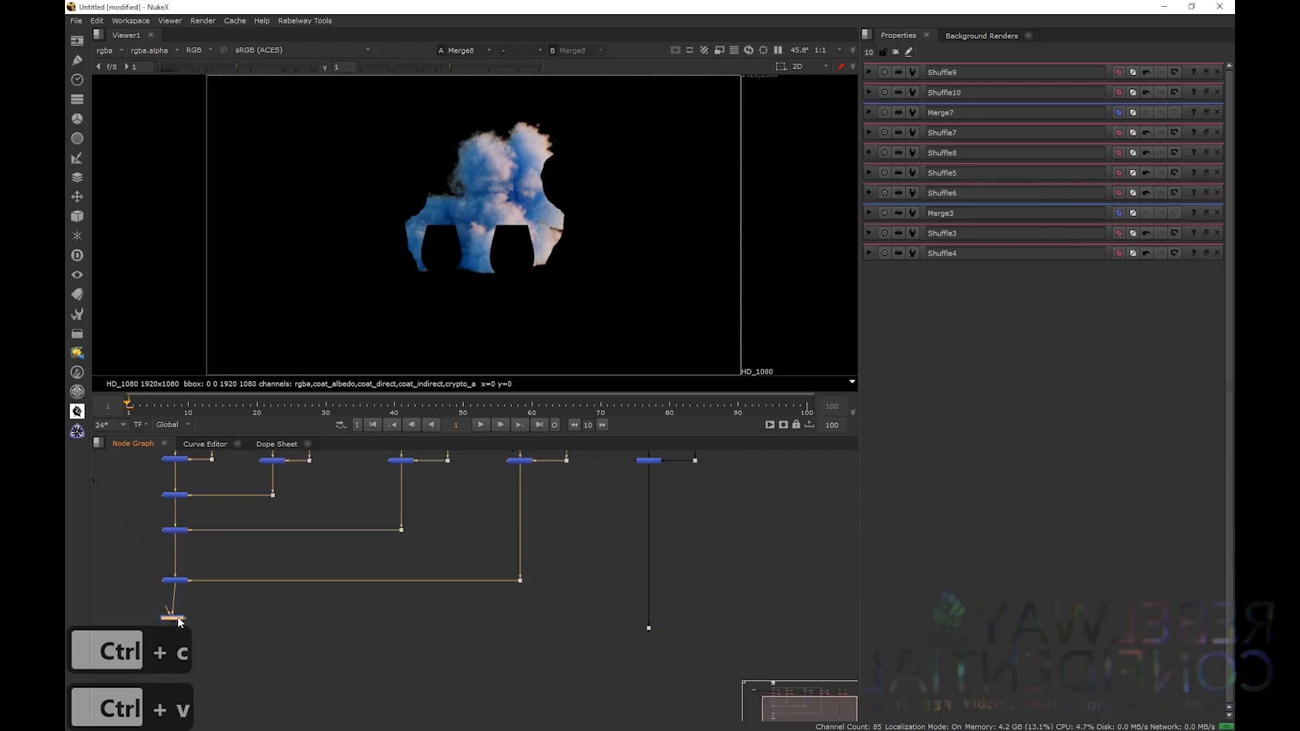
pyautogui.moveTo(179, 620); pyautogui.dragTo(648, 627)
pyautogui.press('1')
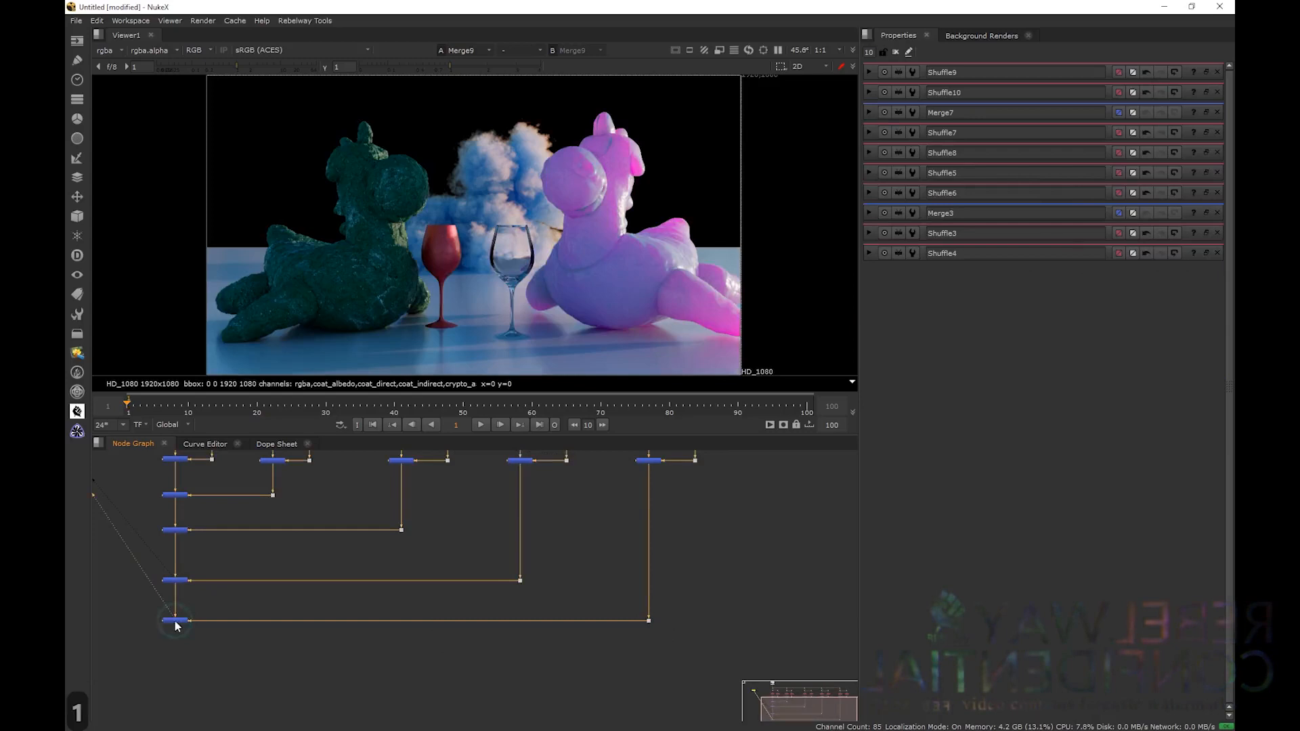
# - Toggle the volume branch's Merge off and on twice to check its contribution to the rebuilt image
pyautogui.scroll(5, 604, 609)
pyautogui.click(588, 608)
pyautogui.press('d')
pyautogui.press('d')
pyautogui.press('d')
pyautogui.press('d')
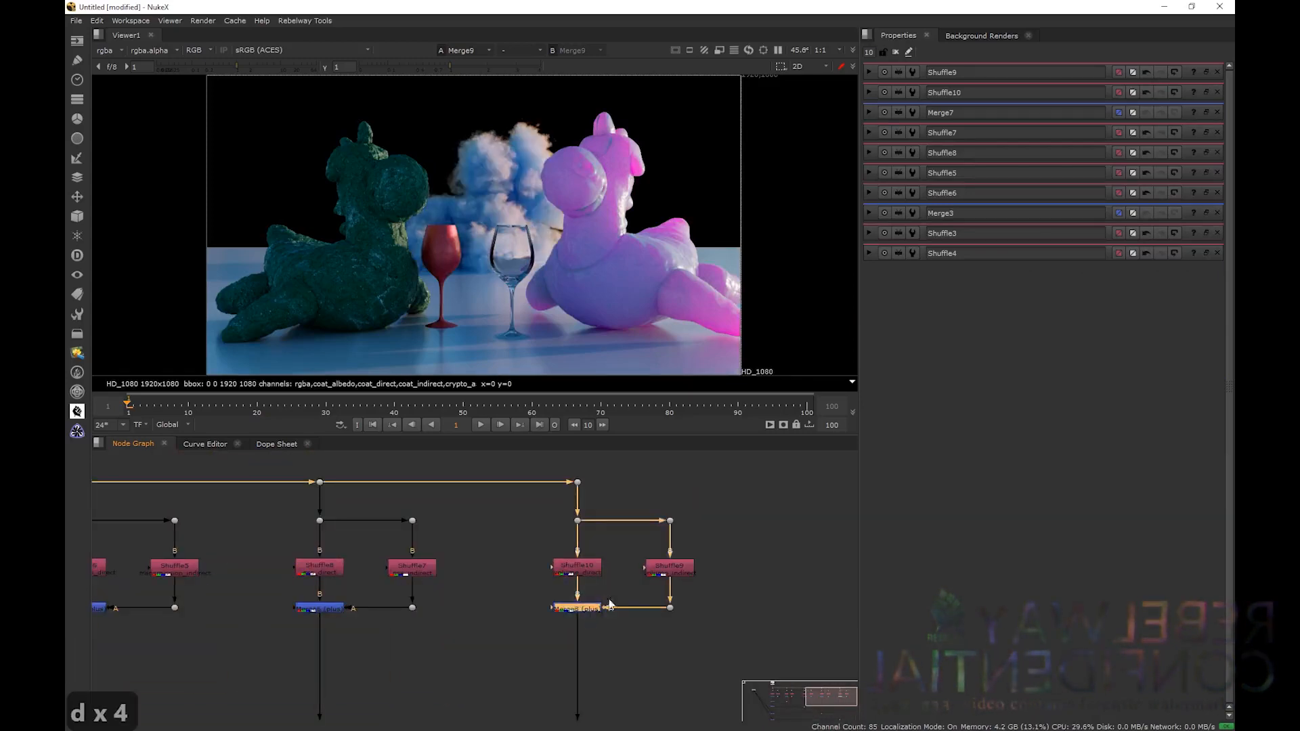
# - Try a ColorCorrect with master gamma 2 after the volume_indirect Shuffle, reset gamma to 1, and delete the ColorCorrect
pyautogui.doubleClick(670, 570)
pyautogui.moveTo(670, 570); pyautogui.dragTo(673, 556)
pyautogui.press('c')
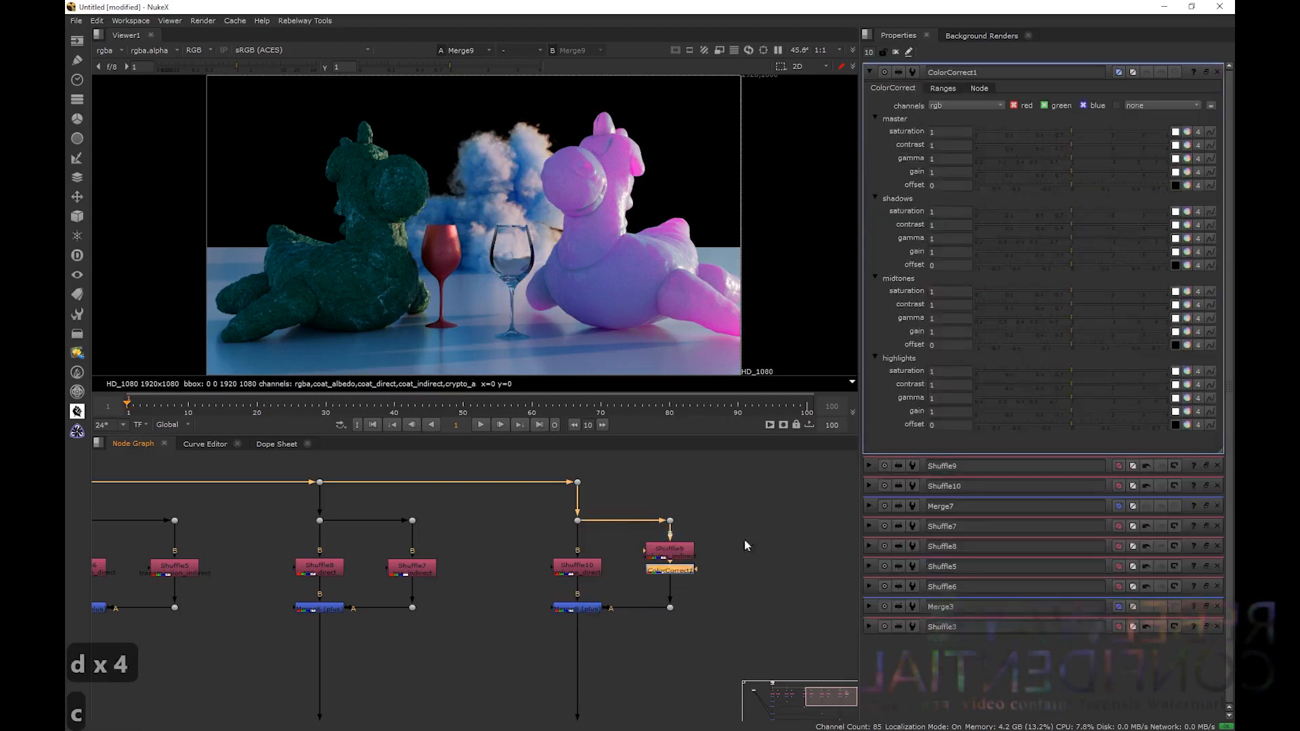
pyautogui.write('2')
pyautogui.press('Return')
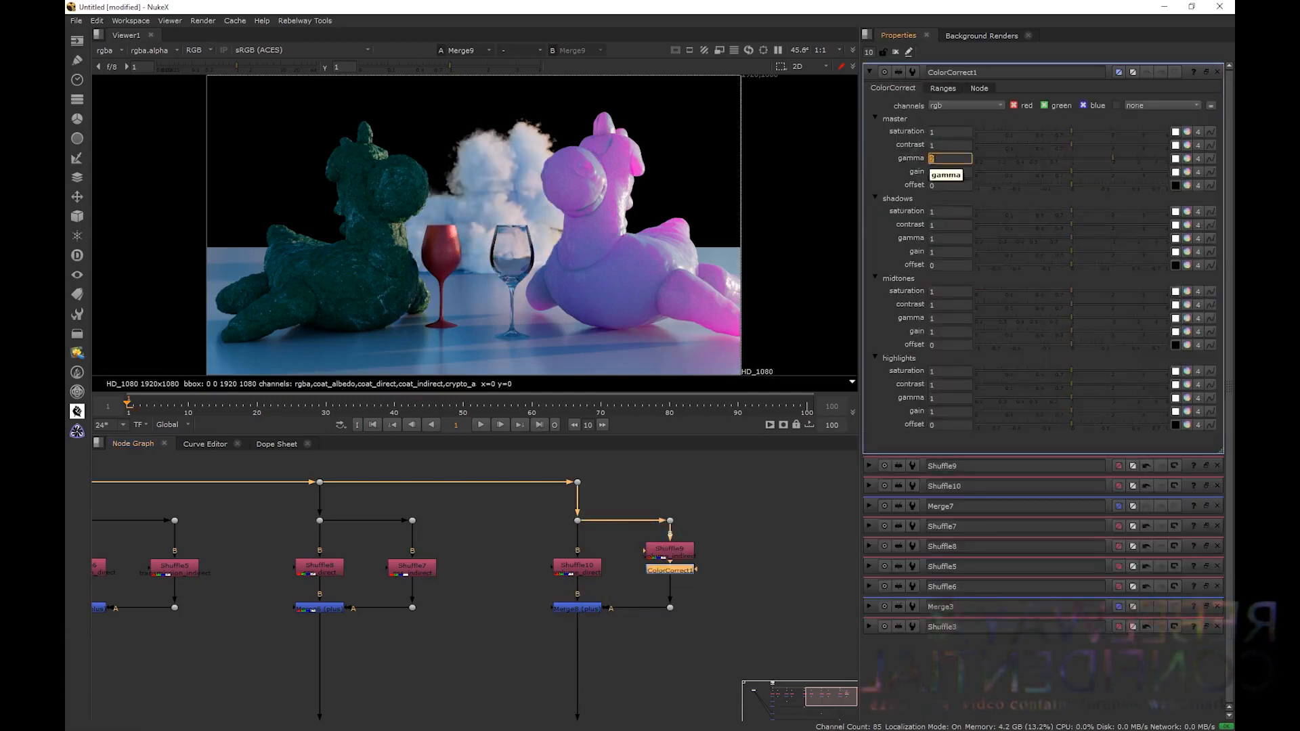
pyautogui.write('1')
pyautogui.press('Return')
pyautogui.click(723, 621)
pyautogui.doubleClick(681, 573)
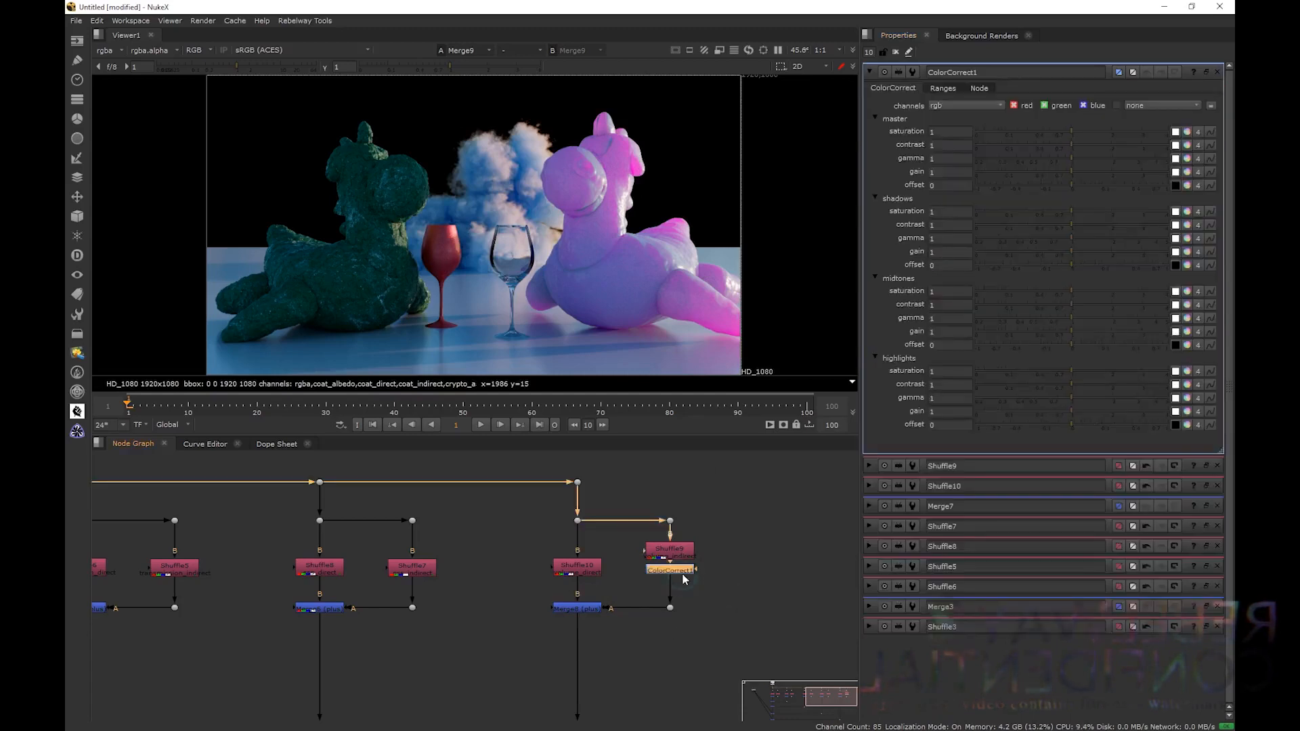
pyautogui.press('Delete')
# - Flip the viewer between the Read render and the rebuilt Merge9 image, and check the Read's alpha channel
pyautogui.press('f')
pyautogui.click(334, 480)
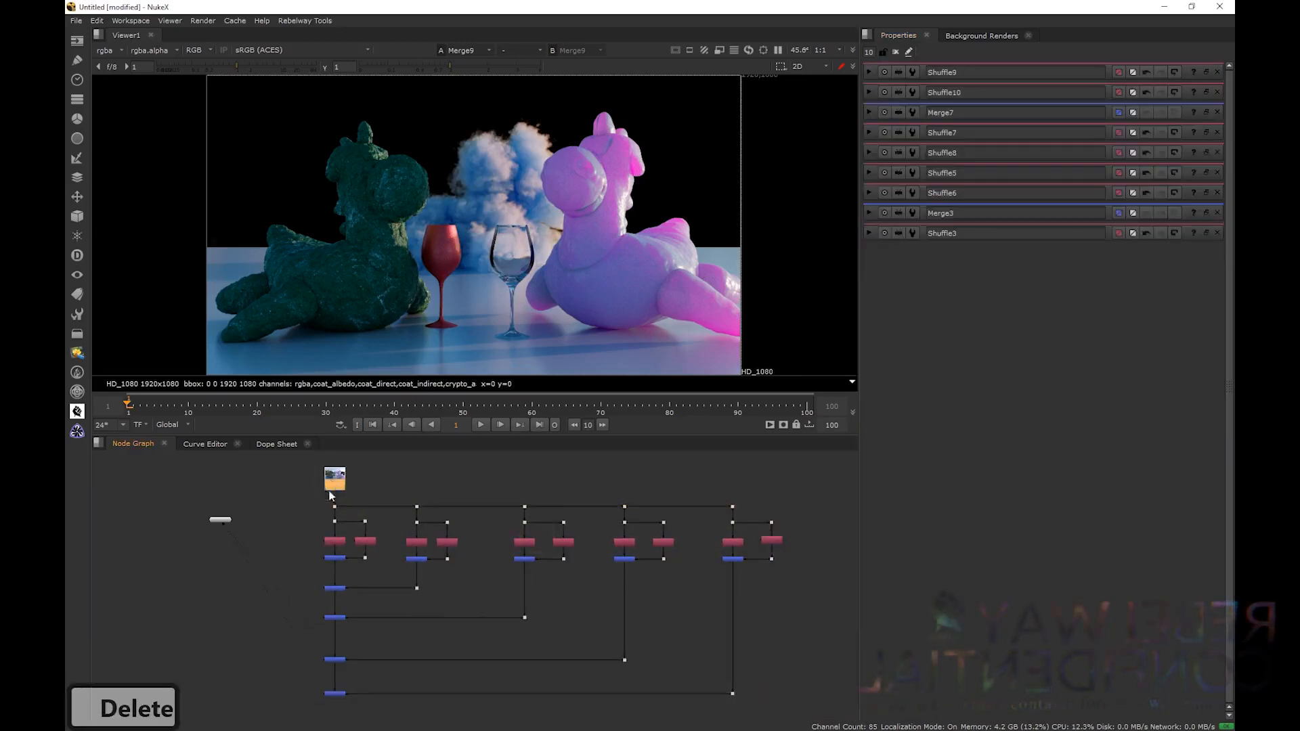
pyautogui.press('1')
pyautogui.click(333, 694)
pyautogui.press('2')
pyautogui.press('1')
pyautogui.press('2')
pyautogui.press('1')
pyautogui.press('2')
pyautogui.press('1')
pyautogui.press('2')
pyautogui.press('1')
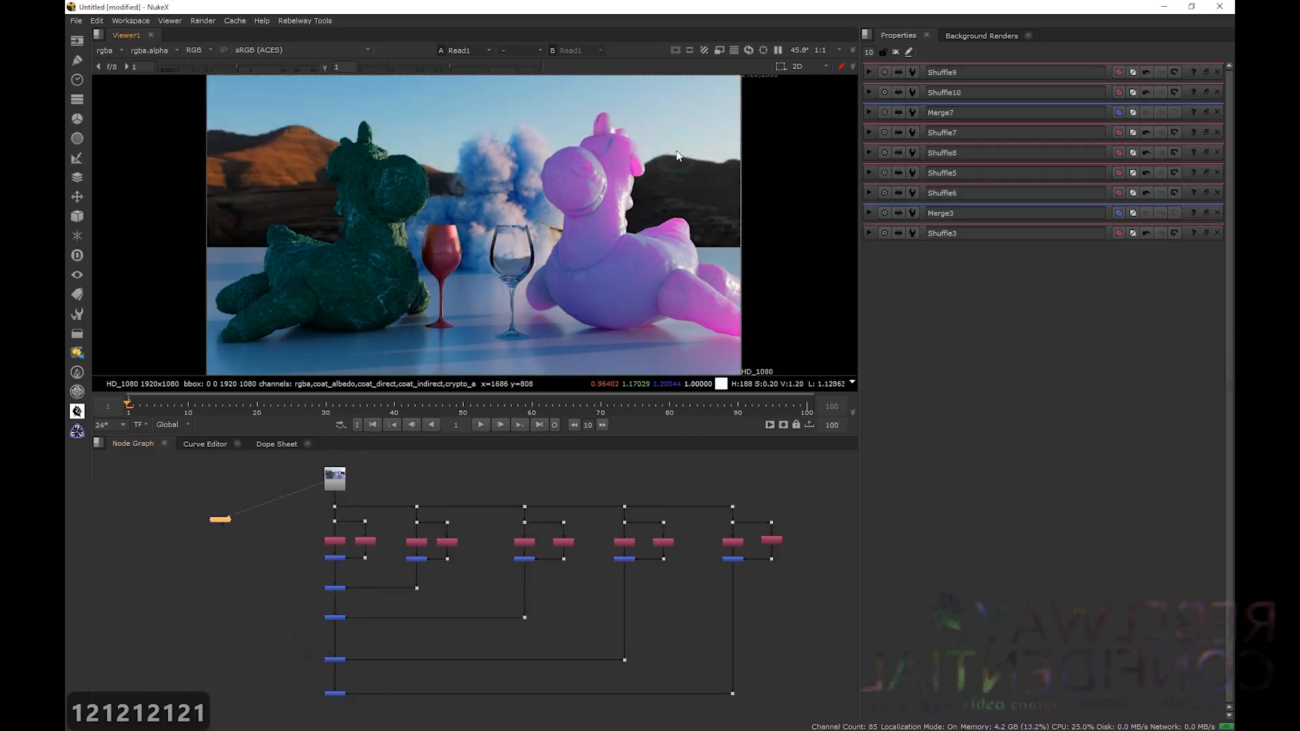
pyautogui.press('a')
pyautogui.press('a')
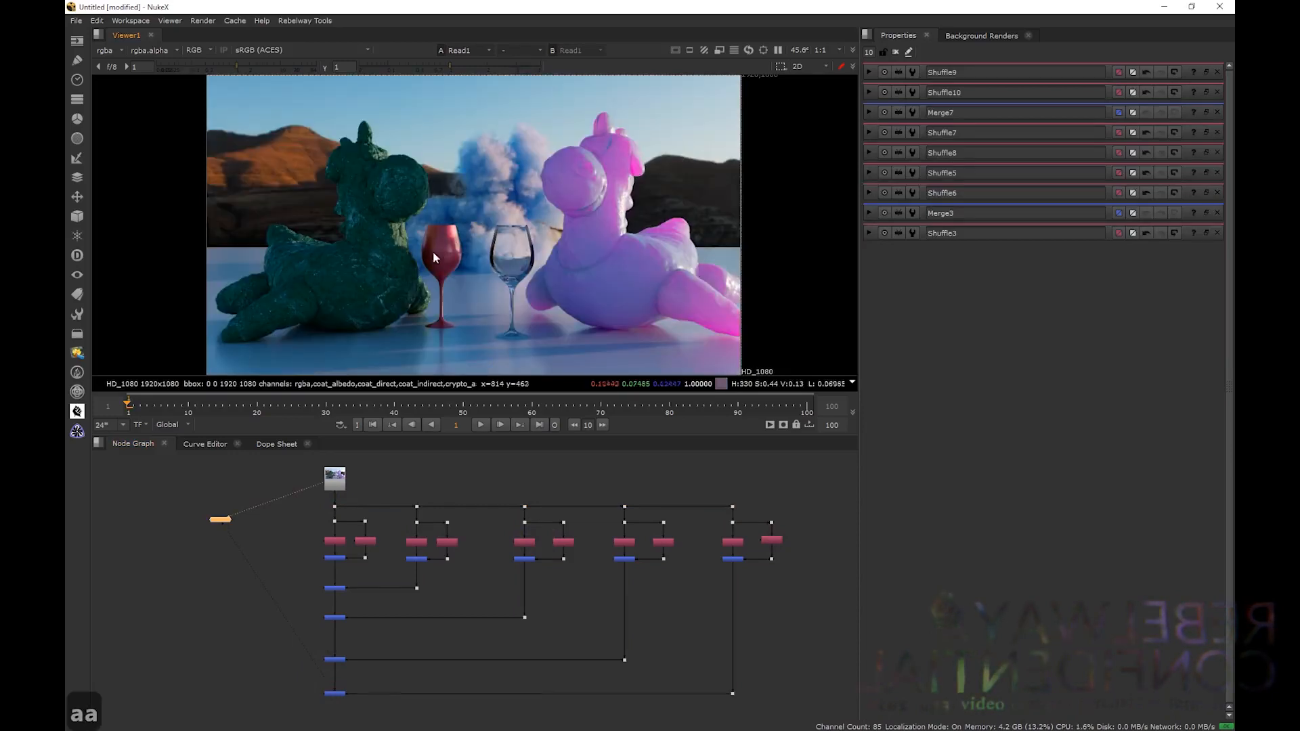
# - Compare the red wine glass up close by flipping repeatedly between the Read render and the rebuilt Merge9 image
pyautogui.scroll(6, 446, 258)
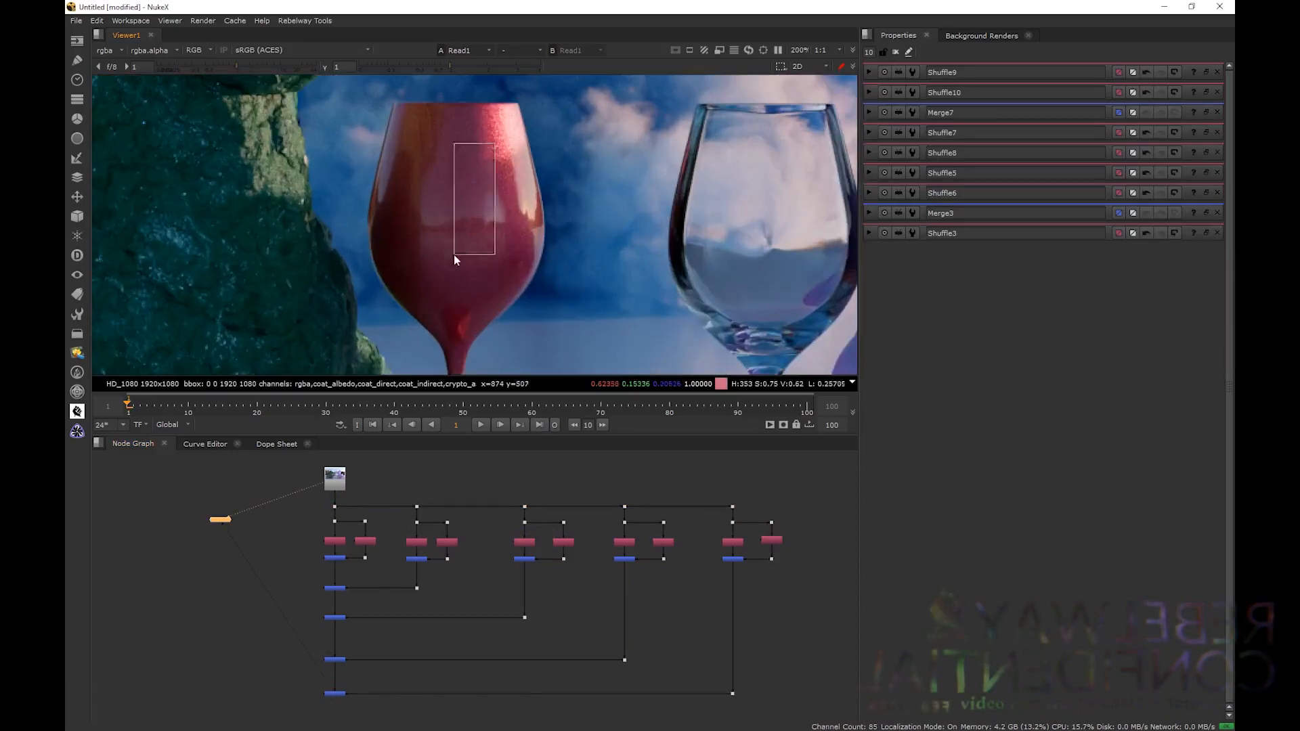
pyautogui.click(336, 693)
pyautogui.press('2')
pyautogui.press('1')
pyautogui.press('2')
pyautogui.press('1')
pyautogui.press('2')
pyautogui.press('1')
# - View the specular branch's Merge result on the wine glasses
pyautogui.scroll(4, 432, 540)
pyautogui.click(406, 586)
pyautogui.press('1')
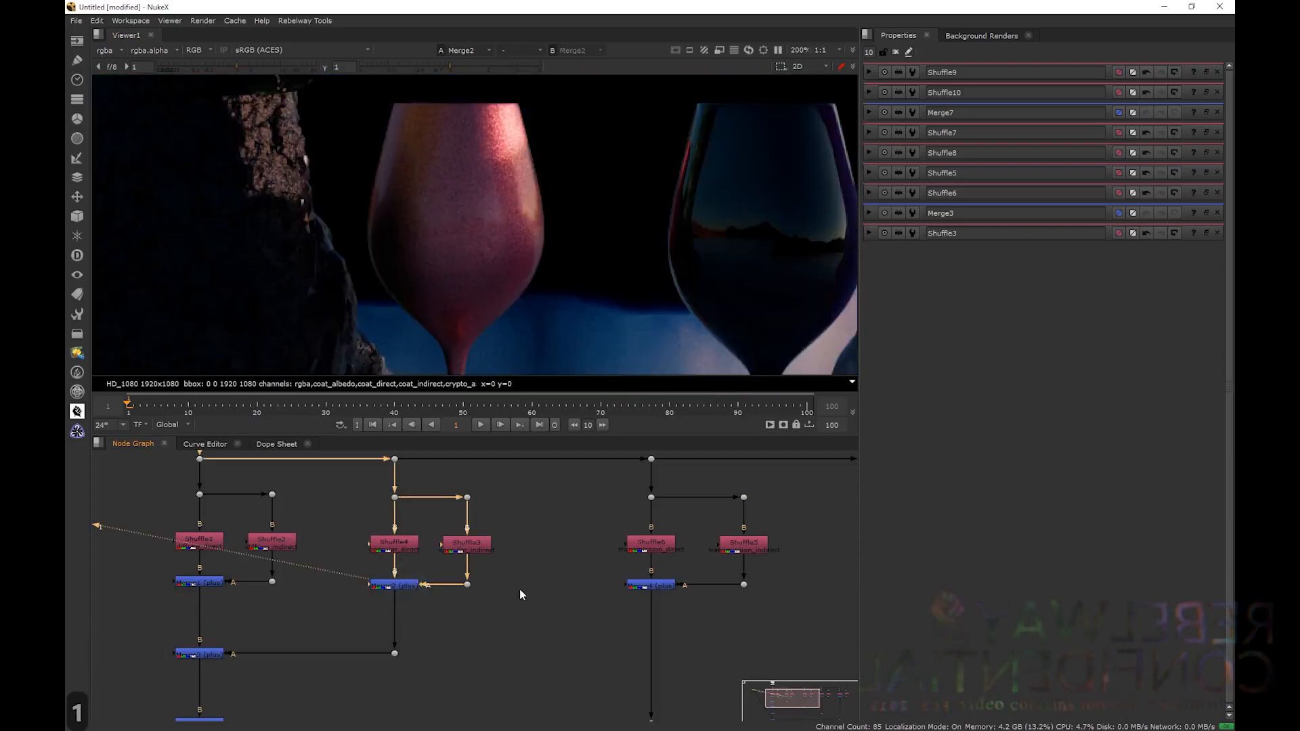
# - Select the entire specular branch with its Dots and nudge it slightly away from the diffuse branch
pyautogui.moveTo(529, 606); pyautogui.dragTo(368, 482)
pyautogui.scroll(-3, 462, 597)
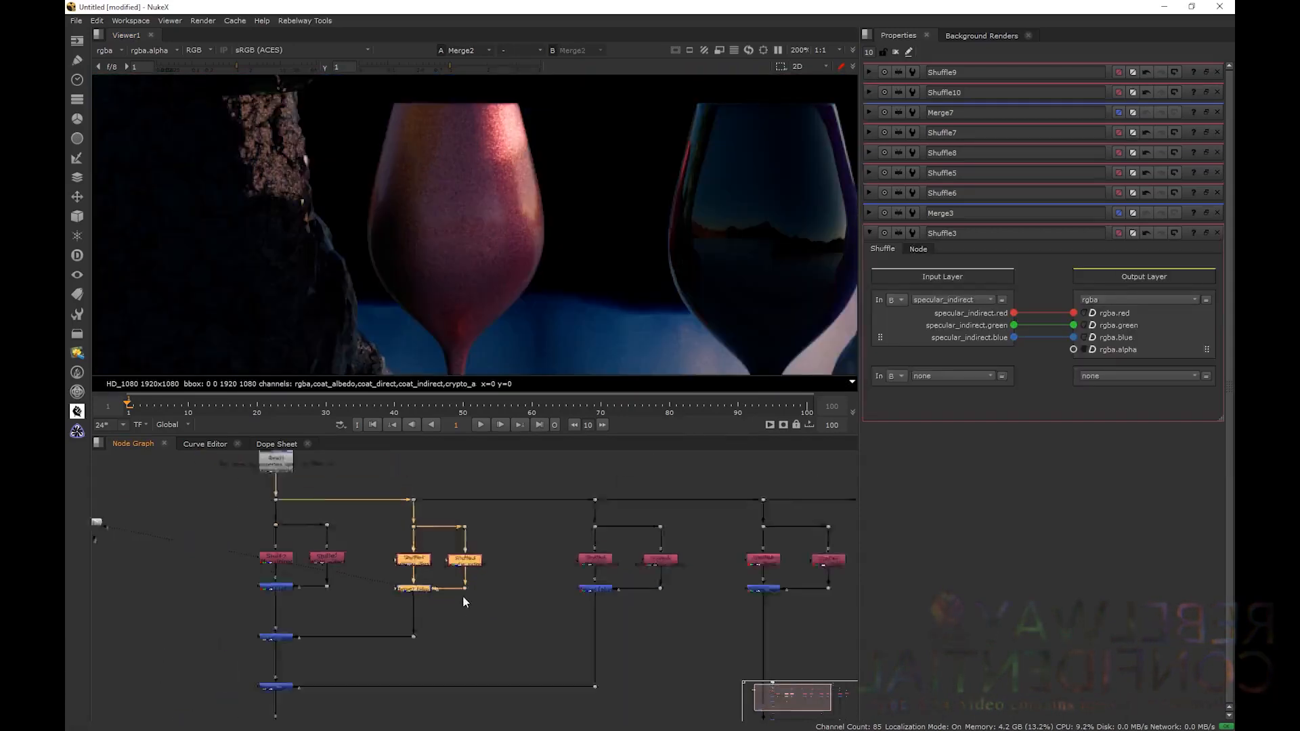
pyautogui.scroll(-2, 463, 601)
pyautogui.moveTo(494, 494); pyautogui.dragTo(414, 643)
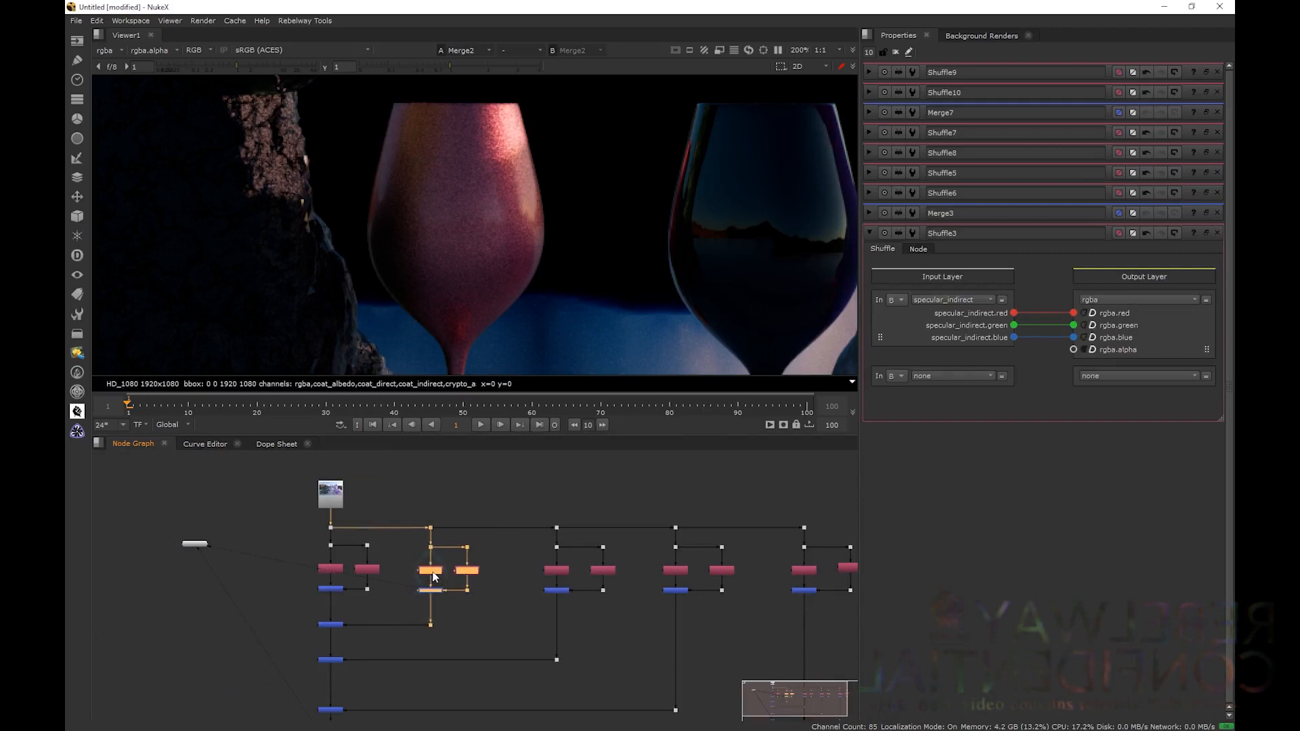
pyautogui.moveTo(434, 576); pyautogui.dragTo(437, 576)
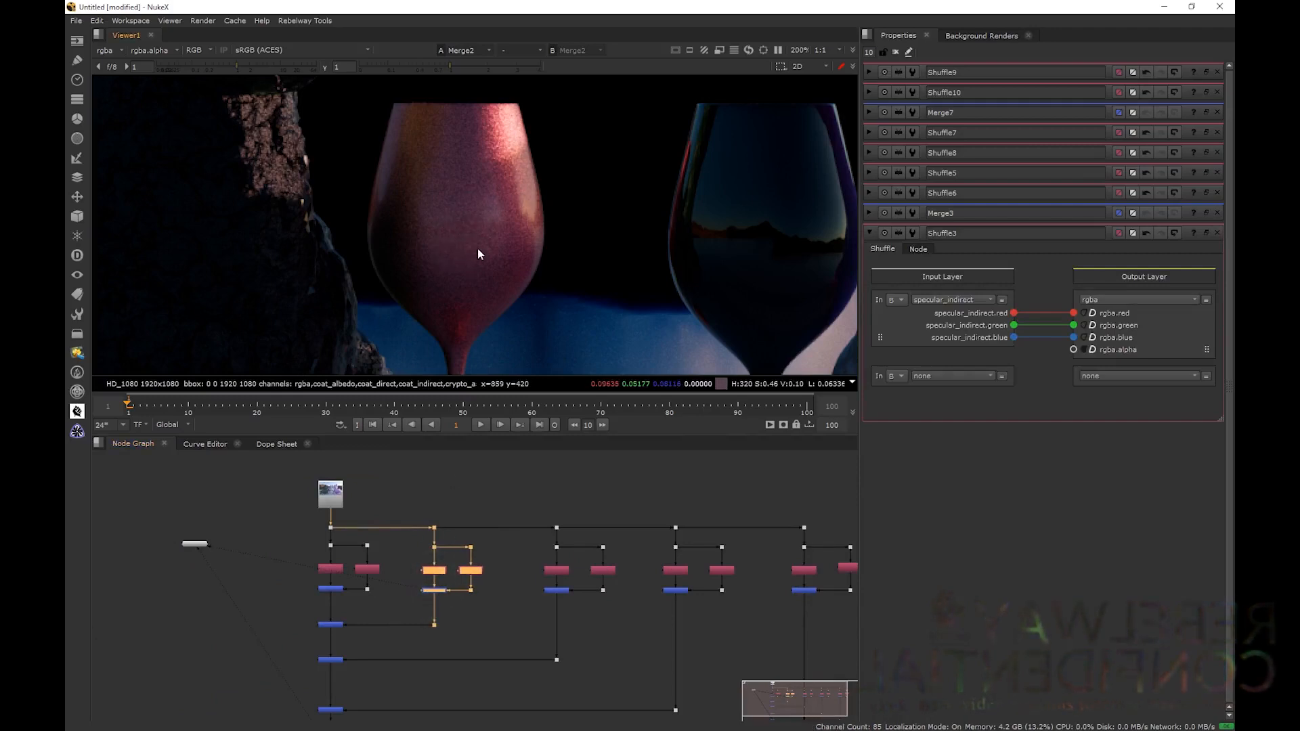
# - Examine the specular reflections on the red wine glass in the combined specular pass
pyautogui.moveTo(499, 144); pyautogui.dragTo(467, 225)
pyautogui.scroll(-1, 467, 223)
pyautogui.scroll(-2, 467, 229)
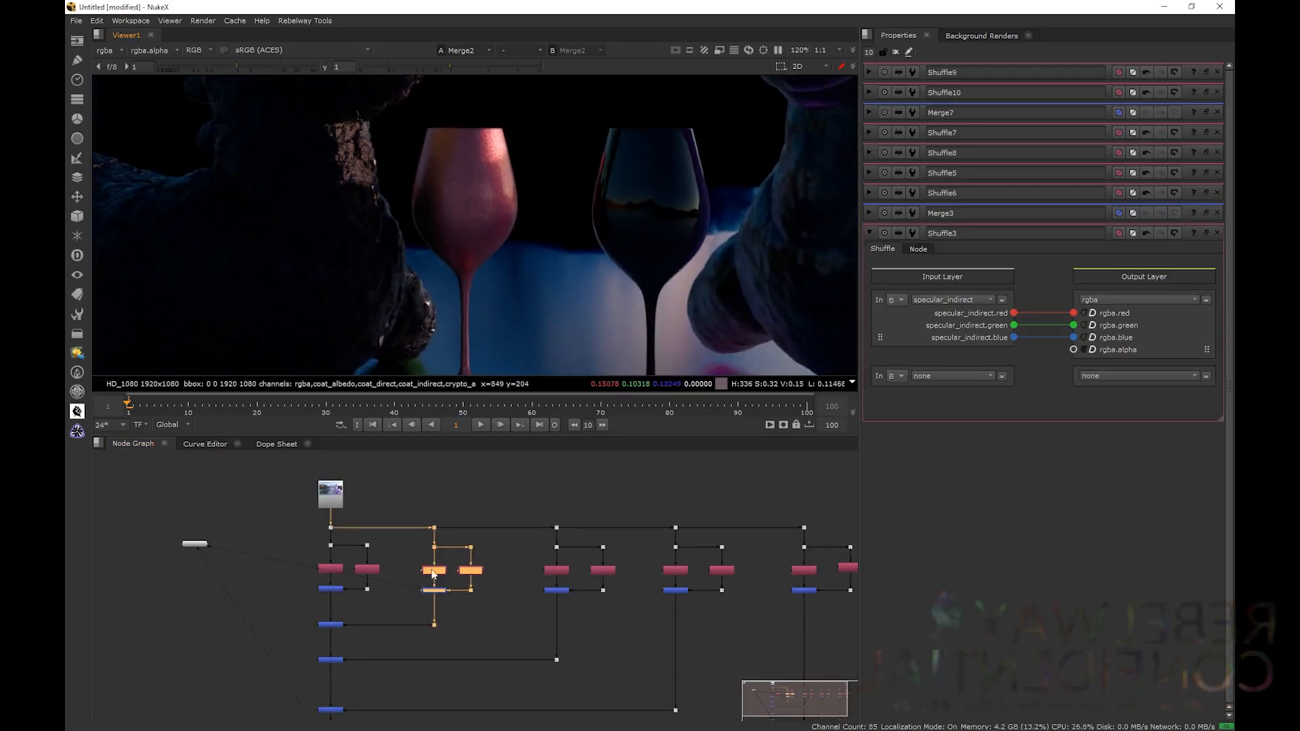
# - Duplicate the volume branch beside the existing one, connect its top Dot to the volume branch's top Dot, and align its direct Shuffle
pyautogui.scroll(3, 458, 589)
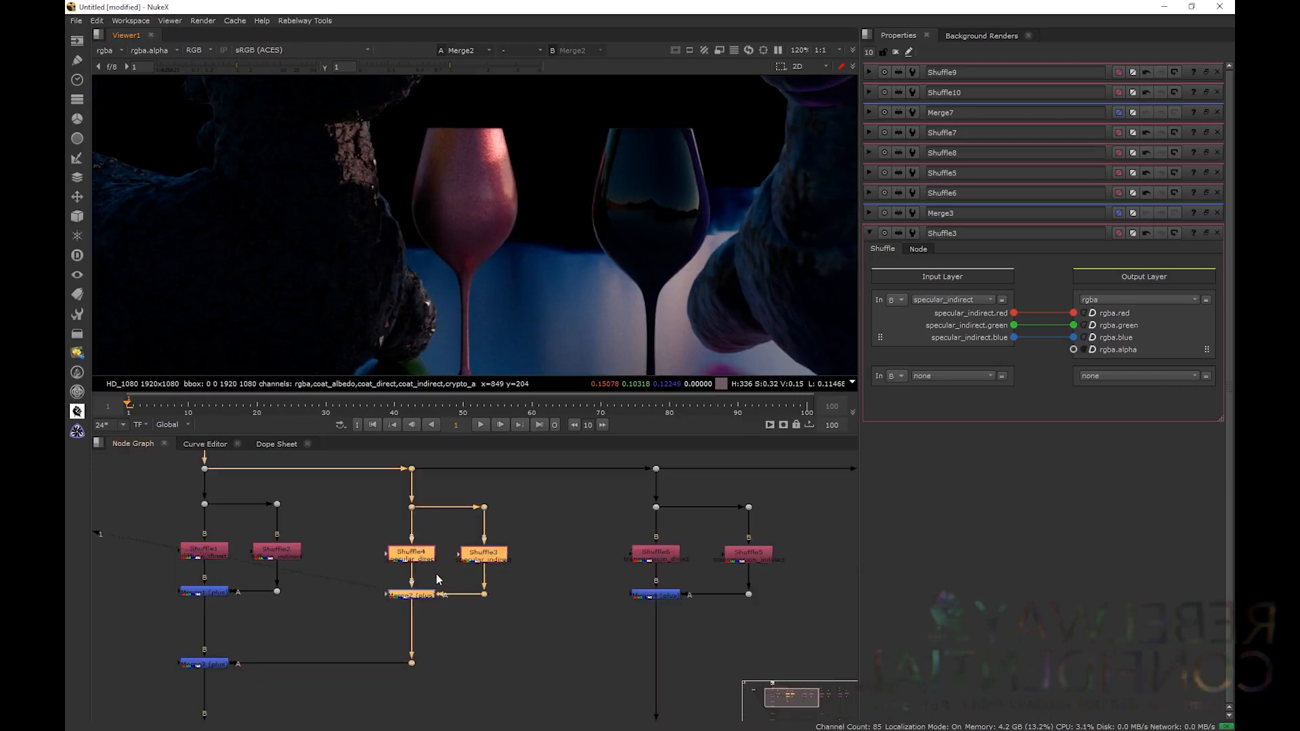
pyautogui.scroll(-6, 477, 558)
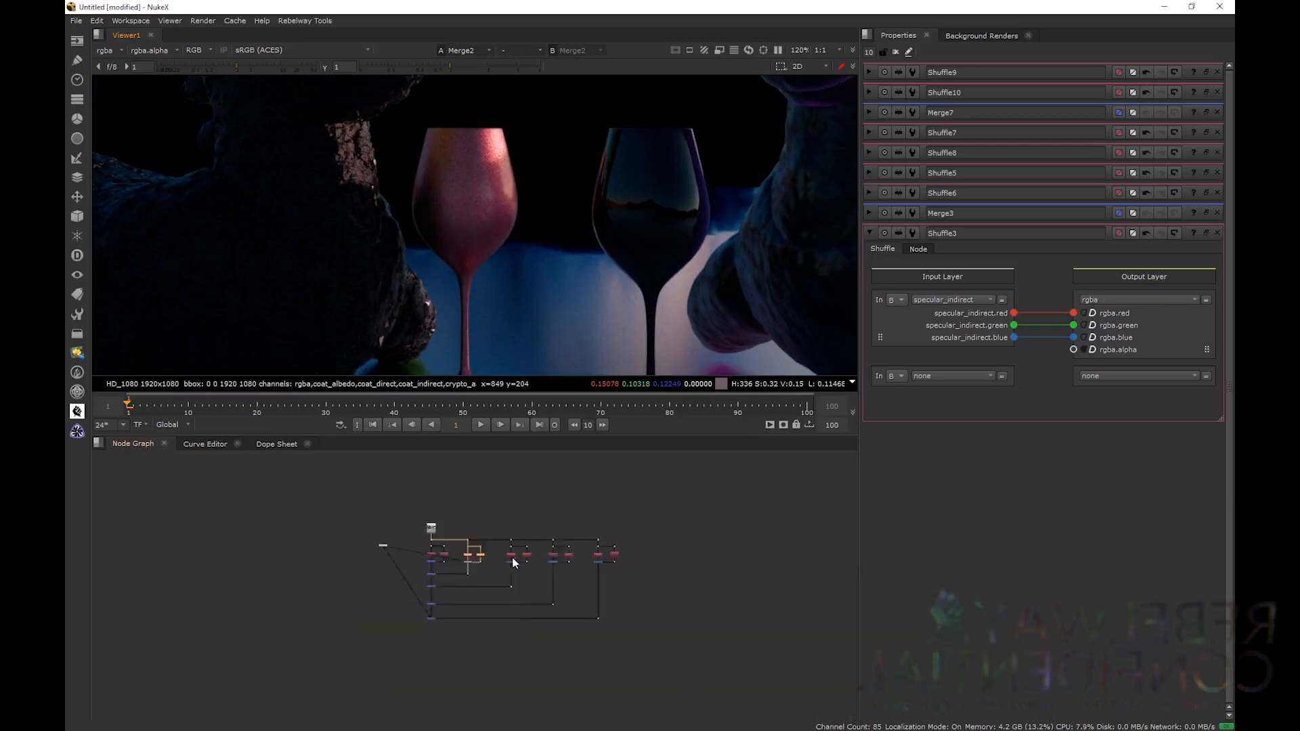
pyautogui.scroll(6, 529, 561)
pyautogui.moveTo(495, 486); pyautogui.dragTo(342, 718)
pyautogui.hotkey('ctrl', 'c')
pyautogui.hotkey('ctrl', 'v')
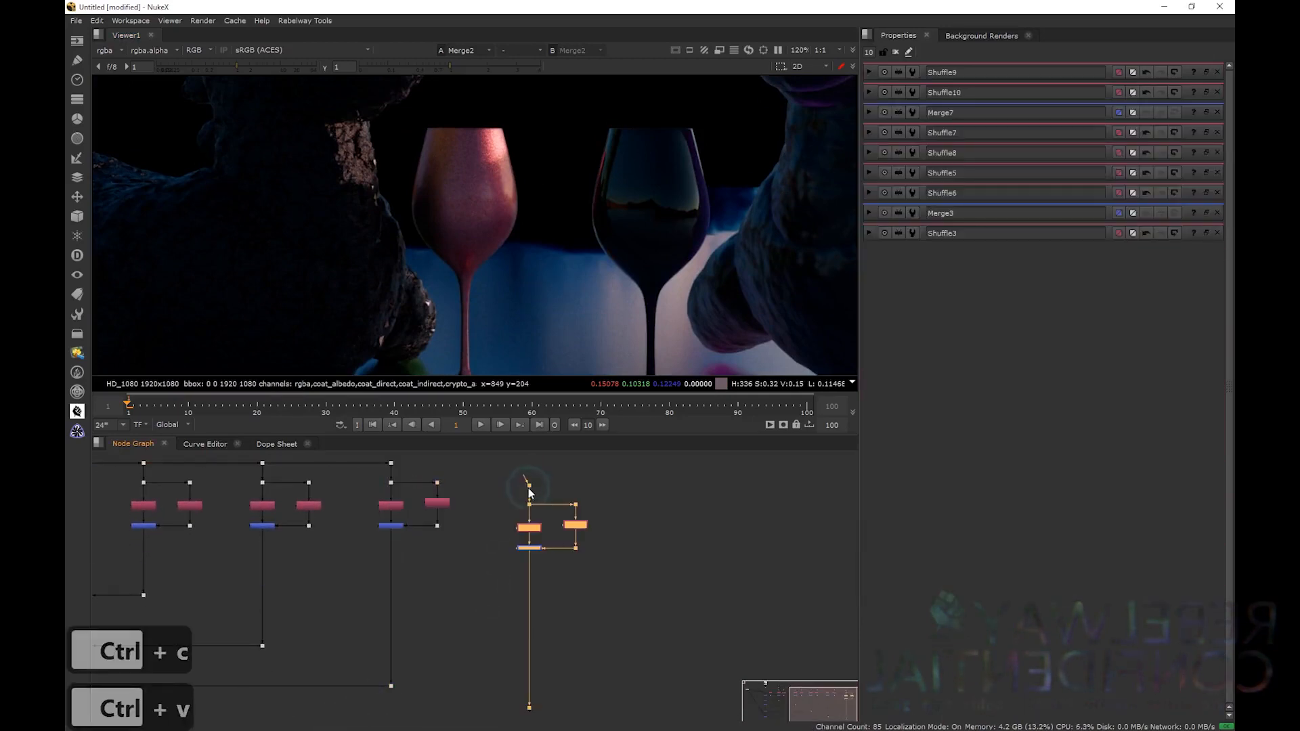
pyautogui.hotkey('ctrl', 'z')
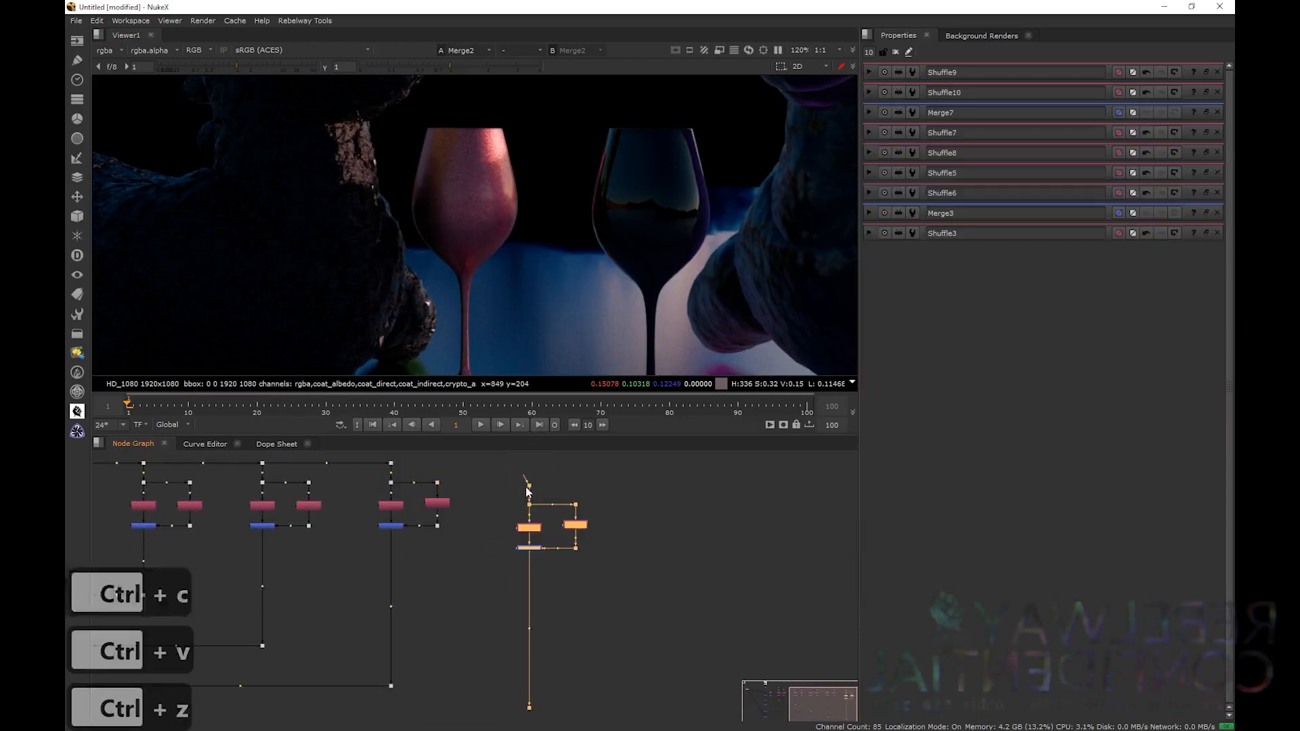
pyautogui.moveTo(526, 474); pyautogui.dragTo(394, 469)
pyautogui.moveTo(531, 527); pyautogui.dragTo(531, 506)
# - View the newest branch's direct Shuffle and set its input layer to coat_direct
pyautogui.doubleClick(532, 506)
pyautogui.press('1')
pyautogui.click(964, 139)
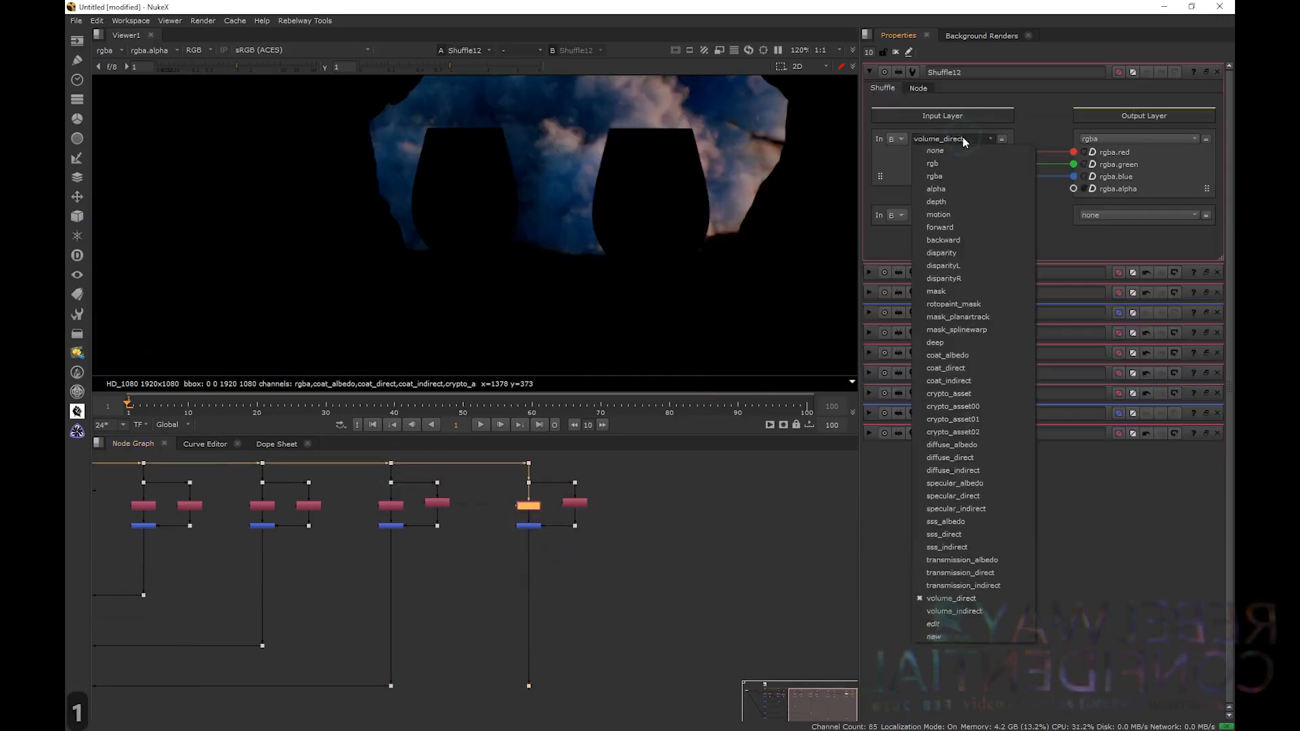
pyautogui.click(943, 368)
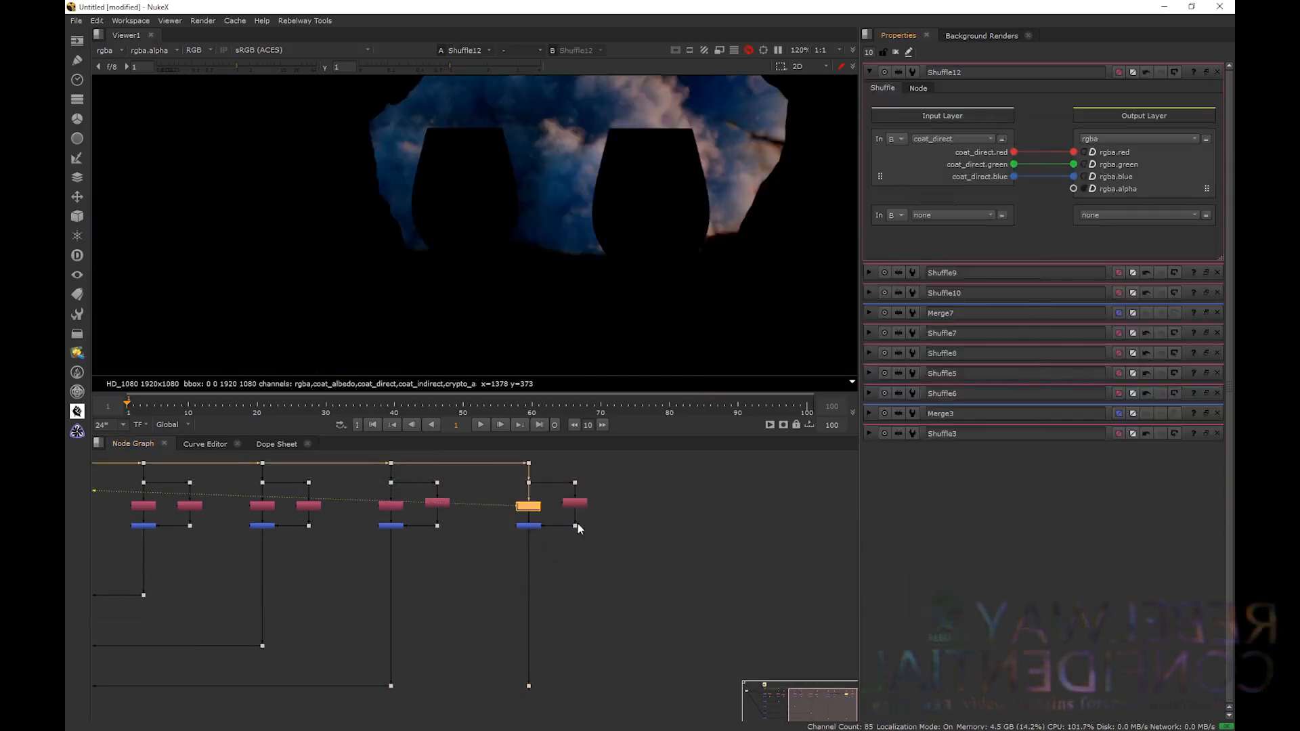
# - View the newest branch's indirect Shuffle and set its input layer to coat_indirect
pyautogui.doubleClick(575, 503)
pyautogui.press('1')
pyautogui.click(948, 139)
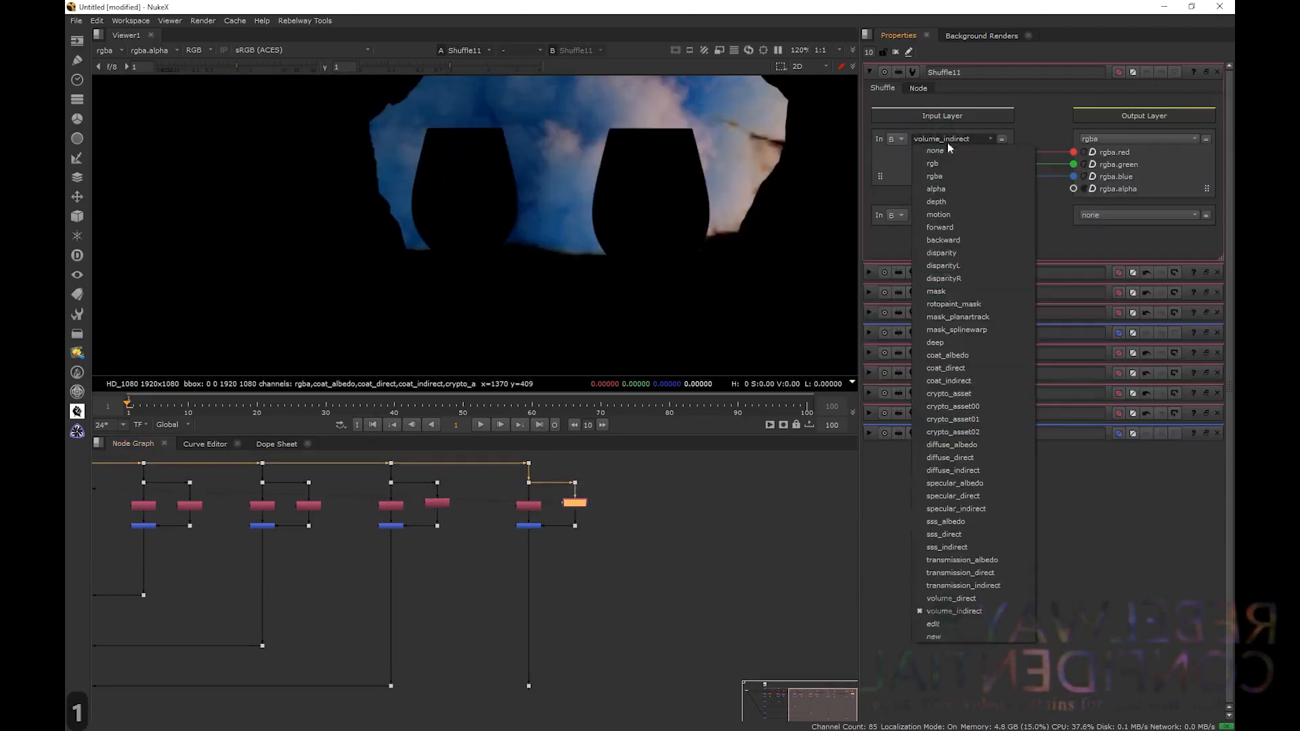
pyautogui.click(966, 382)
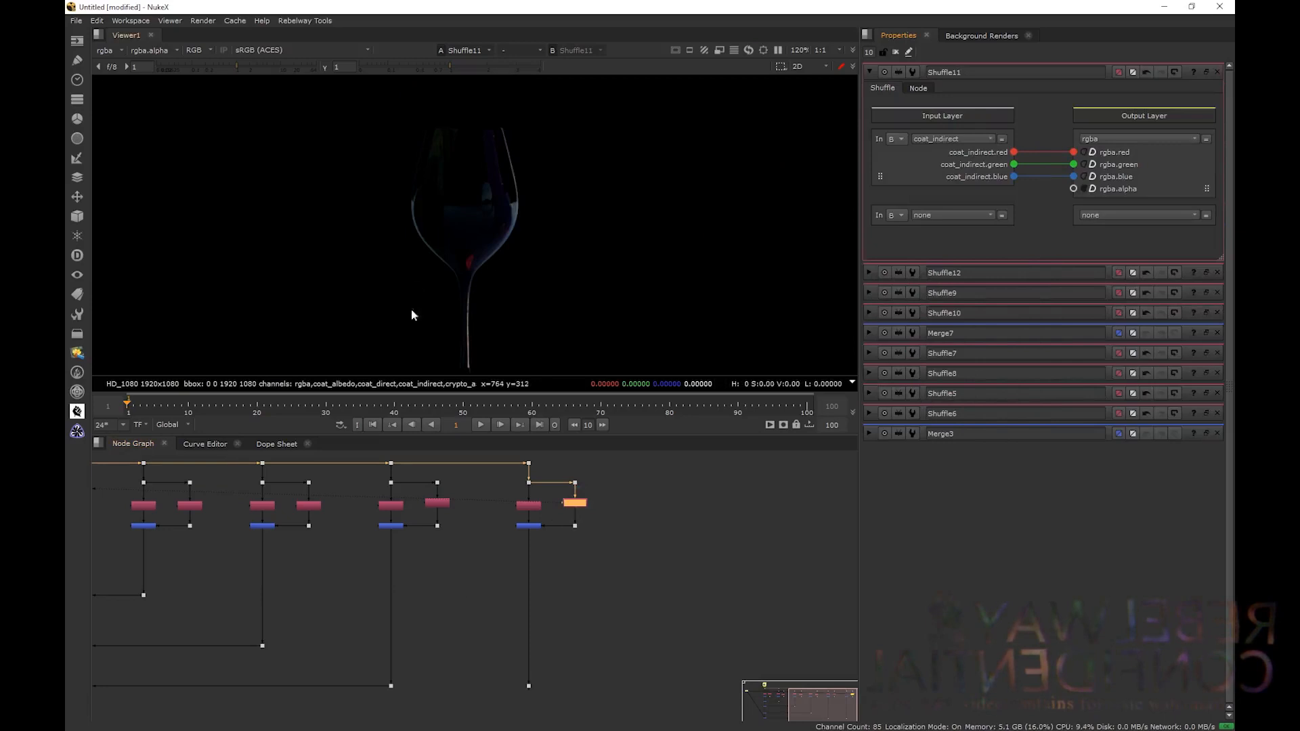
# - Add a copied plus Merge at the end of the main chain and connect it to the coat branch's bottom Dot
pyautogui.scroll(-5, 444, 546)
pyautogui.moveTo(435, 542); pyautogui.dragTo(561, 526, button='middle')
pyautogui.scroll(3, 401, 515)
pyautogui.doubleClick(388, 518)
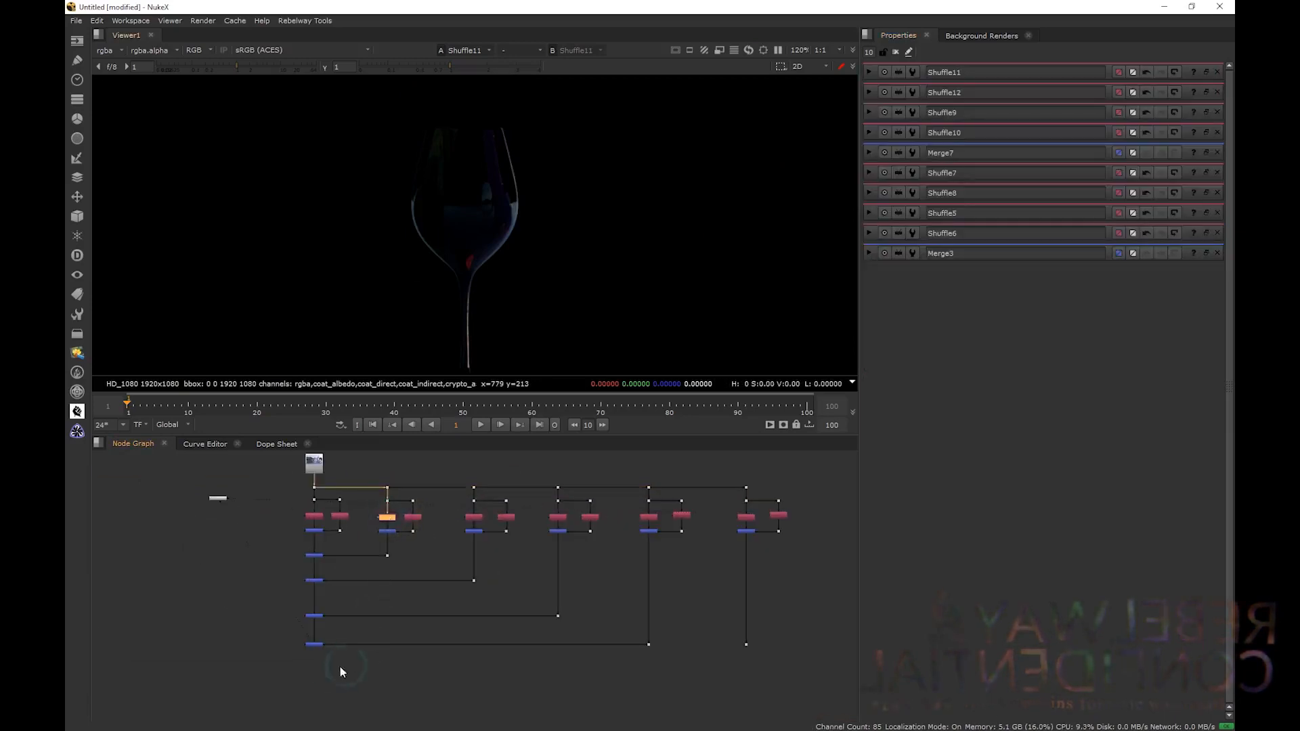
pyautogui.hotkey('ctrl', 'c')
pyautogui.hotkey('ctrl', 'v')
pyautogui.moveTo(315, 658); pyautogui.dragTo(747, 675)
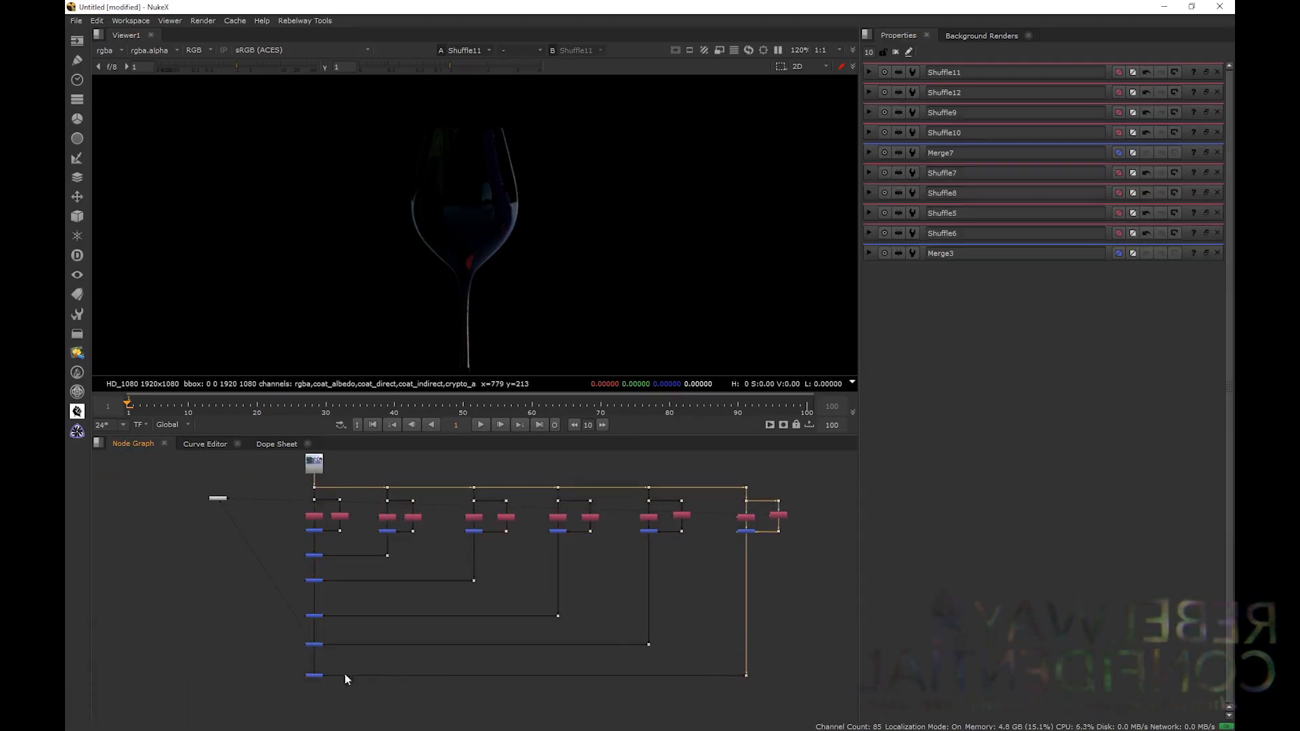
# - View the newly added last Merge and toggle it off and on to examine the coat pass's contribution
pyautogui.click(312, 676)
pyautogui.press('1')
pyautogui.press('d')
pyautogui.press('d')
pyautogui.press('d')
pyautogui.press('d')
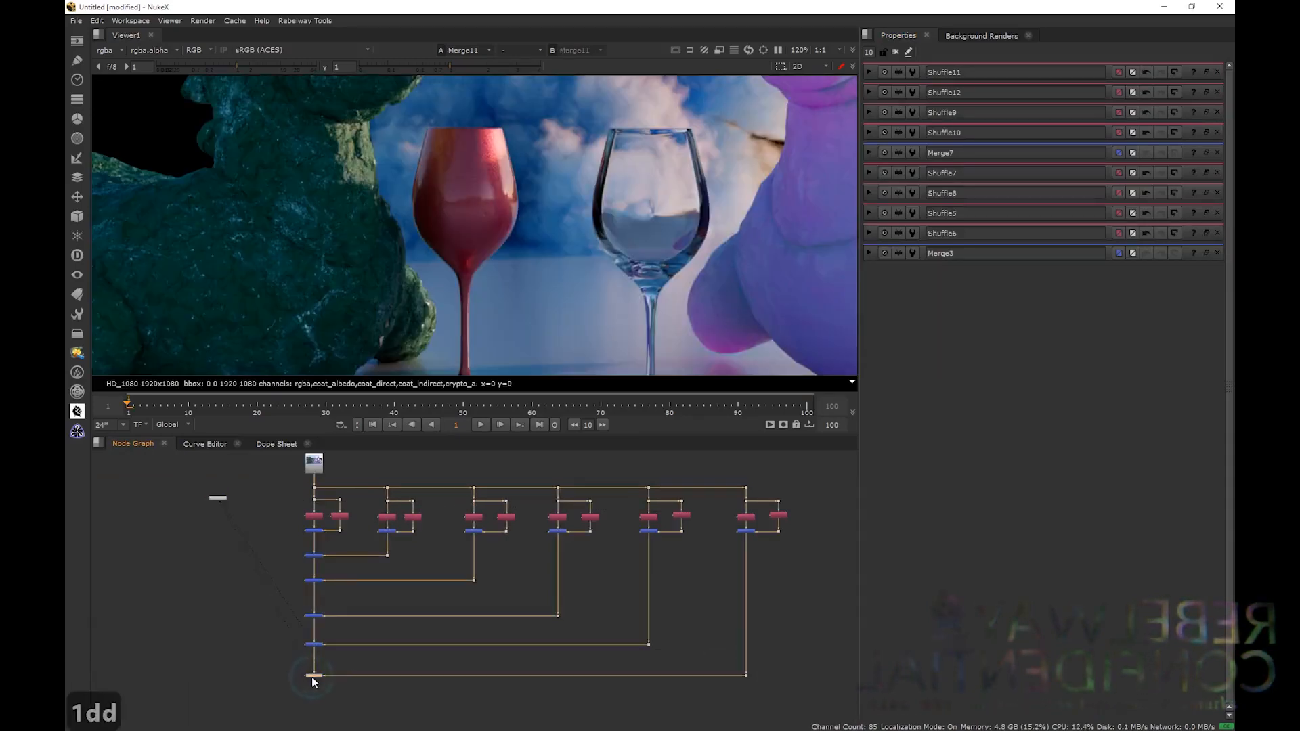
pyautogui.click(364, 588)
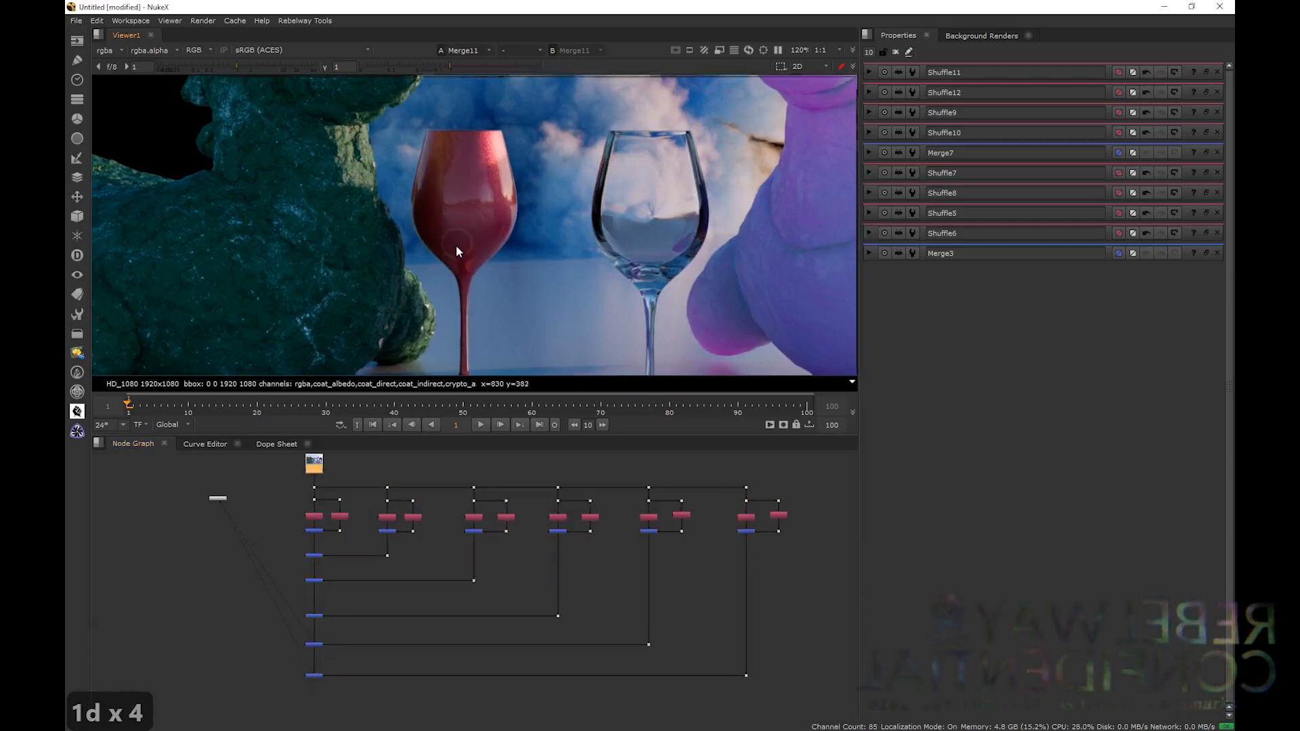
# - Fit the image in the viewer and compare the original render with the rebuilt result at the last Merge
pyautogui.press('h')
pyautogui.click(316, 465)
pyautogui.press('1')
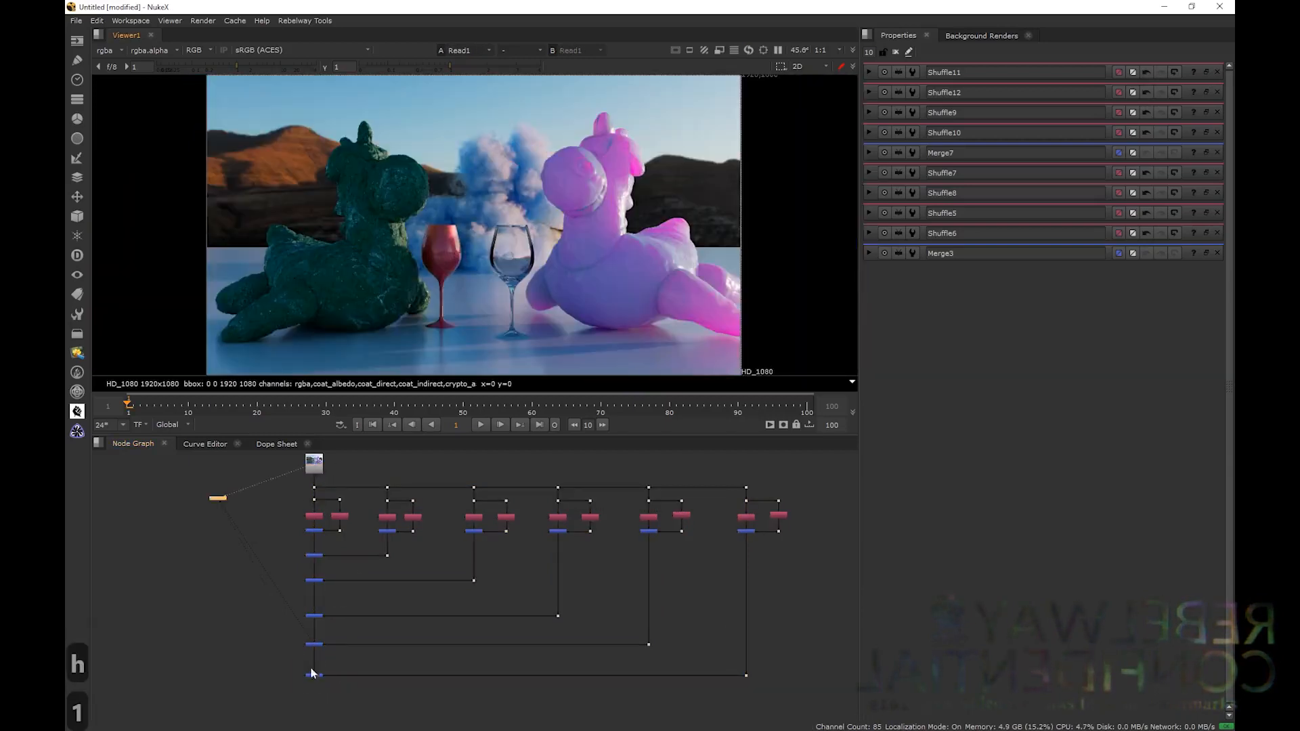
pyautogui.press('2')
pyautogui.press('1')
pyautogui.press('2')
pyautogui.press('1')
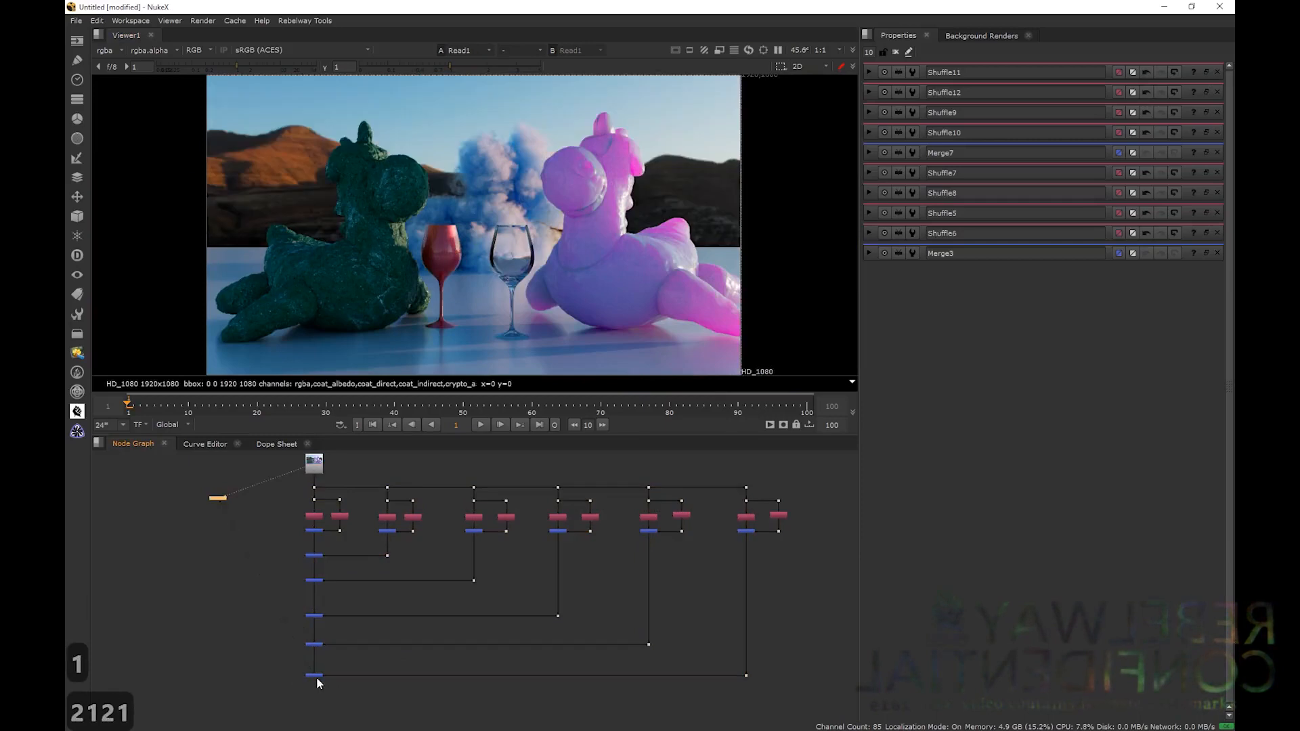
pyautogui.press('2')
pyautogui.press('1')
pyautogui.press('2')
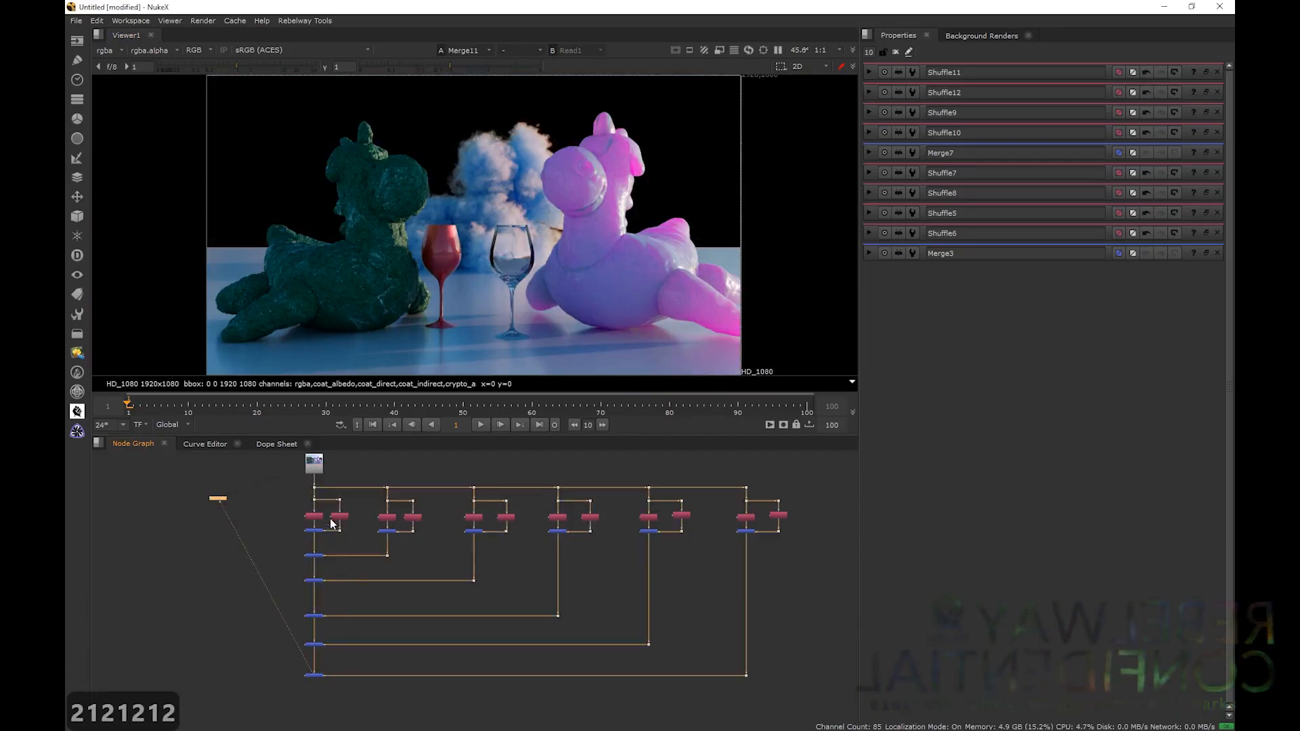
pyautogui.scroll(4, 314, 530)
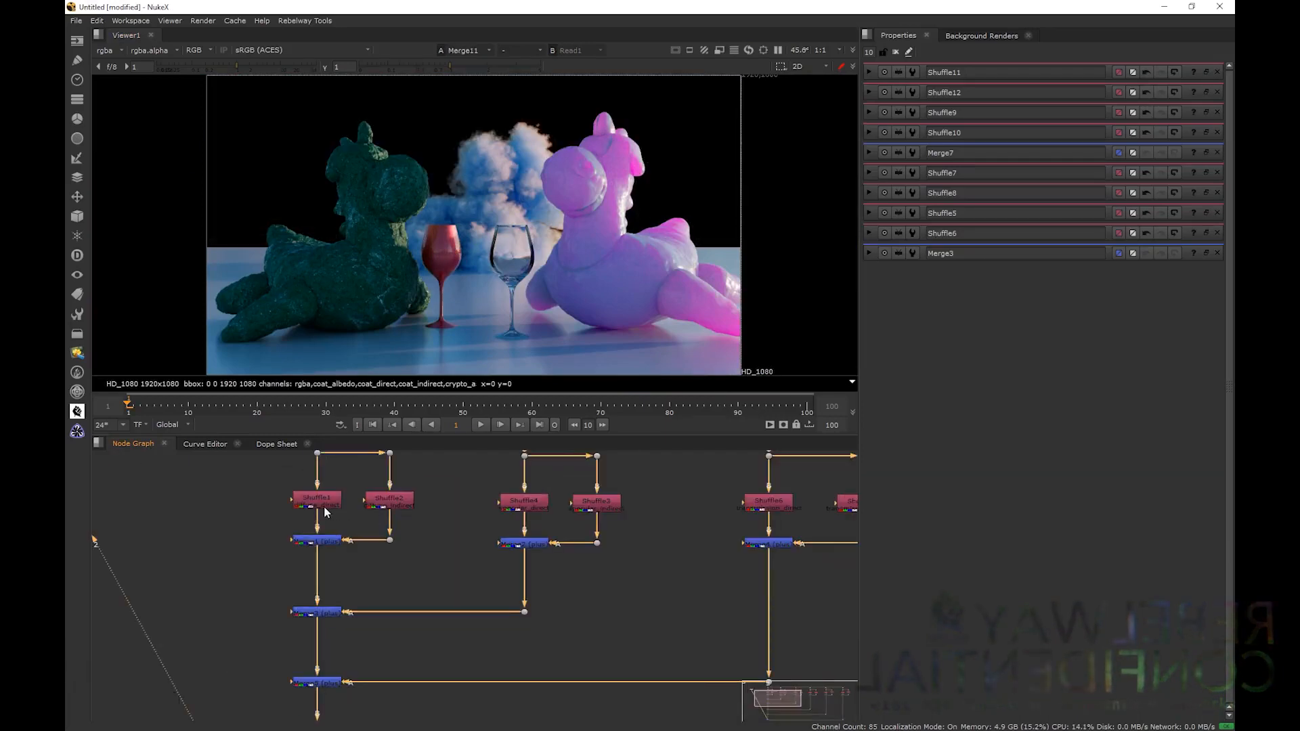
pyautogui.scroll(2, 308, 509)
pyautogui.scroll(-3, 486, 505)
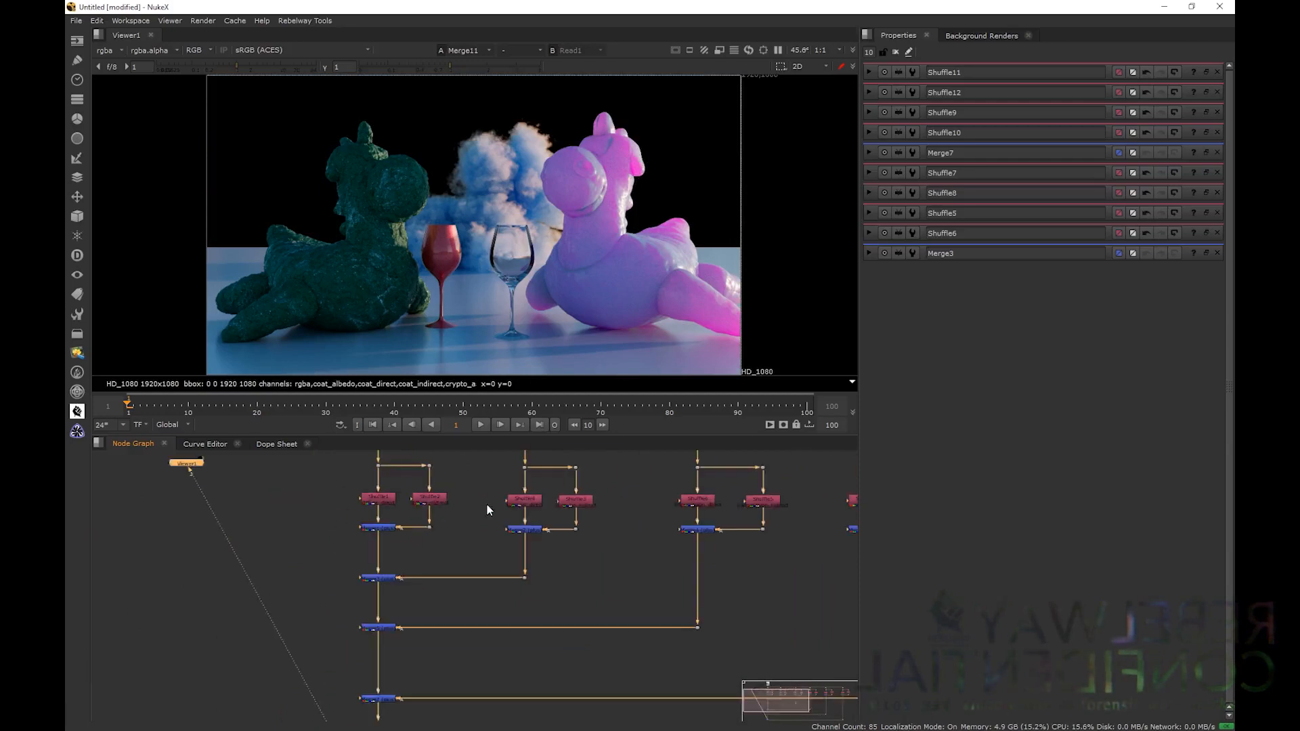
pyautogui.scroll(-3, 485, 493)
pyautogui.press('1')
pyautogui.press('2')
pyautogui.press('1')
pyautogui.press('2')
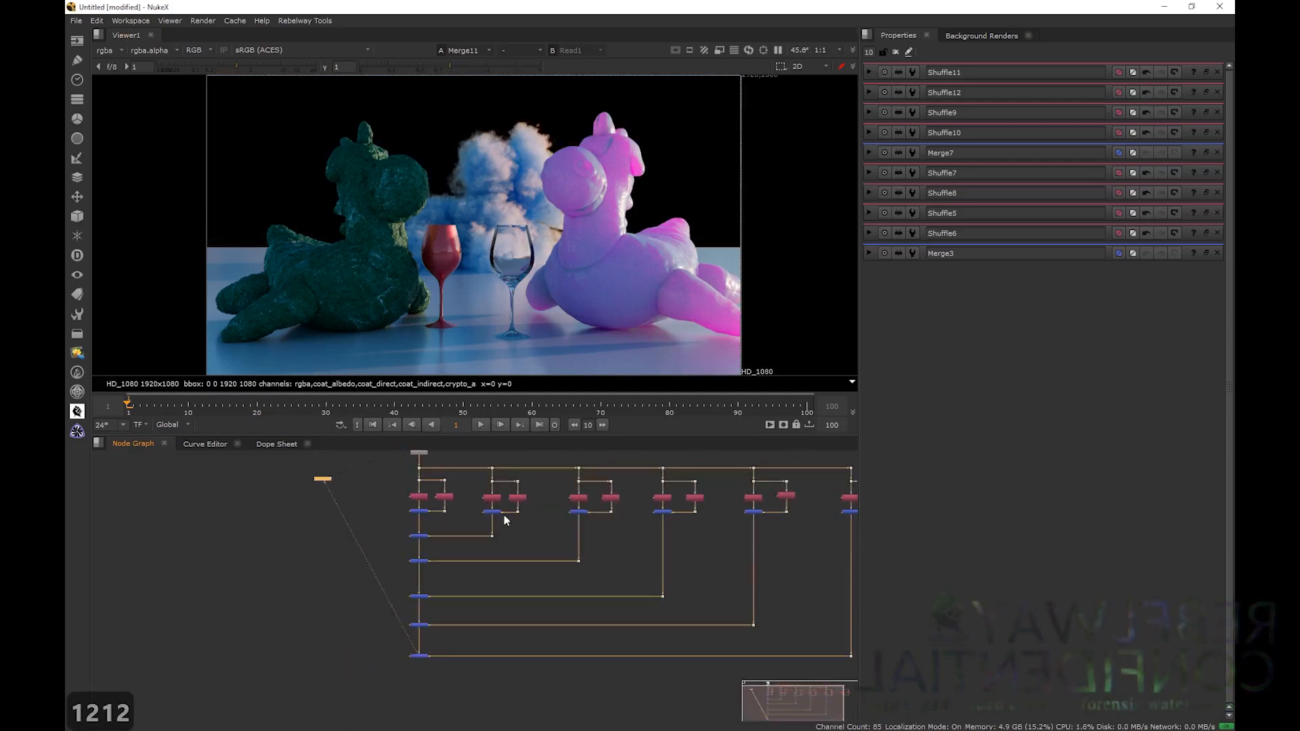
# - Check the input layer of the volume branch's indirect Shuffle
pyautogui.scroll(5, 672, 509)
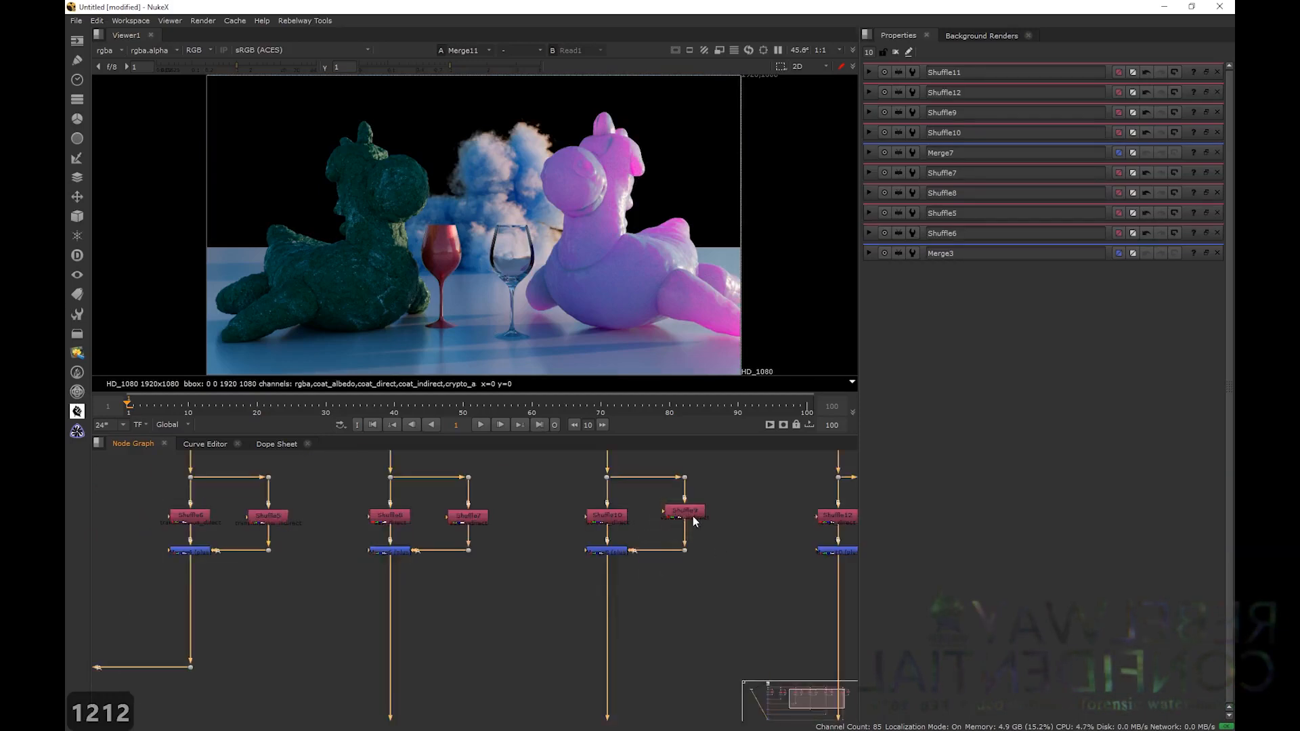
pyautogui.doubleClick(694, 518)
pyautogui.moveTo(736, 542); pyautogui.dragTo(583, 523, button='middle')
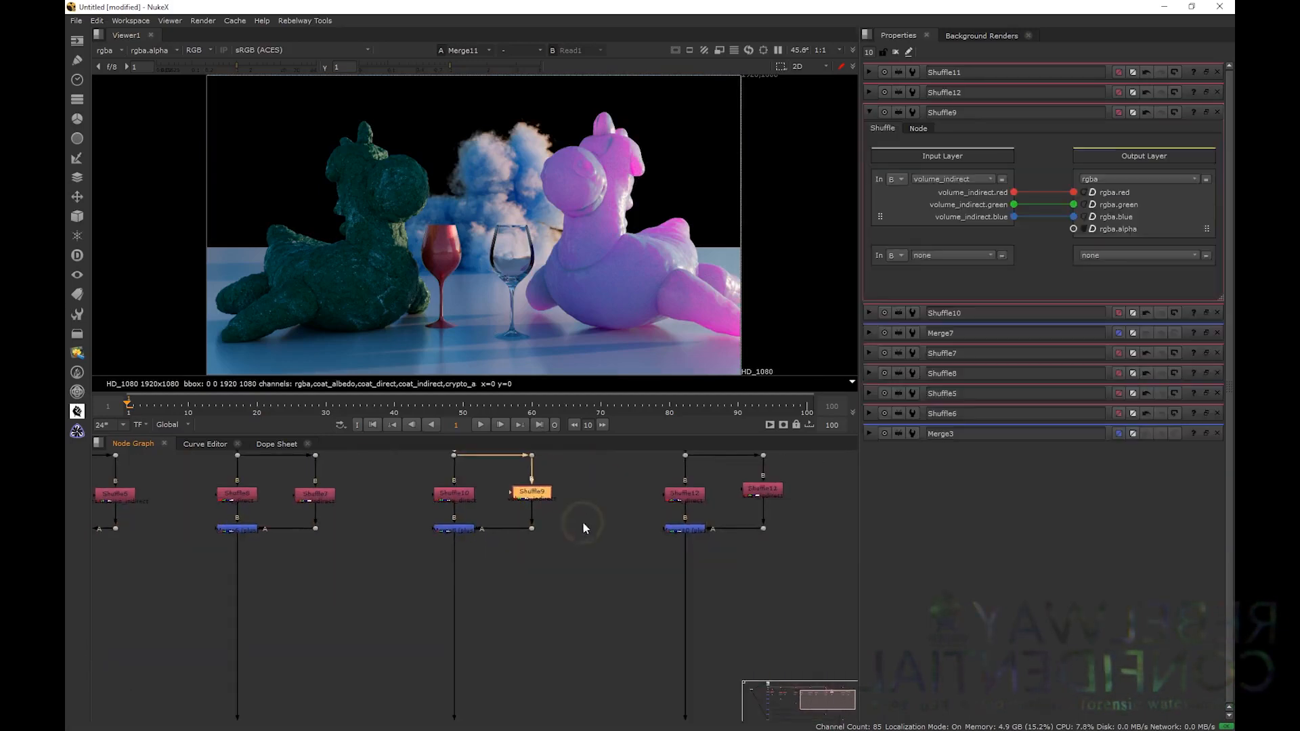
pyautogui.click(686, 528)
pyautogui.press('Tab')
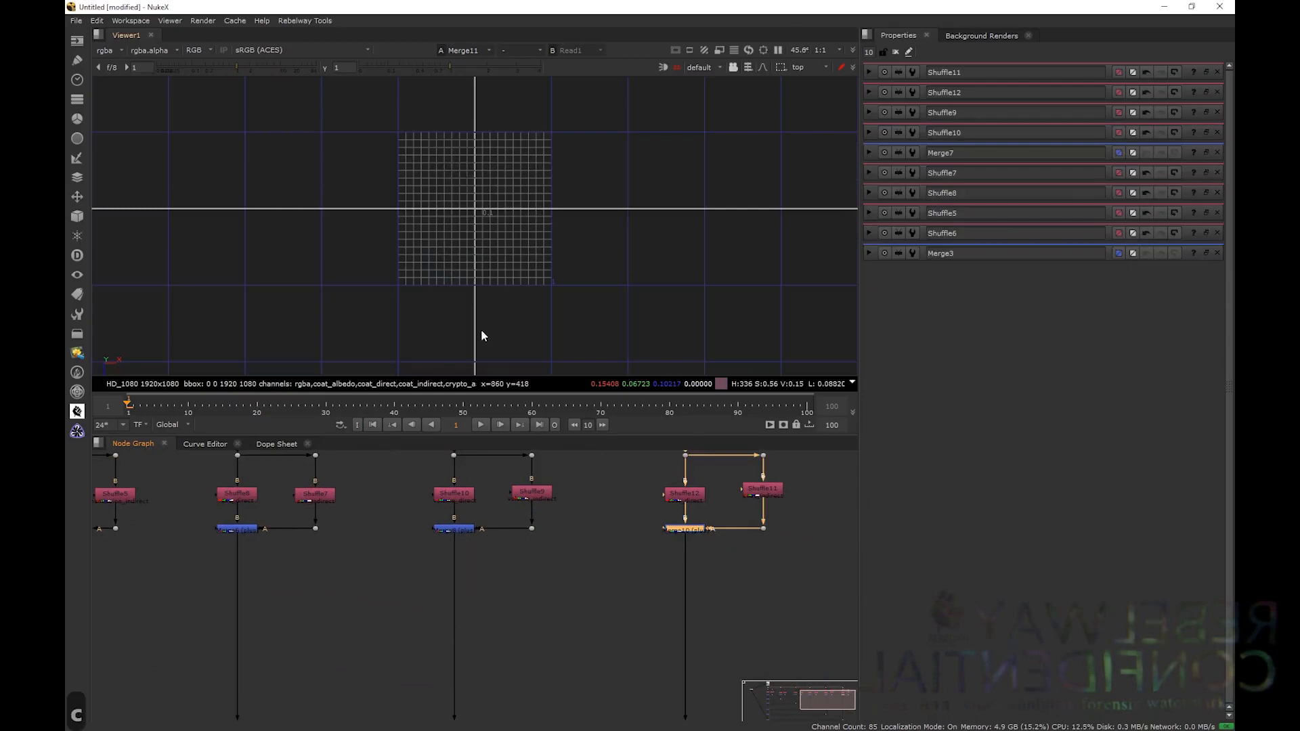
pyautogui.press('Tab')
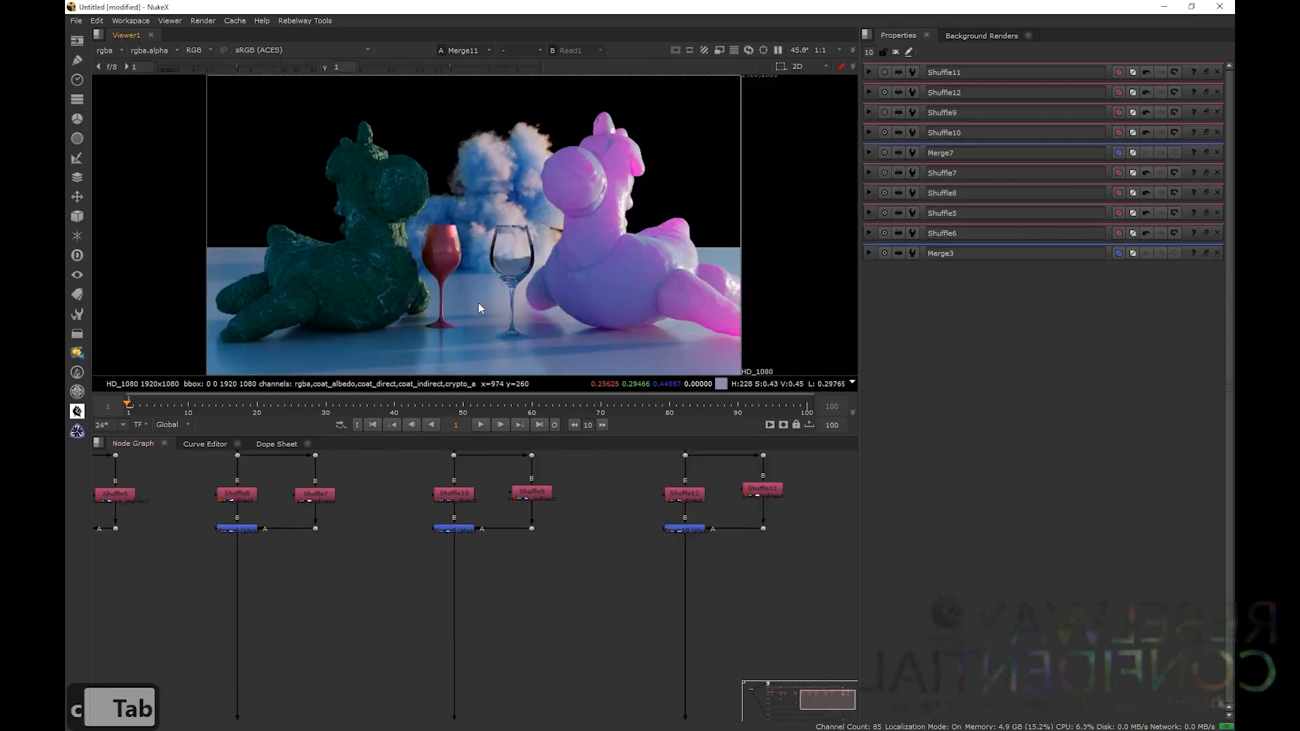
pyautogui.press('Tab')
pyautogui.press('Tab')
pyautogui.press('Tab')
pyautogui.press('Tab')
pyautogui.press('Tab')
pyautogui.press('Tab')
# - Compare the rebuilt image with and without the coat pass by toggling the final Merge
pyautogui.scroll(-4, 459, 626)
pyautogui.moveTo(459, 626); pyautogui.dragTo(615, 491, button='middle')
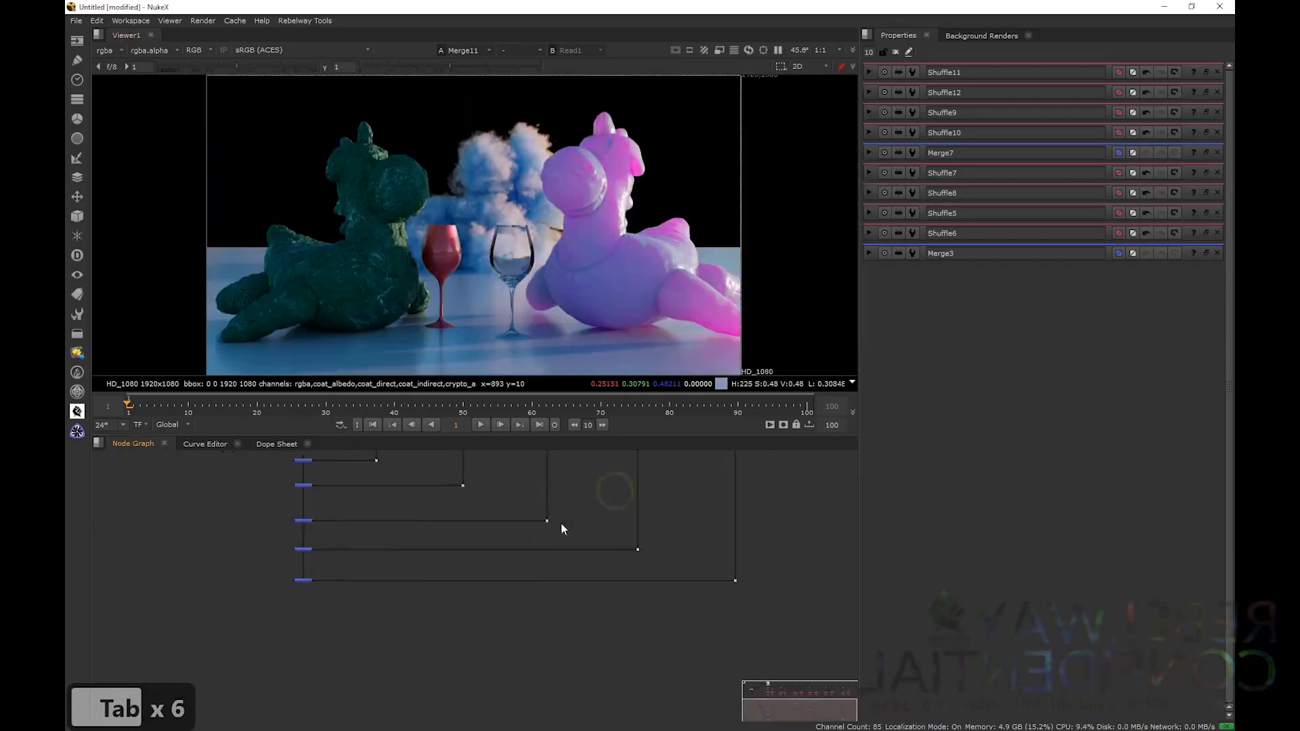
pyautogui.press('d')
pyautogui.press('d')
# - Add a ColorCorrect below the coat branch's Merge and set its master gain to 2 and gamma to 1.1
pyautogui.scroll(6, 569, 579)
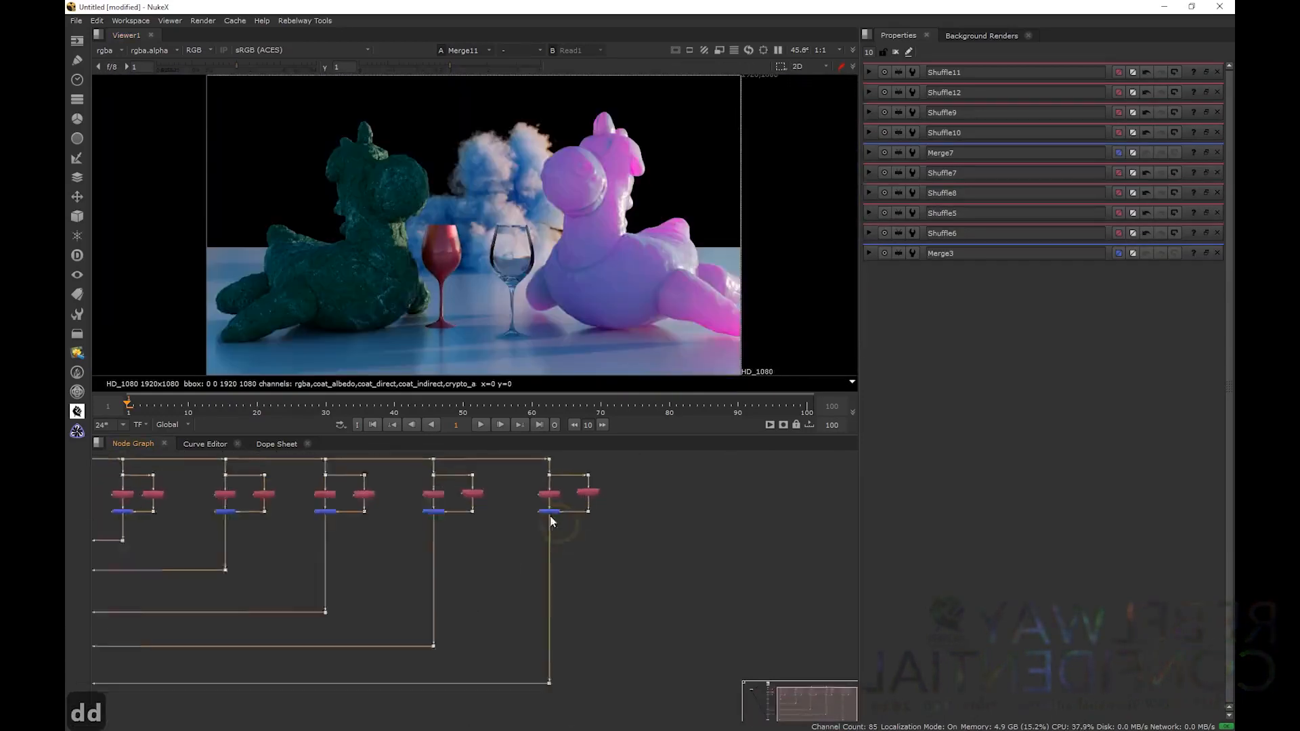
pyautogui.click(553, 511)
pyautogui.press('c')
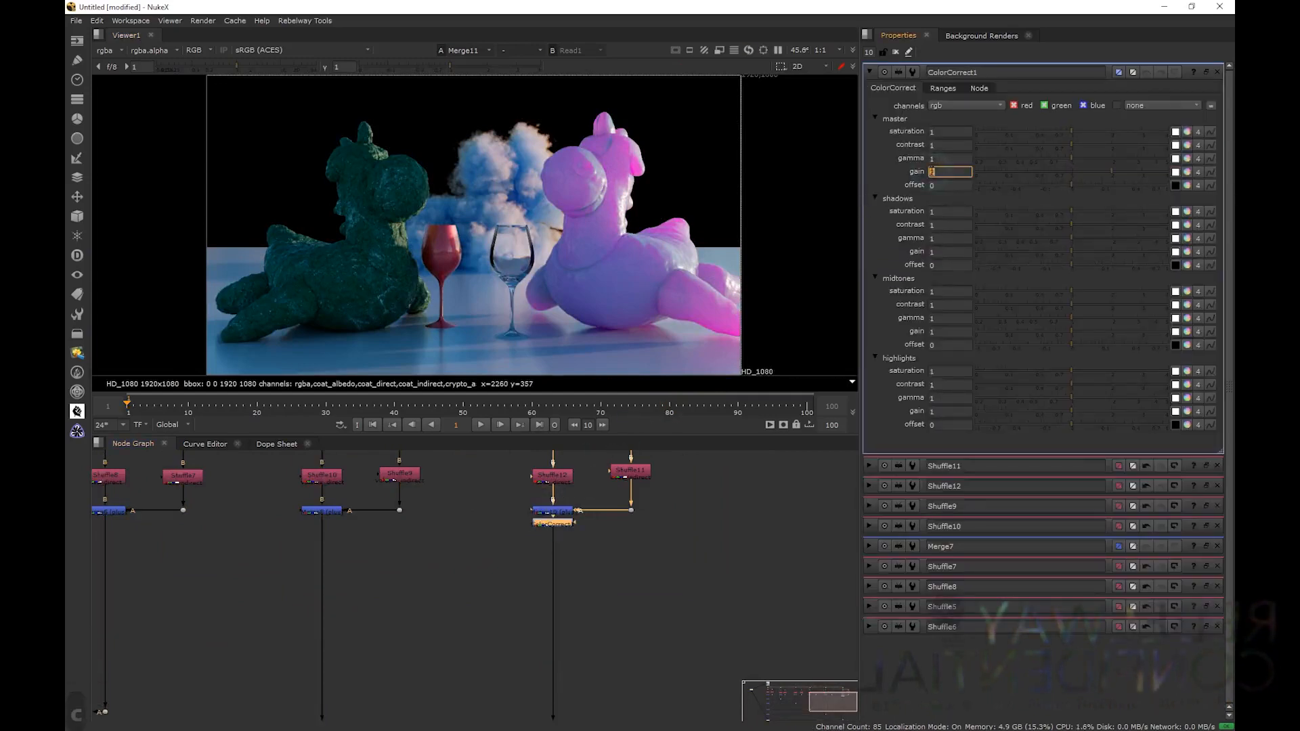
pyautogui.click(932, 159)
pyautogui.write('.1')
pyautogui.press('Return')
pyautogui.scroll(3, 467, 313)
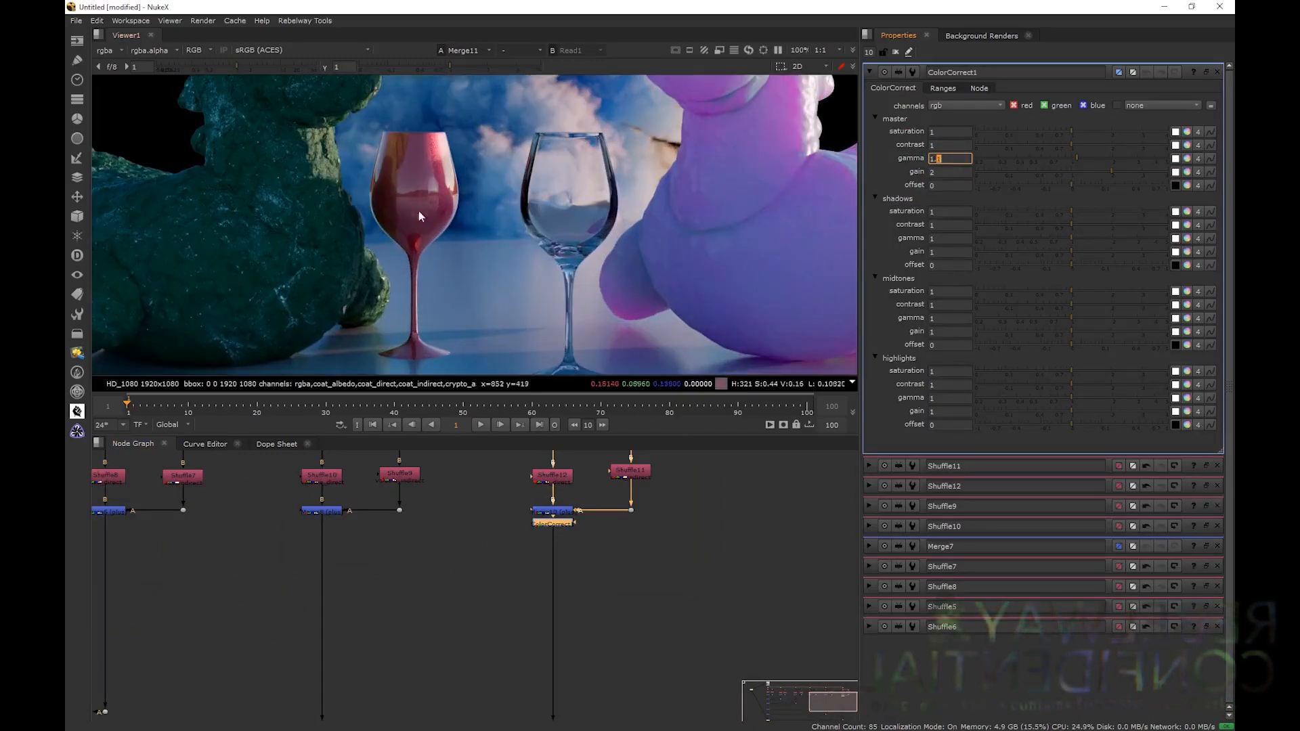
pyautogui.scroll(-4, 418, 215)
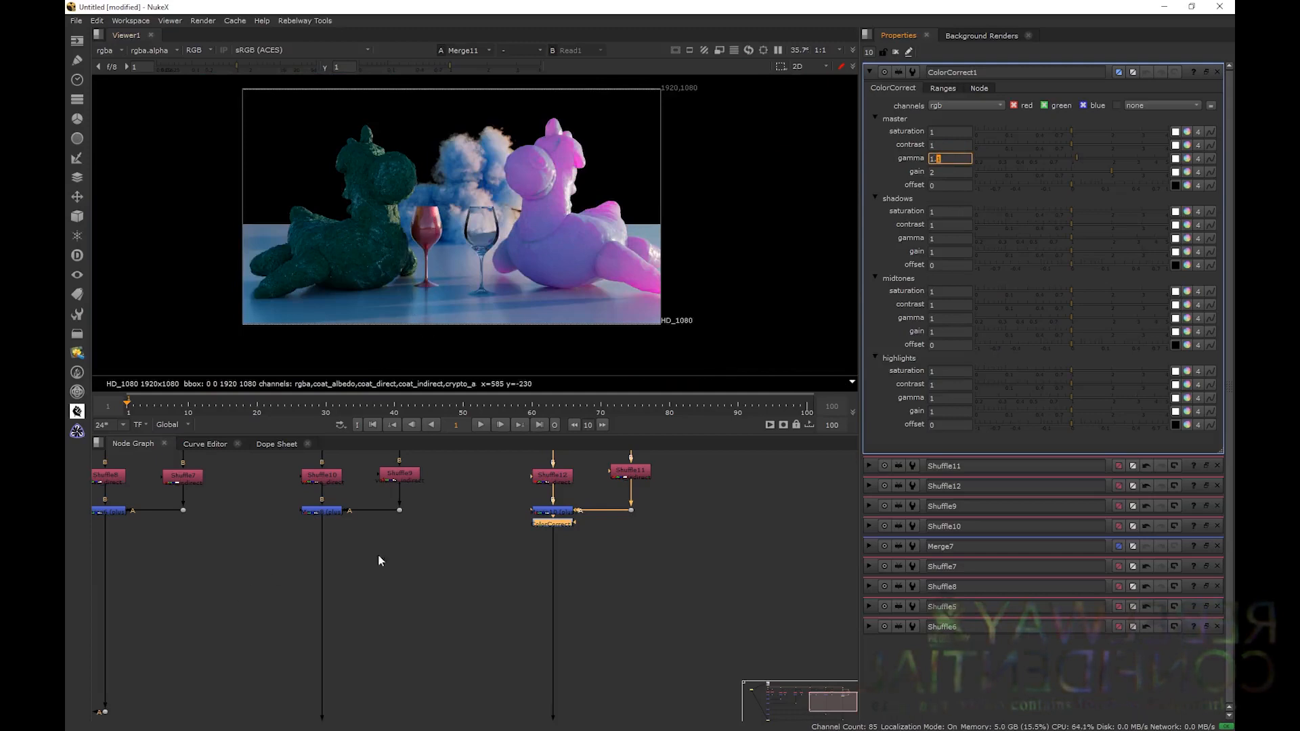
# - Add a ColorCorrect below the volume branch's Merge and raise its master gamma to 1.3
pyautogui.scroll(-1, 379, 557)
pyautogui.moveTo(275, 587); pyautogui.dragTo(365, 577, button='middle')
pyautogui.click(422, 508)
pyautogui.press('c')
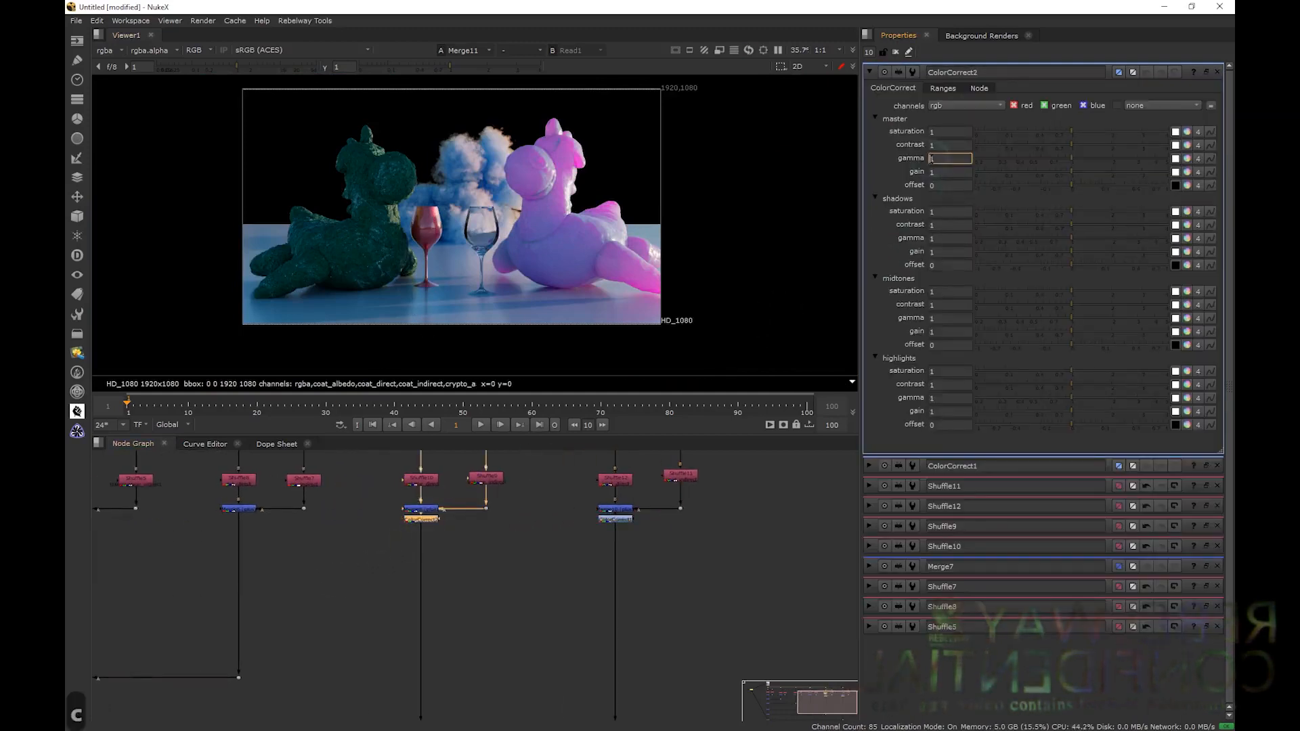
pyautogui.press('Up')
pyautogui.press('Down')
pyautogui.press('Right')
pyautogui.press('Up')
pyautogui.press('Up')
pyautogui.press('Up')
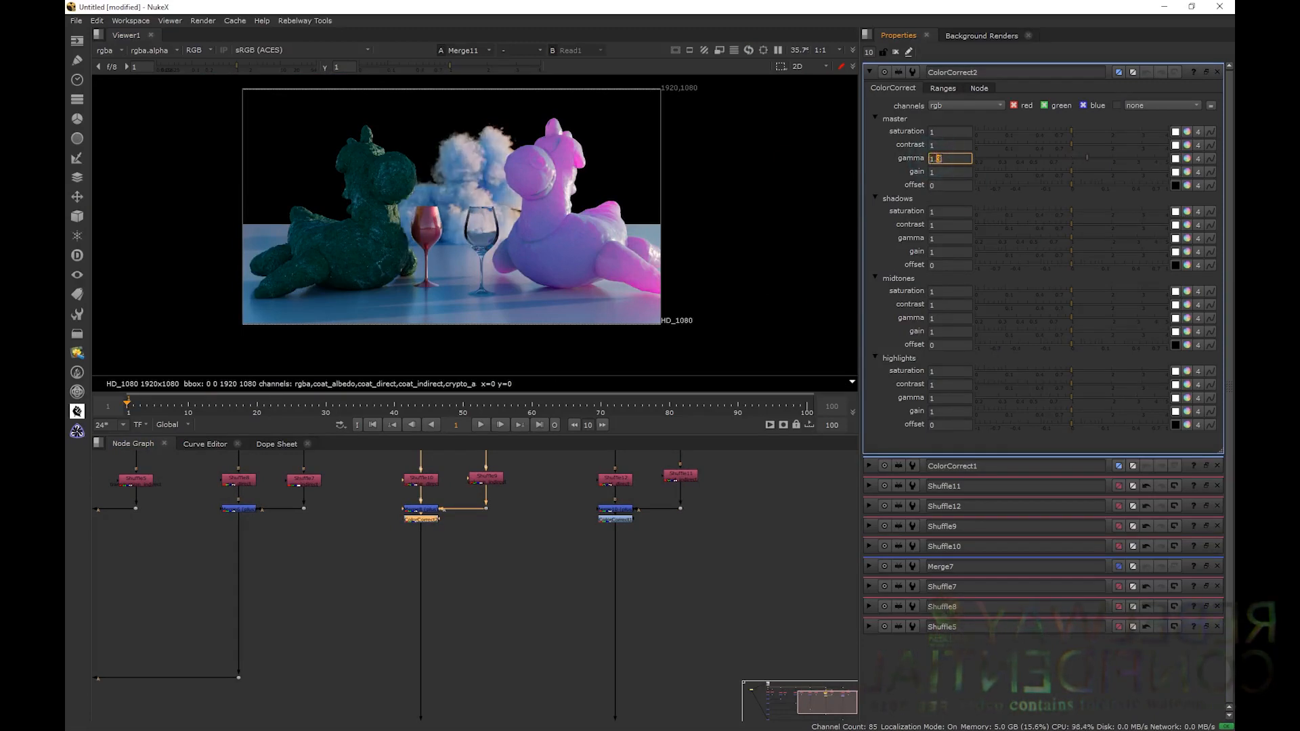
# - Examine the green toy in the rebuilt image and view the diffuse branch's direct Shuffle
pyautogui.scroll(-4, 327, 512)
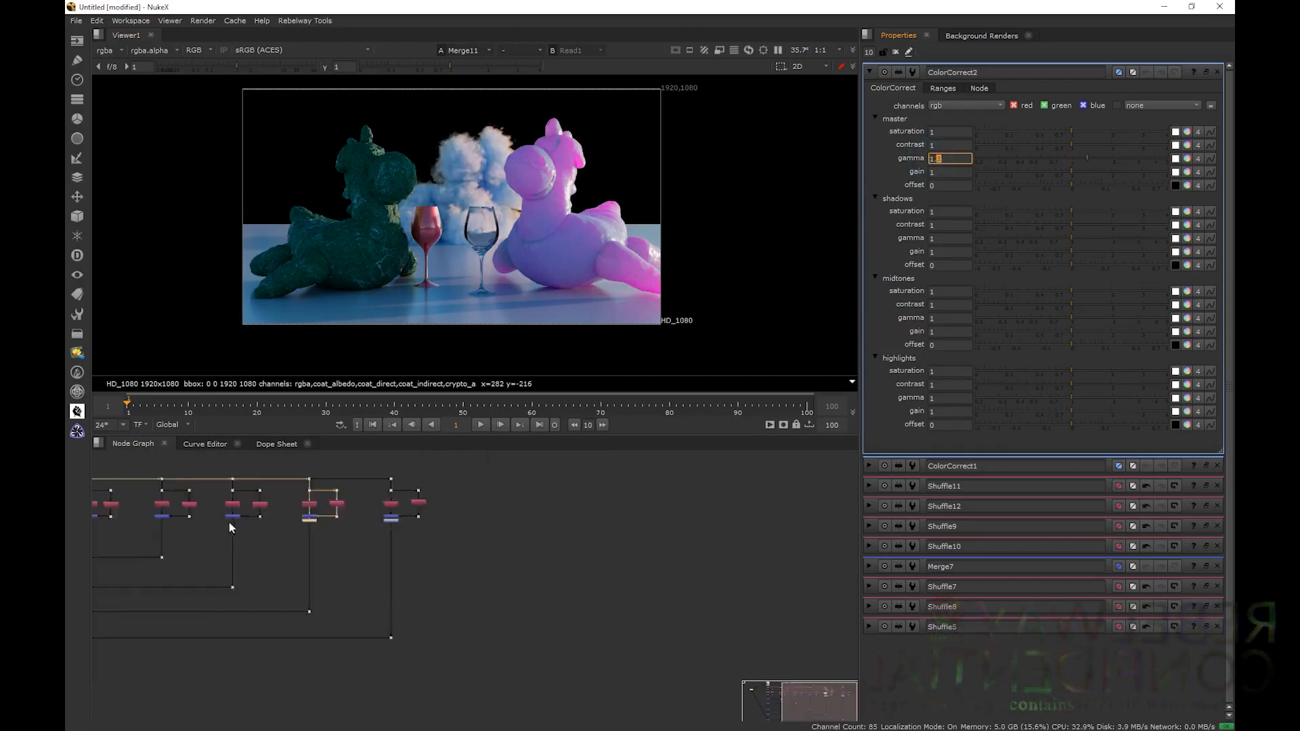
pyautogui.moveTo(327, 512); pyautogui.dragTo(420, 513, button='middle')
pyautogui.scroll(3, 362, 235)
pyautogui.moveTo(363, 233); pyautogui.dragTo(420, 230, button='middle')
pyautogui.scroll(-1, 421, 257)
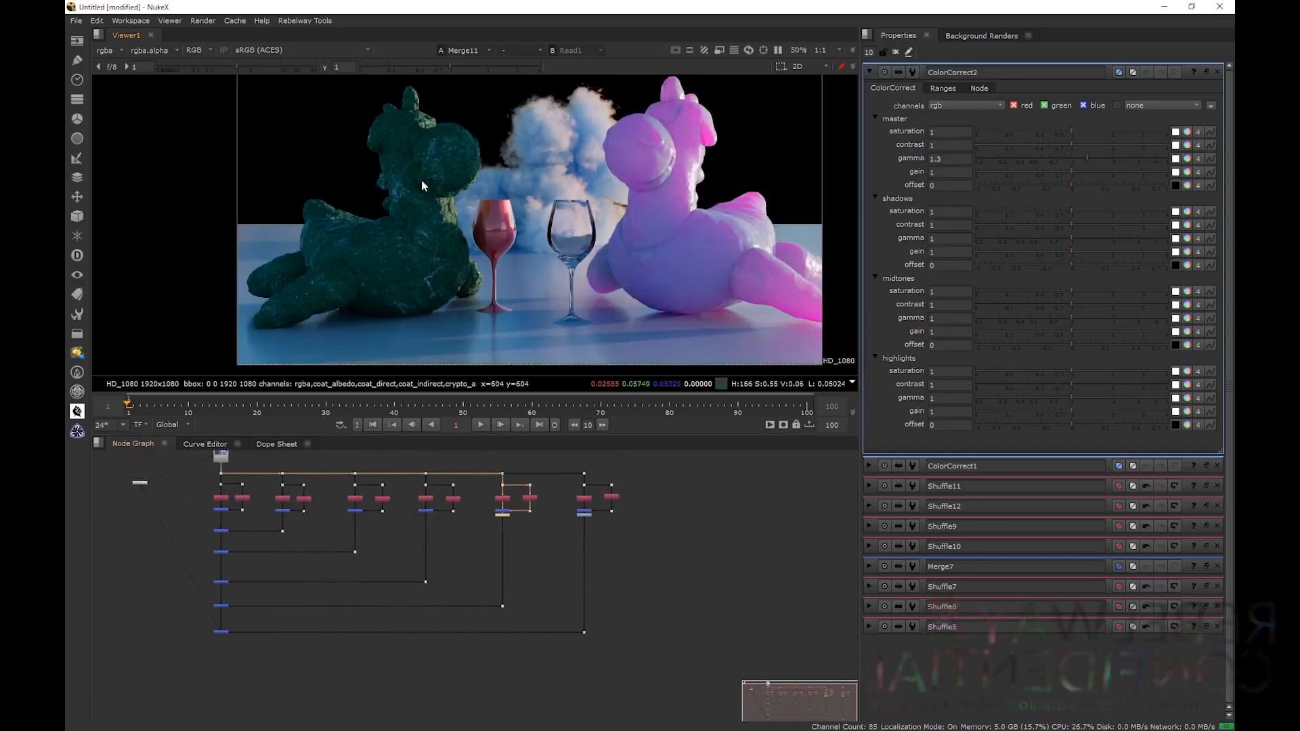
pyautogui.moveTo(416, 235); pyautogui.dragTo(408, 273)
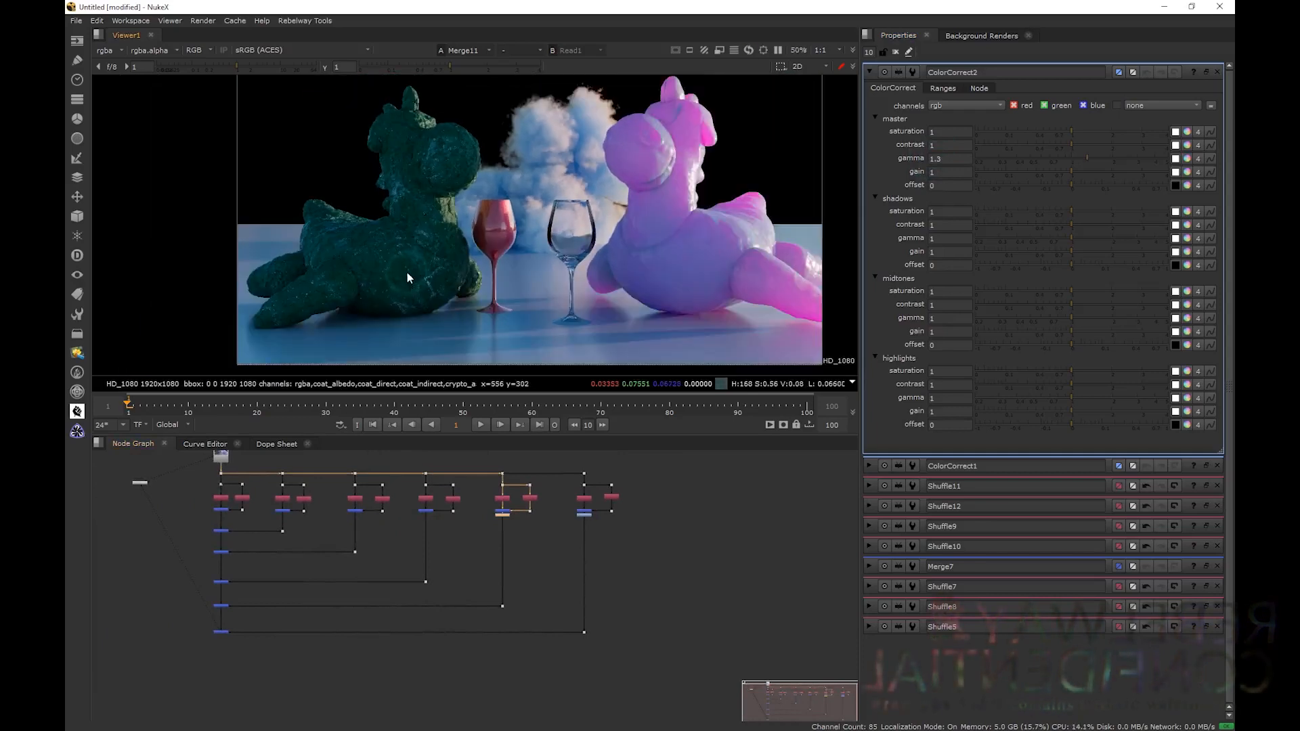
pyautogui.click(220, 500)
pyautogui.press('1')
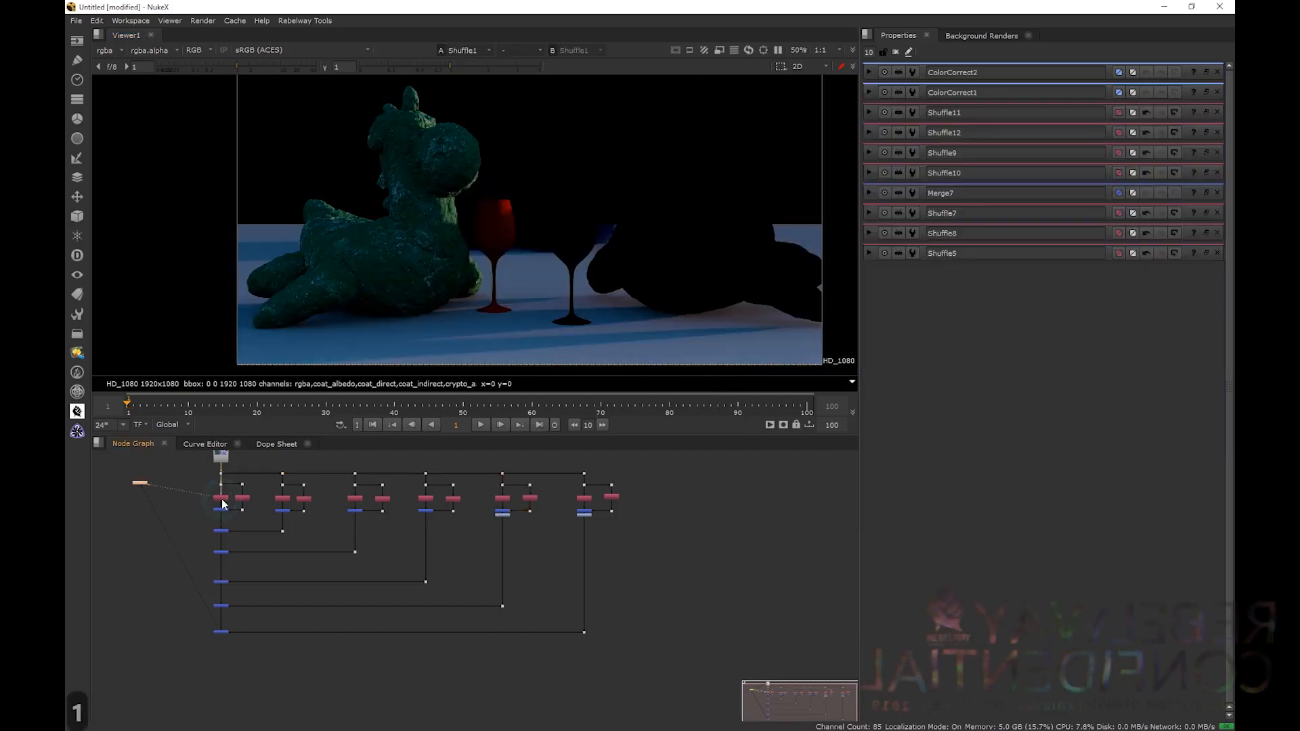
# - Add a ColorCorrect directly below the diffuse branch's direct-plus-indirect Merge, view it, and open its properties
pyautogui.scroll(6, 220, 504)
pyautogui.press('c')
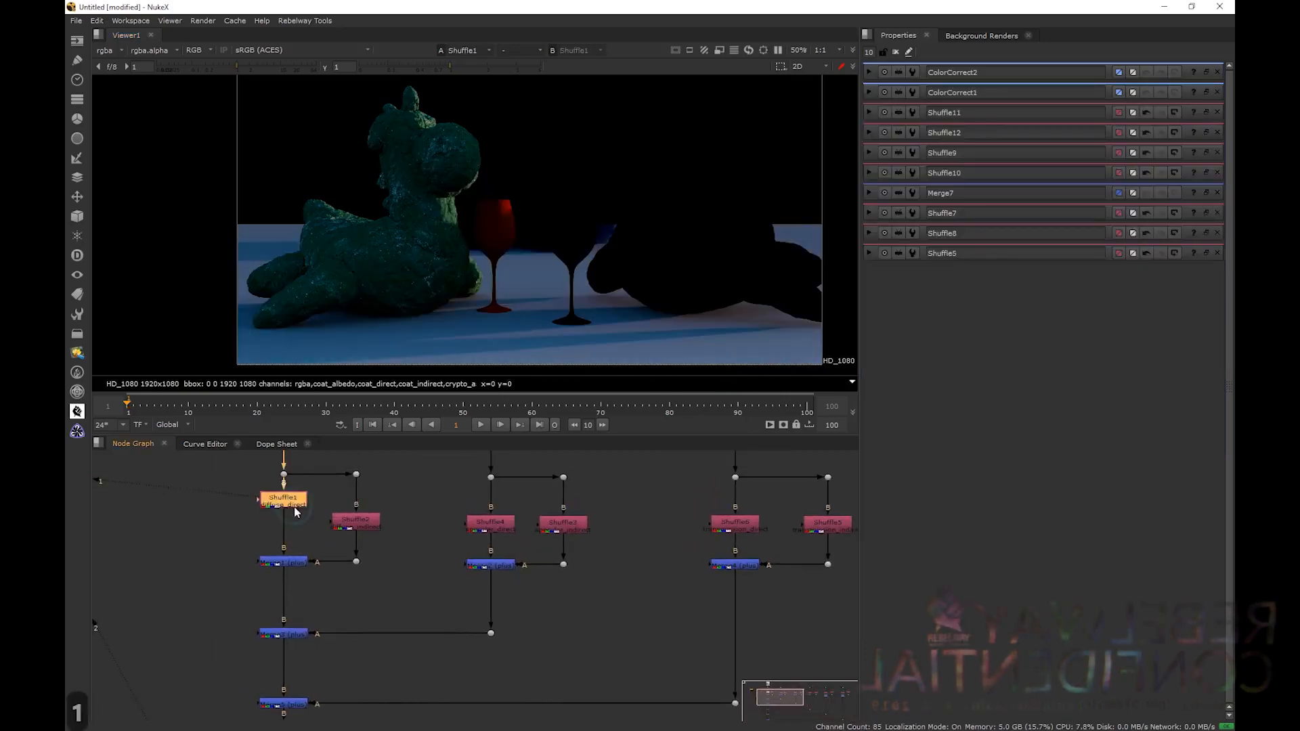
pyautogui.hotkey('ctrl', 'shift', 'x')
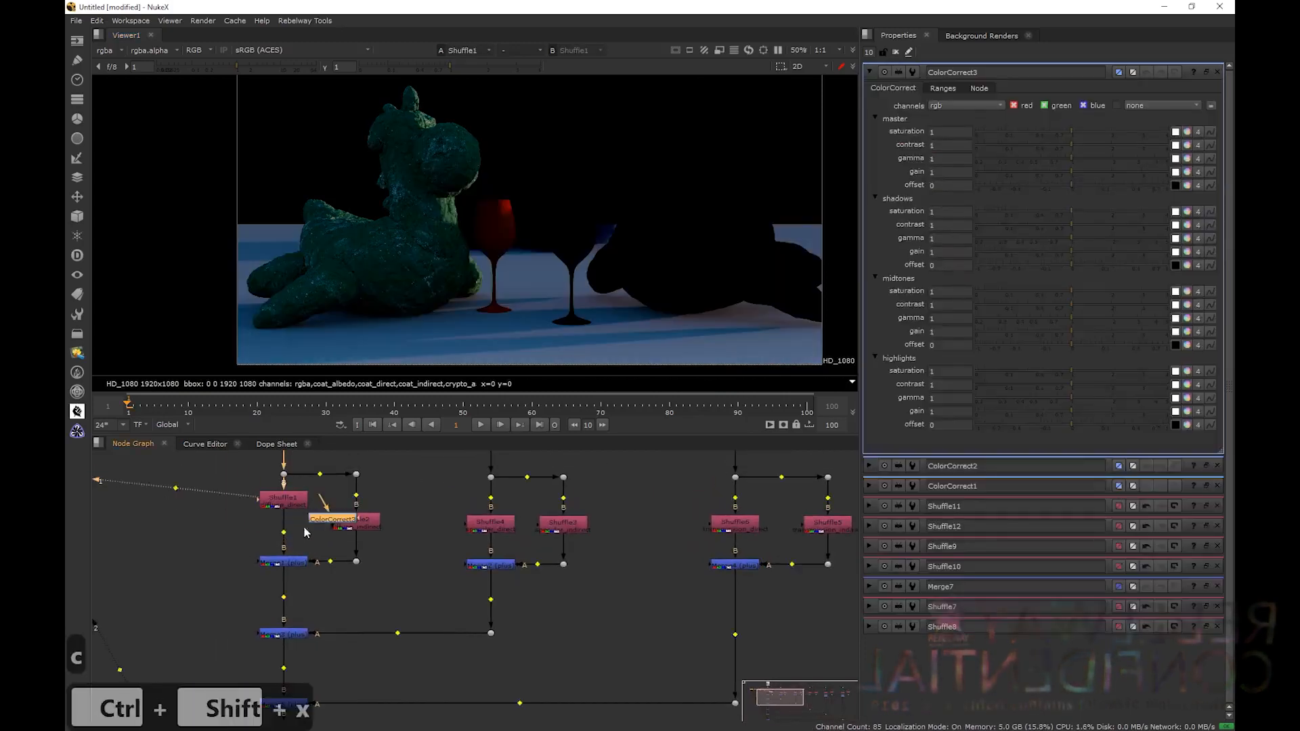
pyautogui.click(298, 516)
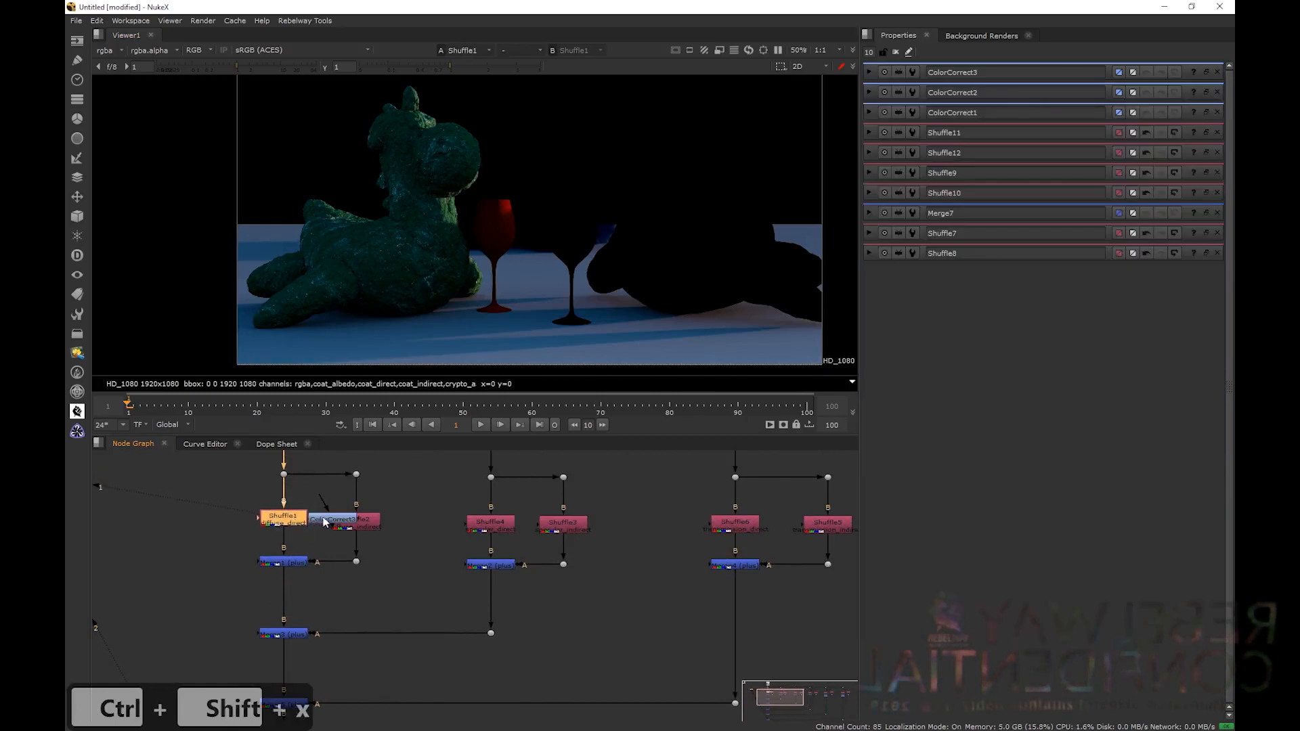
pyautogui.moveTo(330, 522); pyautogui.dragTo(283, 596)
pyautogui.press('1')
pyautogui.doubleClick(283, 594)
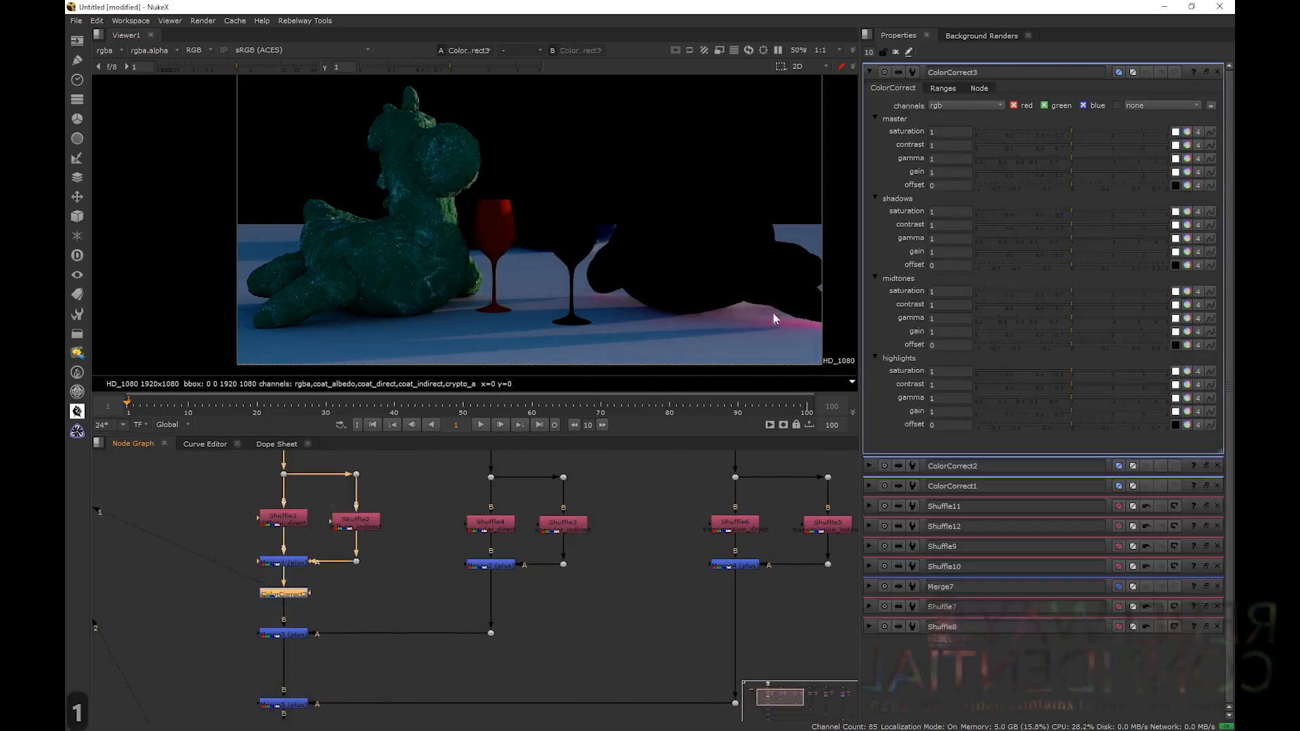
# - Set the diffuse ColorCorrect's master saturation to 0.4 and tint its gain cyan with red at 0.333333
pyautogui.press('ctrl')
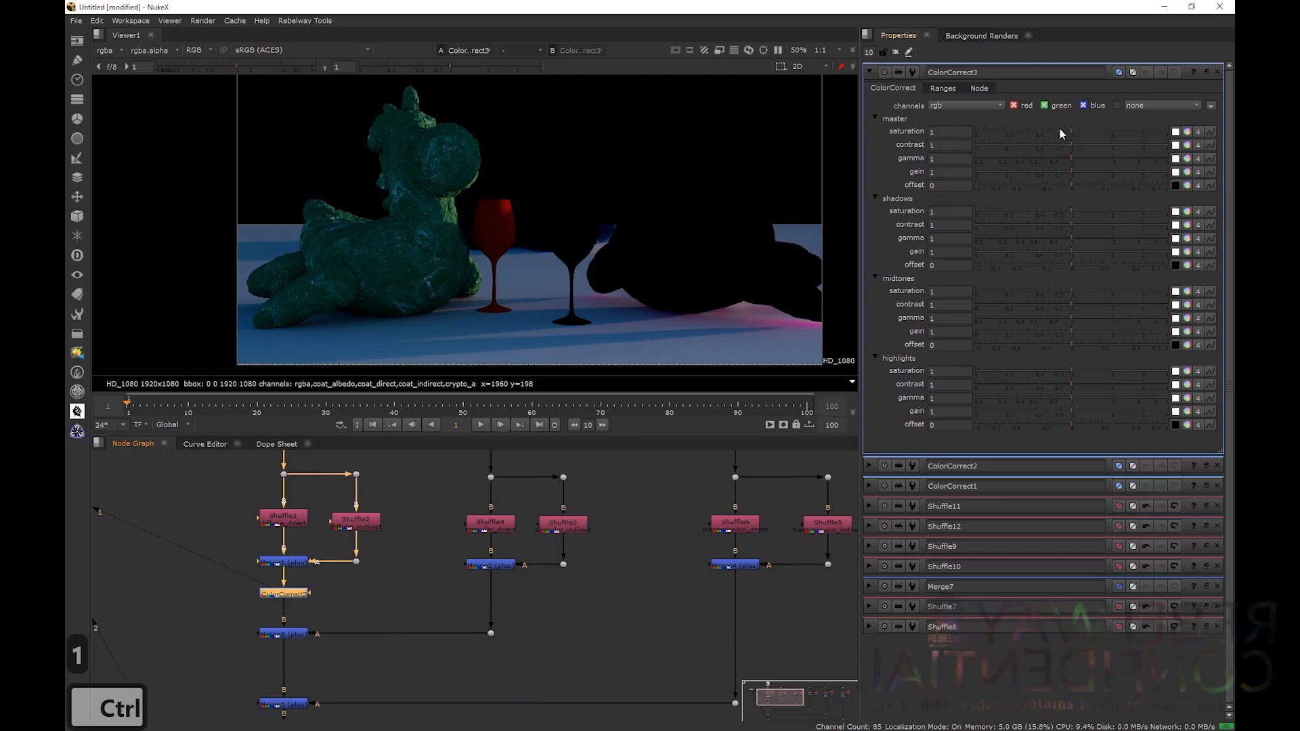
pyautogui.keyDown('ctrl'); pyautogui.click(1033, 128); pyautogui.keyUp('ctrl')
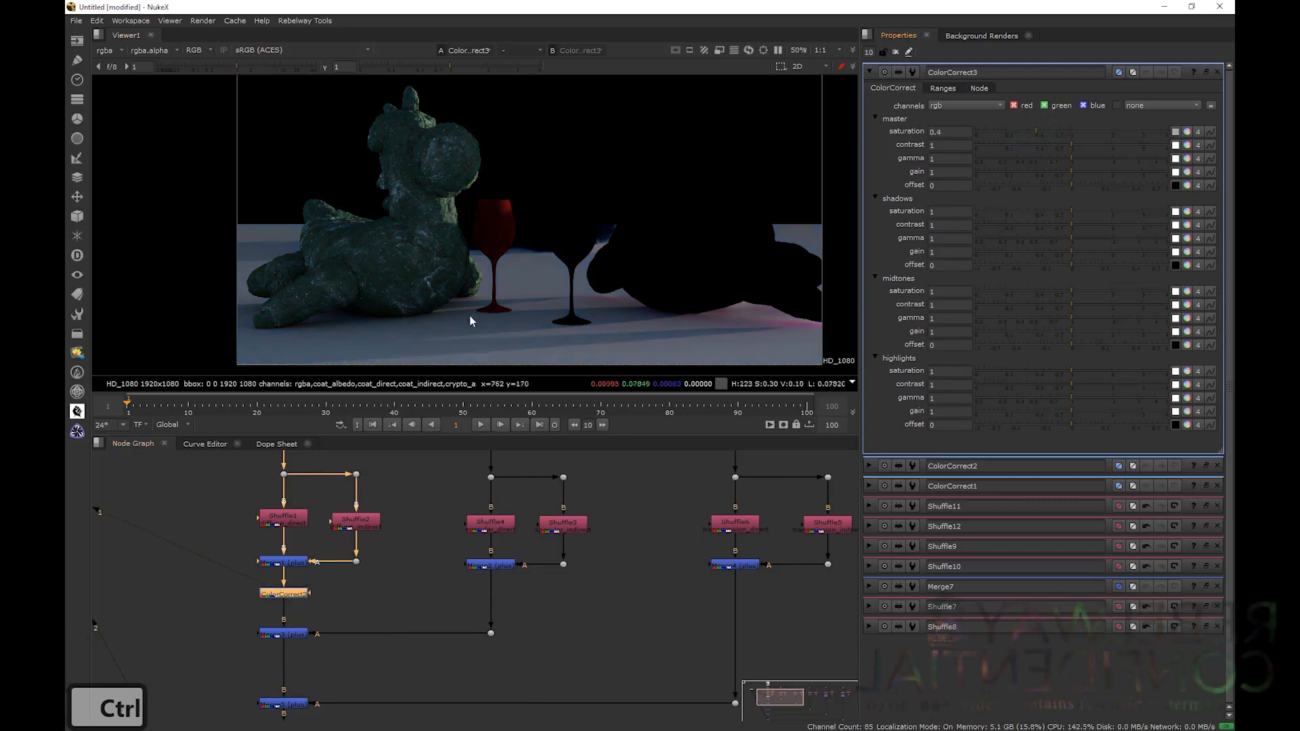
pyautogui.keyDown('ctrl'); pyautogui.click(1186, 172); pyautogui.keyUp('ctrl')
pyautogui.click(220, 394)
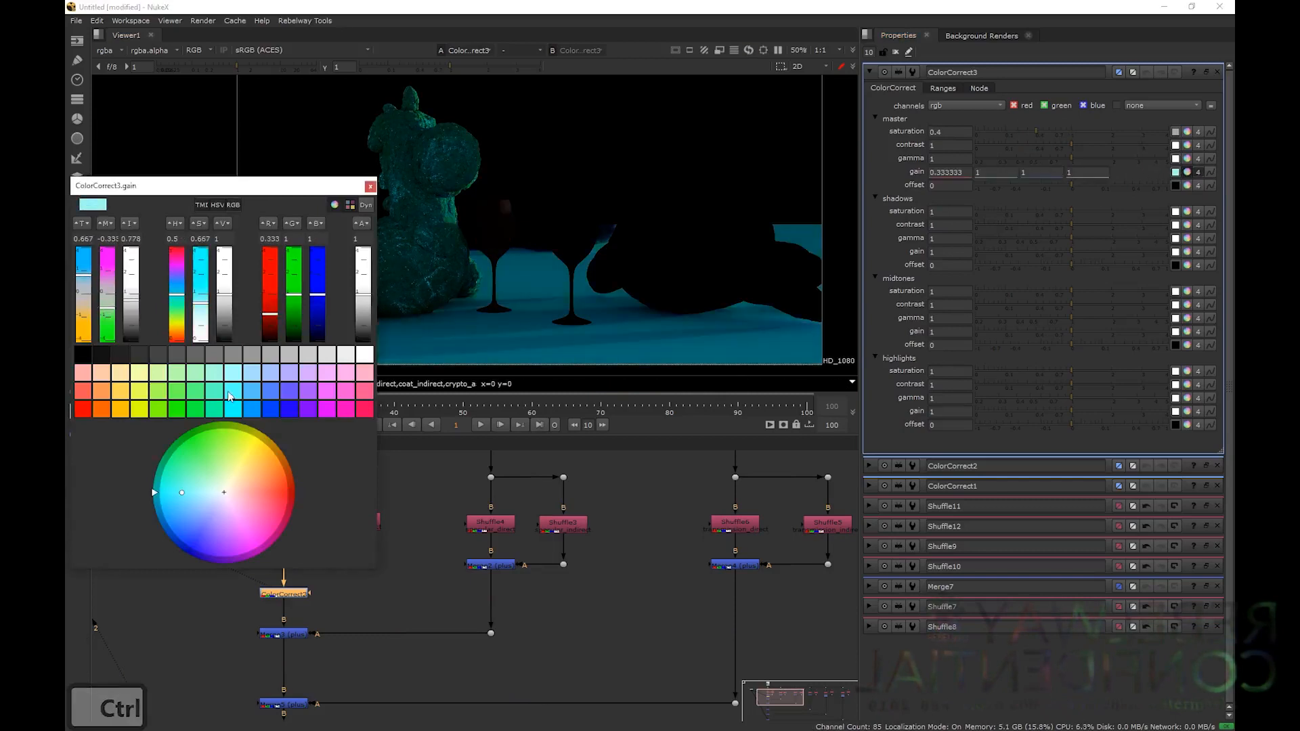
pyautogui.click(370, 186)
# - Shift the diffuse gain's colour temperature to -1.1 for a warm yellow of red 1.216667, green 1 and blue 0.116667
pyautogui.keyDown('ctrl'); pyautogui.click(1186, 172); pyautogui.keyUp('ctrl')
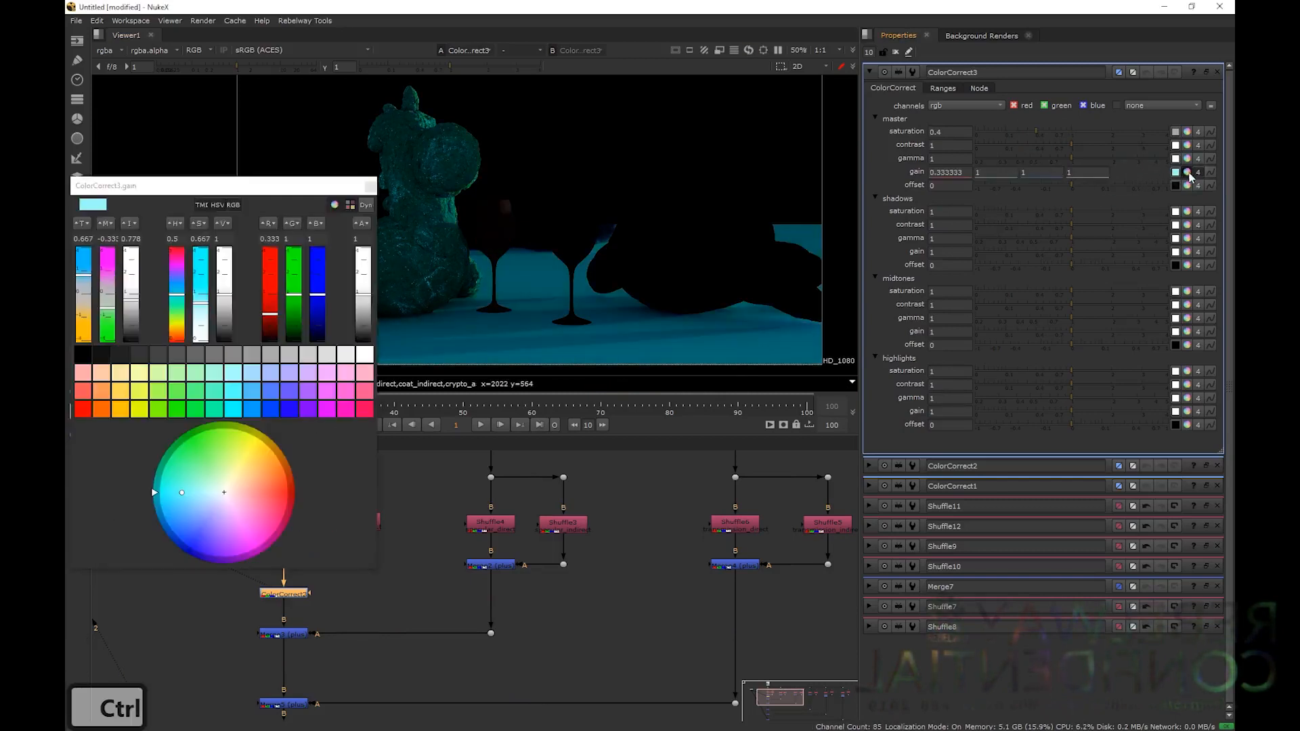
pyautogui.click(84, 322)
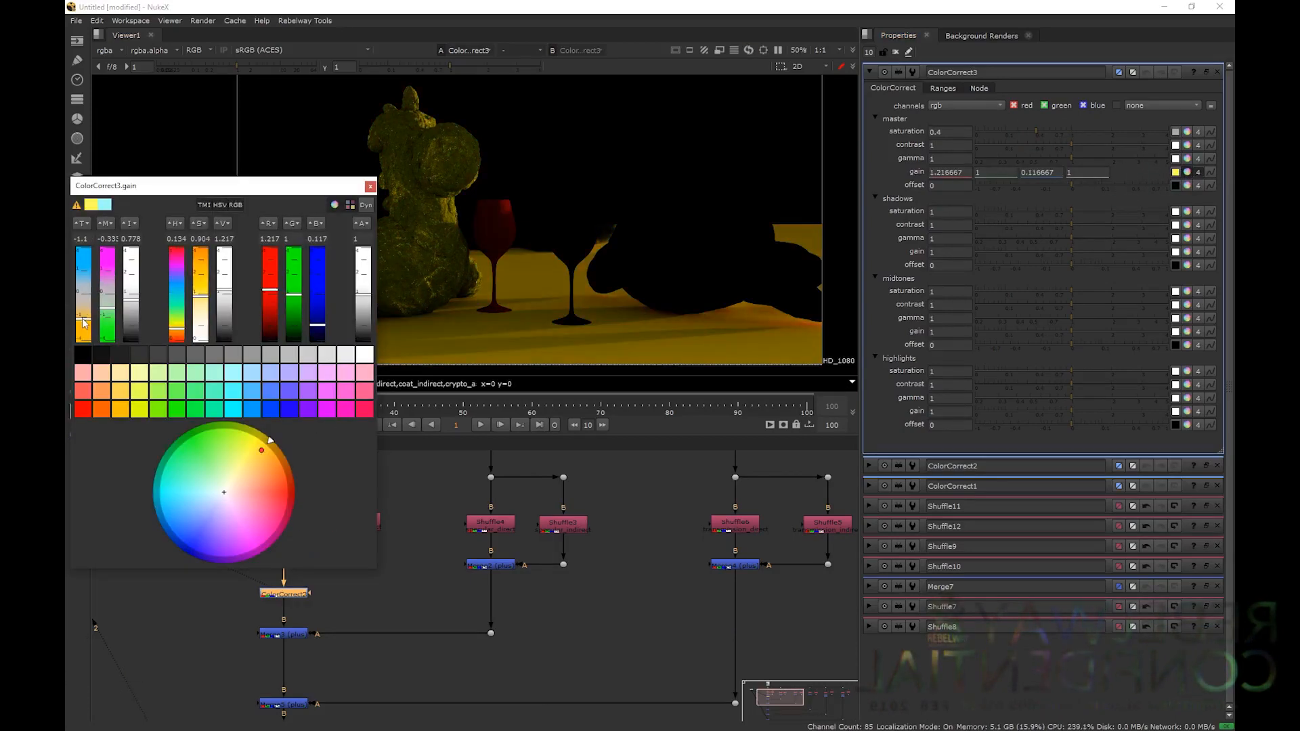
pyautogui.click(370, 186)
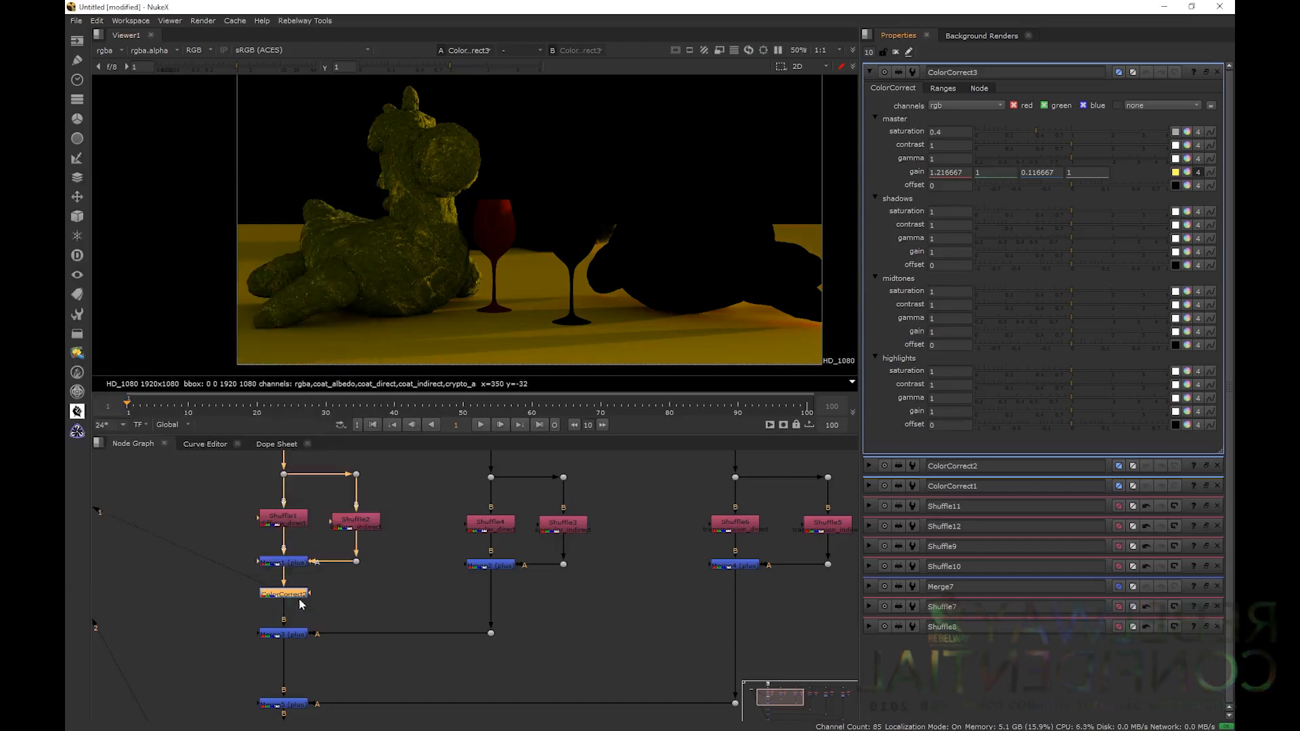
# - Disable and delete the ColorCorrect below the diffuse branch's direct-plus-indirect Merge
pyautogui.press('d')
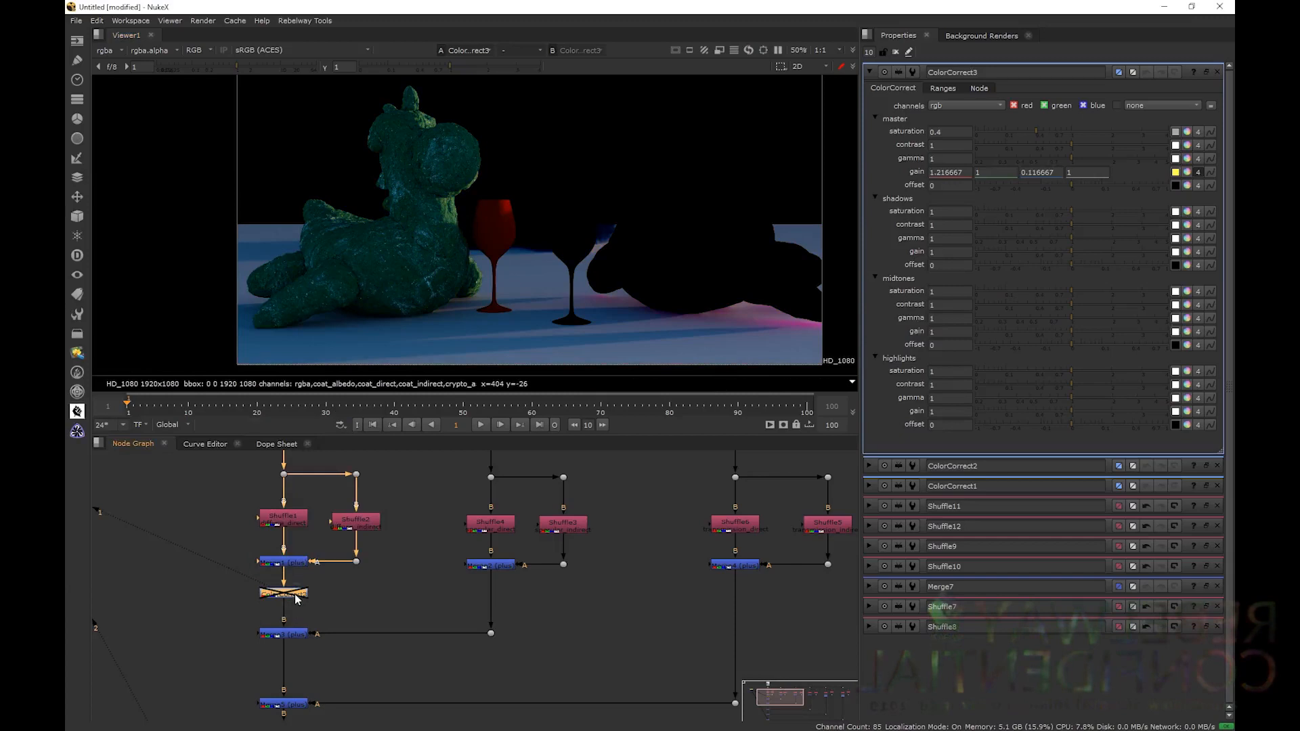
pyautogui.press('Delete')
pyautogui.click(364, 521)
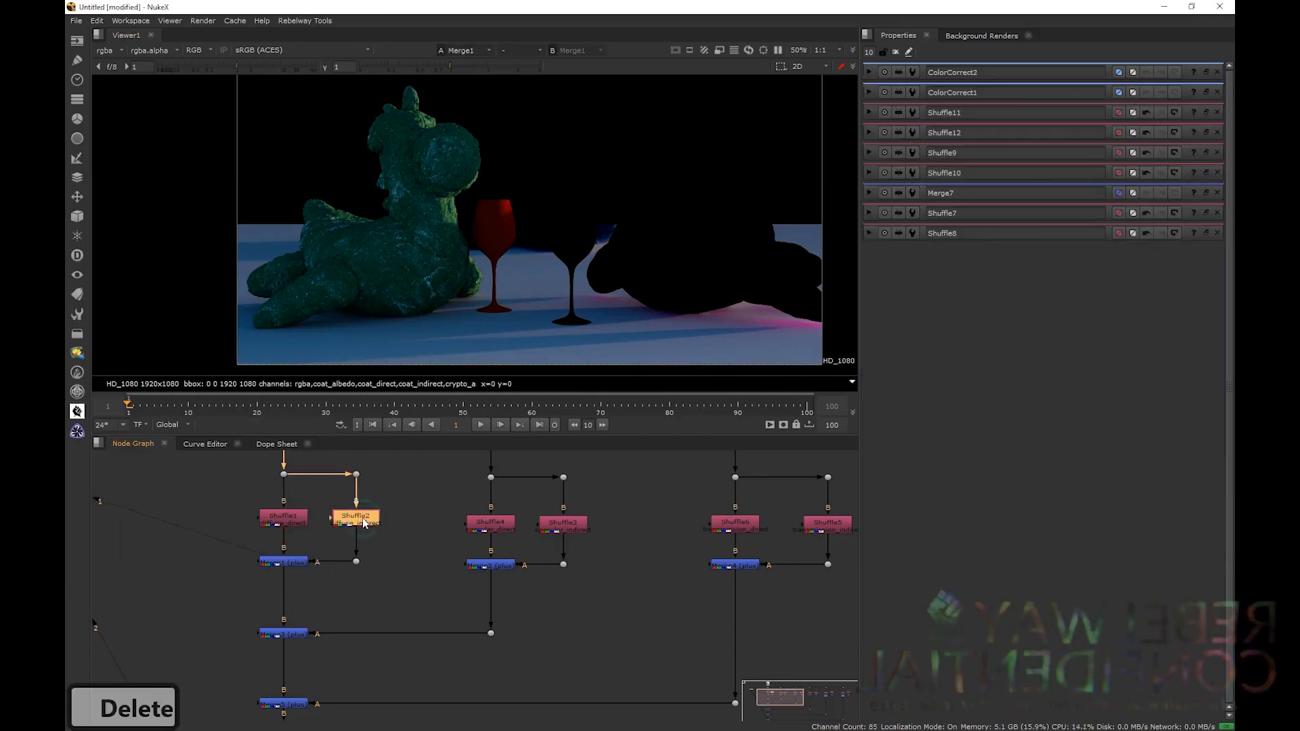
pyautogui.click(278, 530)
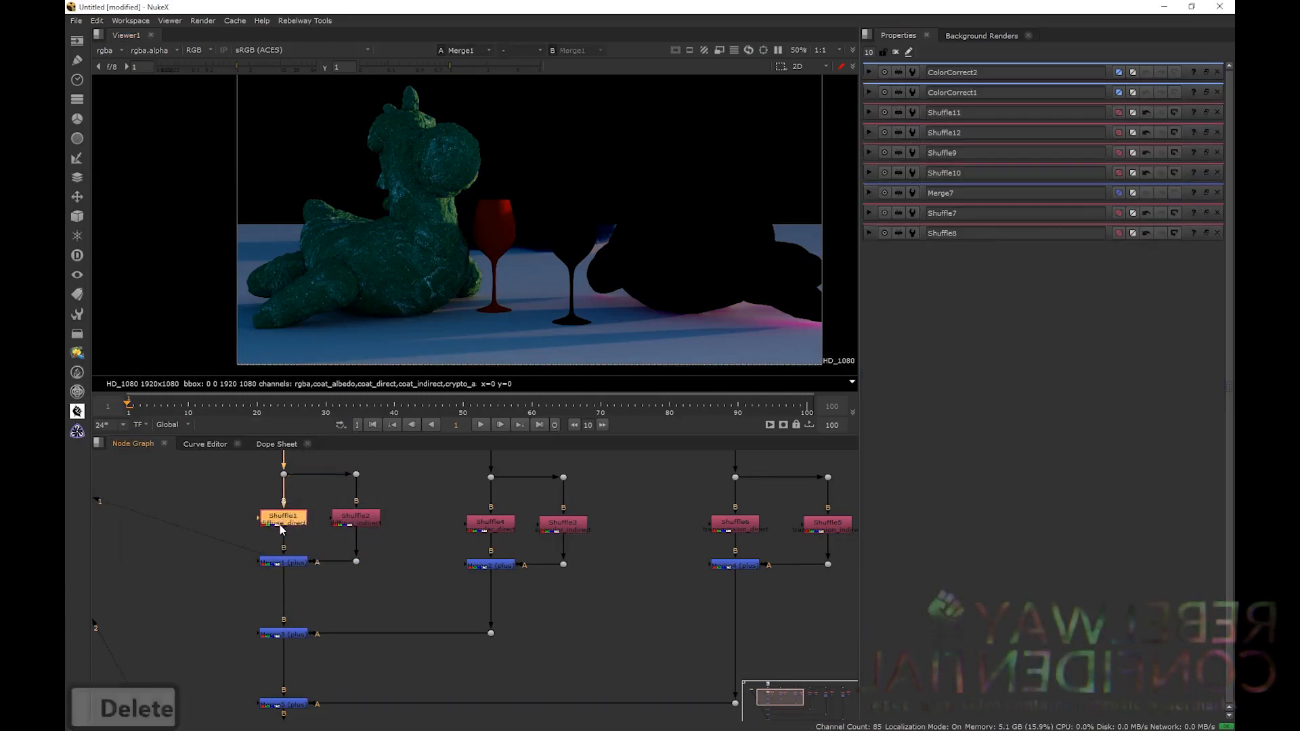
# - Duplicate the diffuse direct Shuffle beside the original and feed the copy from a new Dot branched off the diffuse pipe
pyautogui.click(476, 526)
pyautogui.moveTo(339, 544); pyautogui.dragTo(484, 561, button='middle')
pyautogui.click(430, 533)
pyautogui.hotkey('ctrl', 'c')
pyautogui.hotkey('ctrl', 'v')
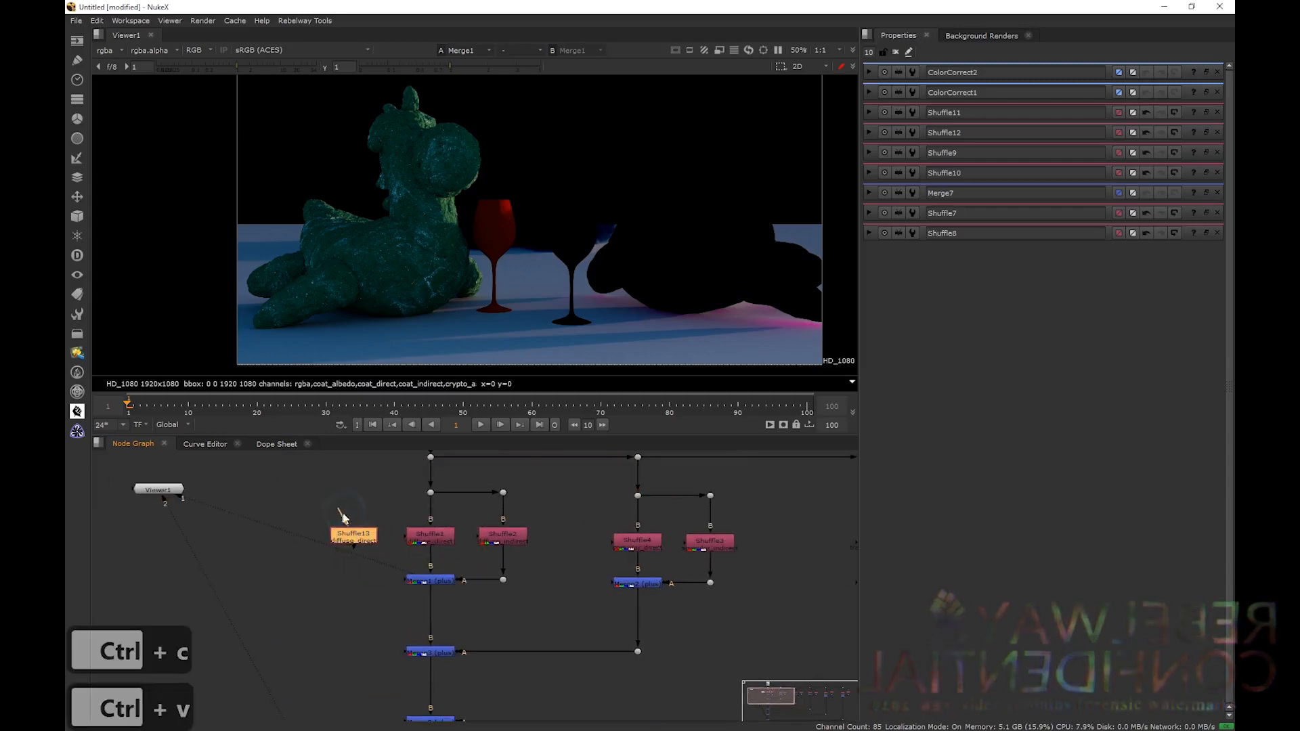
pyautogui.moveTo(429, 495); pyautogui.dragTo(353, 497)
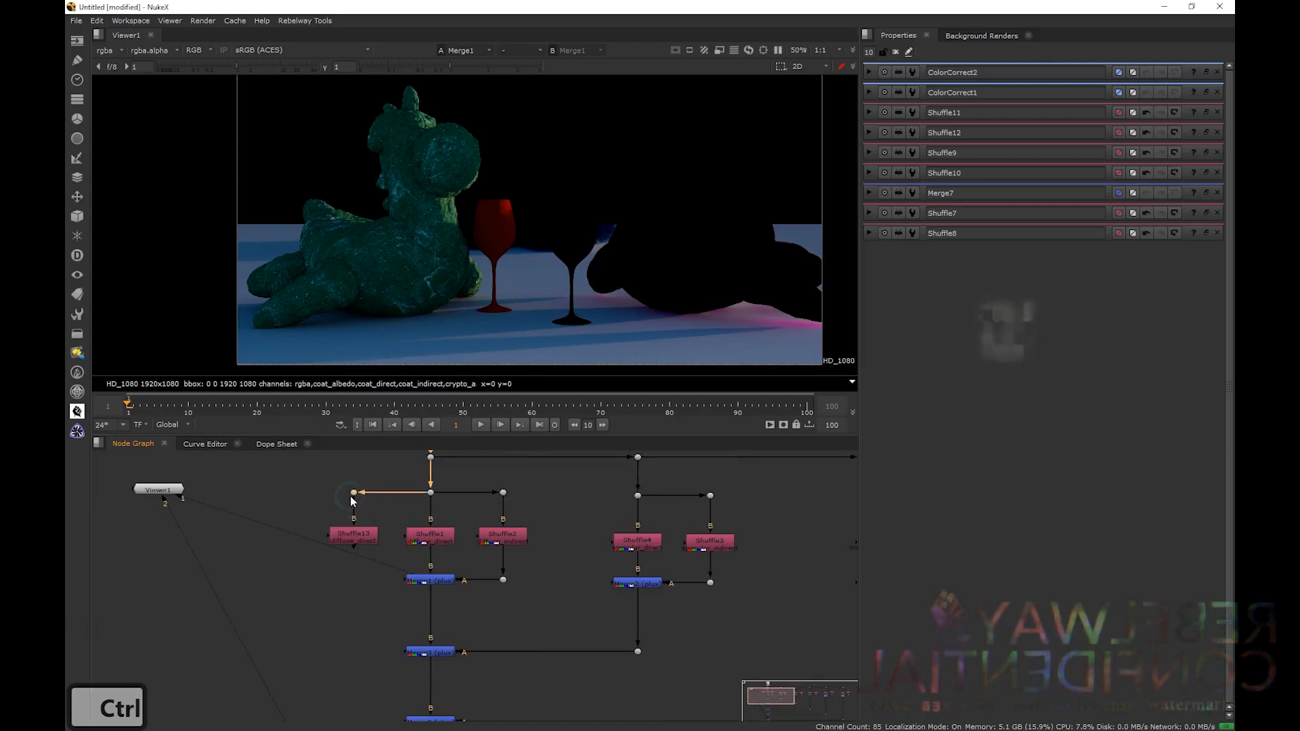
# - View the duplicated Shuffle and set its input layer to diffuse_albedo
pyautogui.click(352, 540)
pyautogui.press('1')
pyautogui.doubleClick(374, 538)
pyautogui.click(949, 139)
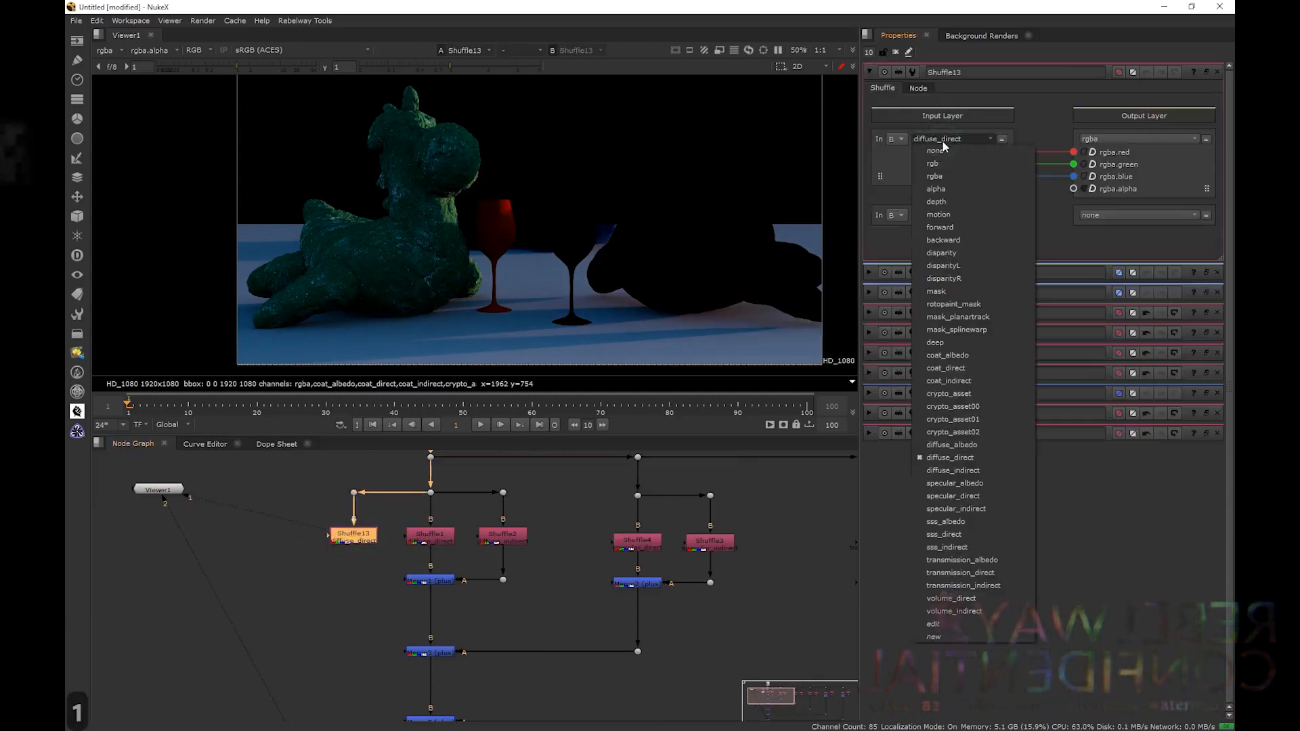
pyautogui.click(961, 444)
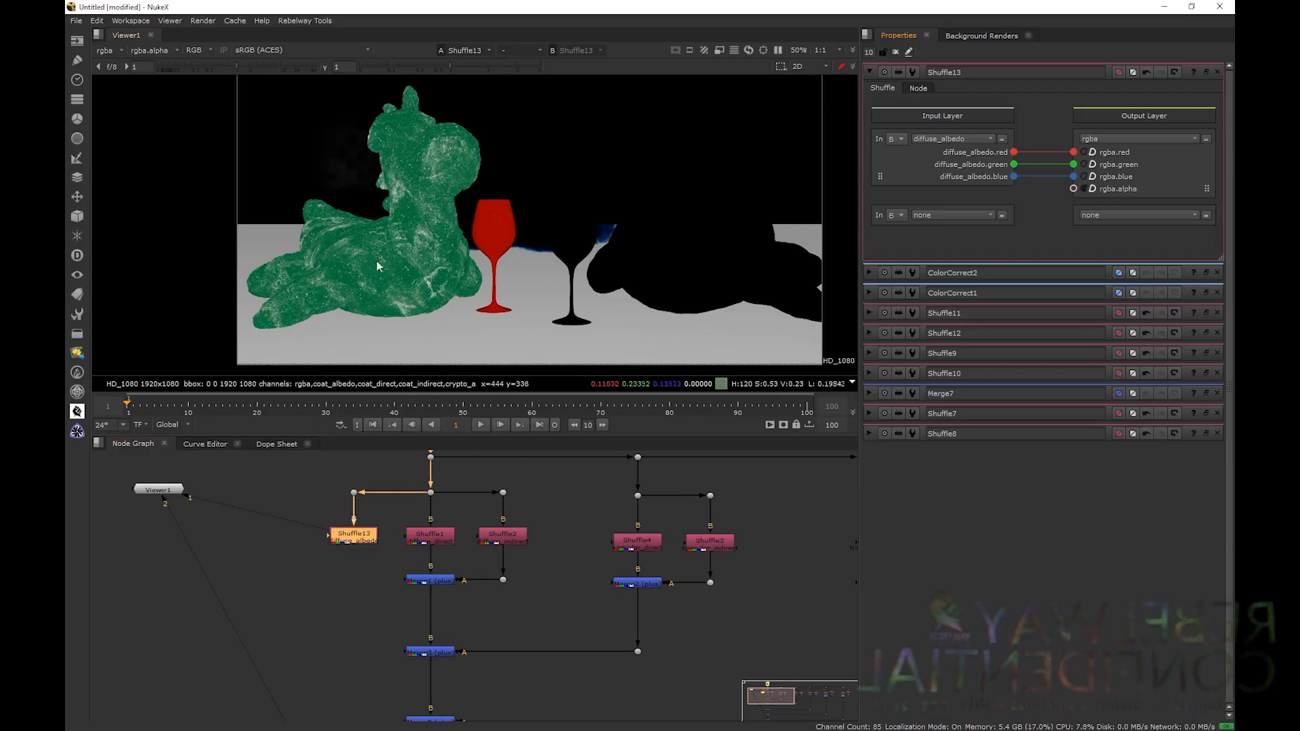
# - Compare the diffuse albedo Shuffle with the diffuse direct Shuffle in the viewer
pyautogui.click(435, 537)
pyautogui.click(365, 537)
pyautogui.press('1')
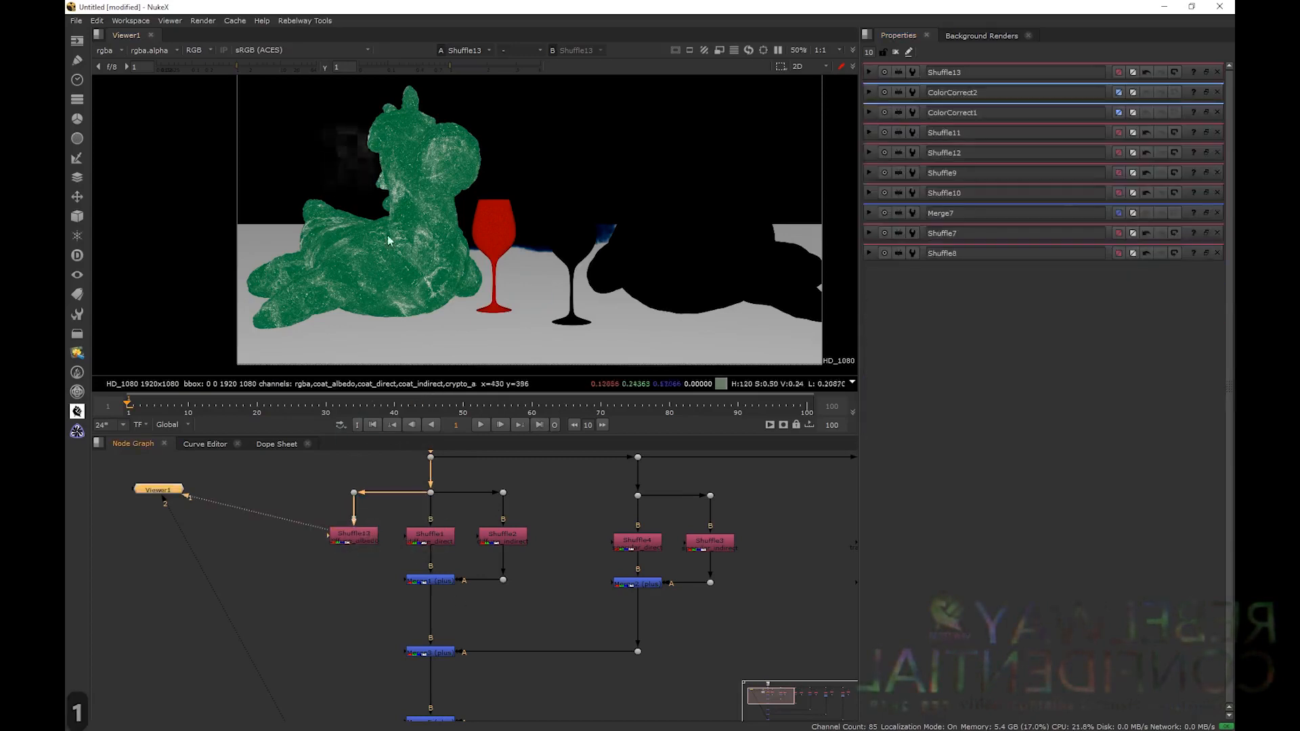
pyautogui.click(425, 539)
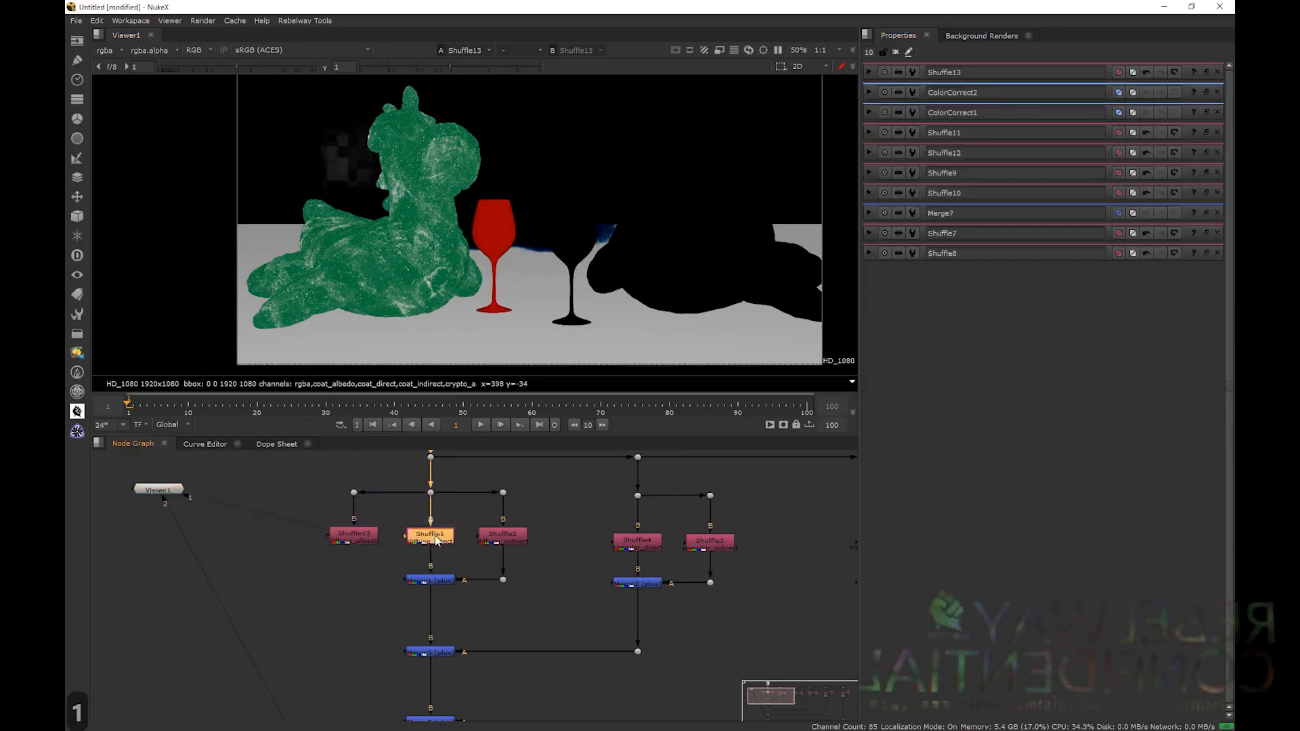
pyautogui.press('1')
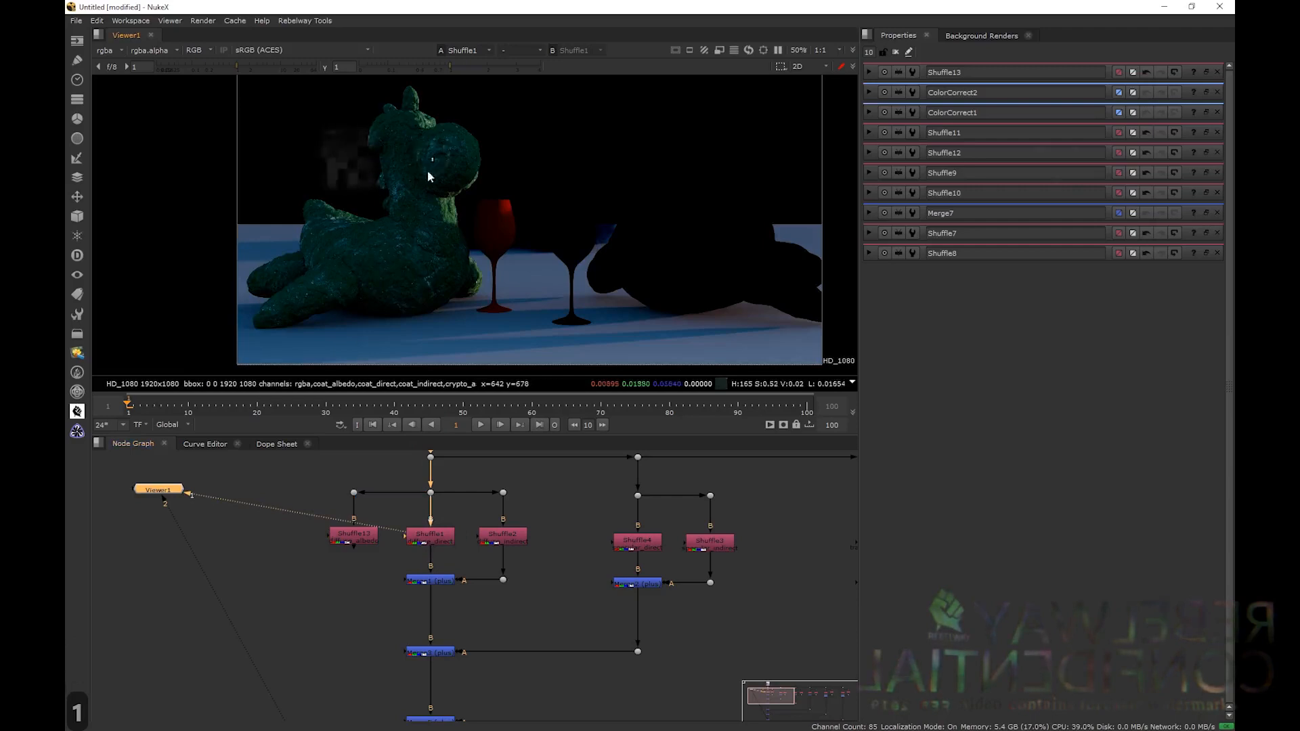
pyautogui.doubleClick(355, 539)
pyautogui.press('1')
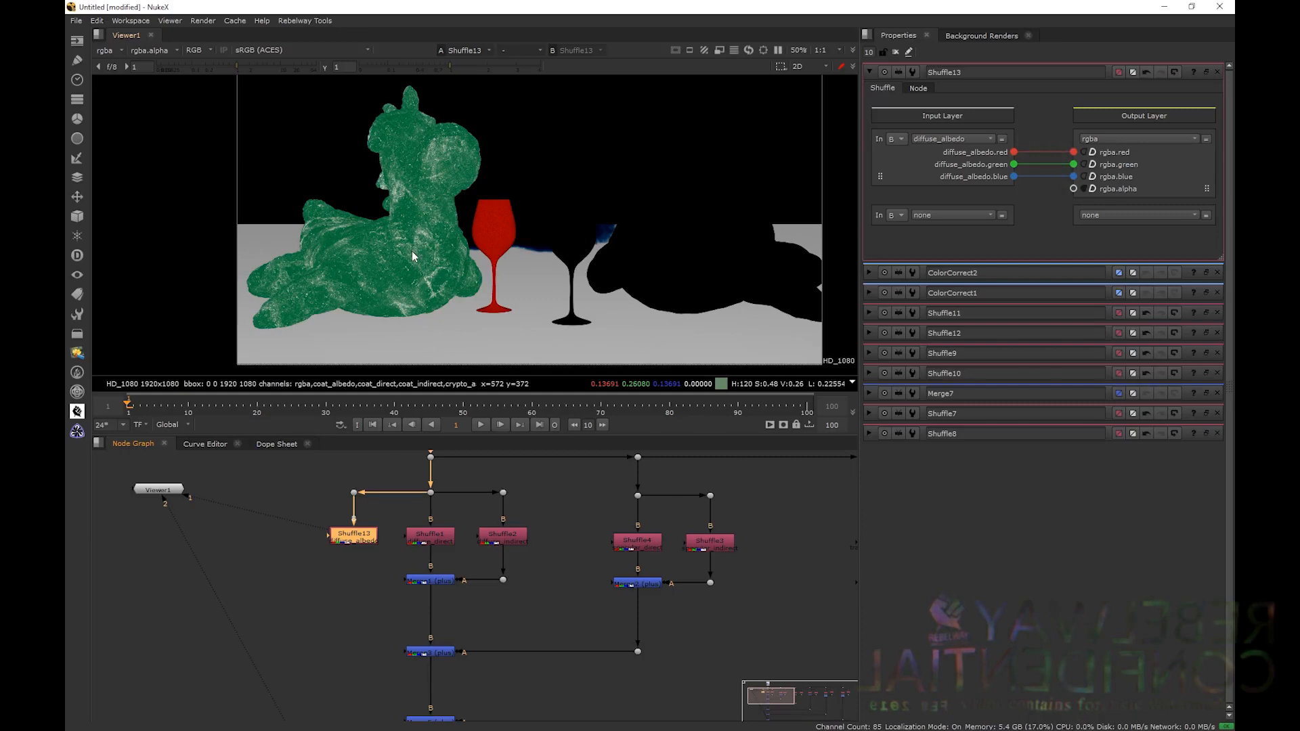
# - Move the diffuse direct-plus-indirect Merge and its Dot lower, and add a Merge joining the albedo and direct Shuffles
pyautogui.moveTo(536, 566); pyautogui.dragTo(384, 608)
pyautogui.moveTo(452, 583); pyautogui.dragTo(450, 616)
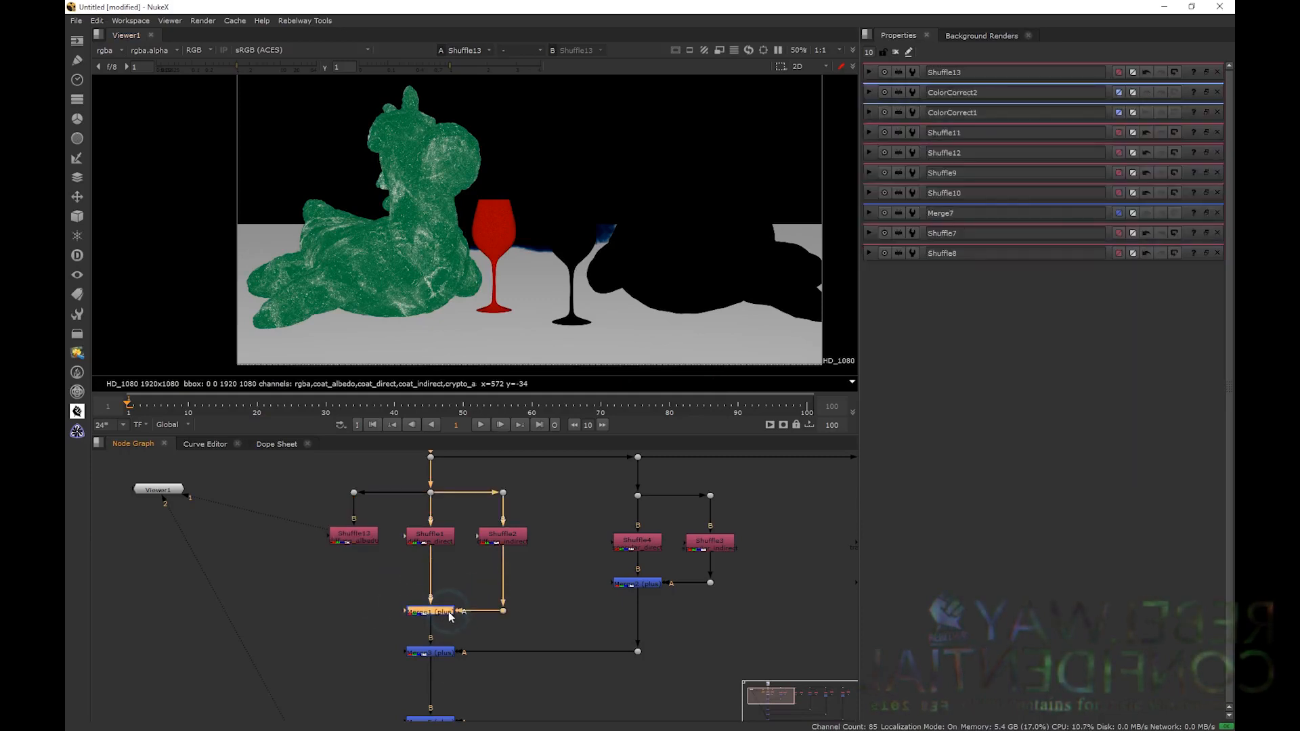
pyautogui.click(355, 566)
pyautogui.press('m')
pyautogui.moveTo(376, 576); pyautogui.dragTo(360, 539)
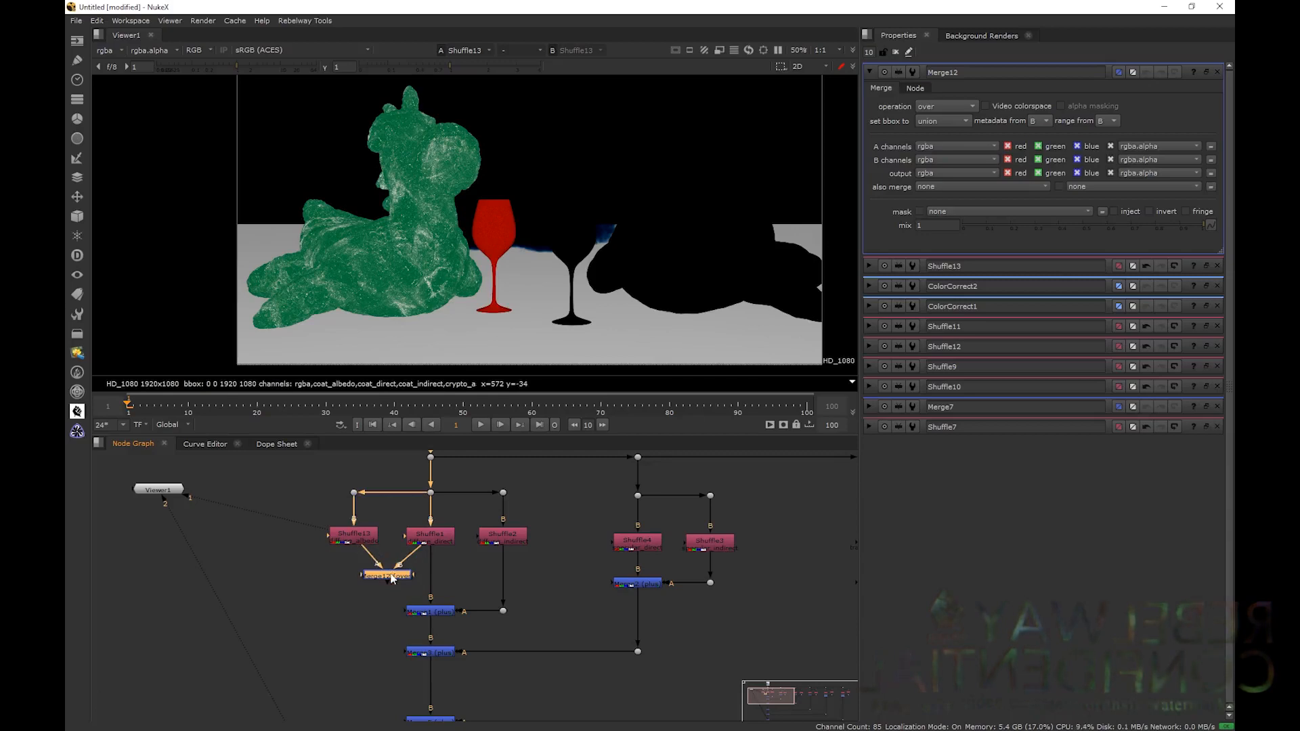
# - View the new Merge, set its operation to divide, swap its A and B inputs, and align it under the albedo Shuffle
pyautogui.press('1')
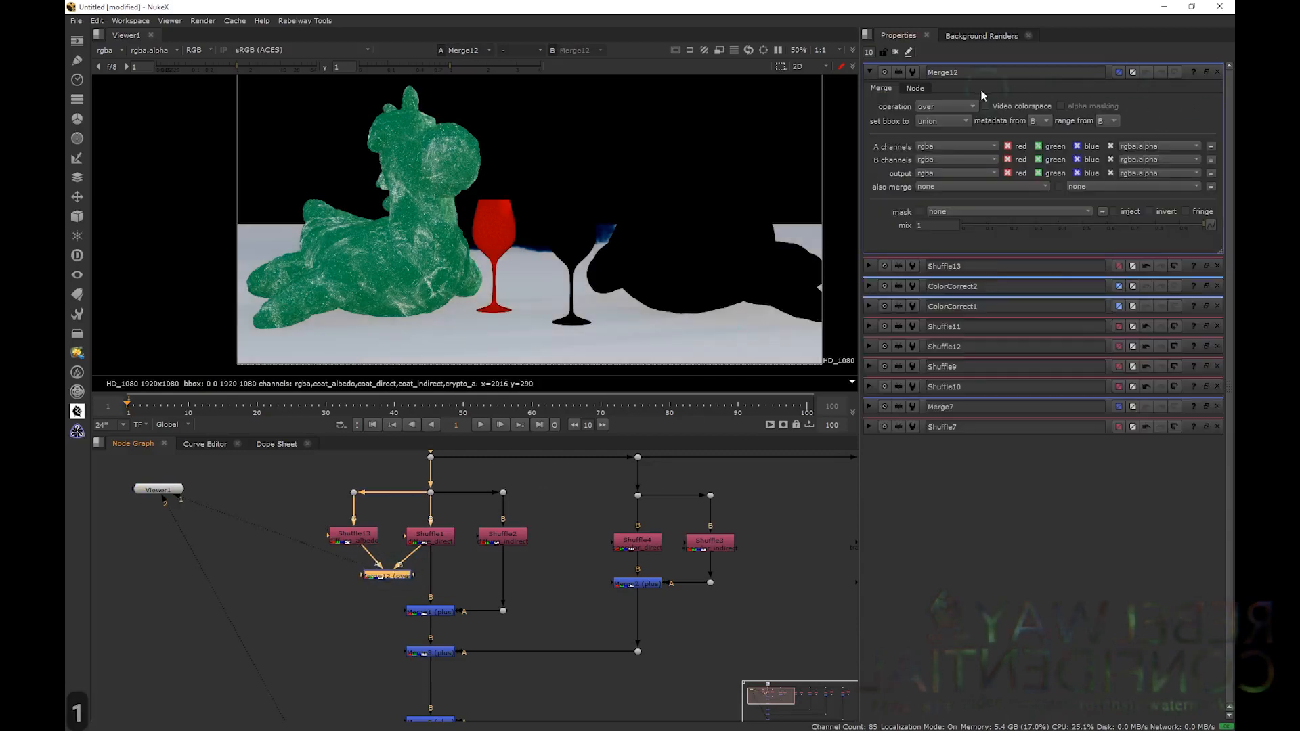
pyautogui.click(941, 107)
pyautogui.click(941, 109)
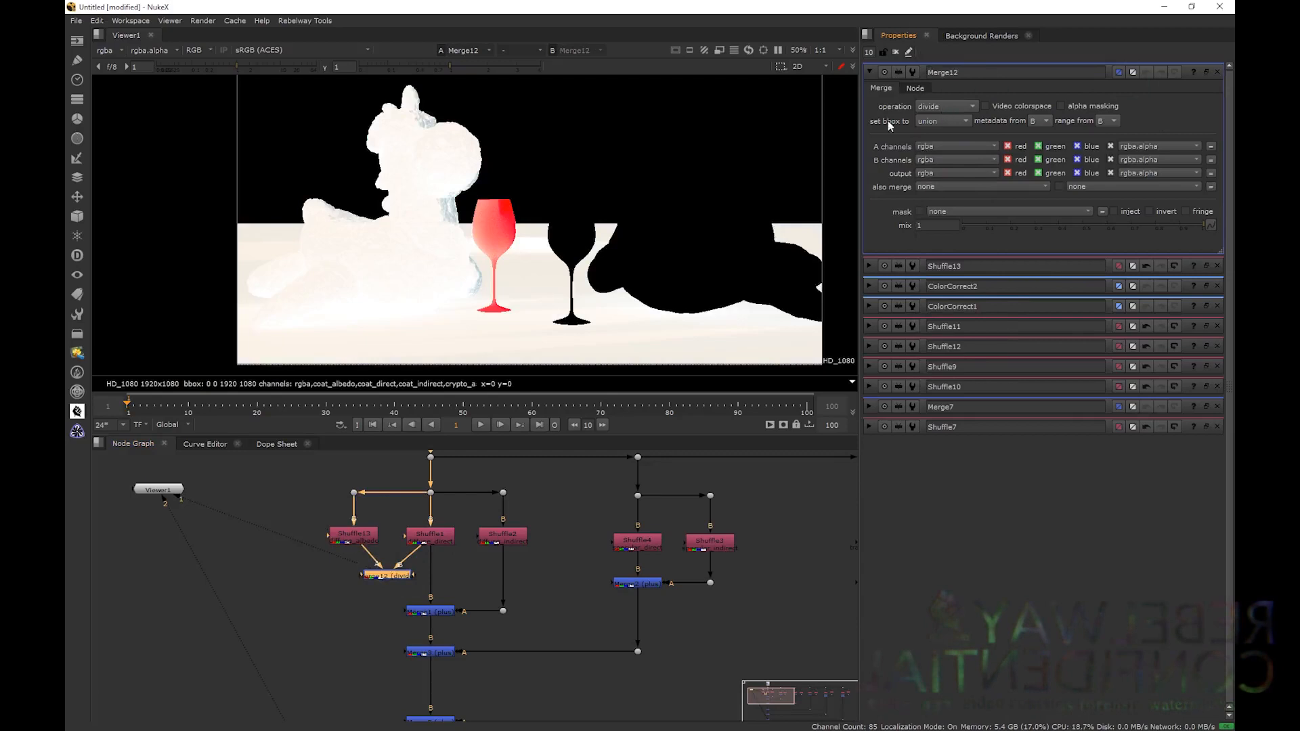
pyautogui.hotkey('shift', 'x')
pyautogui.moveTo(399, 581); pyautogui.dragTo(366, 577)
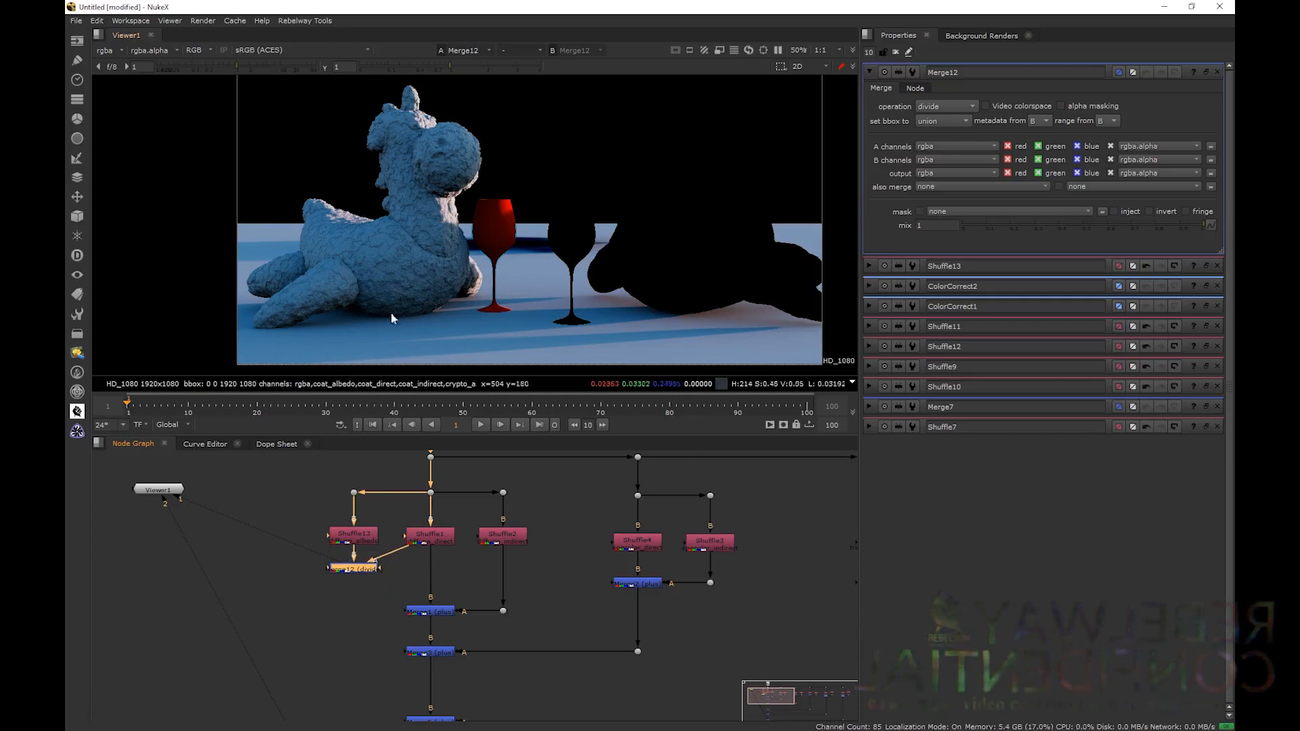
# - Insert a Dot between the albedo Shuffle and the divide Merge, and branch two more Dots off it to the side
pyautogui.moveTo(355, 573); pyautogui.dragTo(440, 560, button='middle')
pyautogui.doubleClick(466, 513)
pyautogui.moveTo(466, 511); pyautogui.dragTo(466, 509)
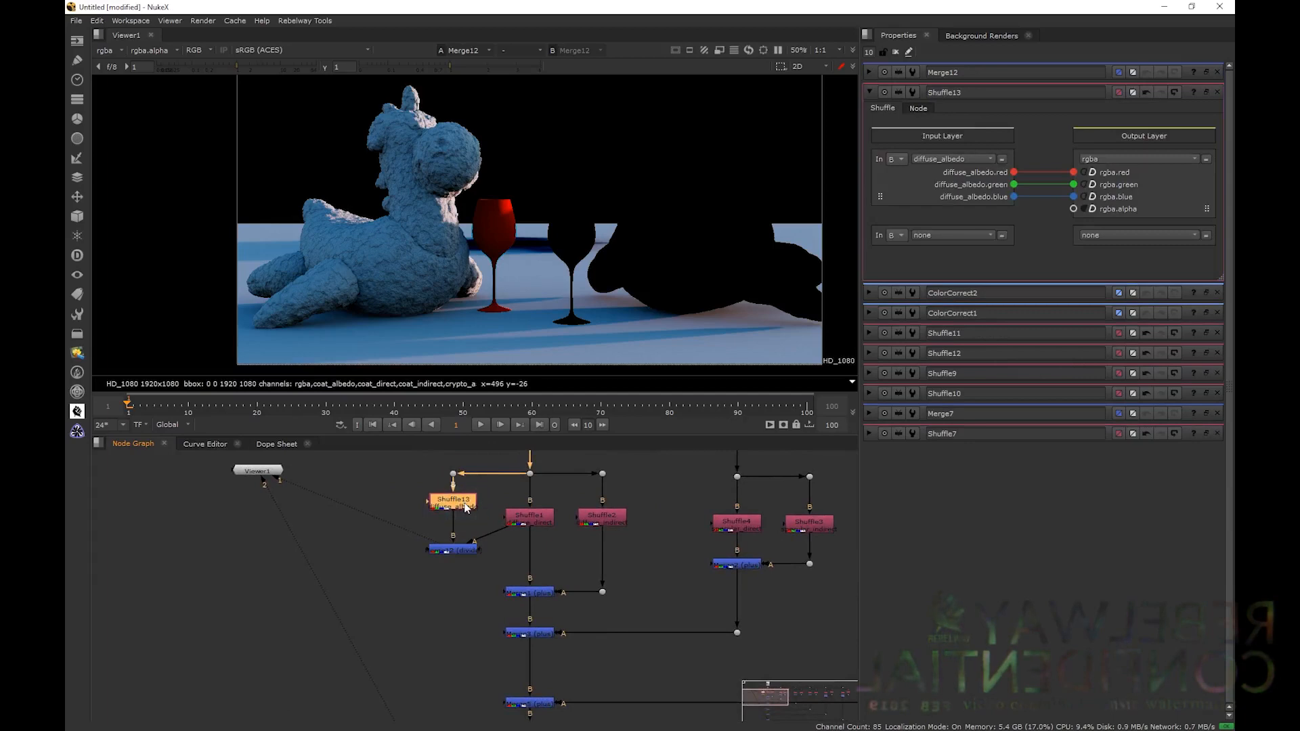
pyautogui.click(472, 517)
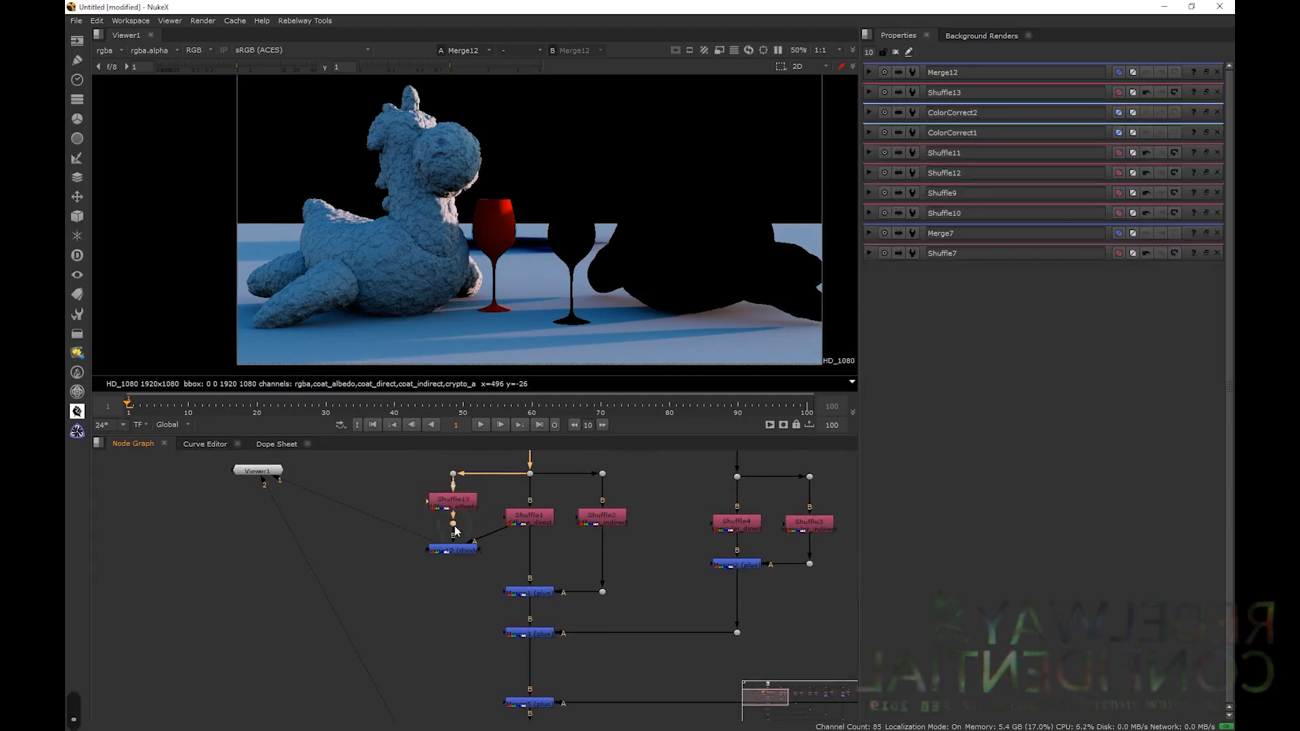
pyautogui.press('.')
pyautogui.moveTo(405, 500); pyautogui.dragTo(386, 525)
pyautogui.press('.')
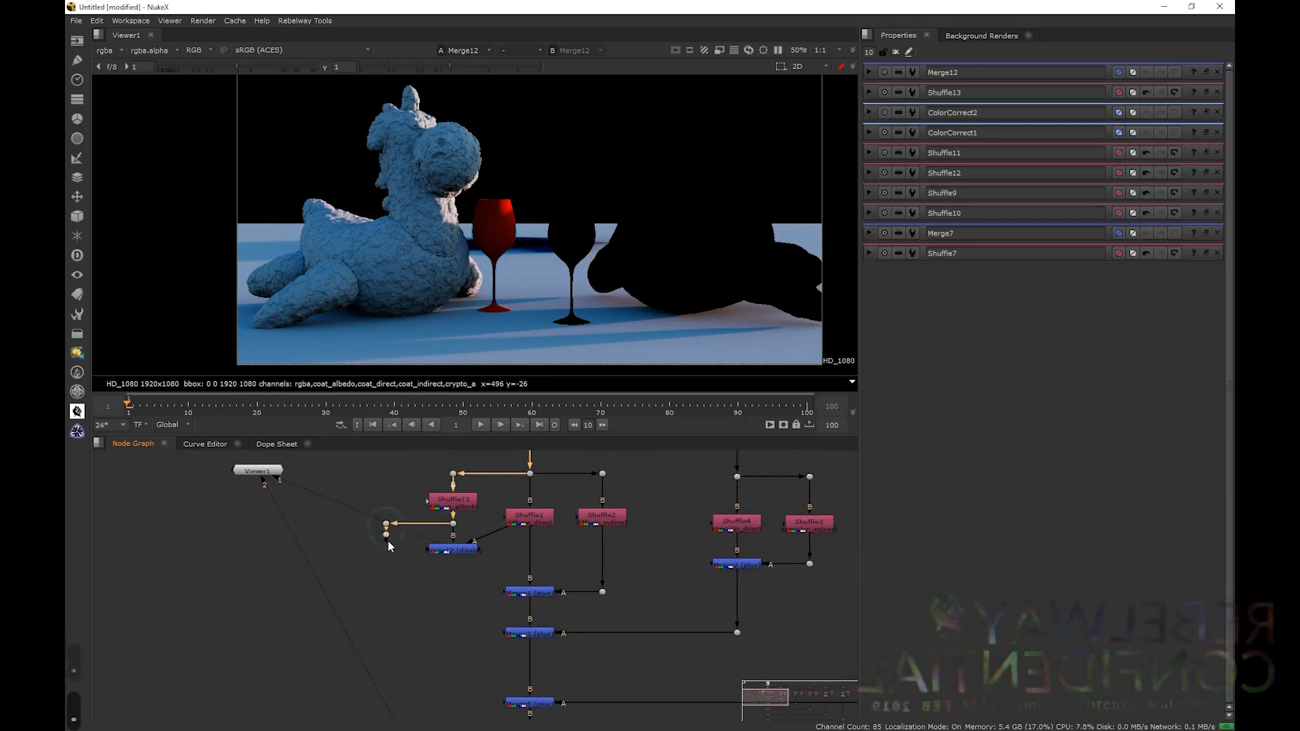
# - Add a Merge below the divide Merge with the albedo side branch as A, and set its operation to multiply
pyautogui.click(447, 589)
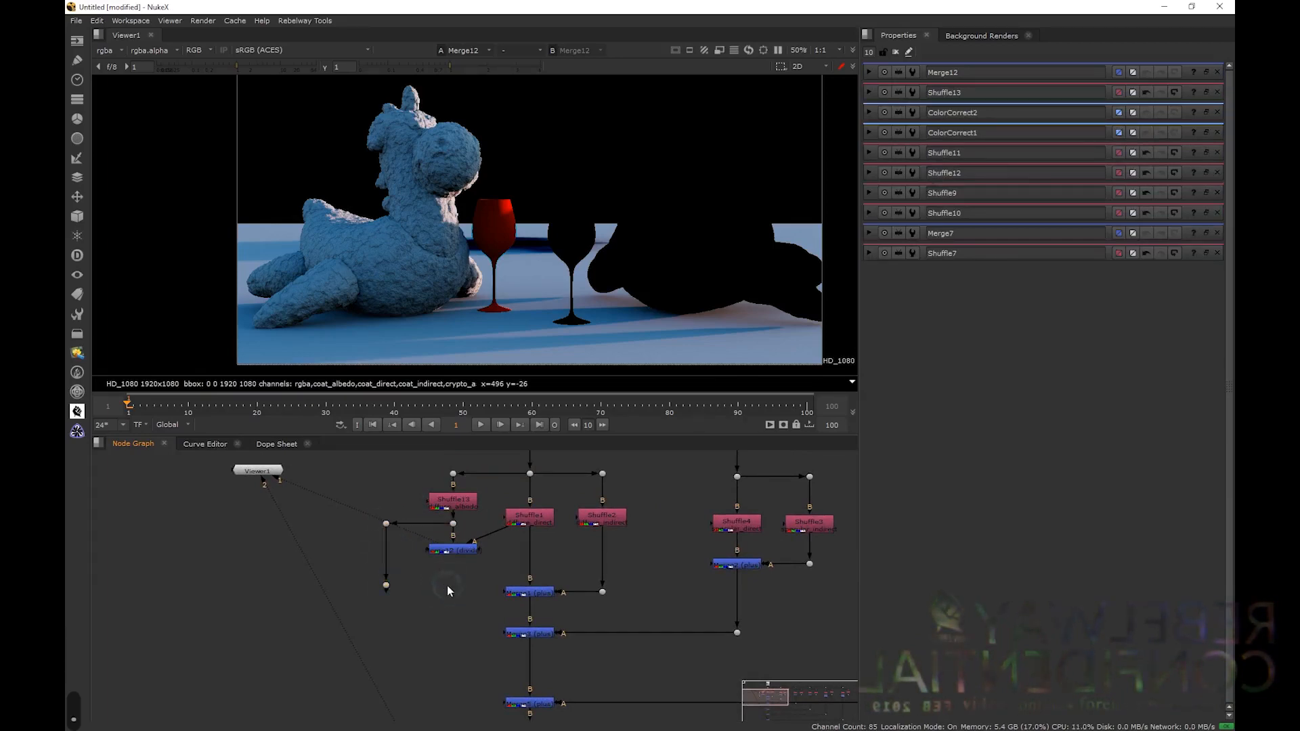
pyautogui.press('m')
pyautogui.moveTo(423, 586); pyautogui.dragTo(389, 589)
pyautogui.moveTo(459, 566)
pyautogui.mouseDown()
pyautogui.moveTo(455, 551)
pyautogui.moveTo(460, 587)
pyautogui.mouseUp()
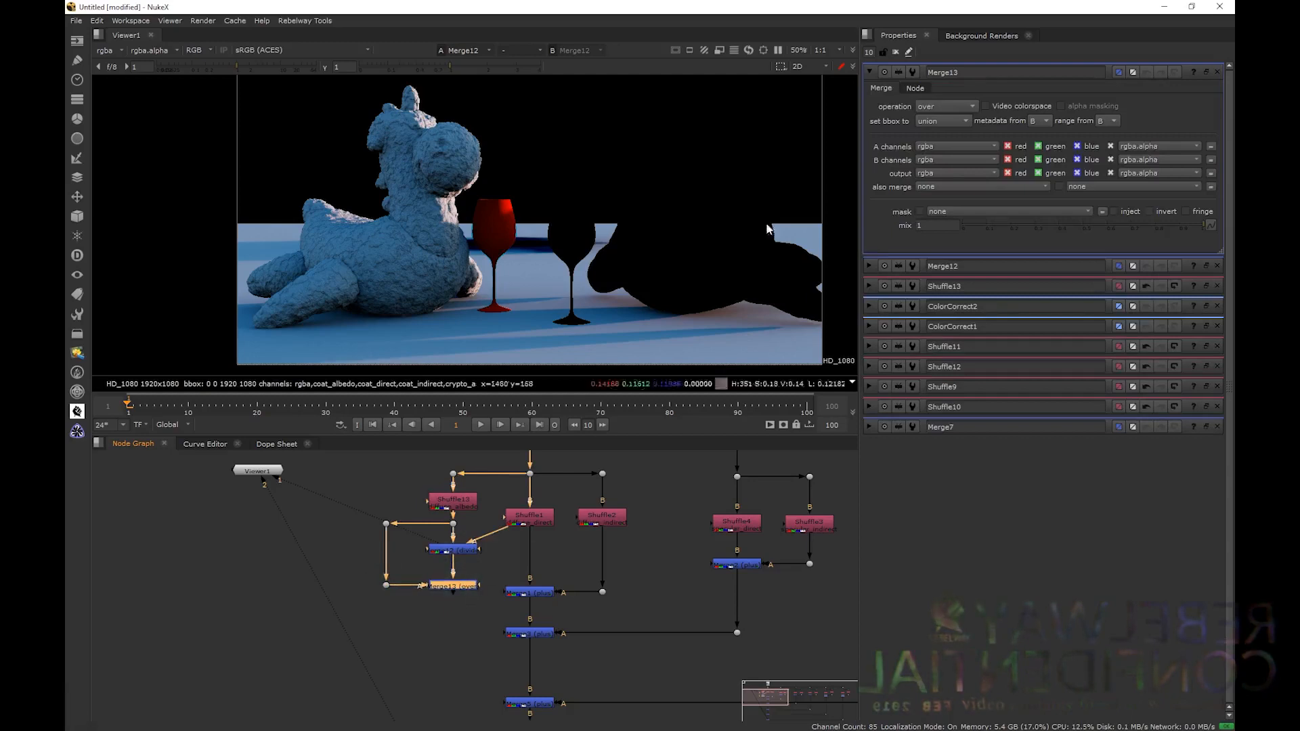
pyautogui.click(946, 106)
pyautogui.click(947, 259)
# - Compare the multiply Merge against the original diffuse direct Shuffle by alternating between the two viewer inputs
pyautogui.click(452, 585)
pyautogui.press('2')
pyautogui.click(534, 519)
pyautogui.press('2')
pyautogui.click(450, 586)
pyautogui.press('1')
pyautogui.press('2')
pyautogui.press('1')
pyautogui.press('2')
pyautogui.press('1')
pyautogui.press('2')
pyautogui.press('1')
pyautogui.press('2')
pyautogui.press('1')
# - View the albedo branch's side Dot and check its red channel
pyautogui.click(386, 524)
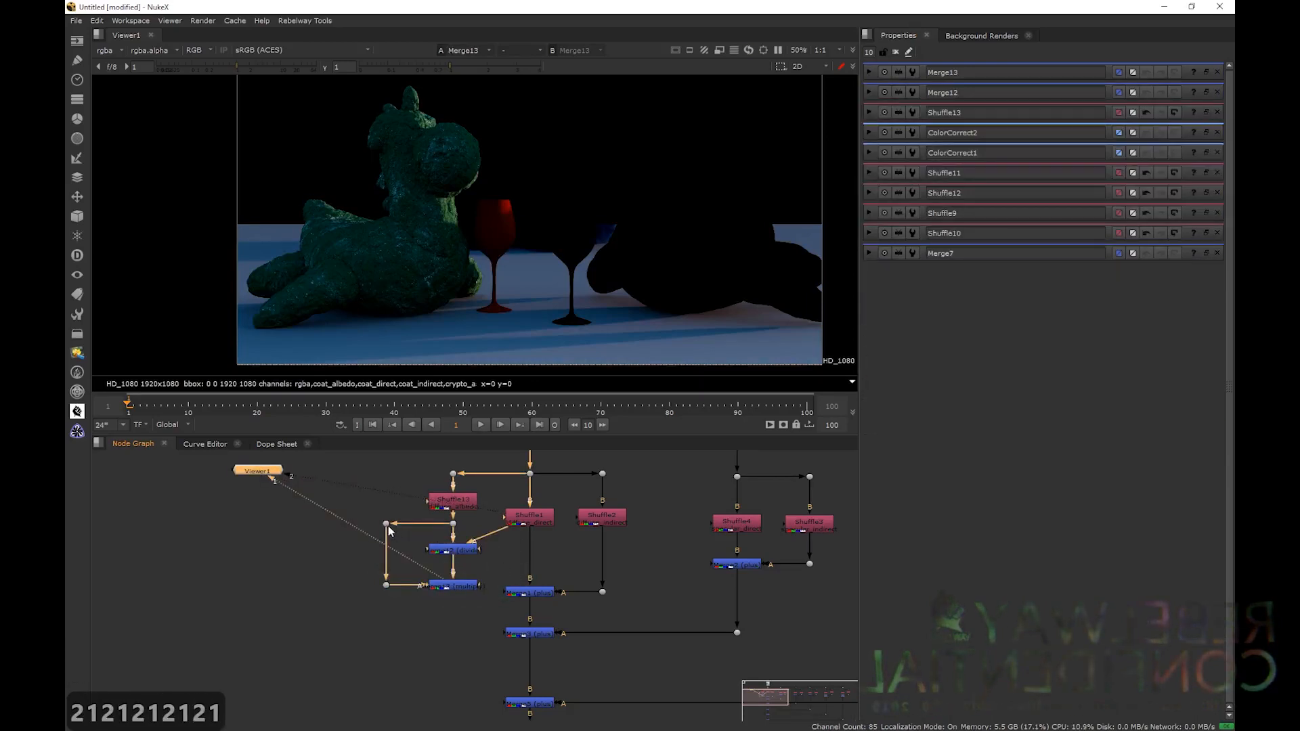
pyautogui.press('1')
pyautogui.click(355, 549)
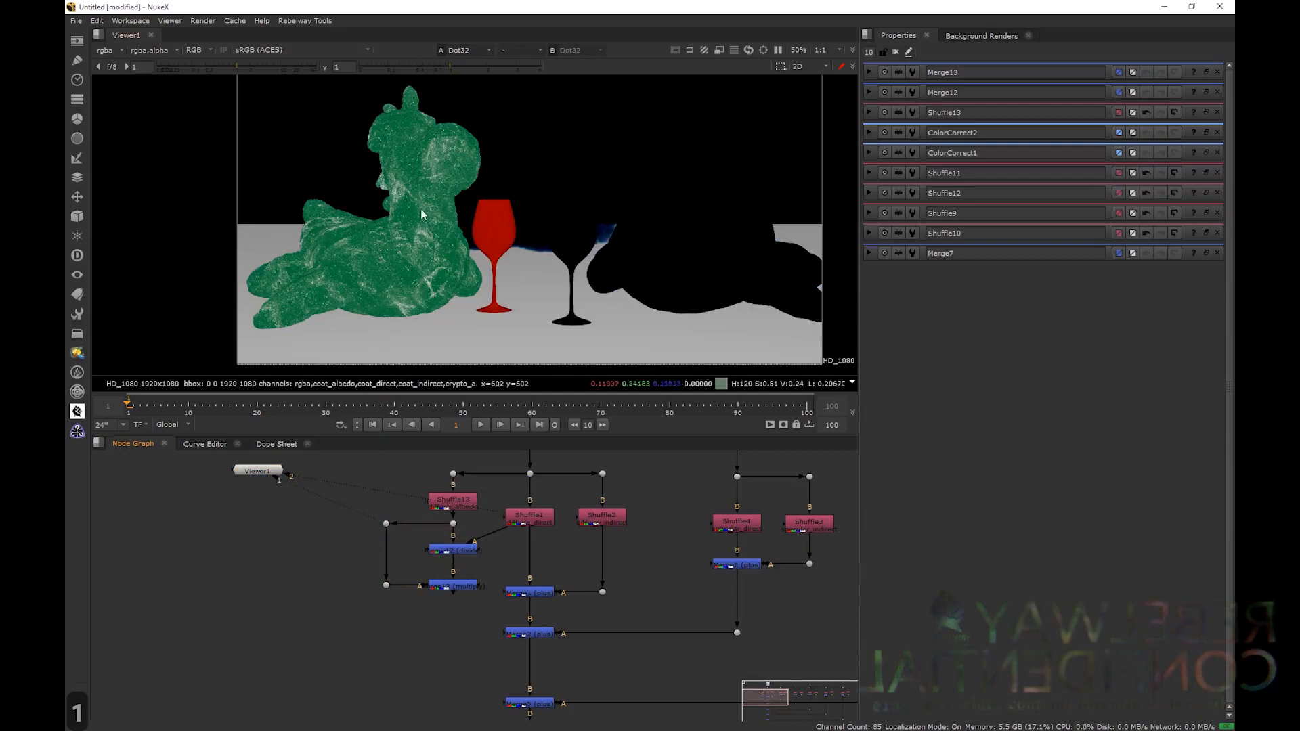
pyautogui.press('r')
pyautogui.press('r')
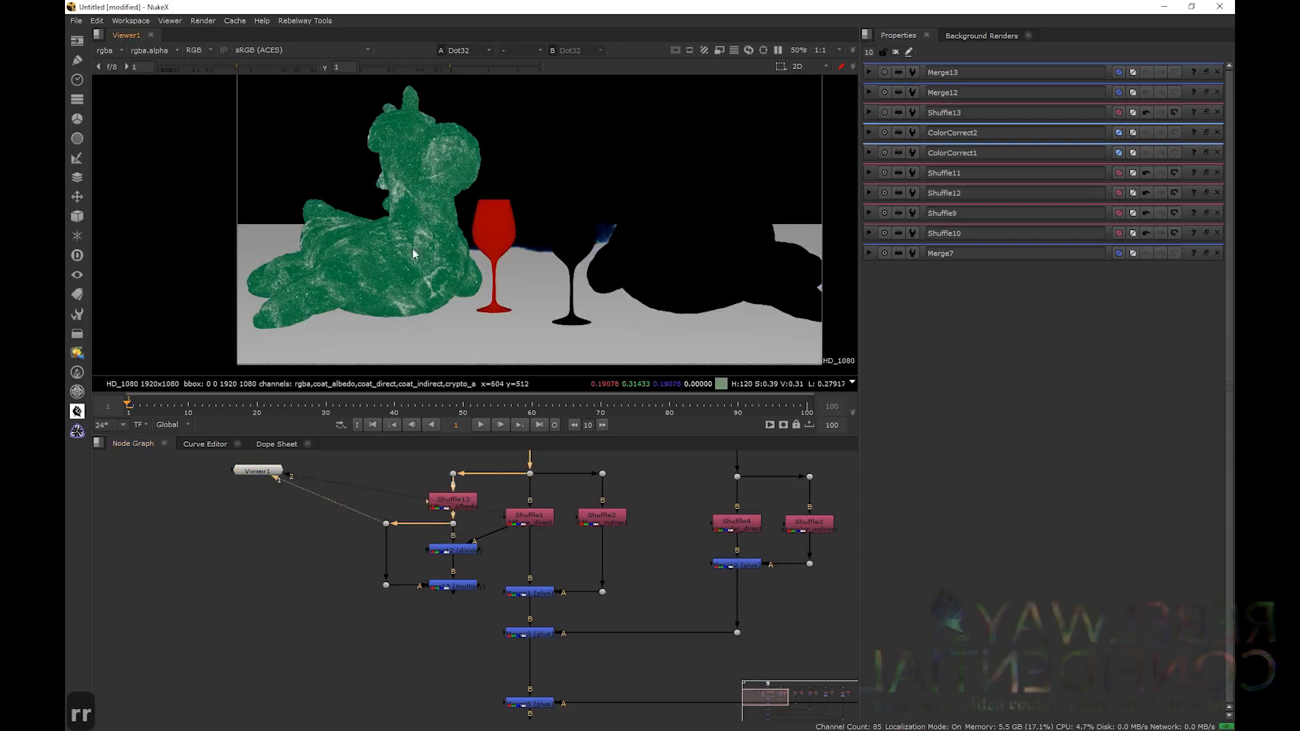
# - Add a Keyer fed by the albedo branch's side Dot and view its alpha channel
pyautogui.press('Tab')
pyautogui.write('keyer')
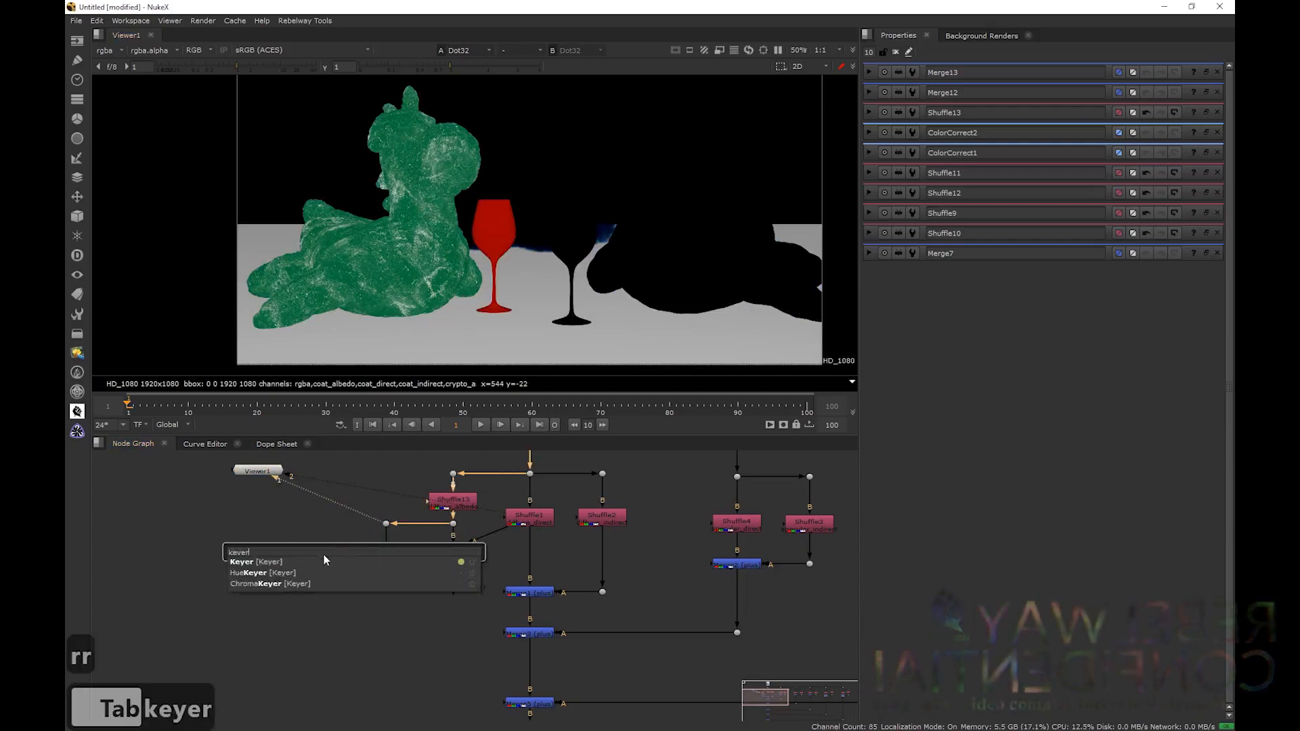
pyautogui.press('Return')
pyautogui.moveTo(350, 540)
pyautogui.mouseDown()
pyautogui.moveTo(386, 524)
pyautogui.moveTo(352, 553)
pyautogui.mouseUp()
pyautogui.press('1')
pyautogui.press('a')
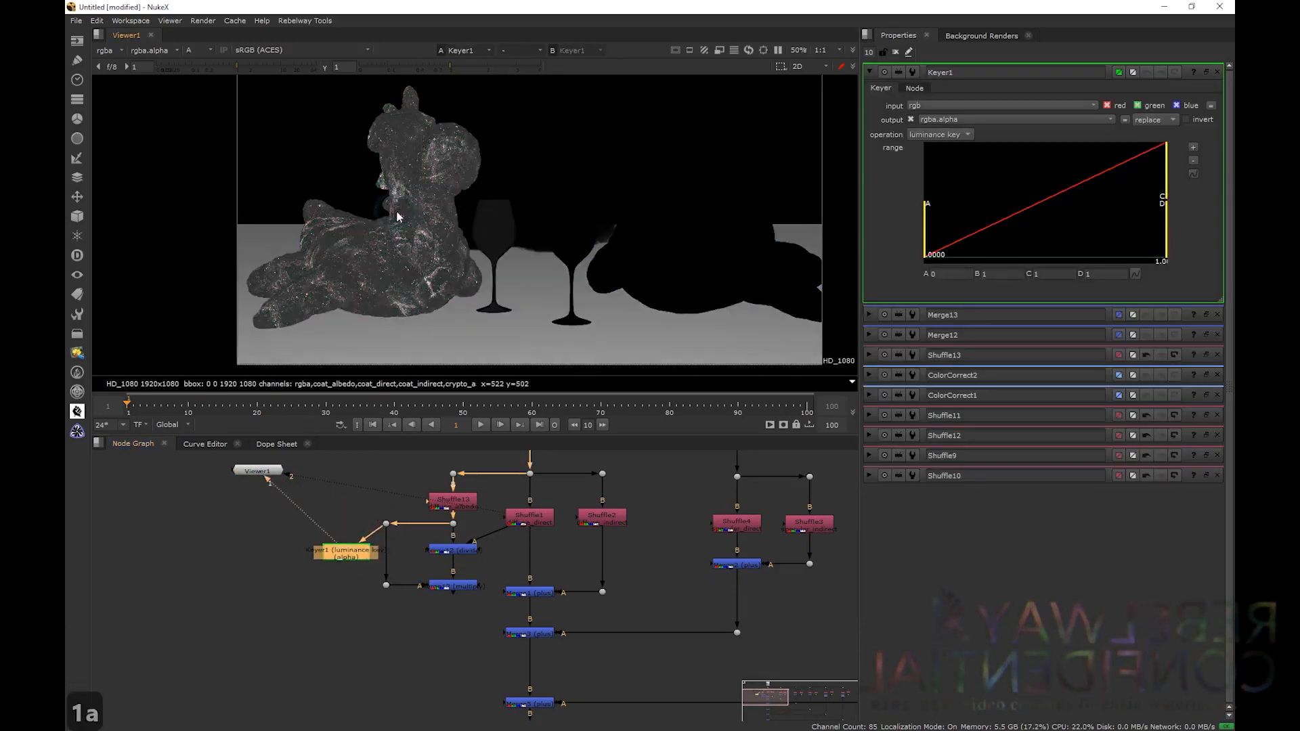
# - Try the Keyer's green keyer operation with range point B at about 0.209, then return the view to full colour
pyautogui.click(940, 134)
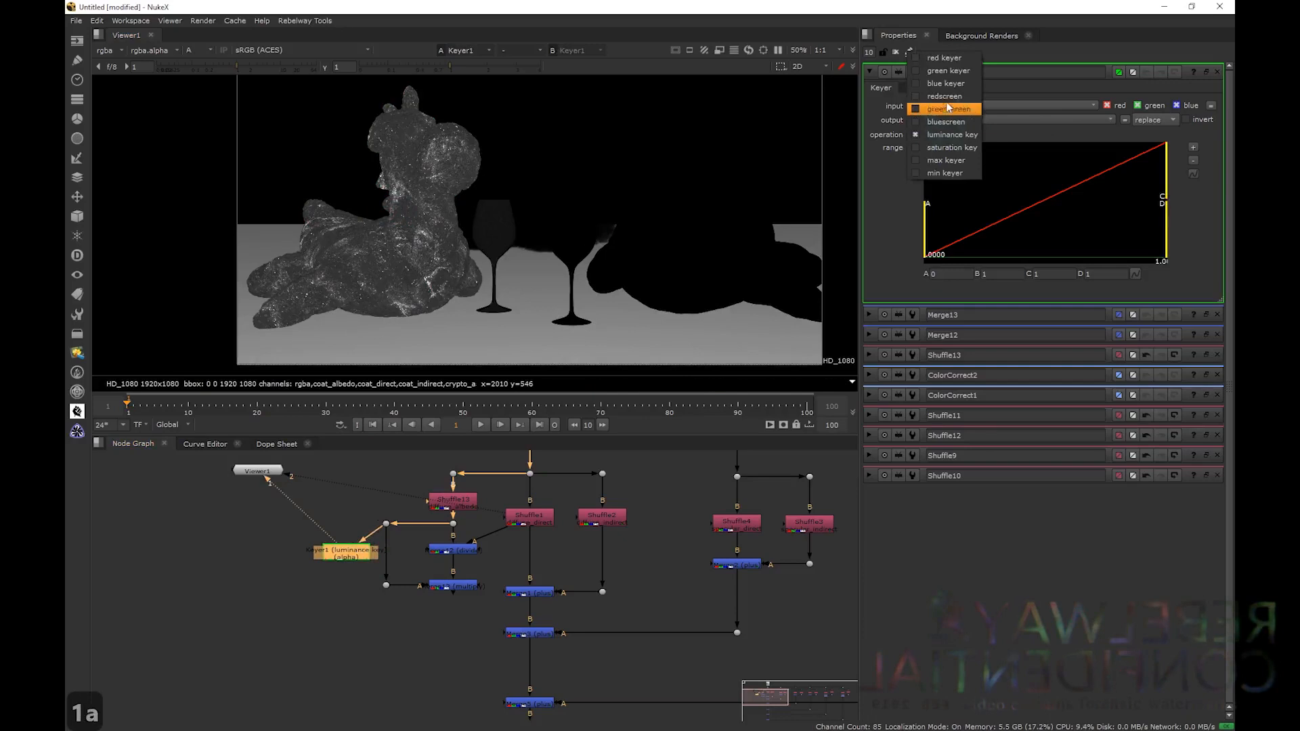
pyautogui.click(945, 74)
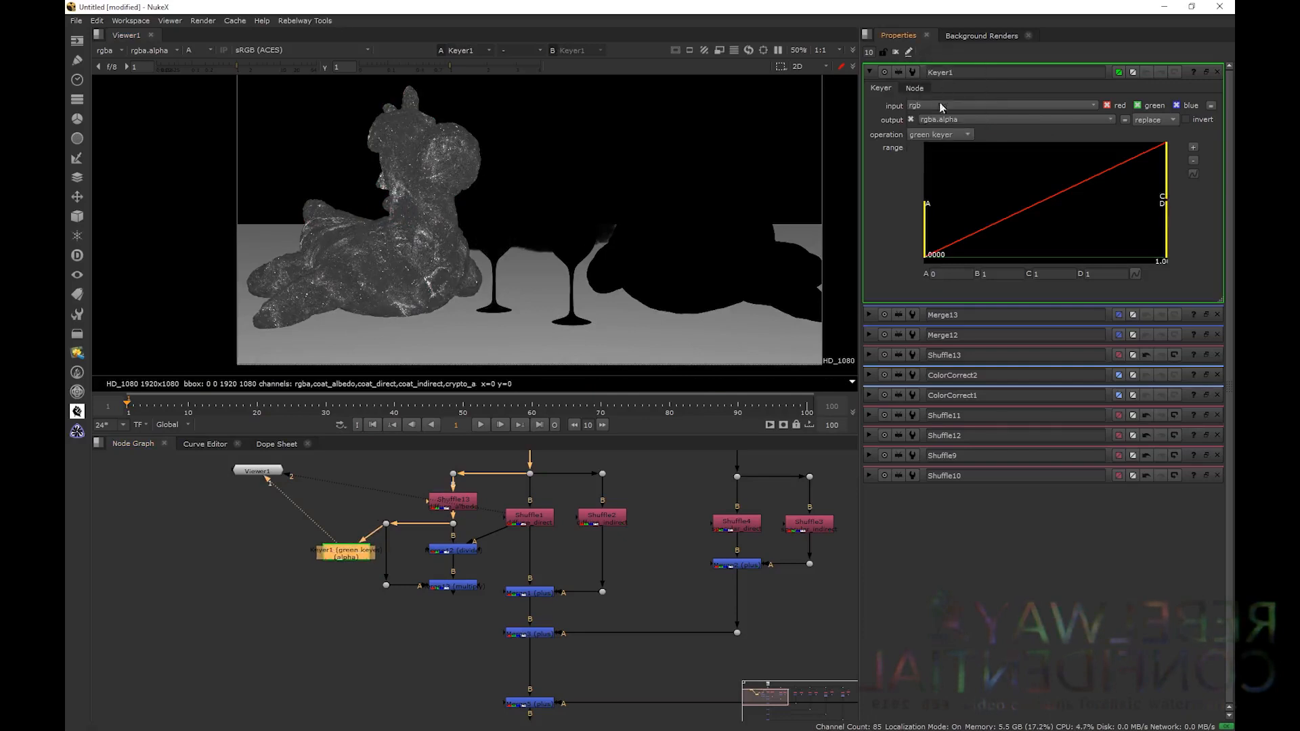
pyautogui.click(1197, 118)
pyautogui.click(1186, 120)
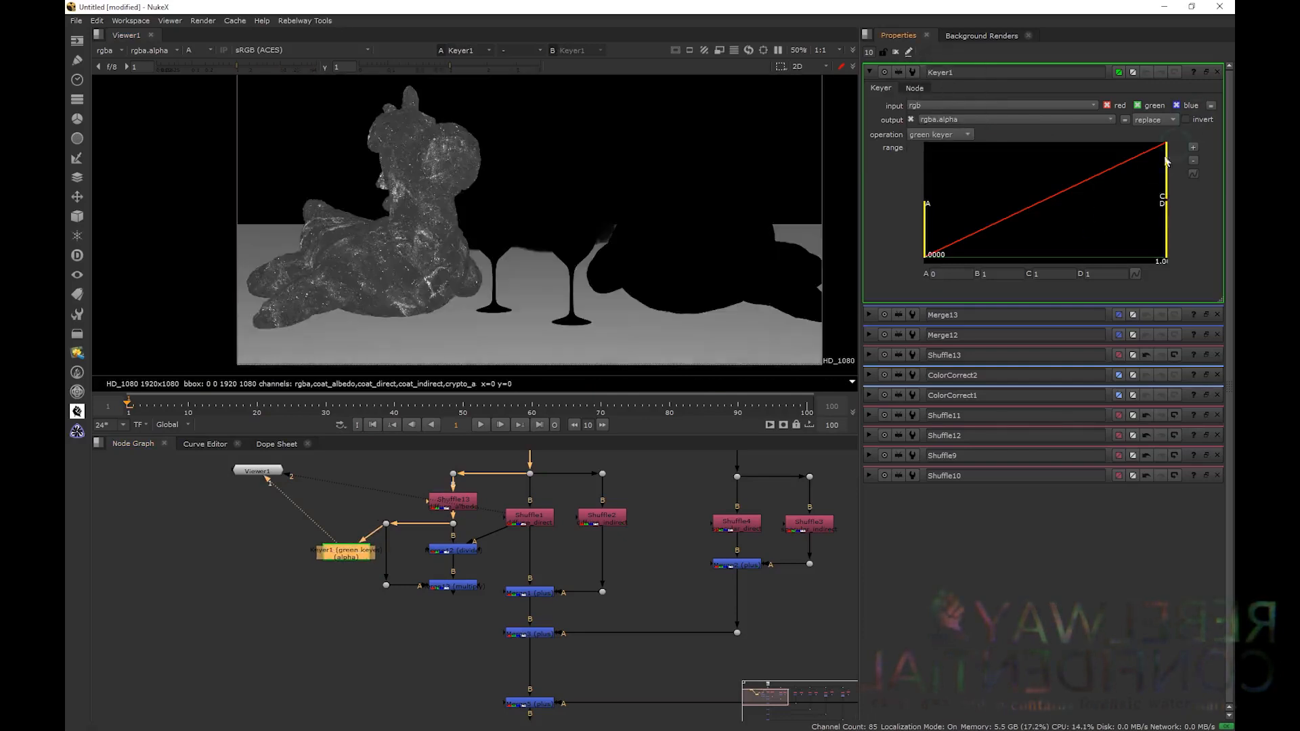
pyautogui.moveTo(1165, 176); pyautogui.dragTo(1036, 177)
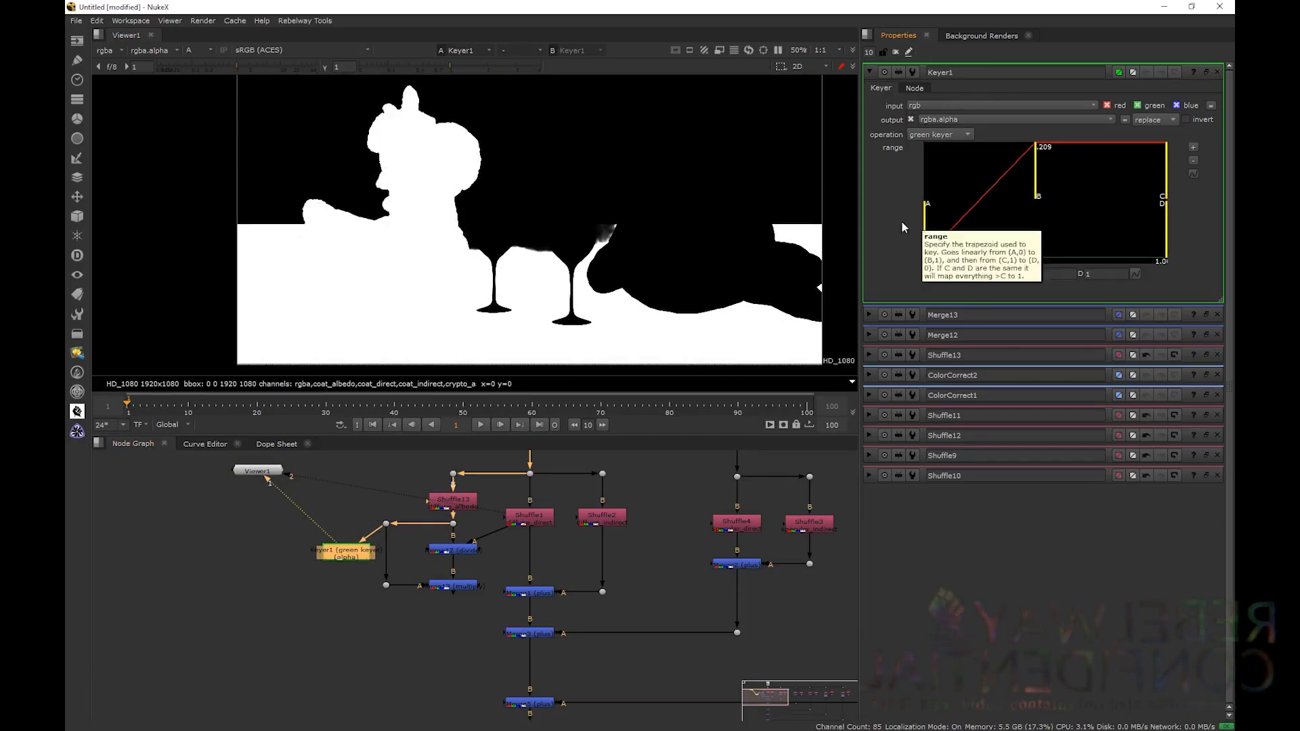
pyautogui.press('a')
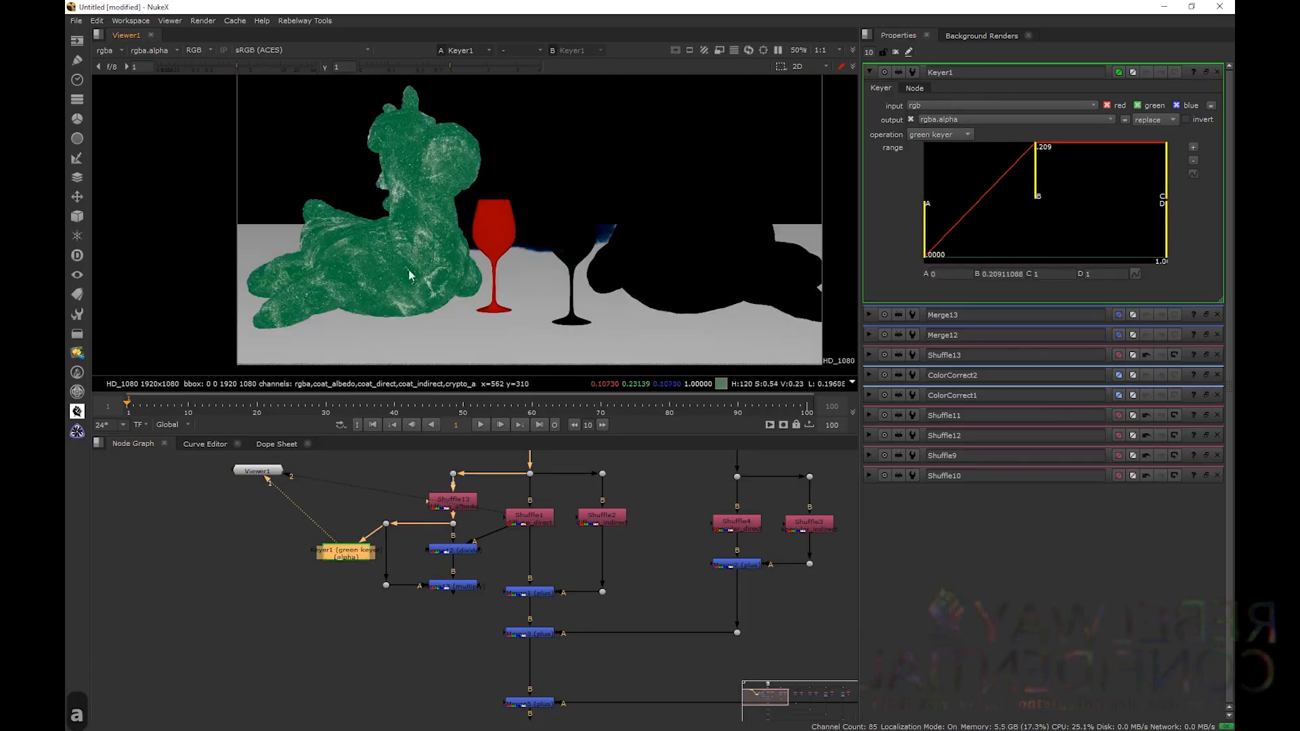
# - Set the Keyer to saturation key with range point B at about 0.253, checking its alpha before returning to full colour
pyautogui.click(359, 657)
pyautogui.moveTo(353, 558); pyautogui.dragTo(335, 557)
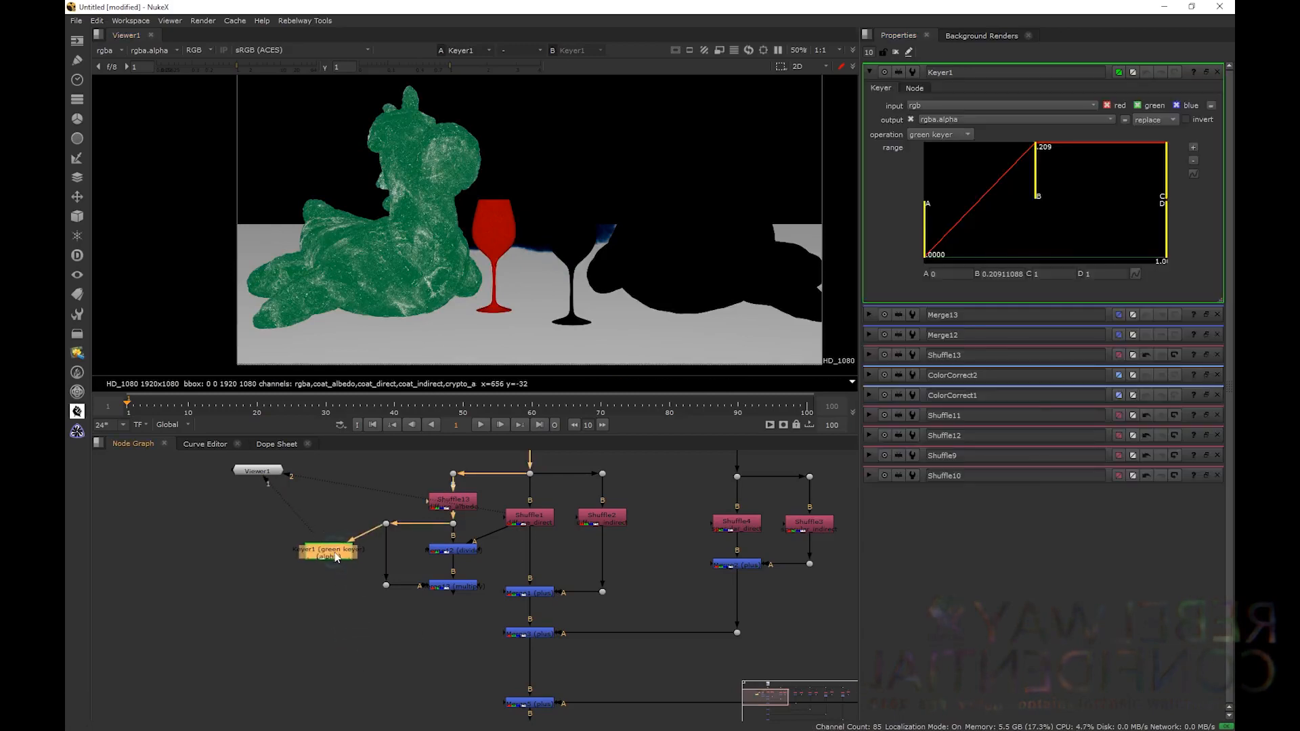
pyautogui.click(920, 138)
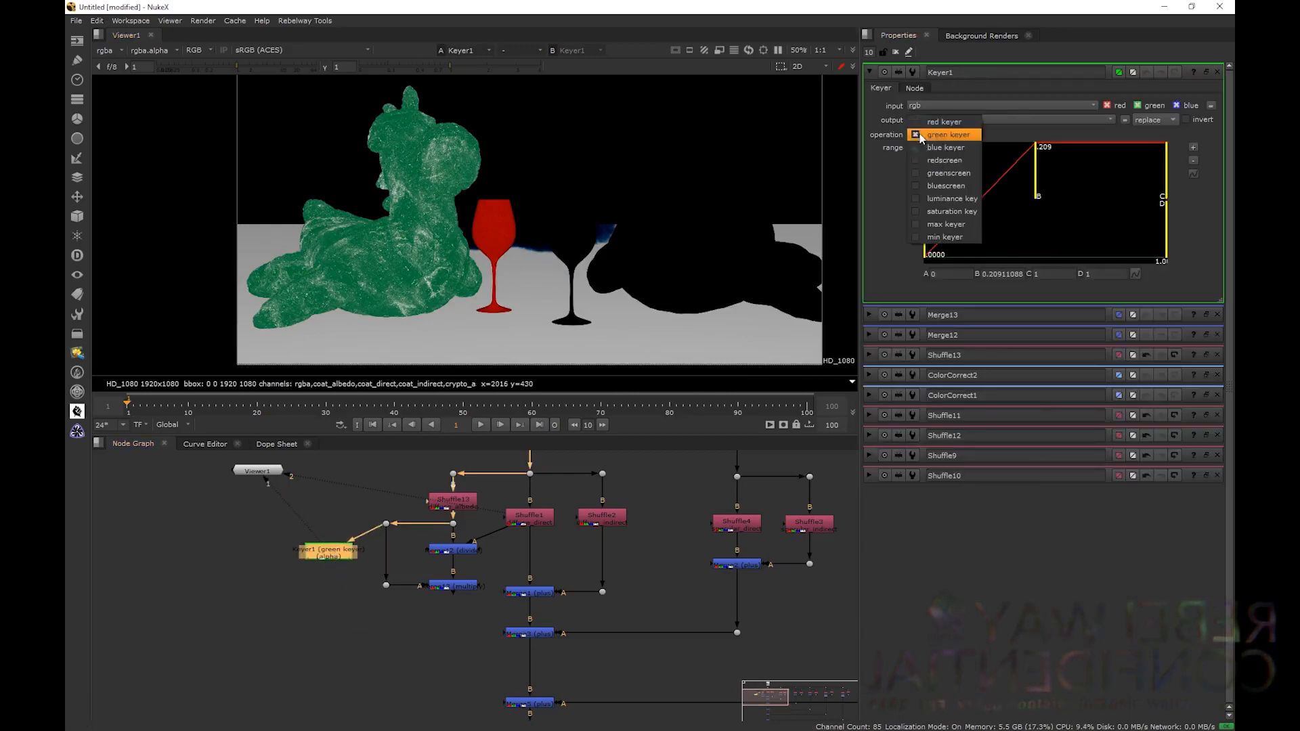
pyautogui.click(941, 214)
pyautogui.press('a')
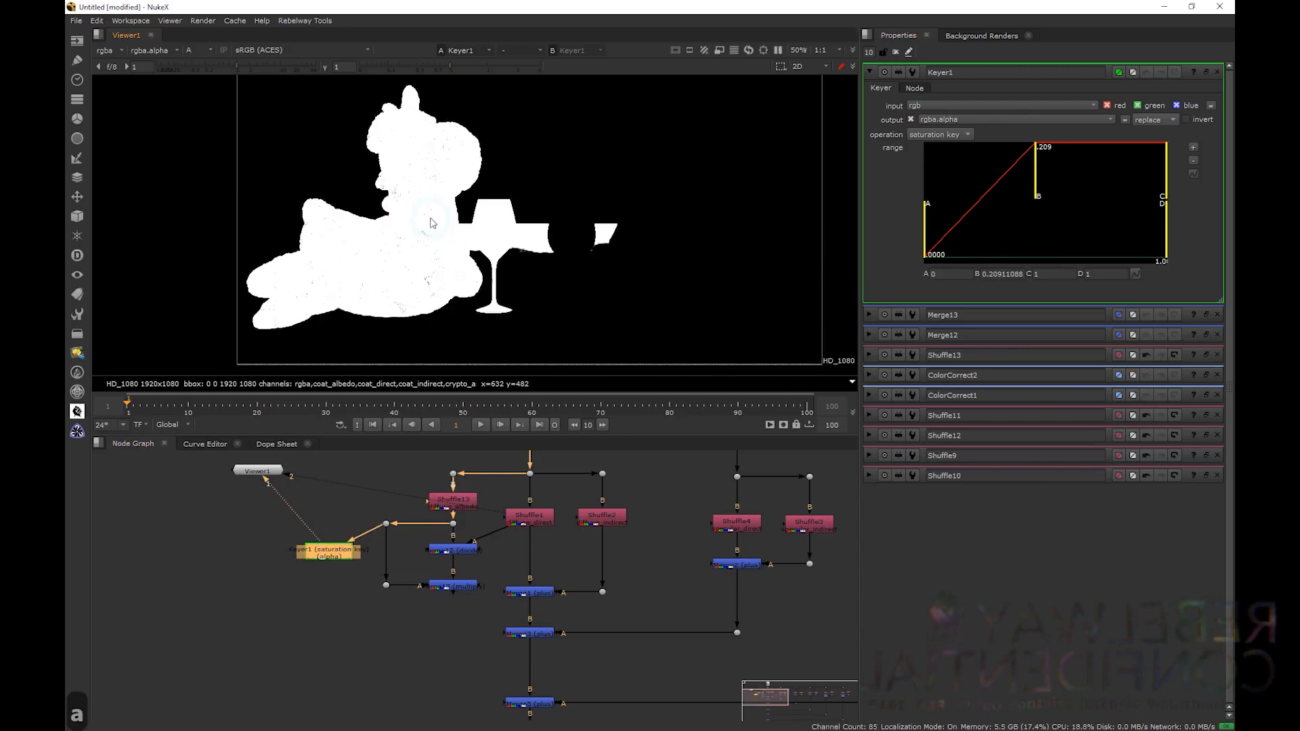
pyautogui.moveTo(1037, 190)
pyautogui.mouseDown()
pyautogui.moveTo(1090, 185)
pyautogui.moveTo(1046, 193)
pyautogui.mouseUp()
pyautogui.press('a')
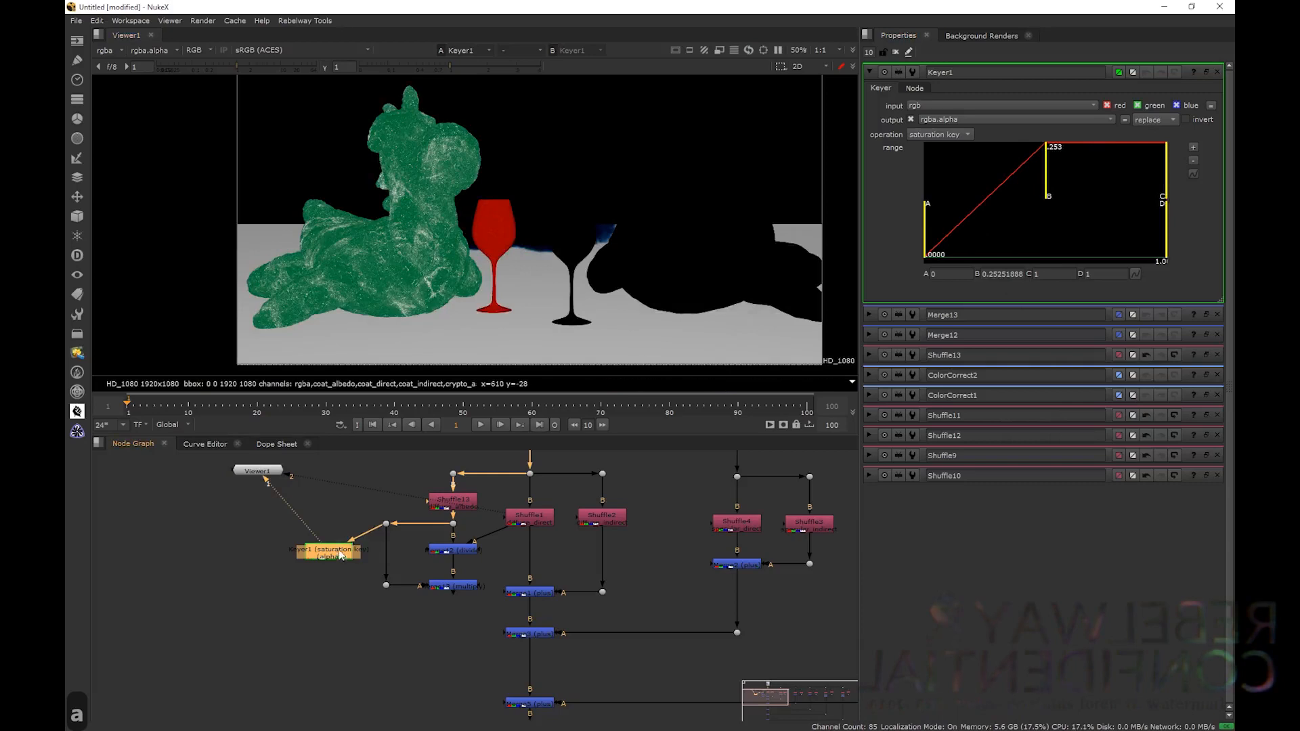
# - Add a Roto below the Keyer, view its alpha channel and delete its default Bezier
pyautogui.press('o')
pyautogui.press('a')
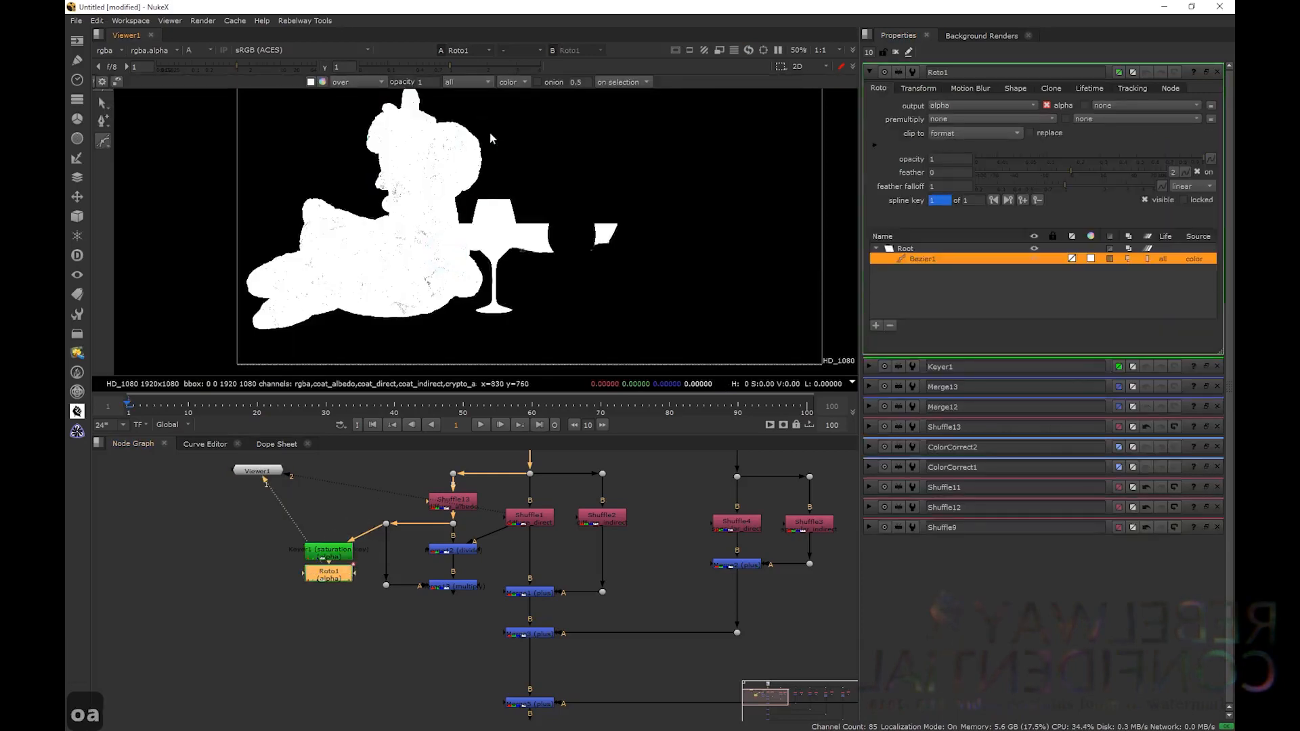
pyautogui.click(889, 325)
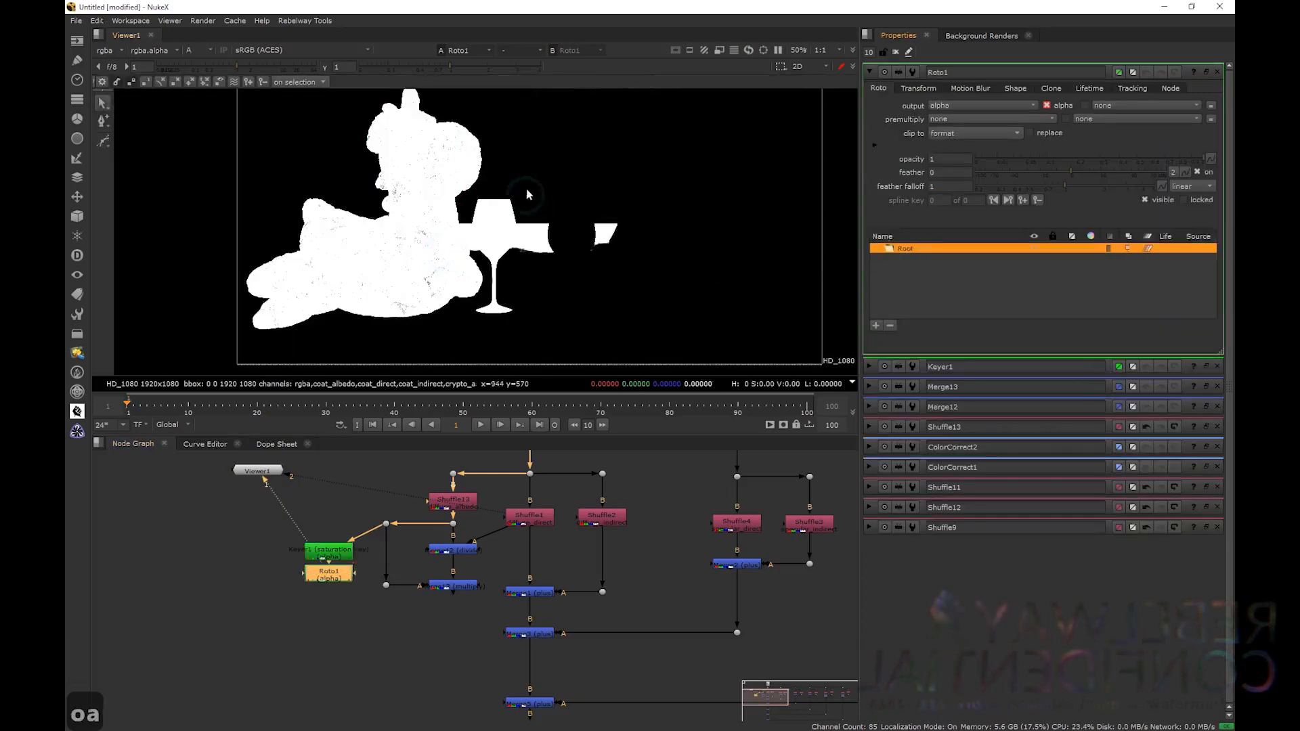
# - Draw a closed Bezier loosely around the left llama, keeping the red wine glass mostly outside the shape
pyautogui.click(103, 141)
pyautogui.moveTo(496, 161); pyautogui.dragTo(507, 149)
pyautogui.click(465, 207)
pyautogui.click(479, 256)
pyautogui.click(485, 286)
pyautogui.click(469, 310)
pyautogui.moveTo(279, 357); pyautogui.dragTo(263, 359)
pyautogui.moveTo(227, 271); pyautogui.dragTo(229, 221)
pyautogui.moveTo(244, 142); pyautogui.dragTo(261, 122)
pyautogui.moveTo(334, 167); pyautogui.dragTo(335, 239, button='middle')
pyautogui.moveTo(383, 117); pyautogui.dragTo(425, 117)
pyautogui.moveTo(506, 193); pyautogui.dragTo(504, 229)
pyautogui.click(497, 234)
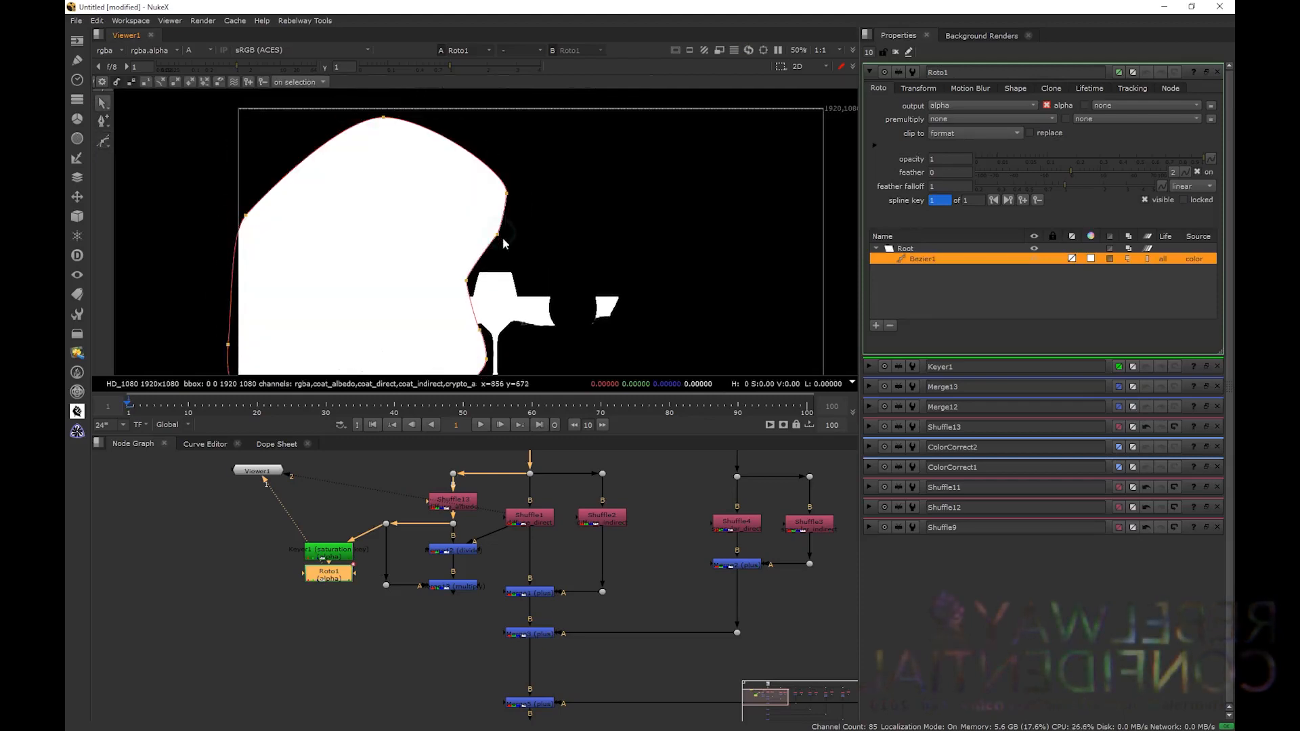
# - Set the Roto's output to none and premultiply to alpha, and return the view to full colour
pyautogui.click(974, 105)
pyautogui.click(951, 117)
pyautogui.click(950, 117)
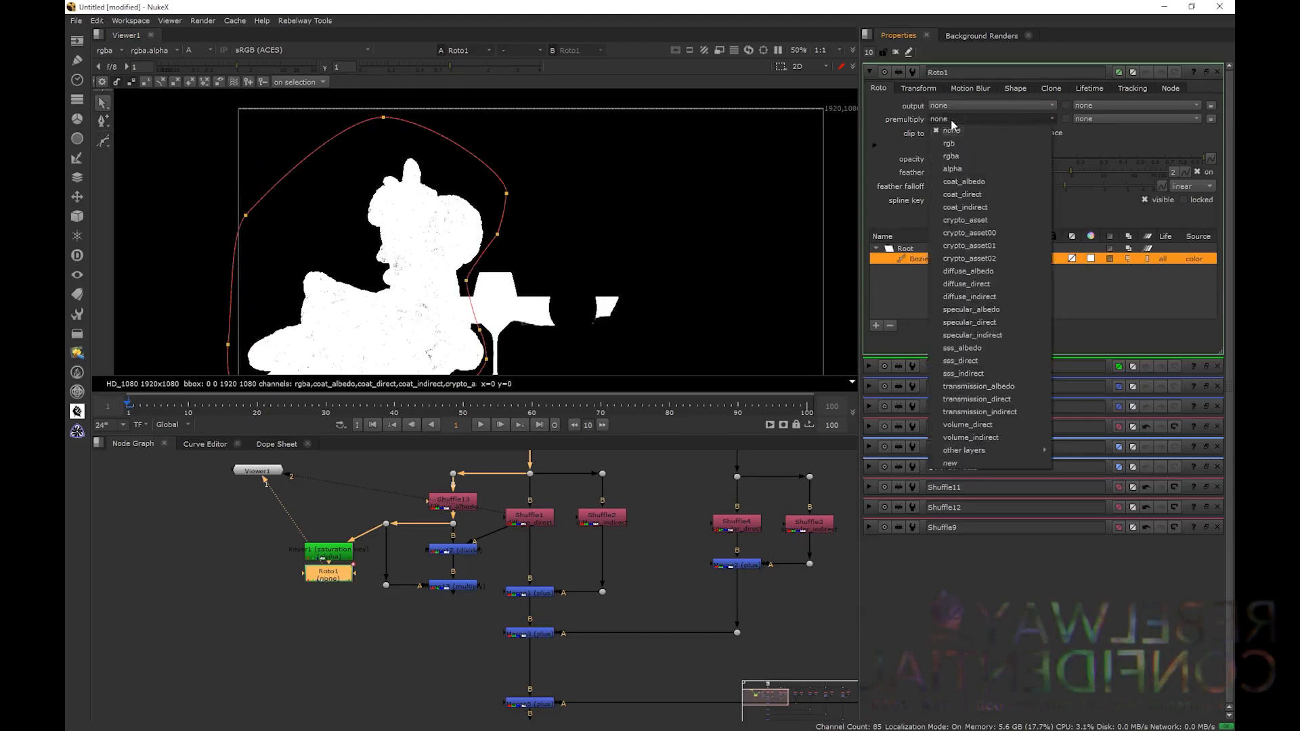
pyautogui.click(954, 169)
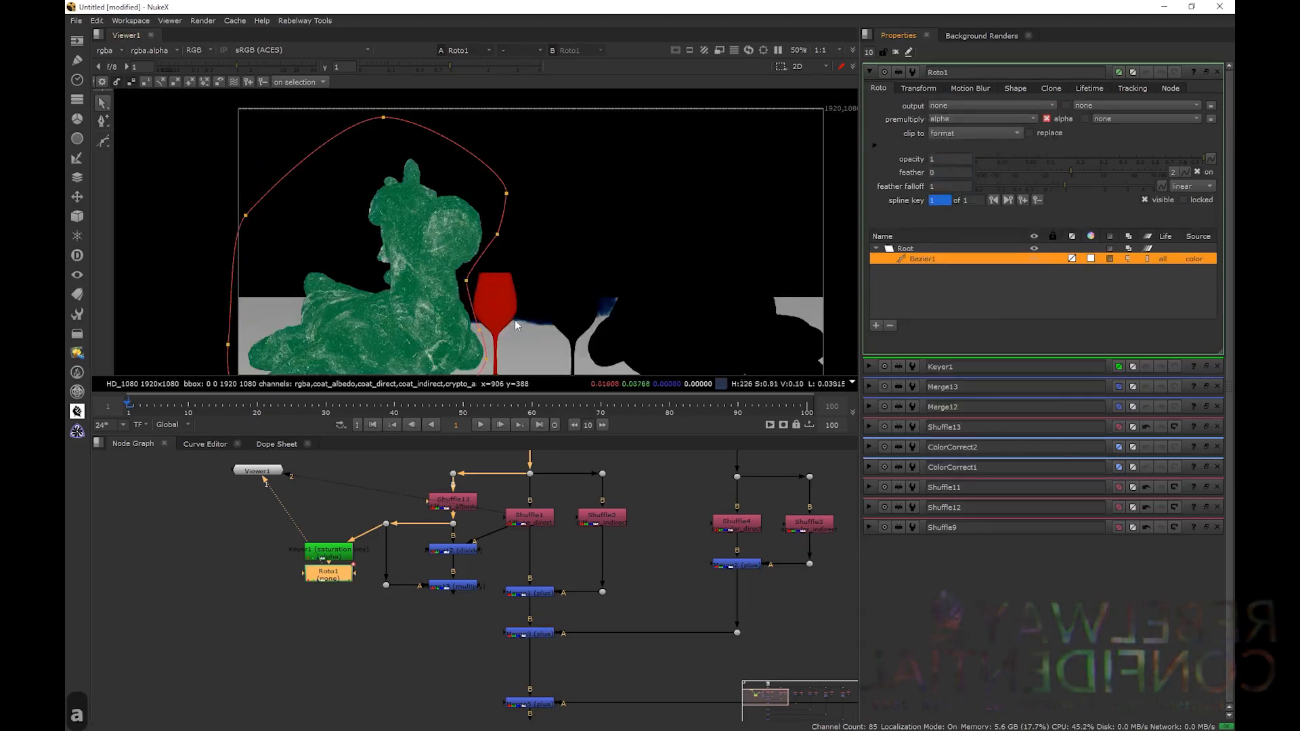
pyautogui.moveTo(515, 319); pyautogui.dragTo(519, 245, button='middle')
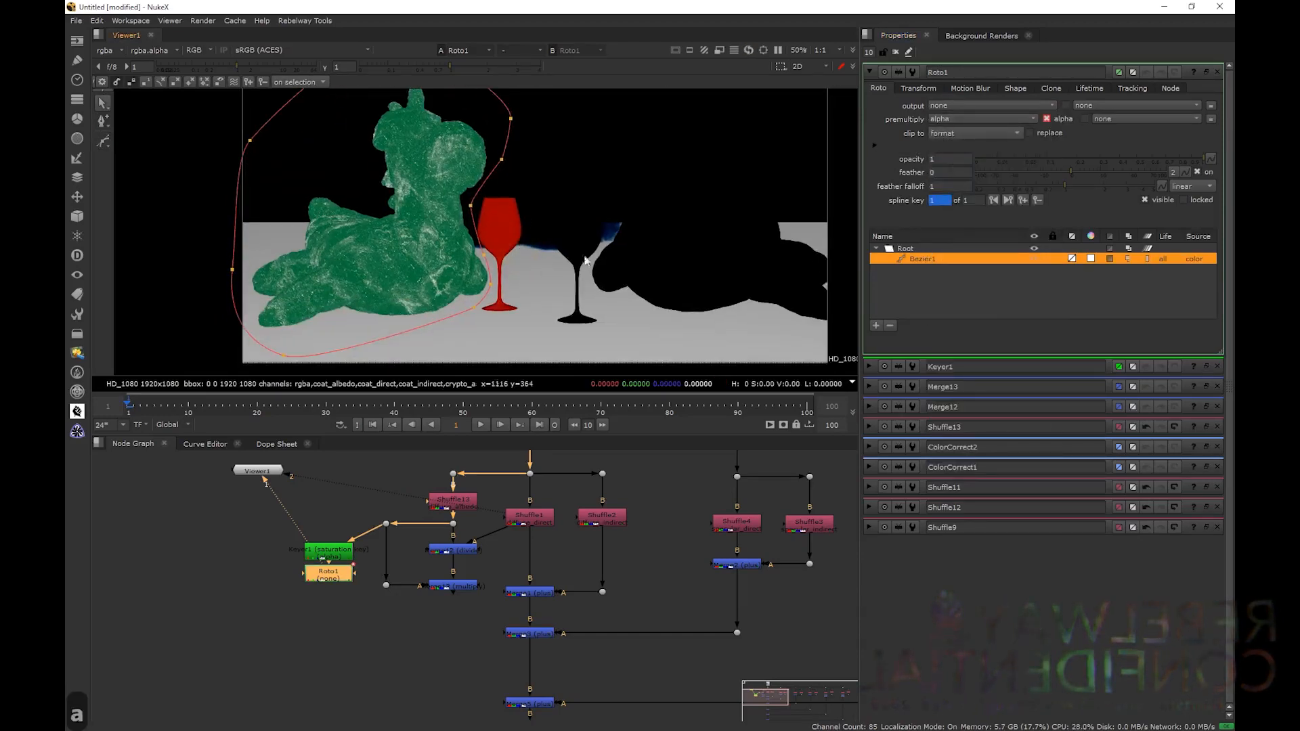
# - Move the Keyer and Roto together so they sit beside the albedo branch's side Dot
pyautogui.moveTo(375, 505); pyautogui.dragTo(292, 608)
pyautogui.moveTo(340, 555); pyautogui.dragTo(321, 527)
pyautogui.click(363, 567)
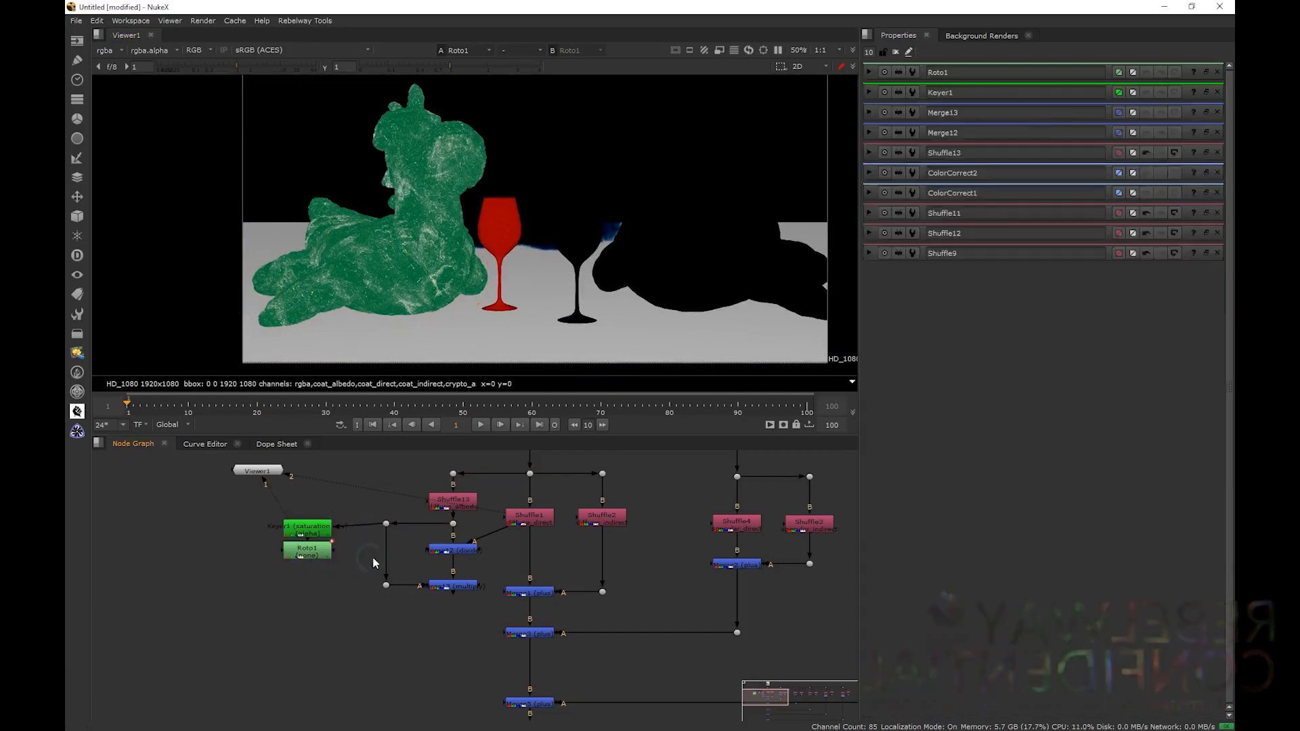
# - Insert a ColorCorrect on the albedo side branch, view it and connect its mask input to the Roto
pyautogui.press('c')
pyautogui.moveTo(374, 563); pyautogui.dragTo(389, 556)
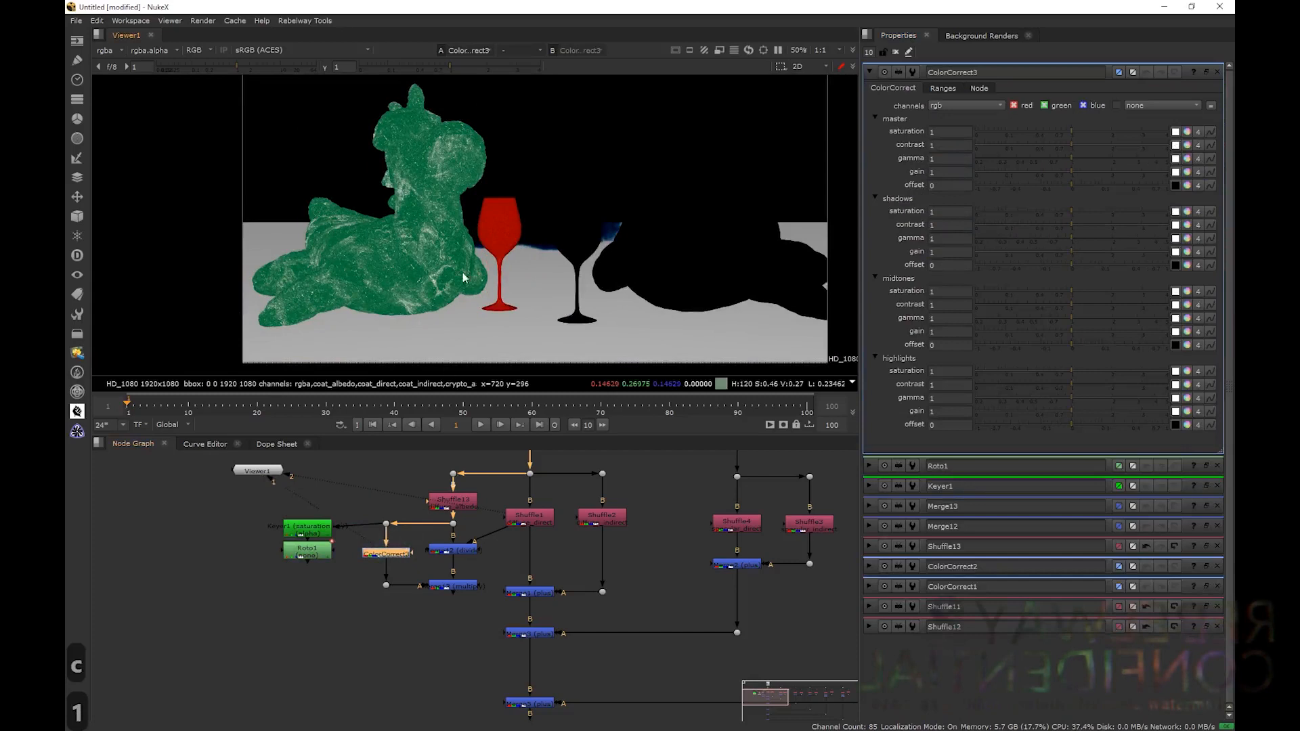
pyautogui.press('1')
pyautogui.press('a')
pyautogui.press('a')
pyautogui.moveTo(419, 555); pyautogui.dragTo(319, 552)
# - Set the masked ColorCorrect's master saturation to 0.28 and its gain to red 0.8, green 1, blue 1.2
pyautogui.moveTo(1050, 131); pyautogui.dragTo(1025, 132)
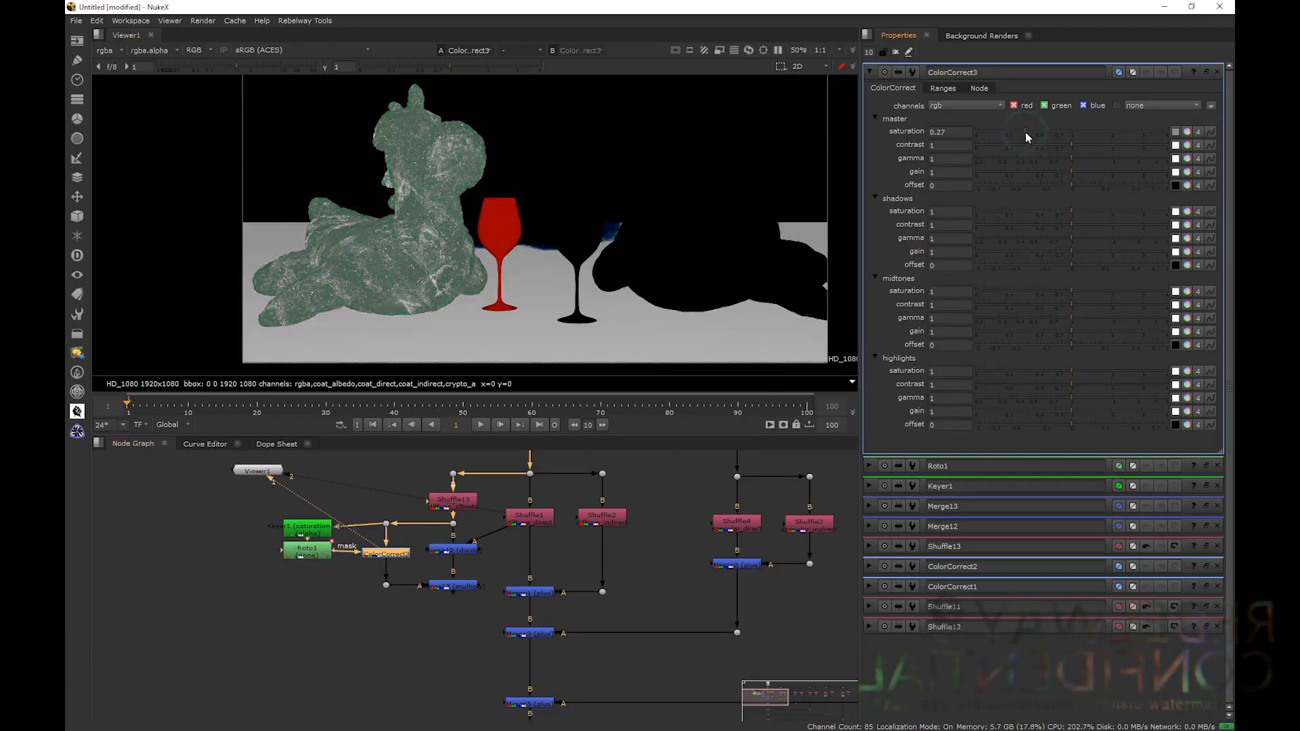
pyautogui.keyDown('ctrl'); pyautogui.click(1187, 172); pyautogui.keyUp('ctrl')
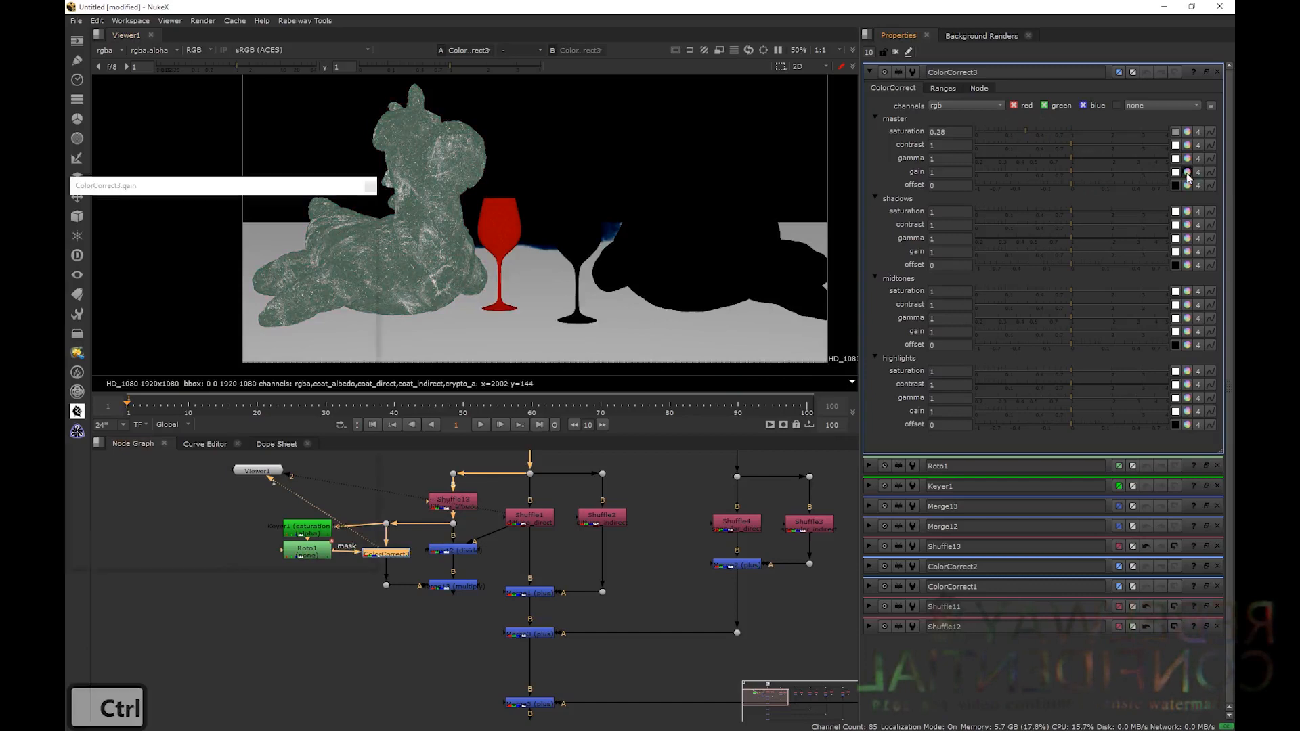
pyautogui.moveTo(91, 297); pyautogui.dragTo(83, 284)
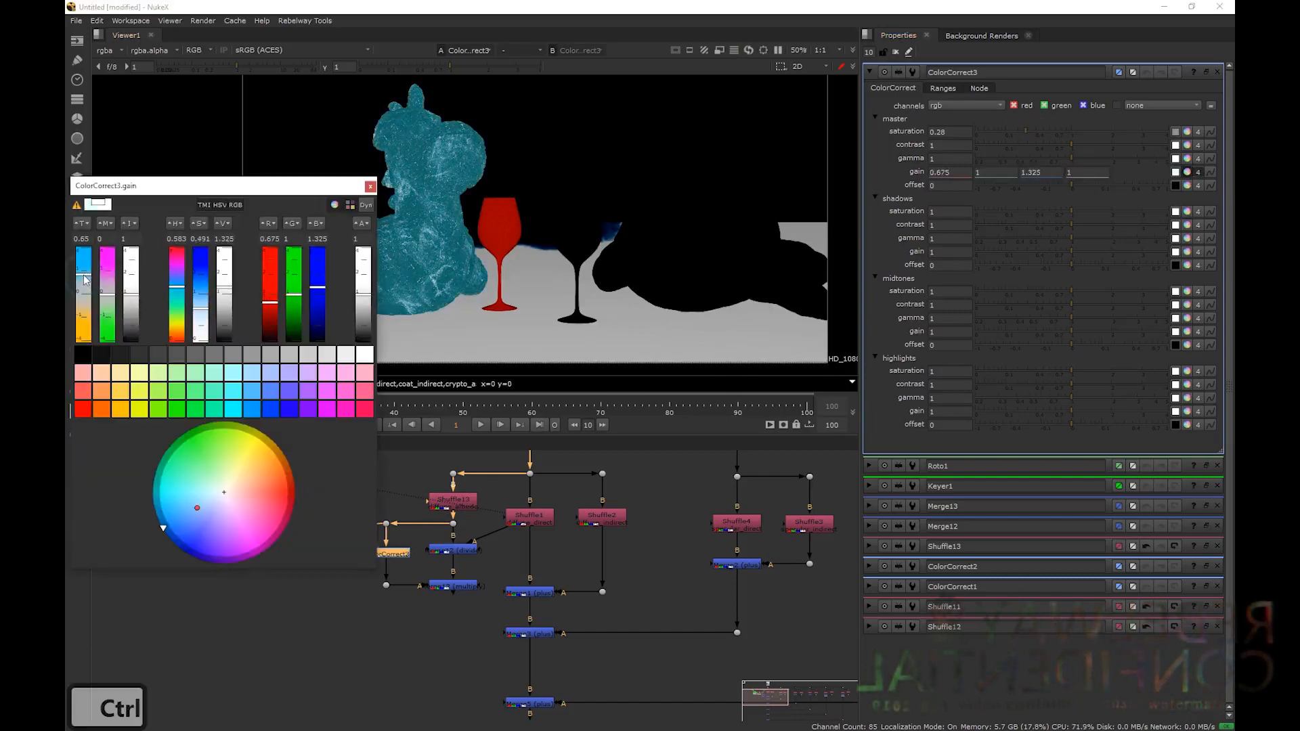
pyautogui.click(370, 186)
# - View the multiply Merge13 and toggle the albedo ColorCorrect off and on to compare the graded diffuse
pyautogui.click(451, 586)
pyautogui.press('1')
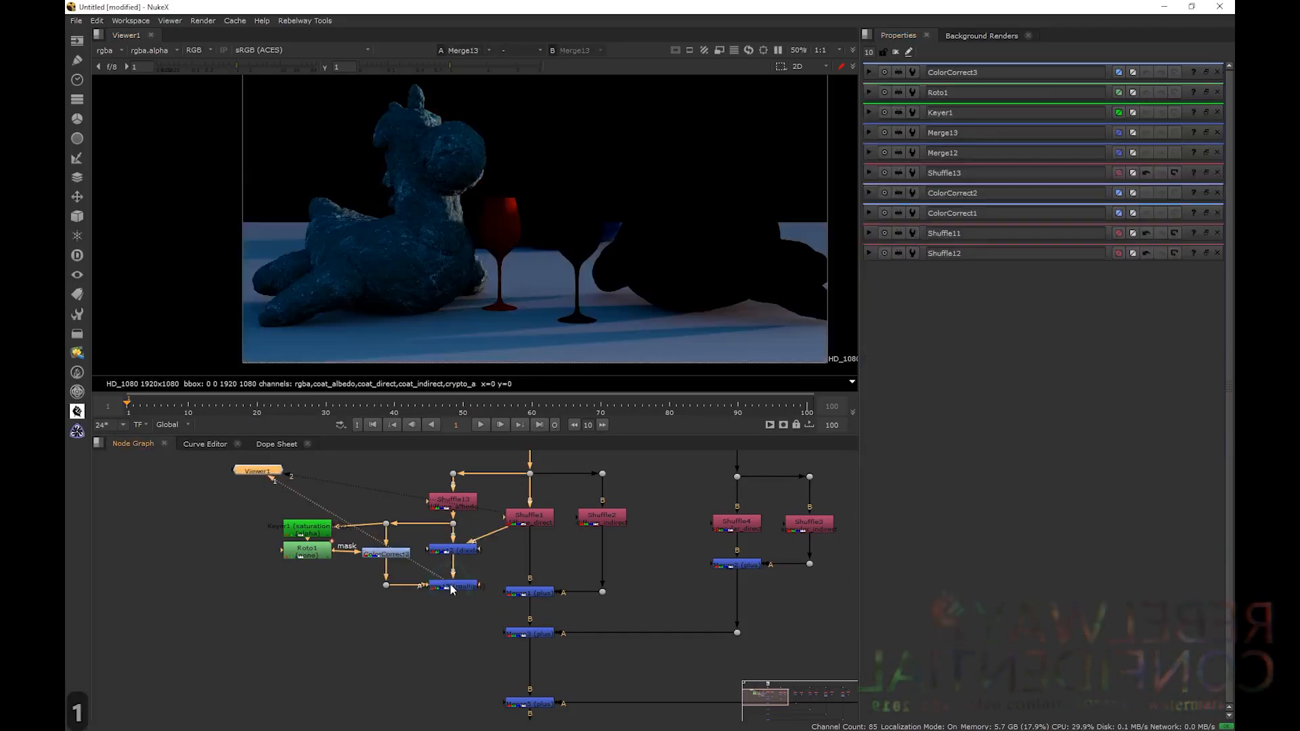
pyautogui.doubleClick(390, 553)
pyautogui.press('d')
pyautogui.press('d')
pyautogui.press('d')
pyautogui.press('d')
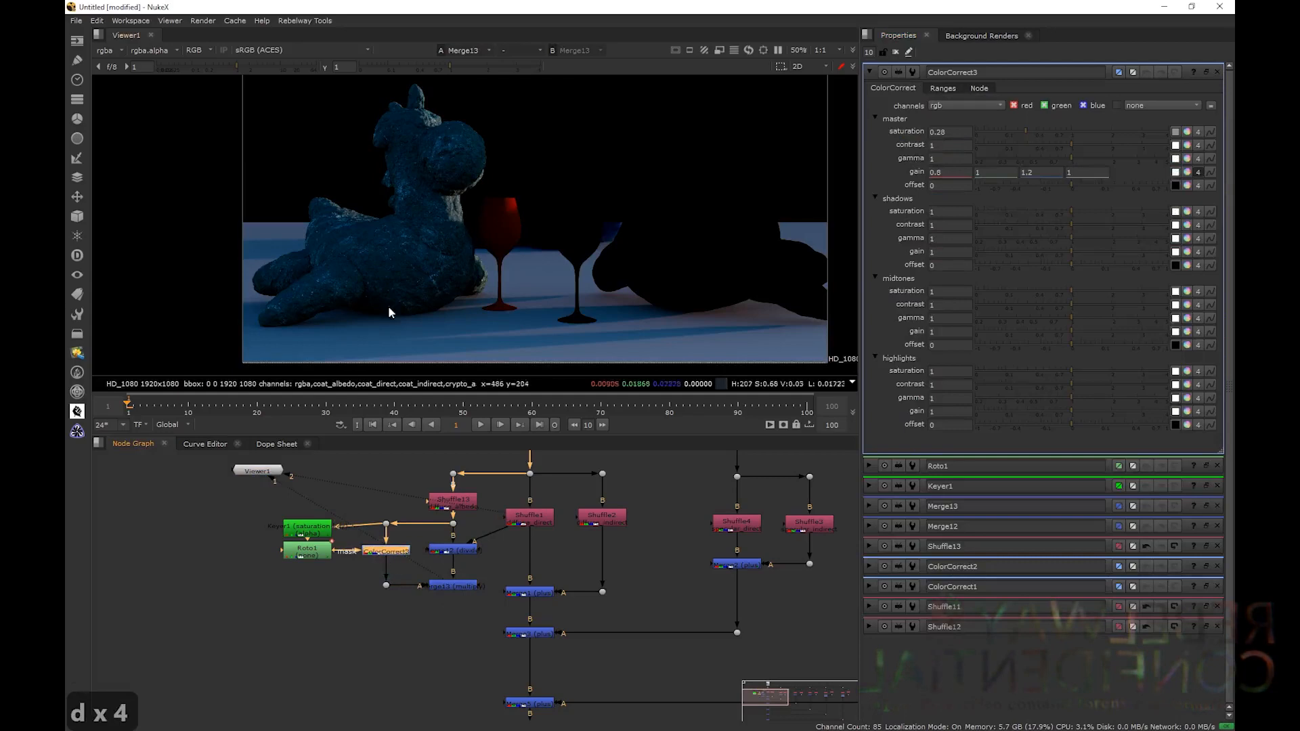
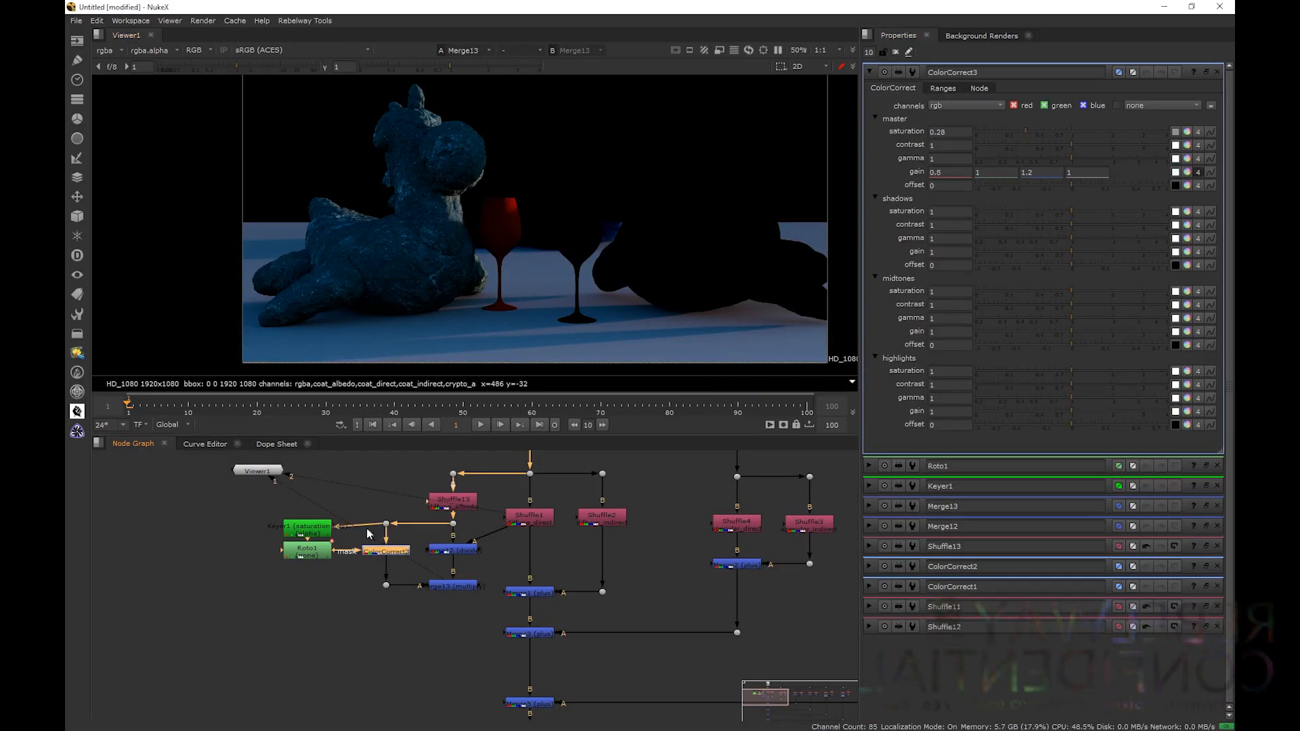
# - Shift the hue of the albedo ColorCorrect's master gain to red 1.2, green 0.8, blue 0.8
pyautogui.keyDown('ctrl'); pyautogui.click(1188, 173); pyautogui.keyUp('ctrl')
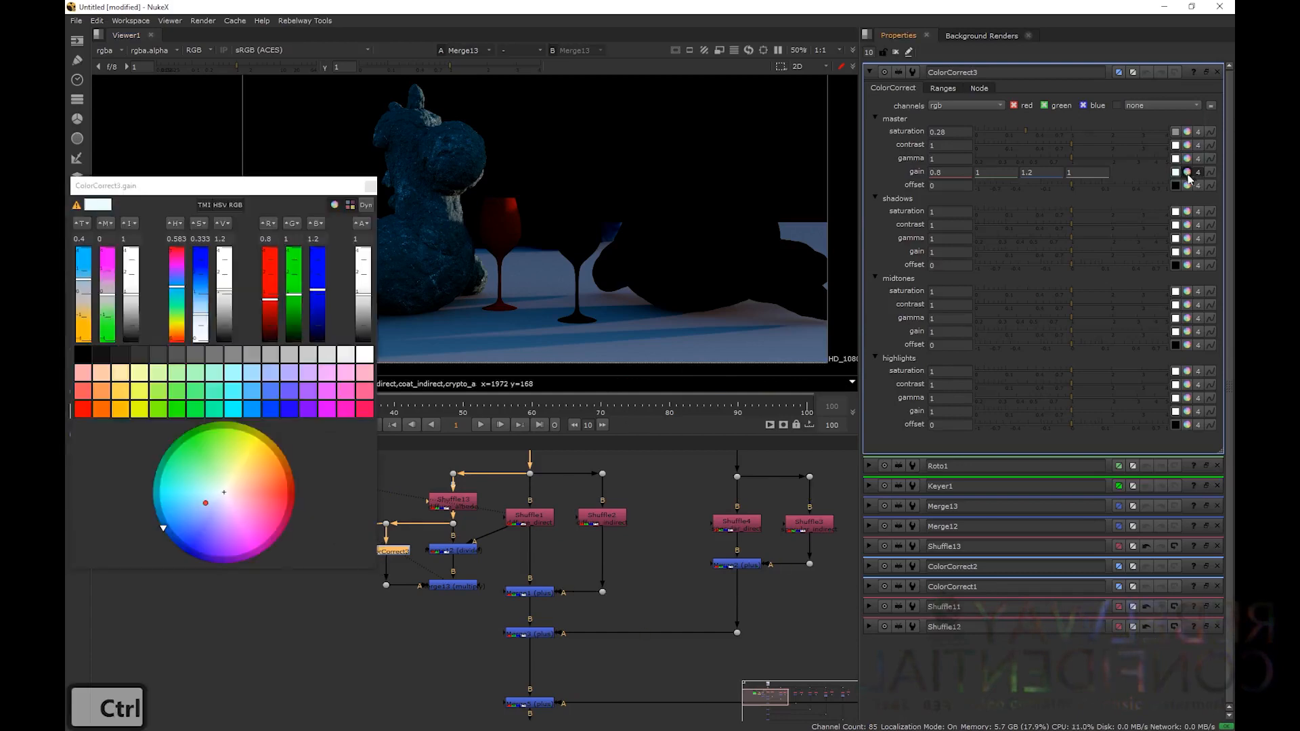
pyautogui.moveTo(168, 286); pyautogui.dragTo(173, 349)
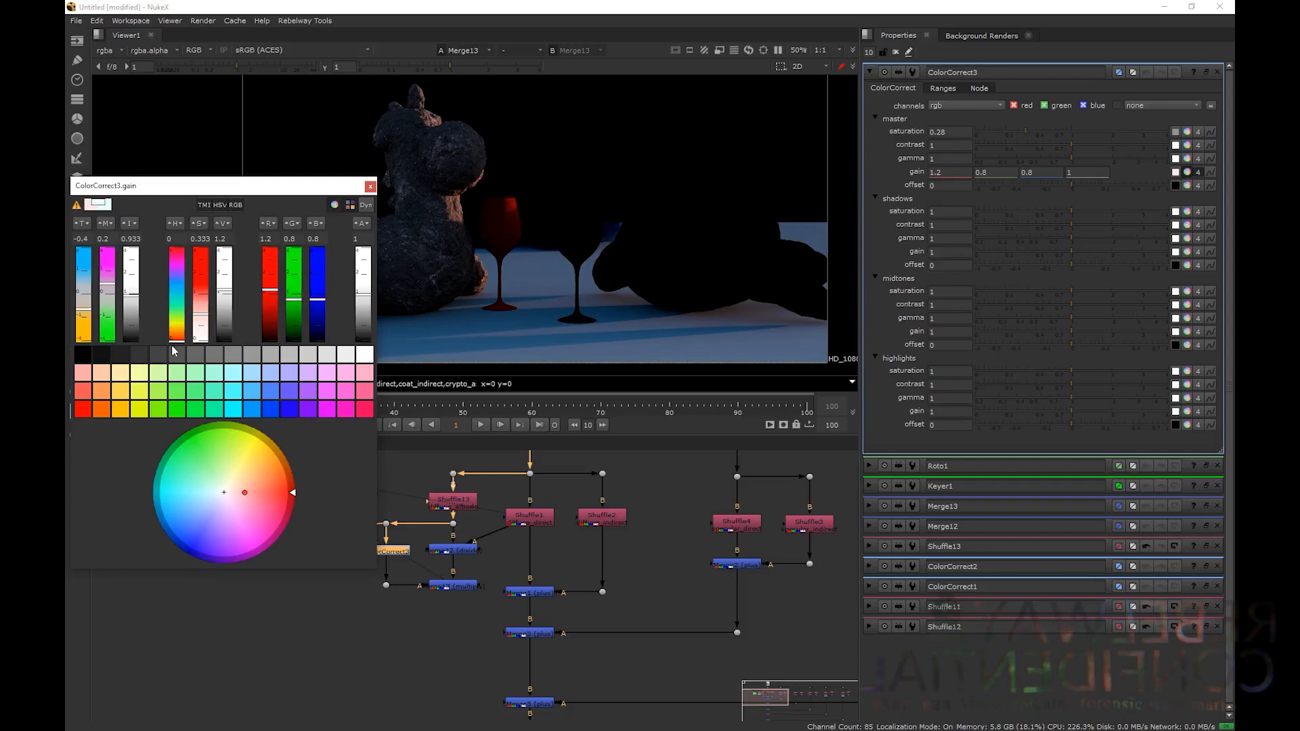
pyautogui.click(370, 186)
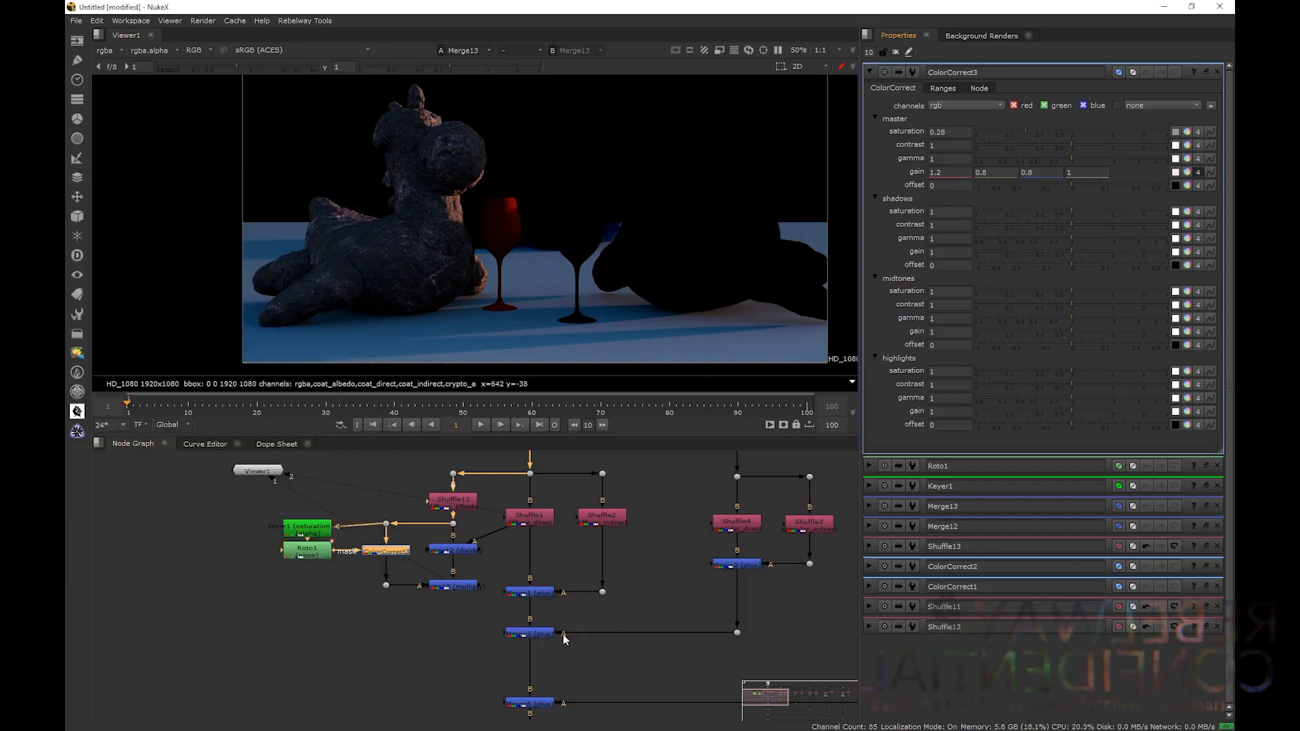
# - View the full rebuilt render from the final Merge at the end of the main pipe
pyautogui.scroll(-5, 594, 596)
pyautogui.moveTo(594, 596); pyautogui.dragTo(572, 545, button='middle')
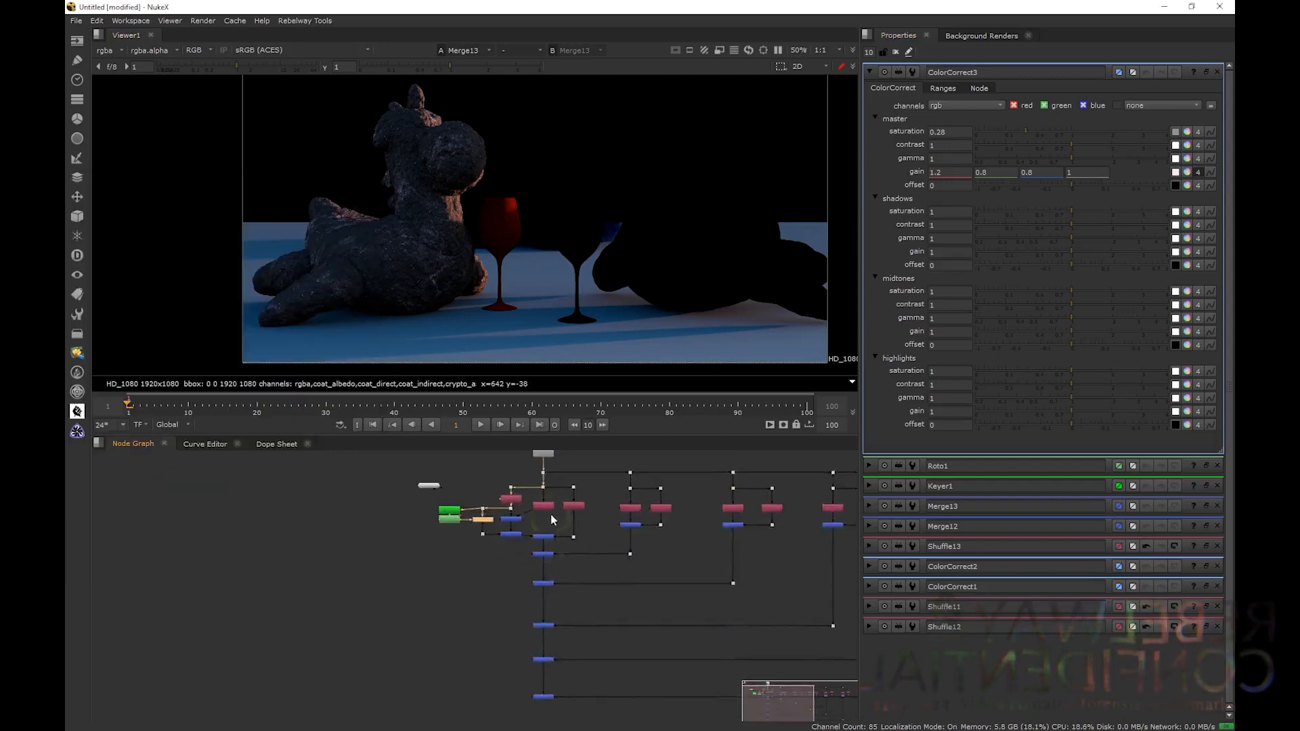
pyautogui.scroll(4, 551, 518)
pyautogui.moveTo(552, 617); pyautogui.dragTo(527, 626, button='middle')
pyautogui.scroll(-4, 518, 530)
pyautogui.click(511, 595)
pyautogui.press('2')
pyautogui.scroll(-2, 540, 519)
pyautogui.scroll(2, 502, 531)
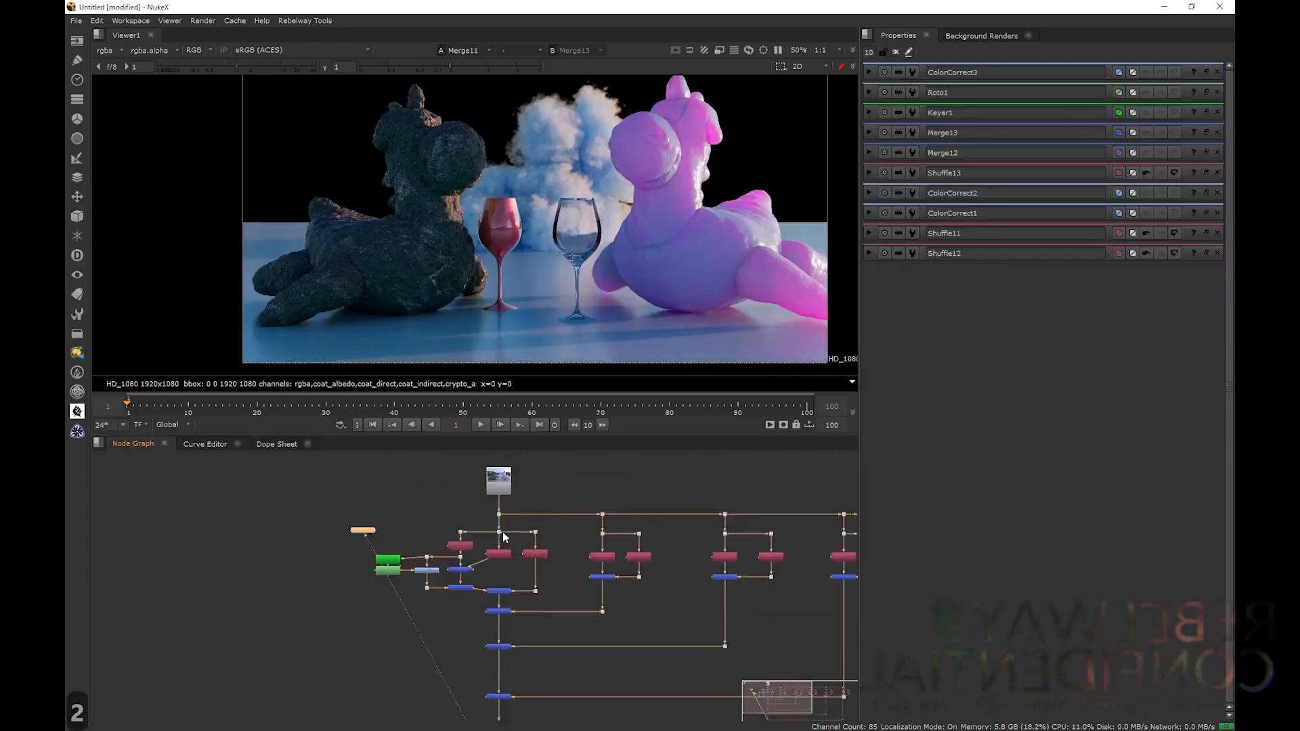
# - Compare the original Read with the final Merge by switching the viewer between them
pyautogui.click(498, 485)
pyautogui.press('1')
pyautogui.press('2')
pyautogui.press('1')
pyautogui.press('2')
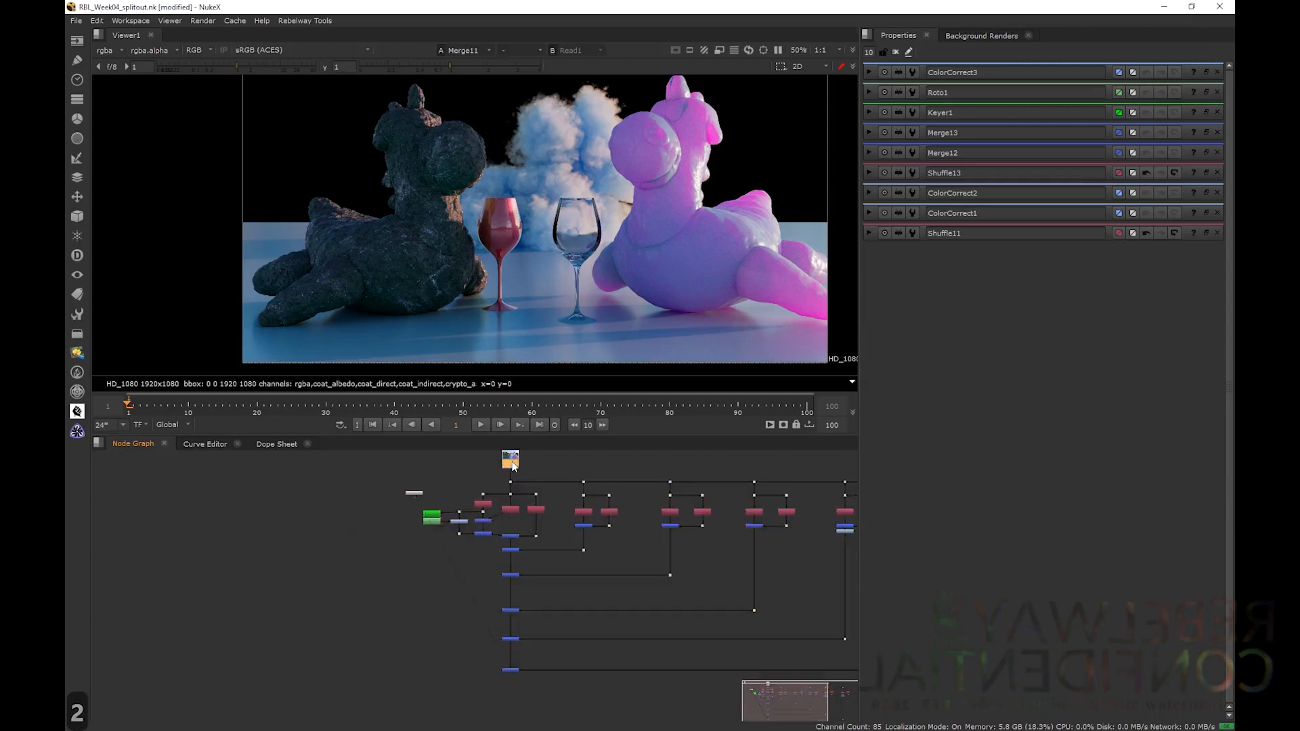
pyautogui.press('1')
pyautogui.press('2')
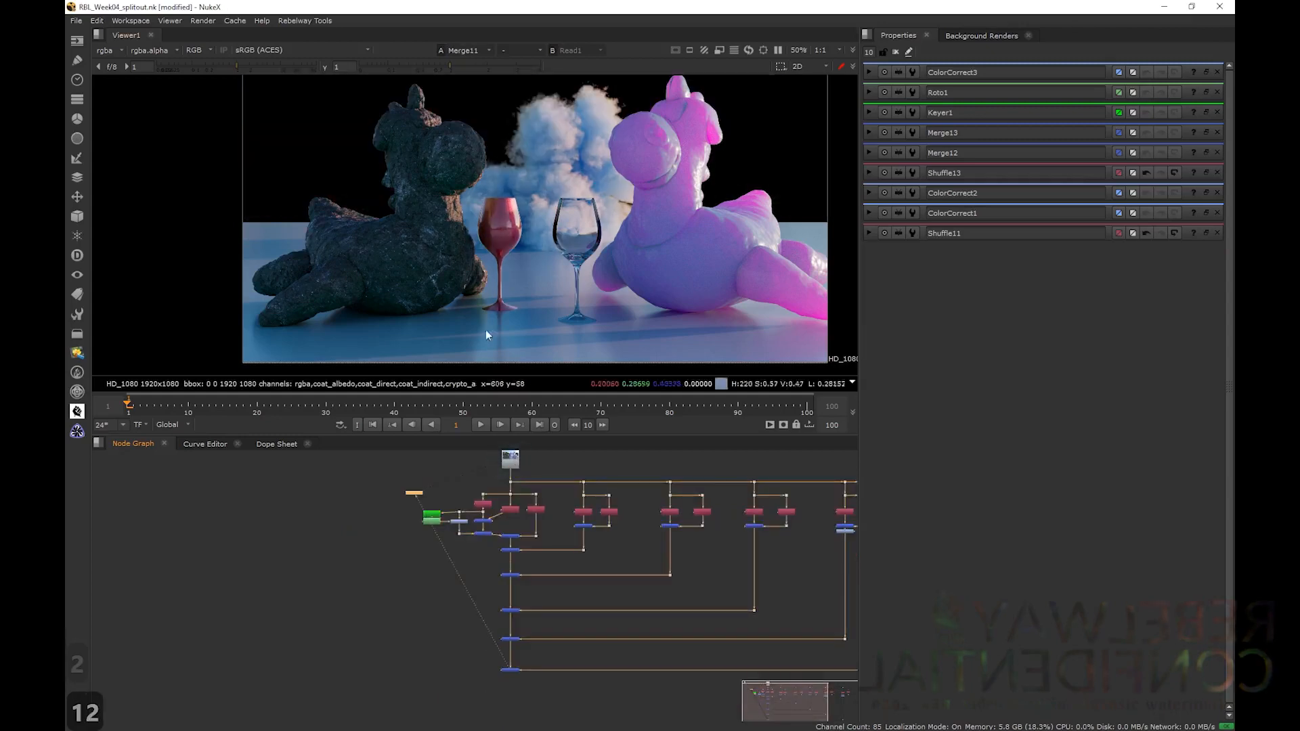
# - View the diffuse_indirect pass from Shuffle2
pyautogui.scroll(5, 525, 538)
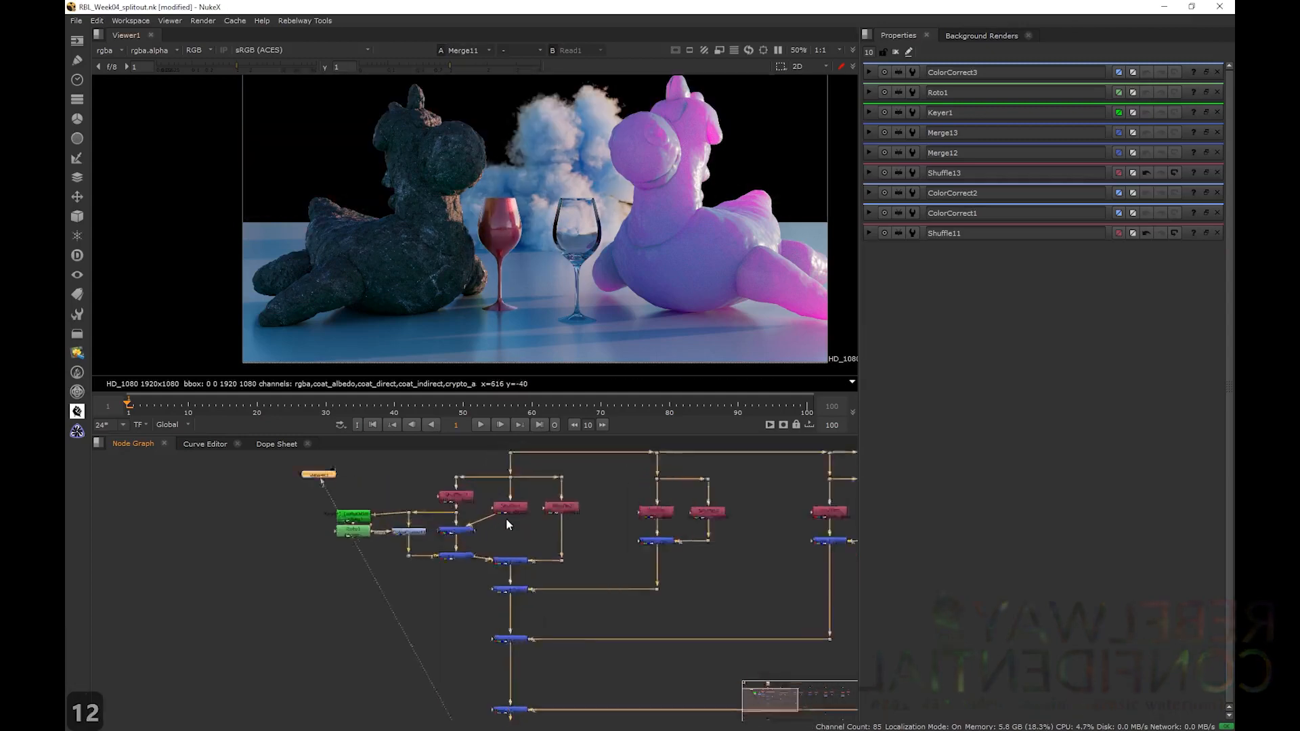
pyautogui.click(588, 504)
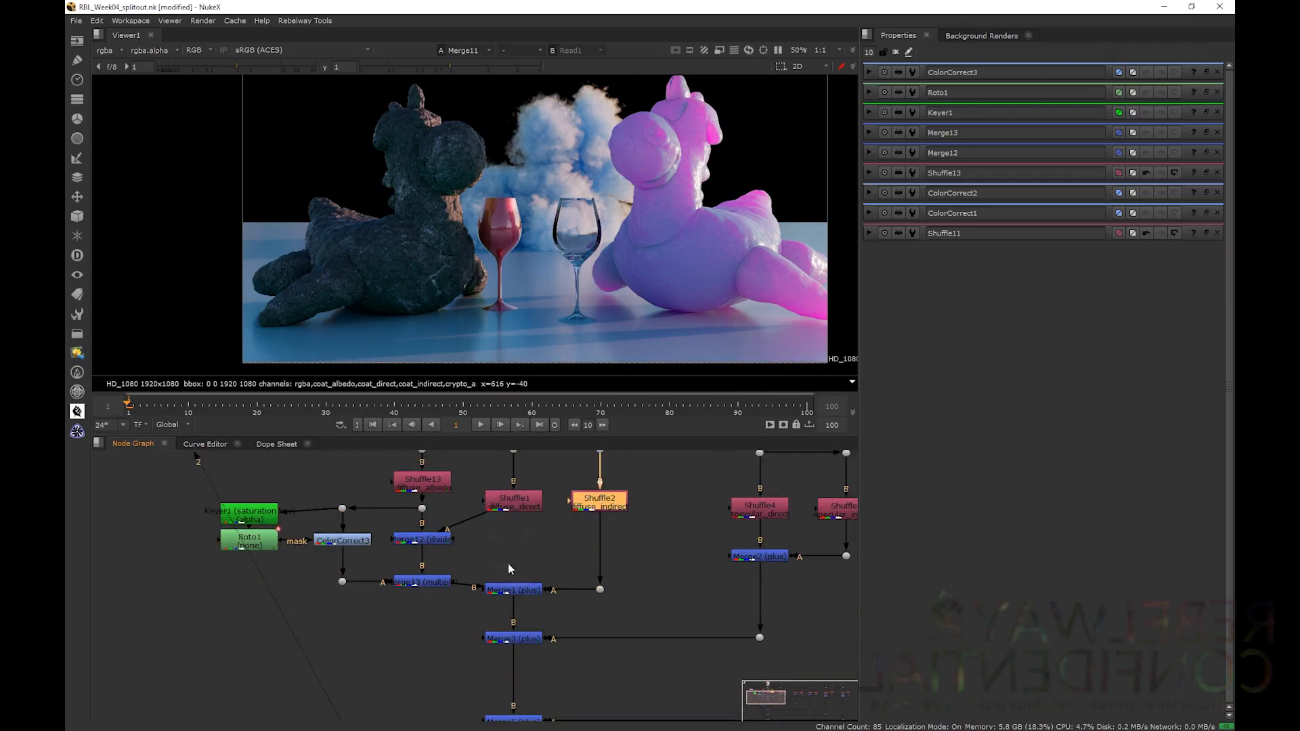
pyautogui.press('1')
pyautogui.click(607, 539)
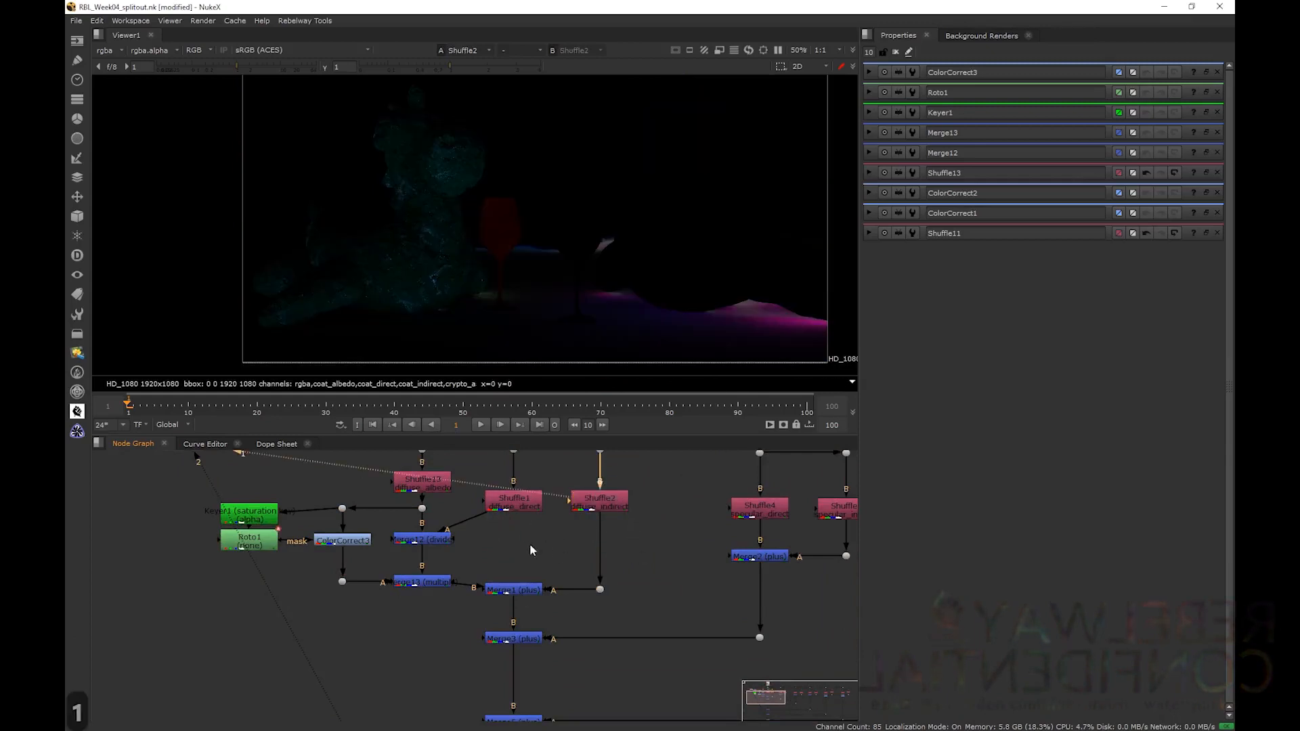
# - Extract Merge1 from the main pipe, connect its B input to Shuffle1, align it below the diffuse shuffles and view it
pyautogui.click(517, 594)
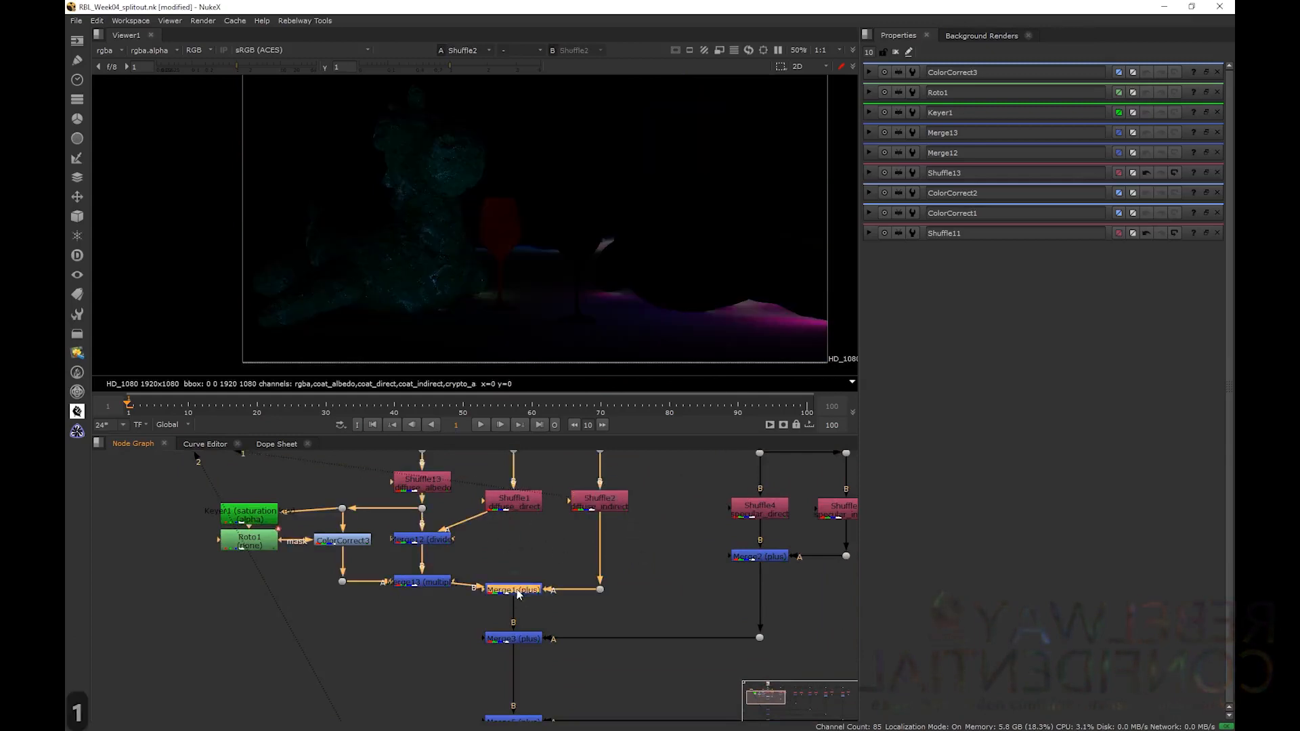
pyautogui.moveTo(513, 608); pyautogui.dragTo(513, 502)
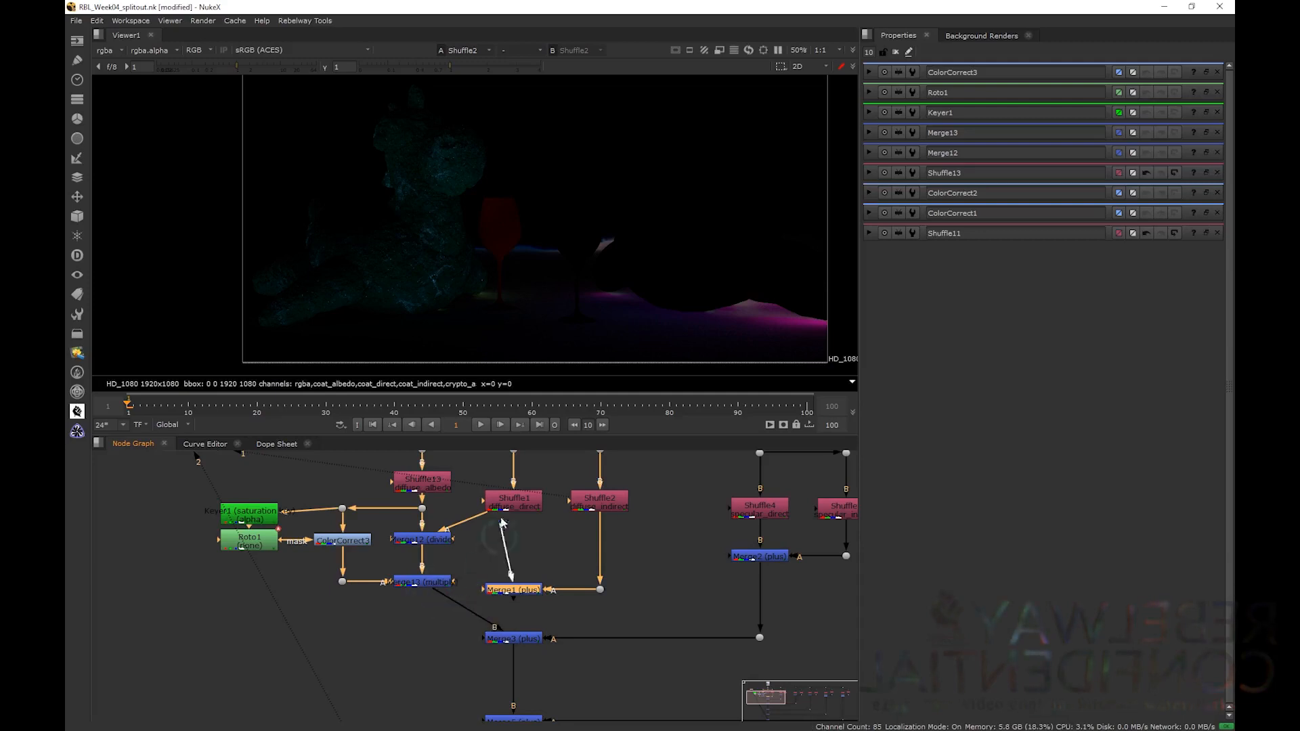
pyautogui.moveTo(635, 548); pyautogui.dragTo(518, 541)
pyautogui.click(529, 554)
pyautogui.click(529, 545)
pyautogui.press('1')
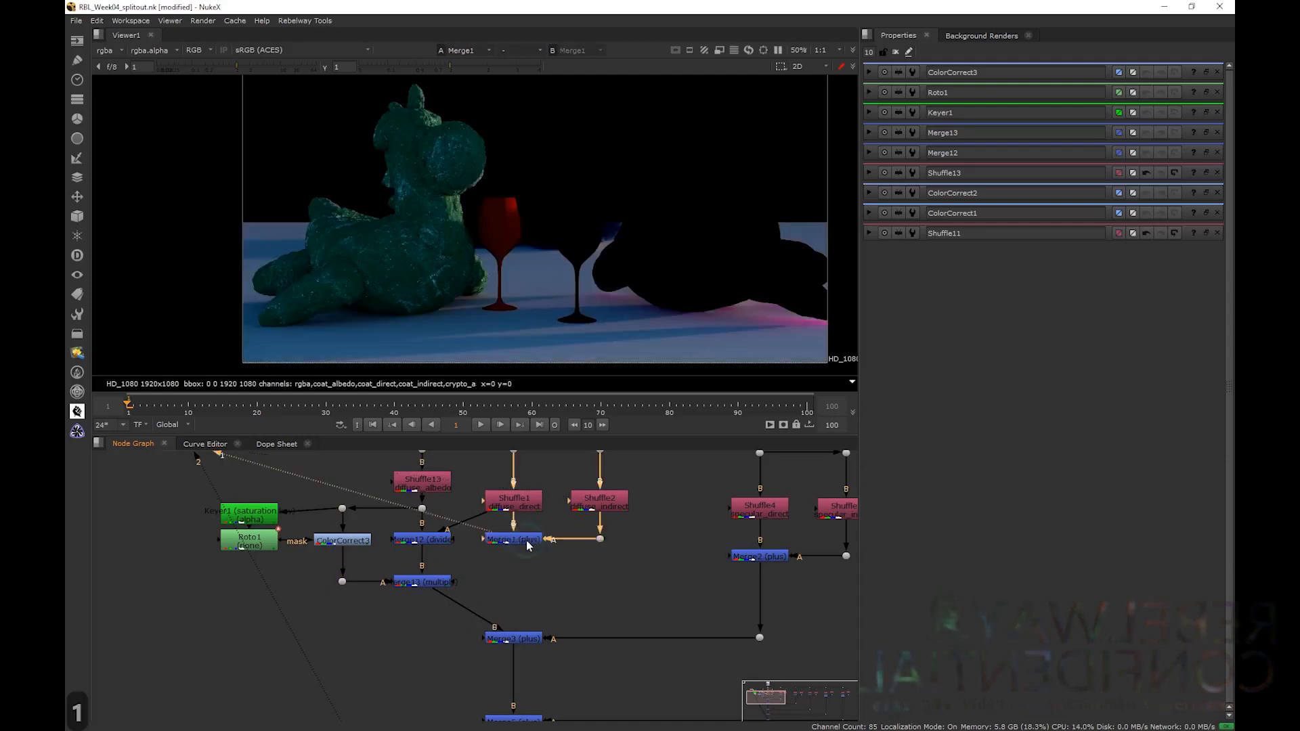
# - Reconnect the A input of the divide Merge12 to the combined diffuse Merge1 and view the result
pyautogui.moveTo(482, 518); pyautogui.dragTo(523, 542)
pyautogui.doubleClick(442, 542)
pyautogui.press('1')
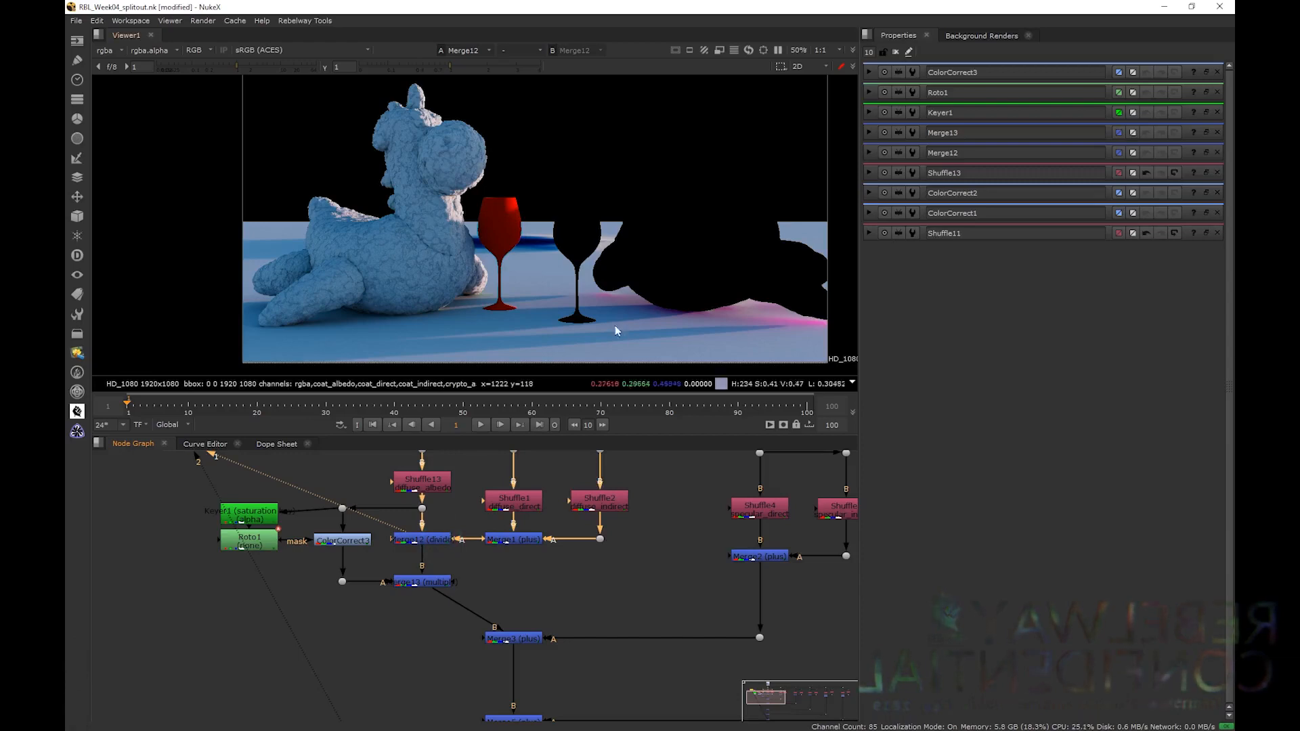
# - Examine the divided diffuse lighting up close on the floor, the glasses and the left llama
pyautogui.moveTo(718, 307); pyautogui.dragTo(637, 274, button='middle')
pyautogui.scroll(3, 637, 274)
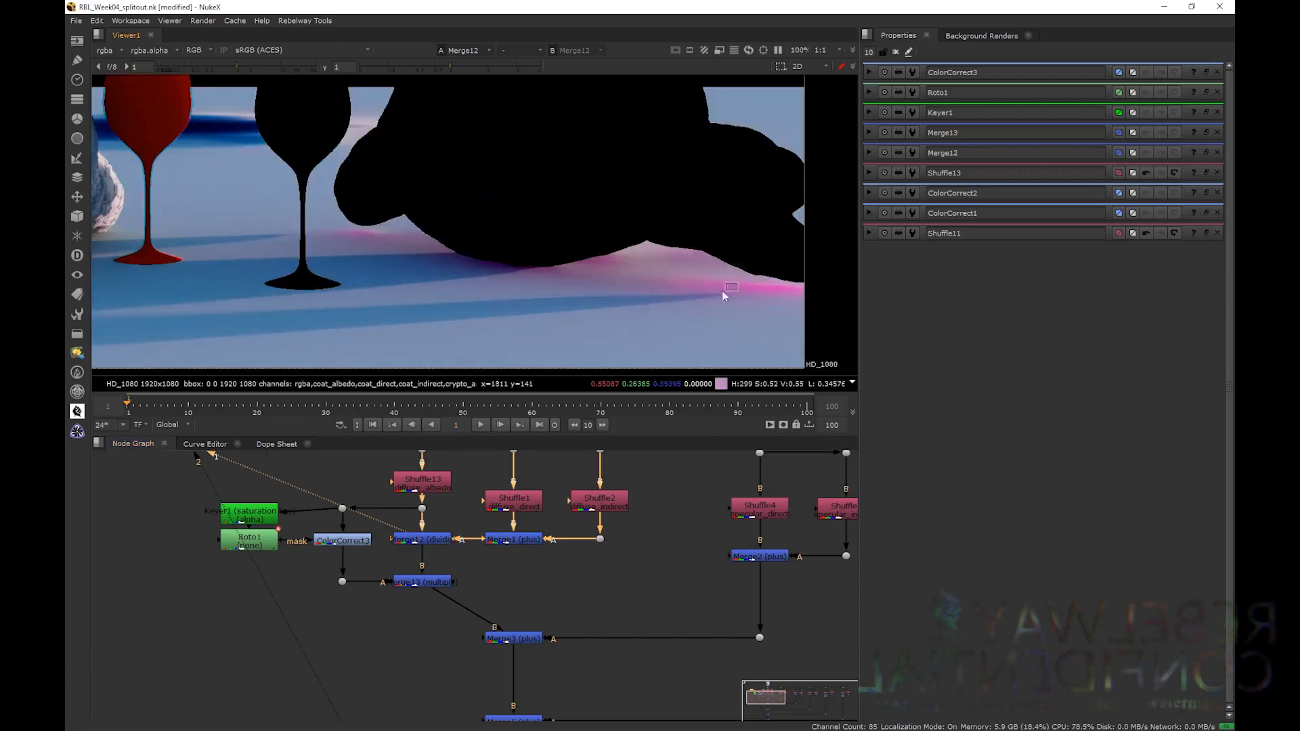
pyautogui.moveTo(413, 276); pyautogui.dragTo(470, 266, button='middle')
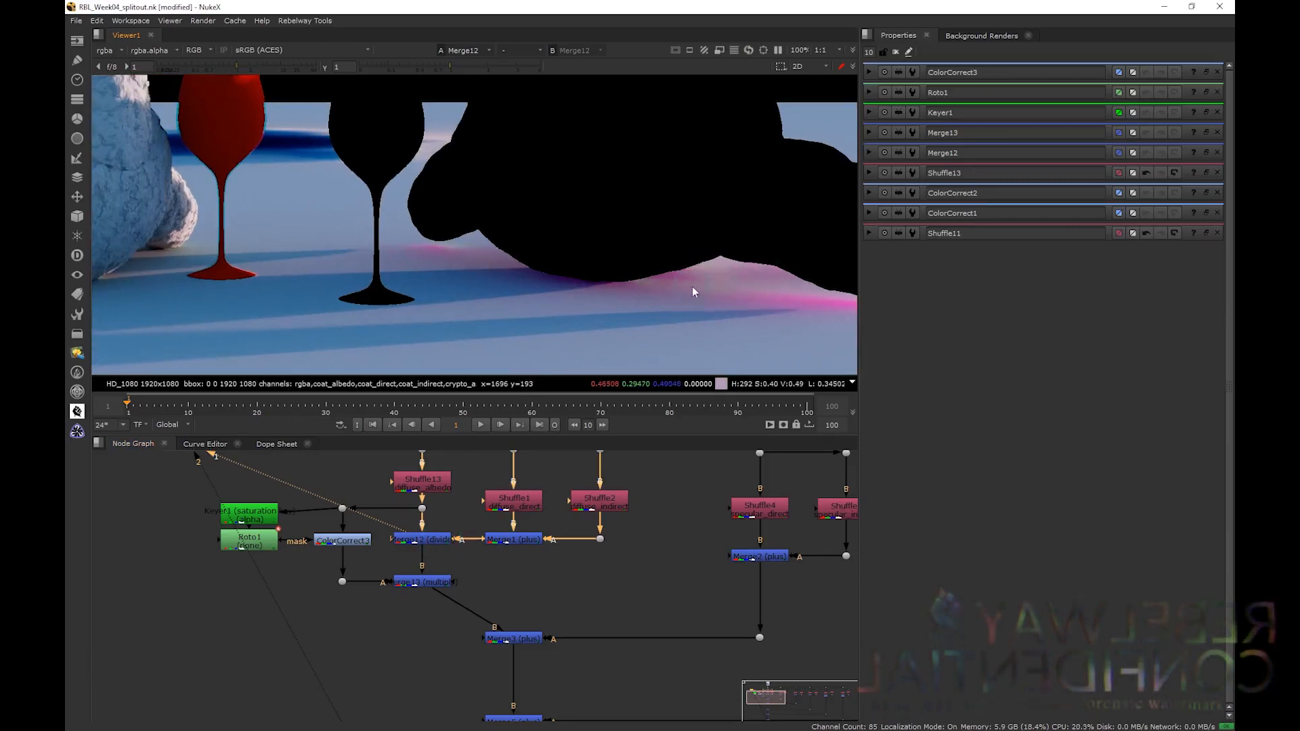
pyautogui.moveTo(444, 279); pyautogui.dragTo(772, 287, button='middle')
pyautogui.scroll(3, 519, 262)
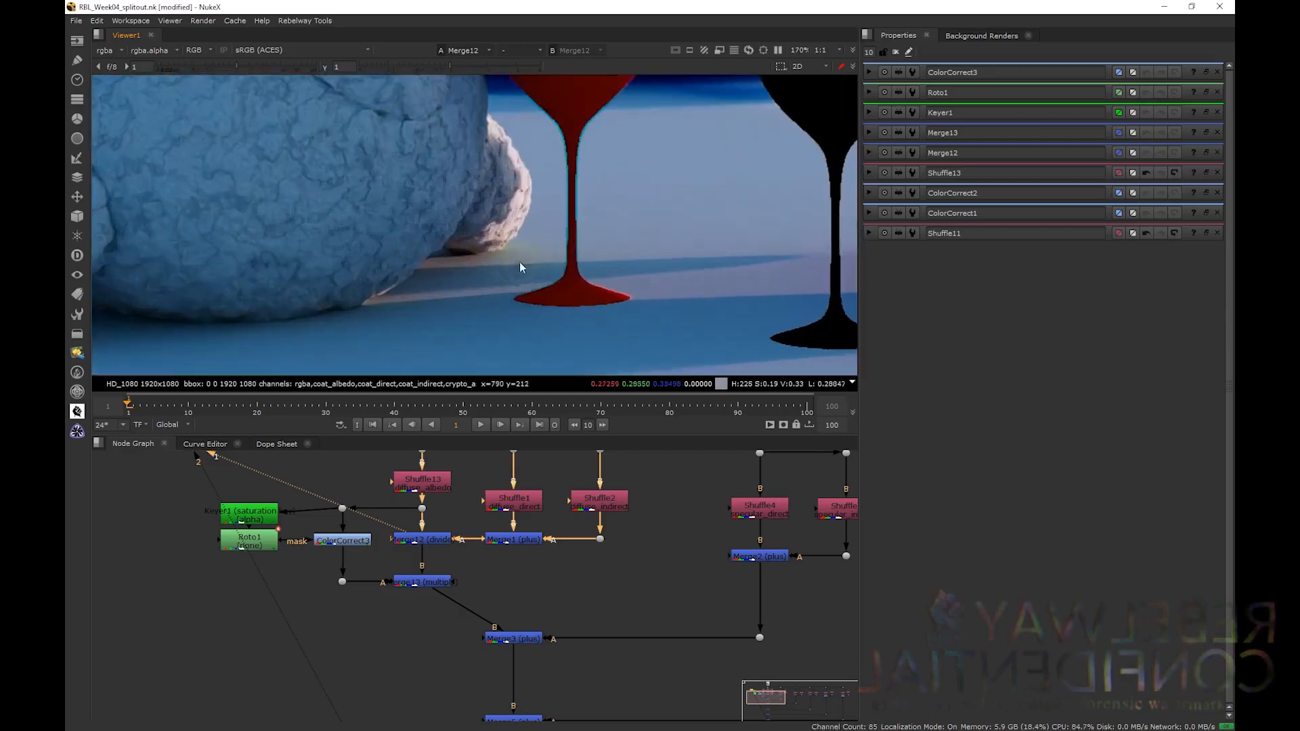
pyautogui.moveTo(296, 311); pyautogui.dragTo(545, 291, button='middle')
pyautogui.scroll(-2, 546, 291)
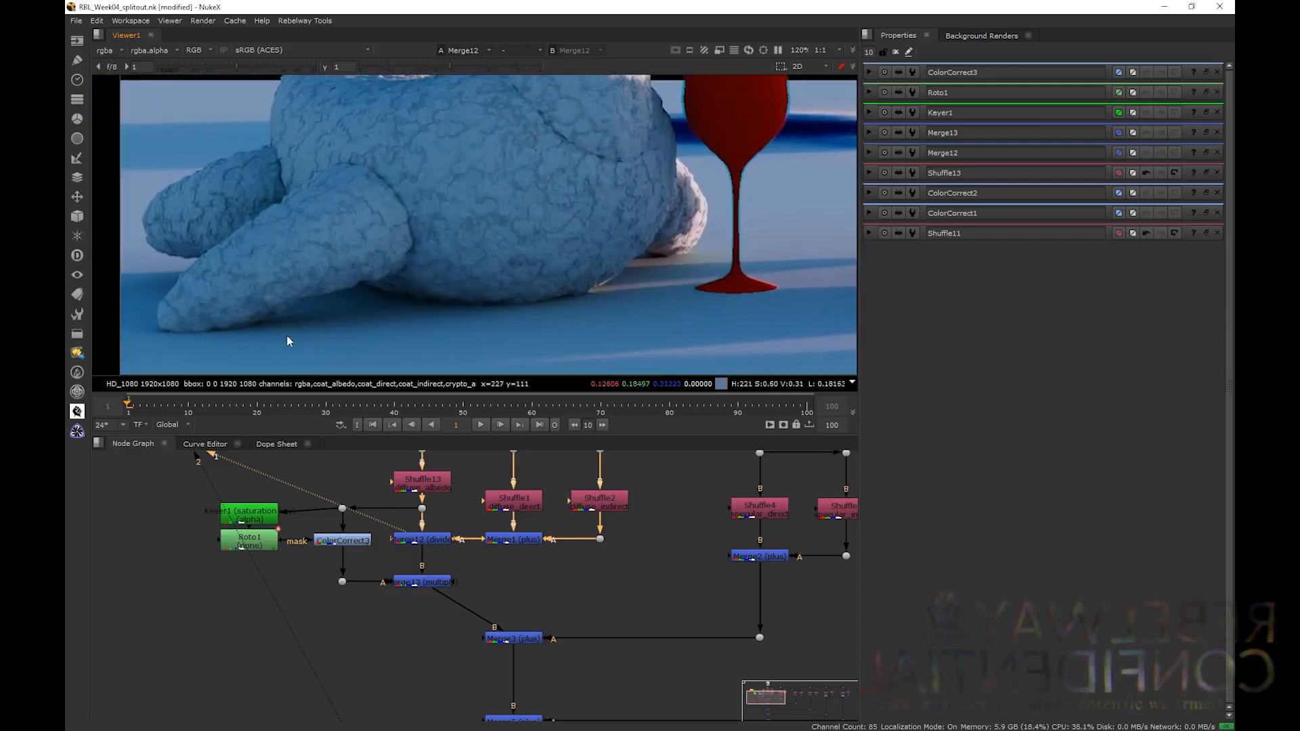
# - View the multiply Merge13 and the final Merge to check the rewired diffuse in the rebuilt render
pyautogui.click(443, 587)
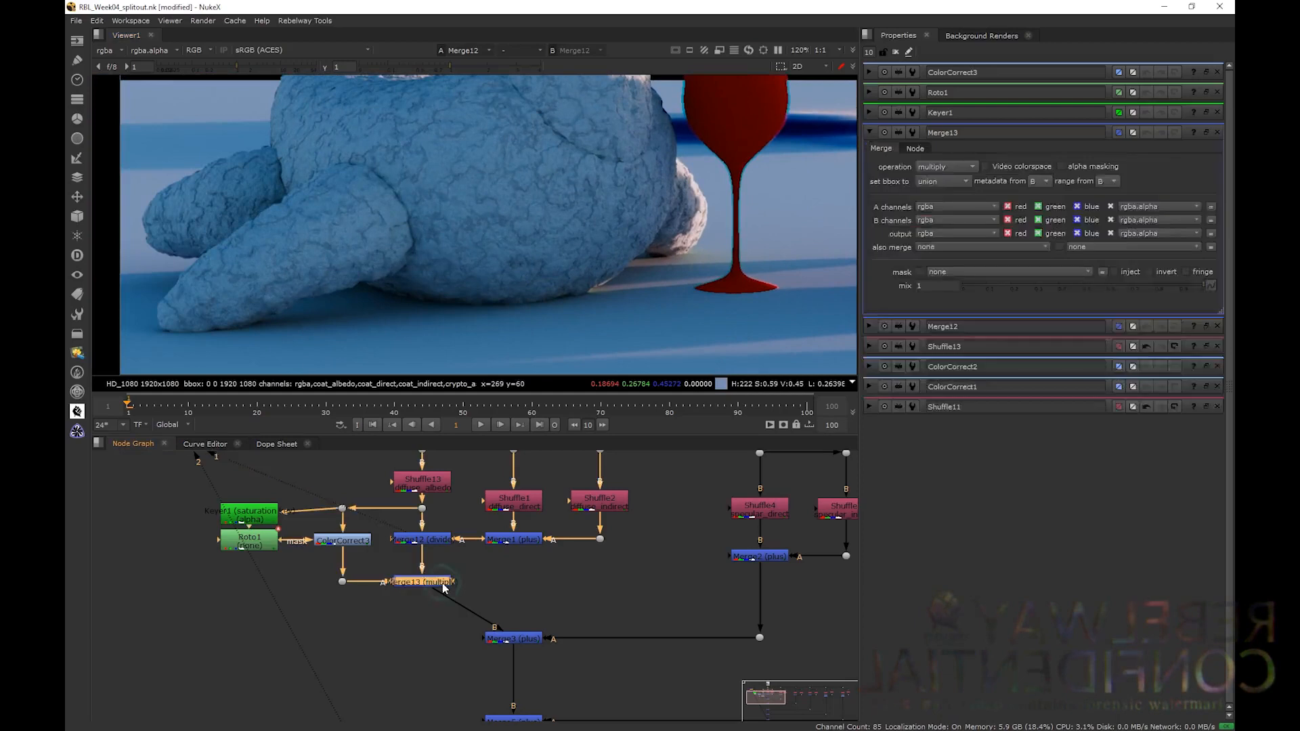
pyautogui.press('1')
pyautogui.scroll(-4, 446, 364)
pyautogui.scroll(-5, 491, 555)
pyautogui.moveTo(499, 571); pyautogui.dragTo(469, 485, button='middle')
pyautogui.click(469, 674)
pyautogui.press('2')
pyautogui.scroll(-4, 509, 279)
pyautogui.scroll(3, 509, 278)
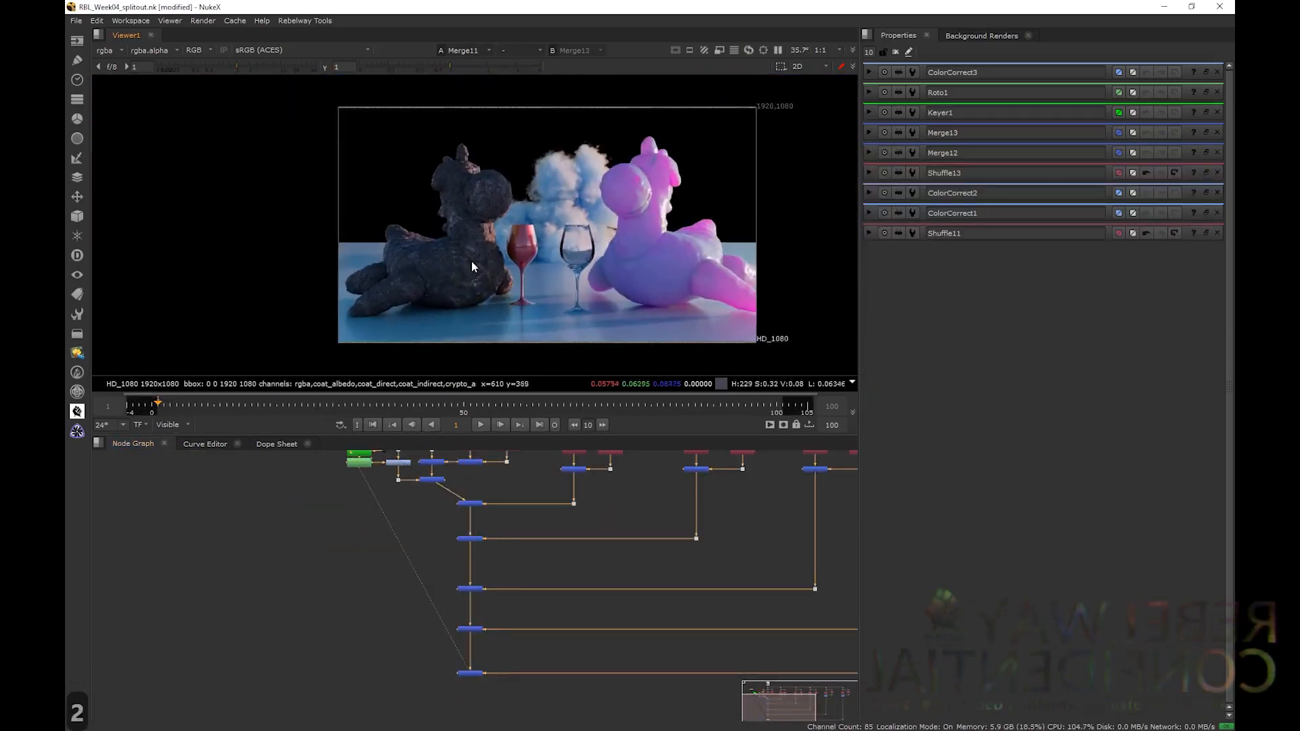
# - Compare the original Read1 render with the rebuilt Merge11 result up close on the floor and glasses
pyautogui.moveTo(505, 465); pyautogui.dragTo(465, 490, button='middle')
pyautogui.click(473, 463)
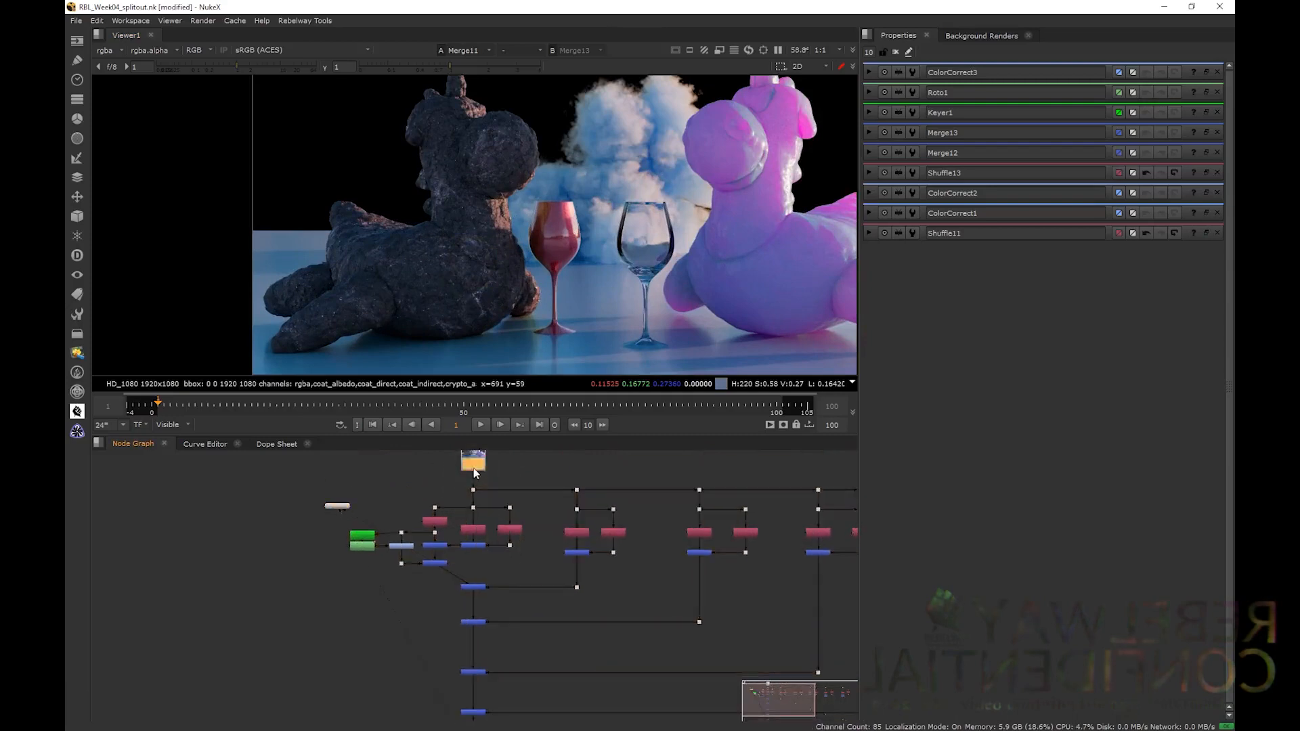
pyautogui.press('1')
pyautogui.scroll(4, 539, 302)
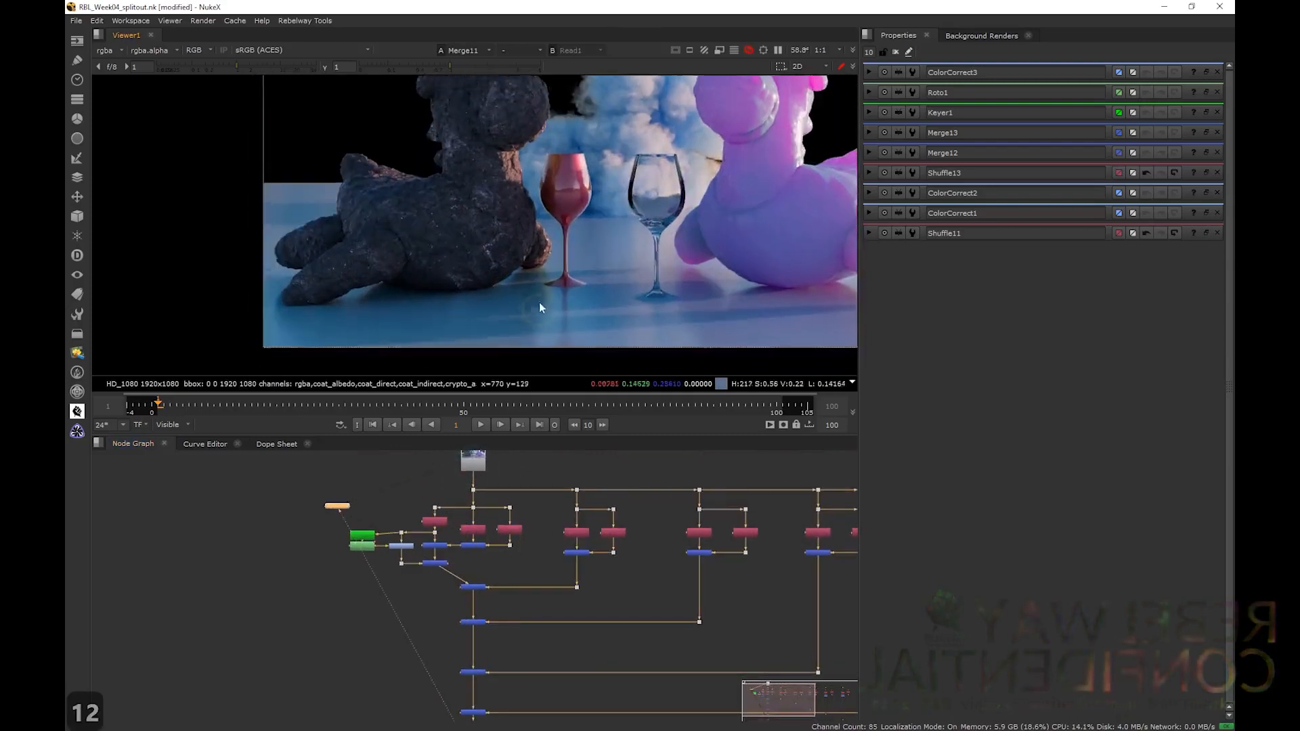
pyautogui.press('2')
pyautogui.press('1')
pyautogui.press('2')
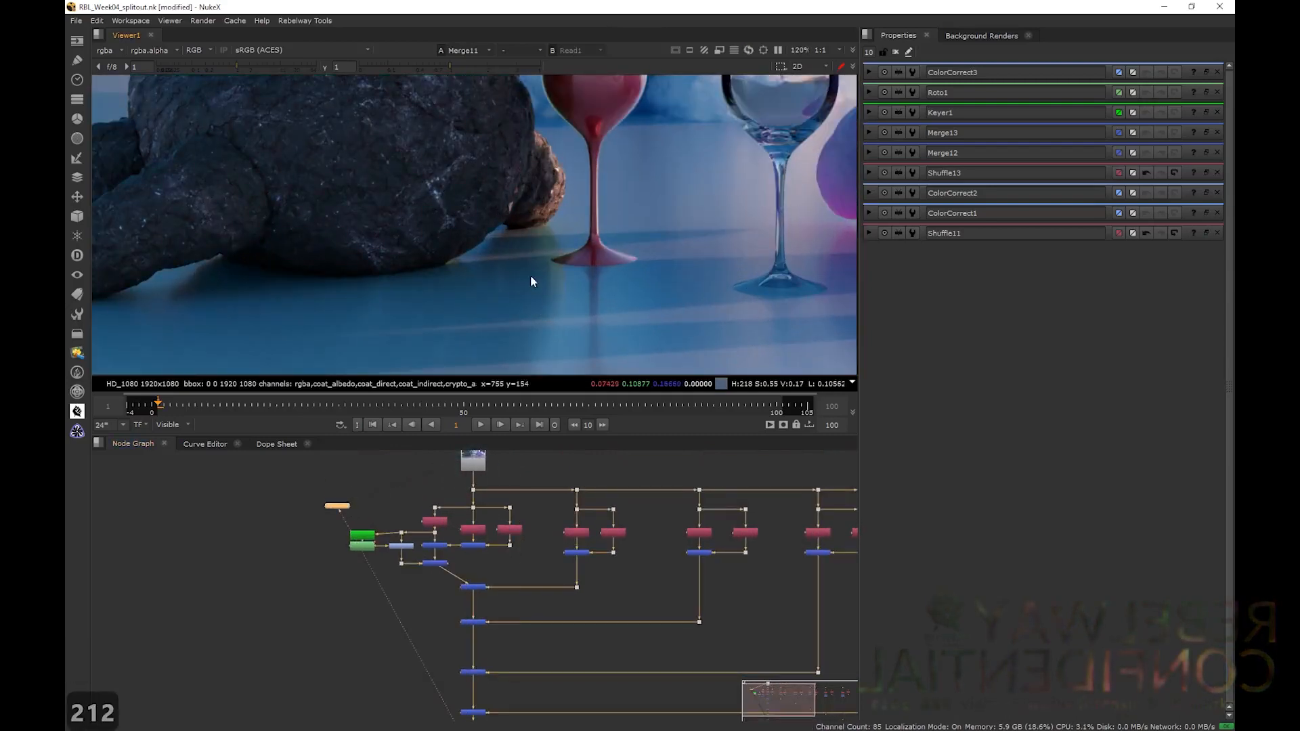
# - View the specular direct Shuffle4 and the combined specular Merge2, ending on the final Merge11 render
pyautogui.click(573, 554)
pyautogui.press('1')
pyautogui.click(577, 533)
pyautogui.press('1')
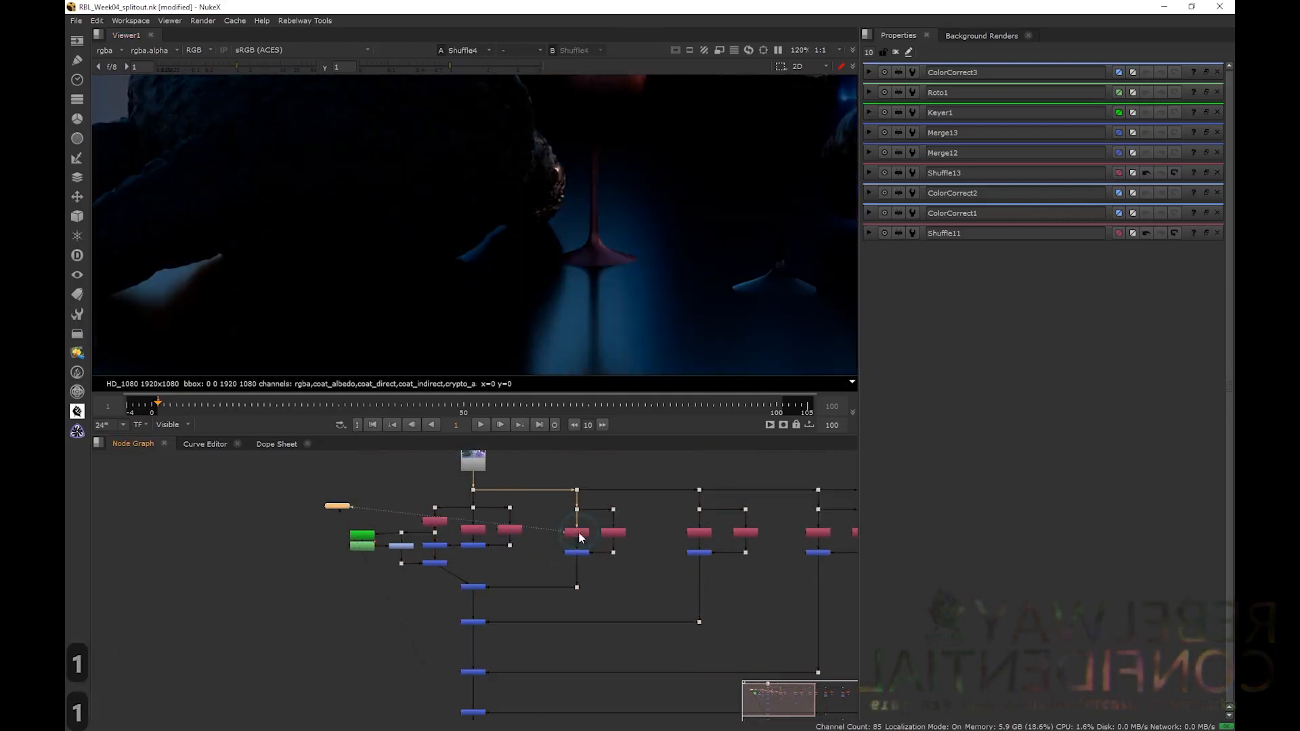
pyautogui.click(583, 553)
pyautogui.press('1')
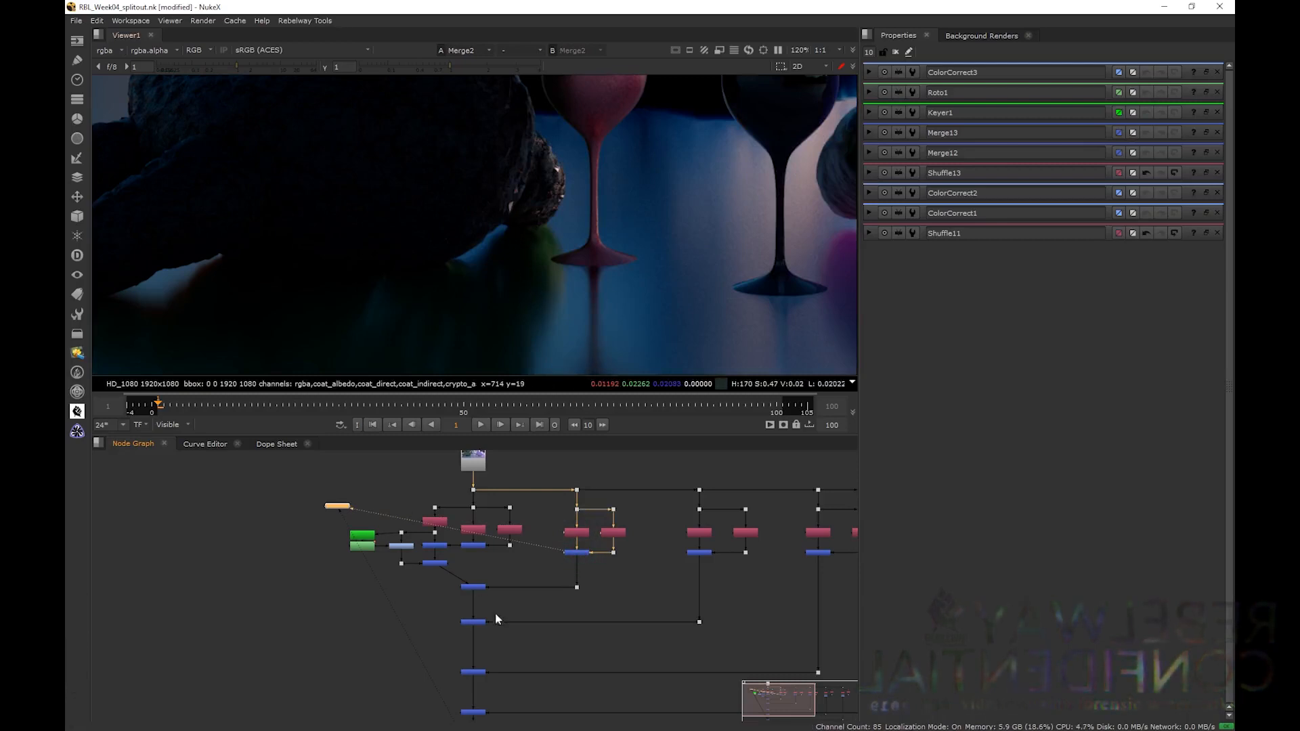
pyautogui.scroll(-3, 478, 589)
pyautogui.click(493, 636)
pyautogui.press('2')
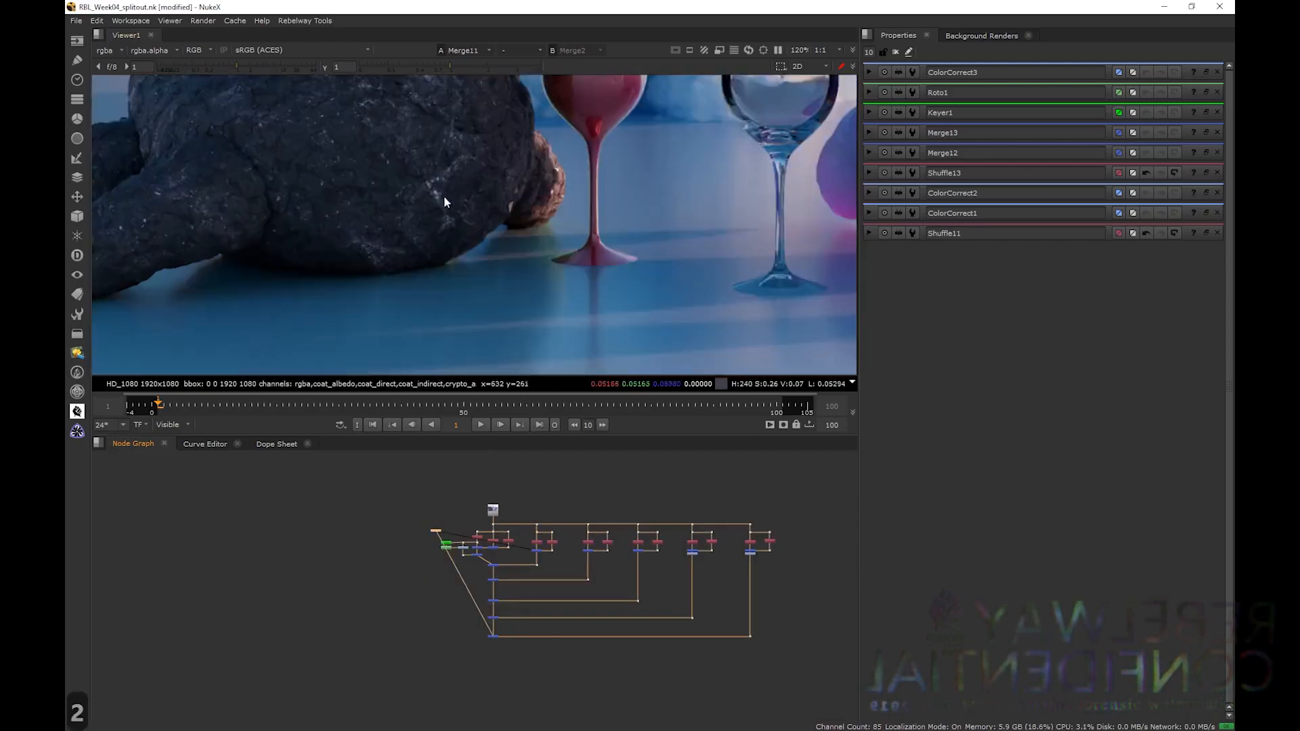
pyautogui.scroll(-3, 441, 201)
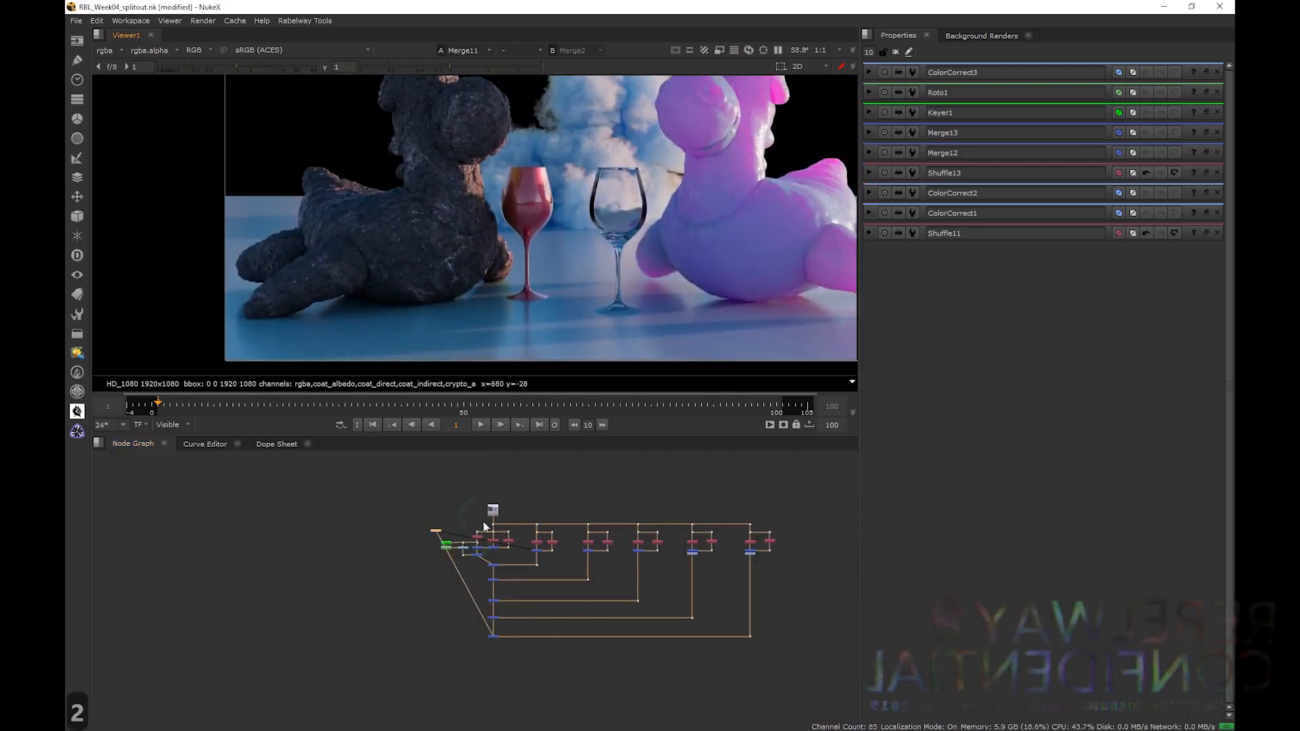
# - View the divide Merge12 and the multiply Merge13, and compare them with the full rebuilt render
pyautogui.scroll(7, 475, 548)
pyautogui.click(486, 545)
pyautogui.press('1')
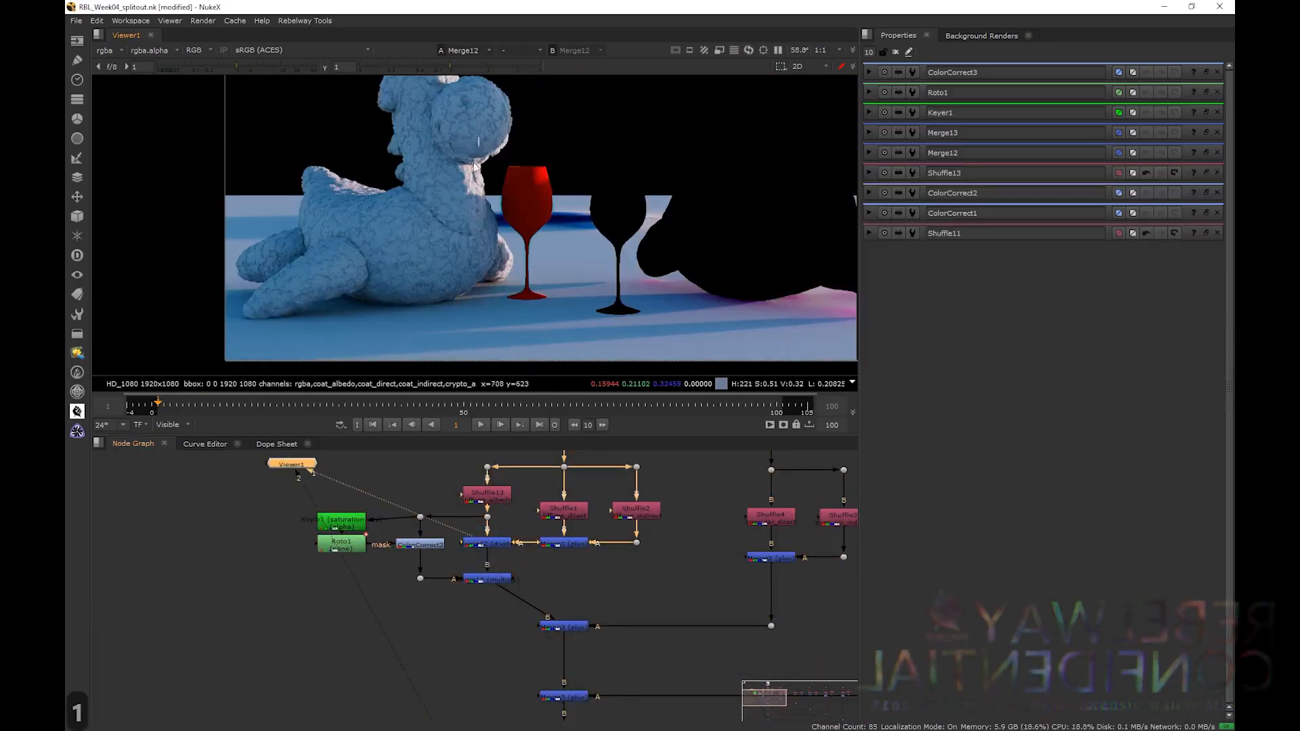
pyautogui.click(491, 580)
pyautogui.press('1')
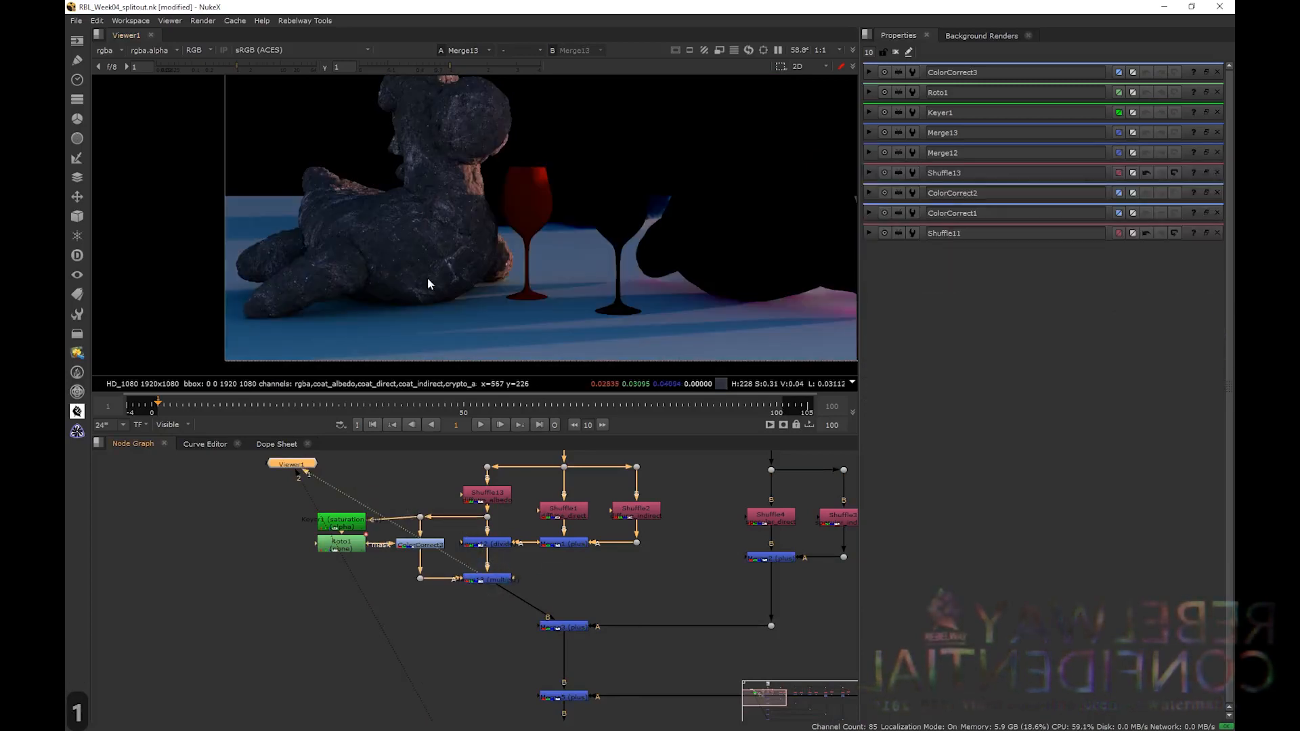
pyautogui.scroll(-6, 594, 573)
pyautogui.click(595, 627)
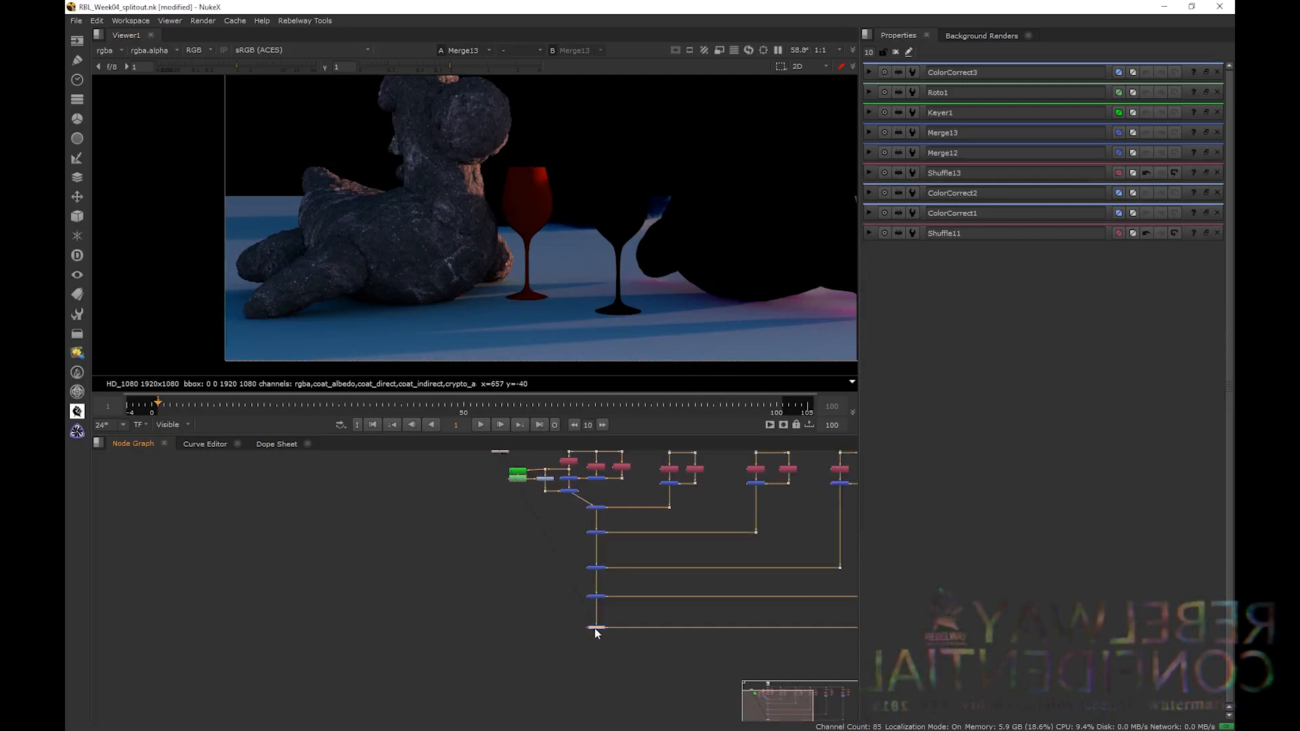
pyautogui.press('2')
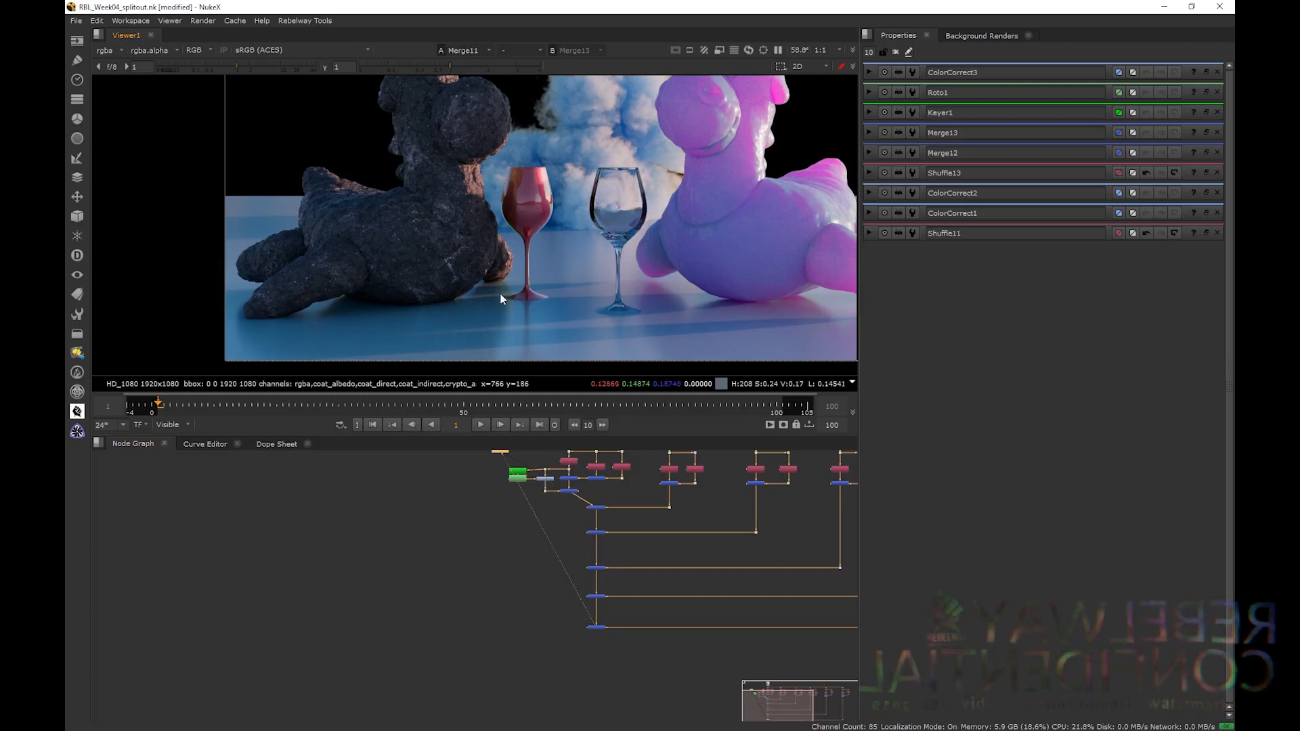
# - Duplicate the specular direct Shuffle4, set the copy's input layer to specular_albedo to view that pass, and delete the copy
pyautogui.scroll(5, 665, 476)
pyautogui.moveTo(666, 481); pyautogui.dragTo(648, 564, button='middle')
pyautogui.click(640, 538)
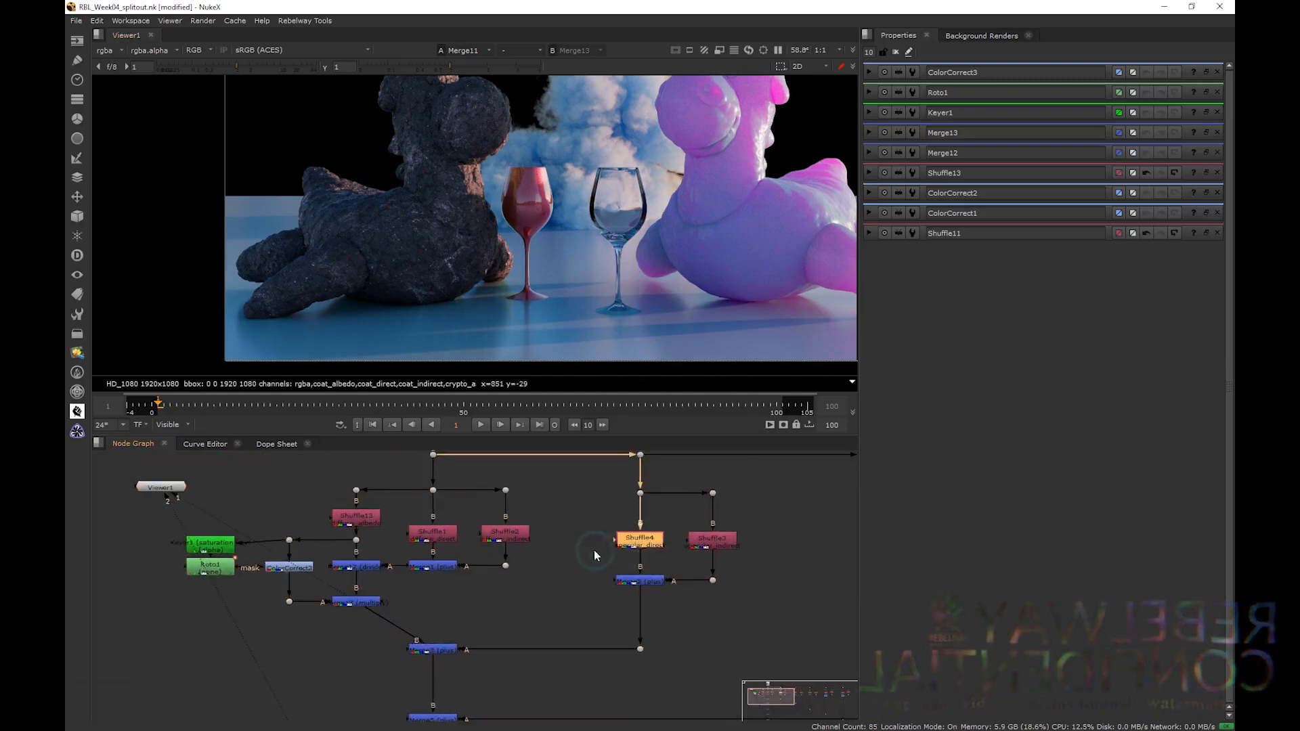
pyautogui.hotkey('ctrl', 'c')
pyautogui.hotkey('ctrl', 'v')
pyautogui.click(945, 139)
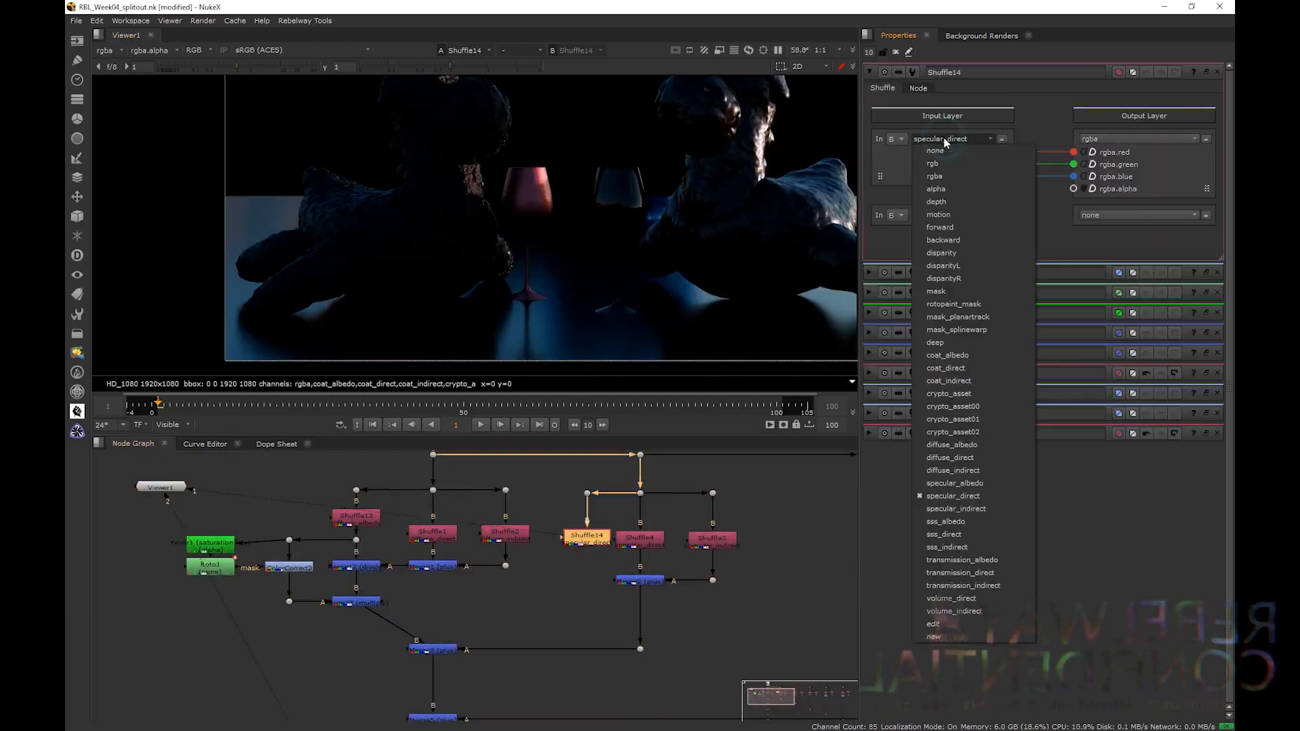
pyautogui.click(955, 483)
pyautogui.press('1')
pyautogui.doubleClick(586, 540)
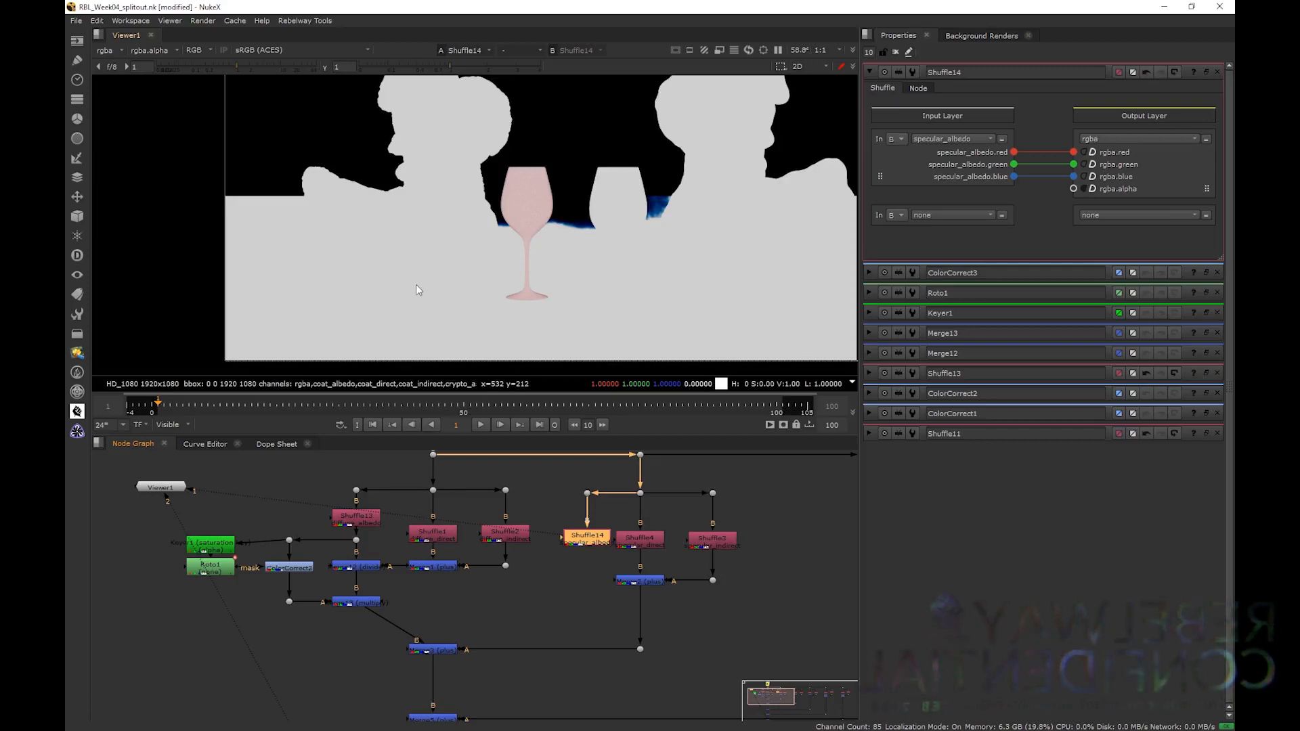
pyautogui.scroll(-4, 608, 496)
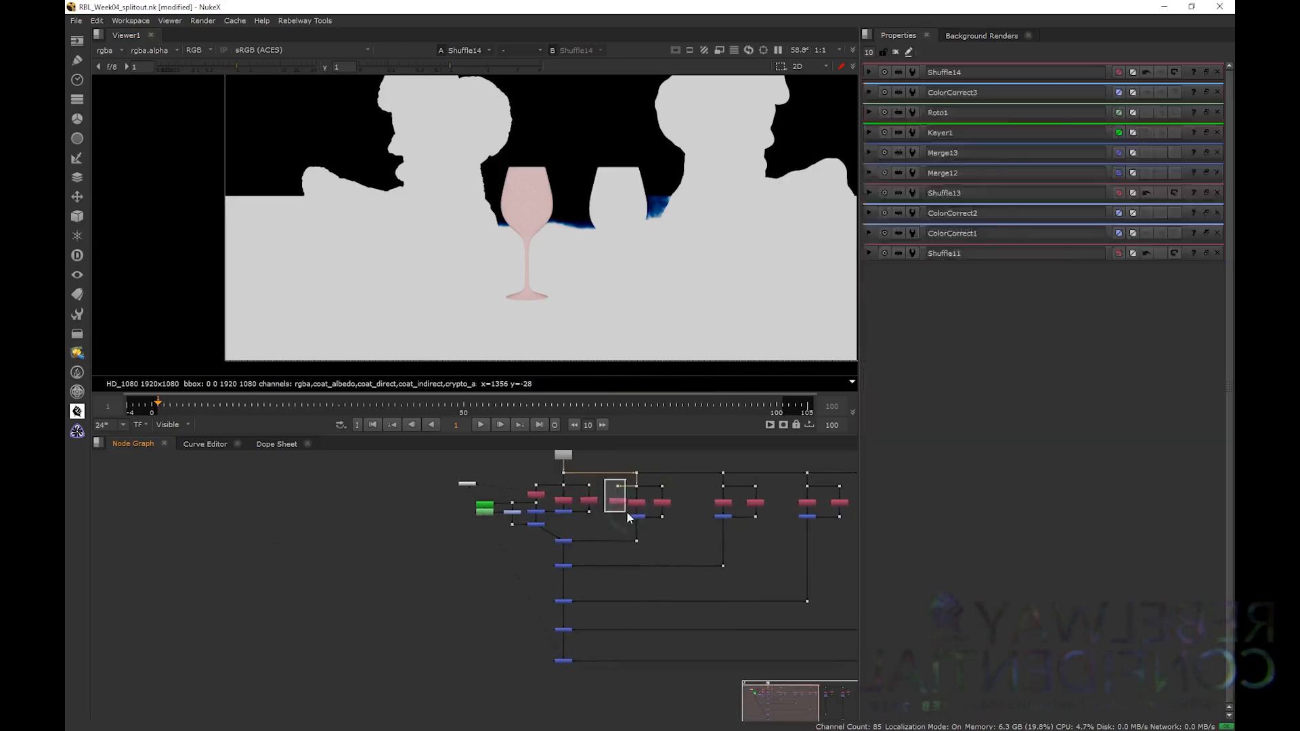
pyautogui.press('Delete')
# - View the multiply Merge13 and the final Merge11 in the main viewer input
pyautogui.click(538, 525)
pyautogui.press('1')
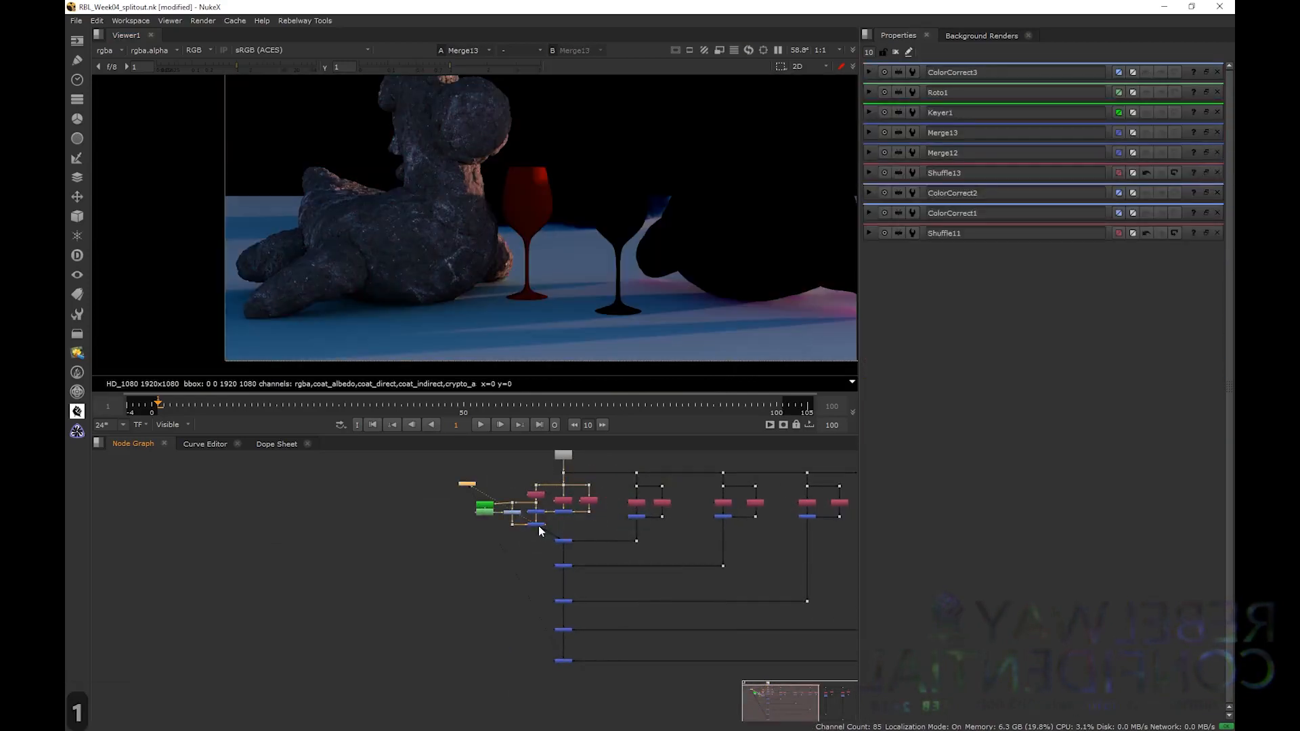
pyautogui.click(571, 661)
pyautogui.press('1')
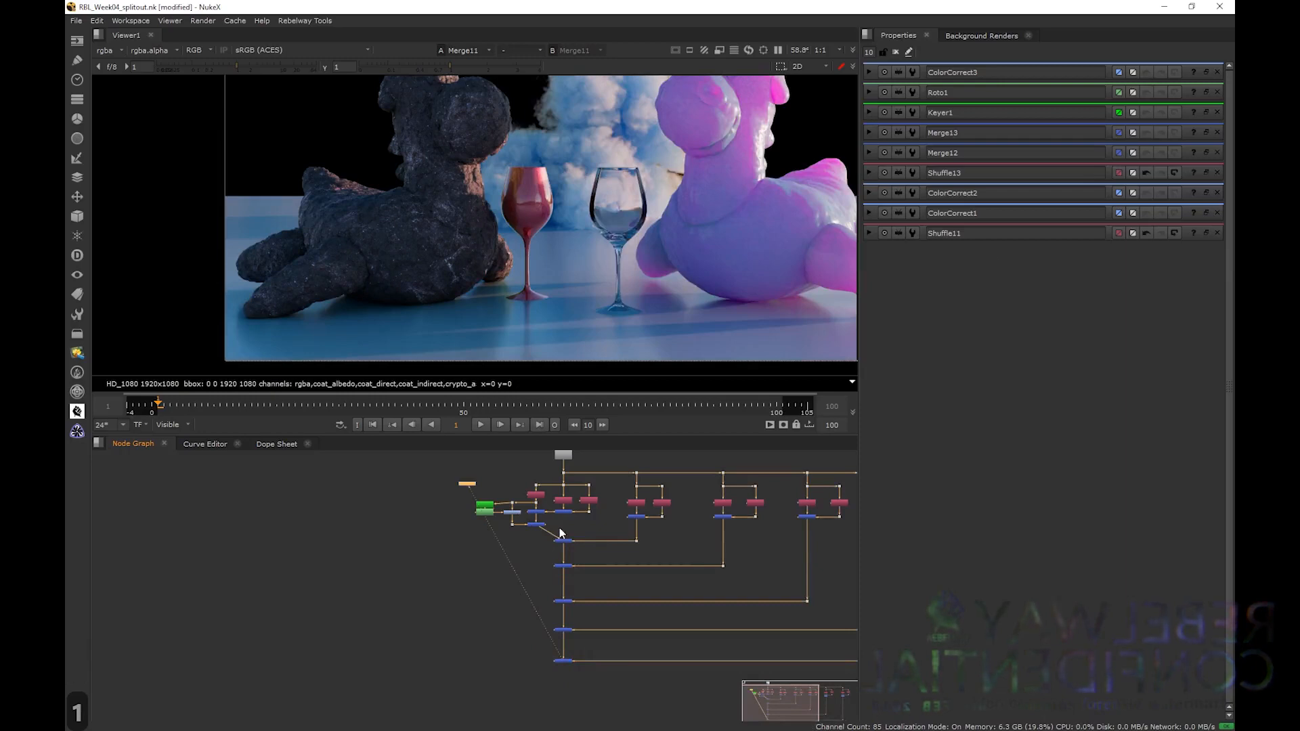
# - Examine the diffuse stages from the divide Merge12 through the multiply Merge13 to the final Merge11
pyautogui.scroll(3, 554, 526)
pyautogui.click(527, 518)
pyautogui.press('1')
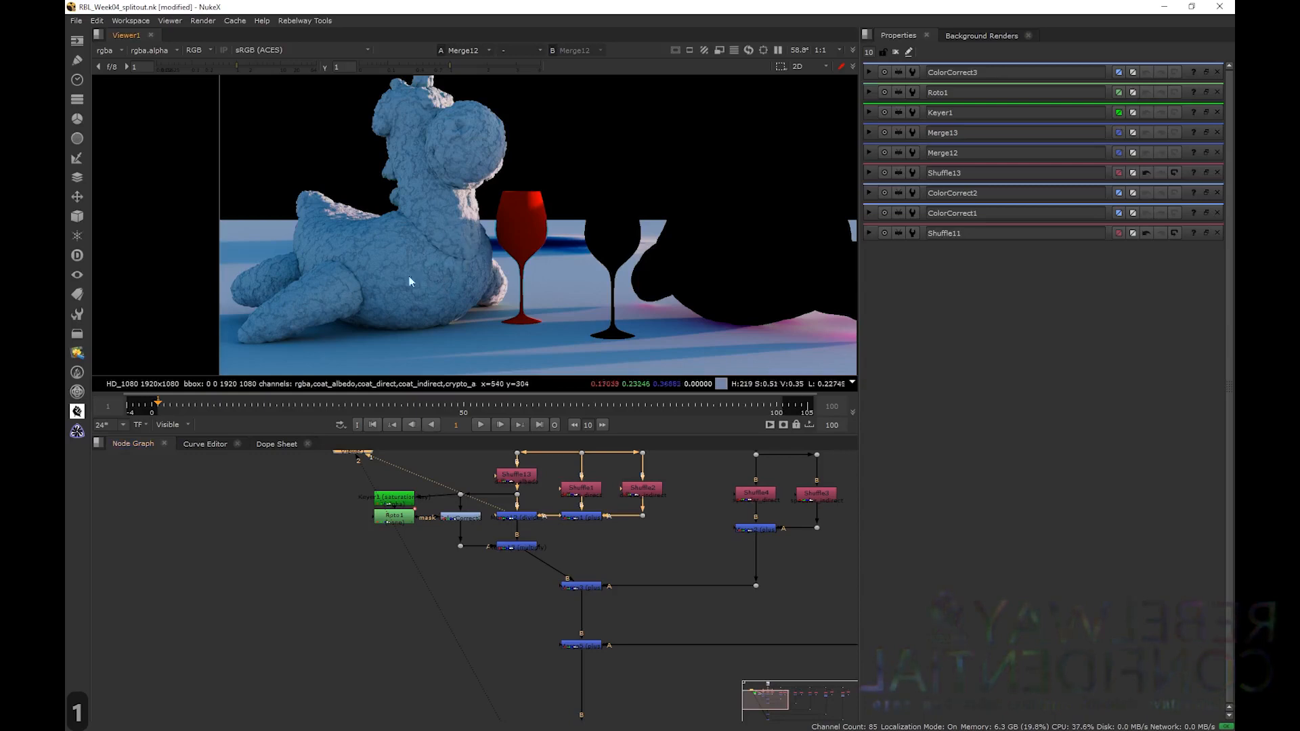
pyautogui.click(526, 549)
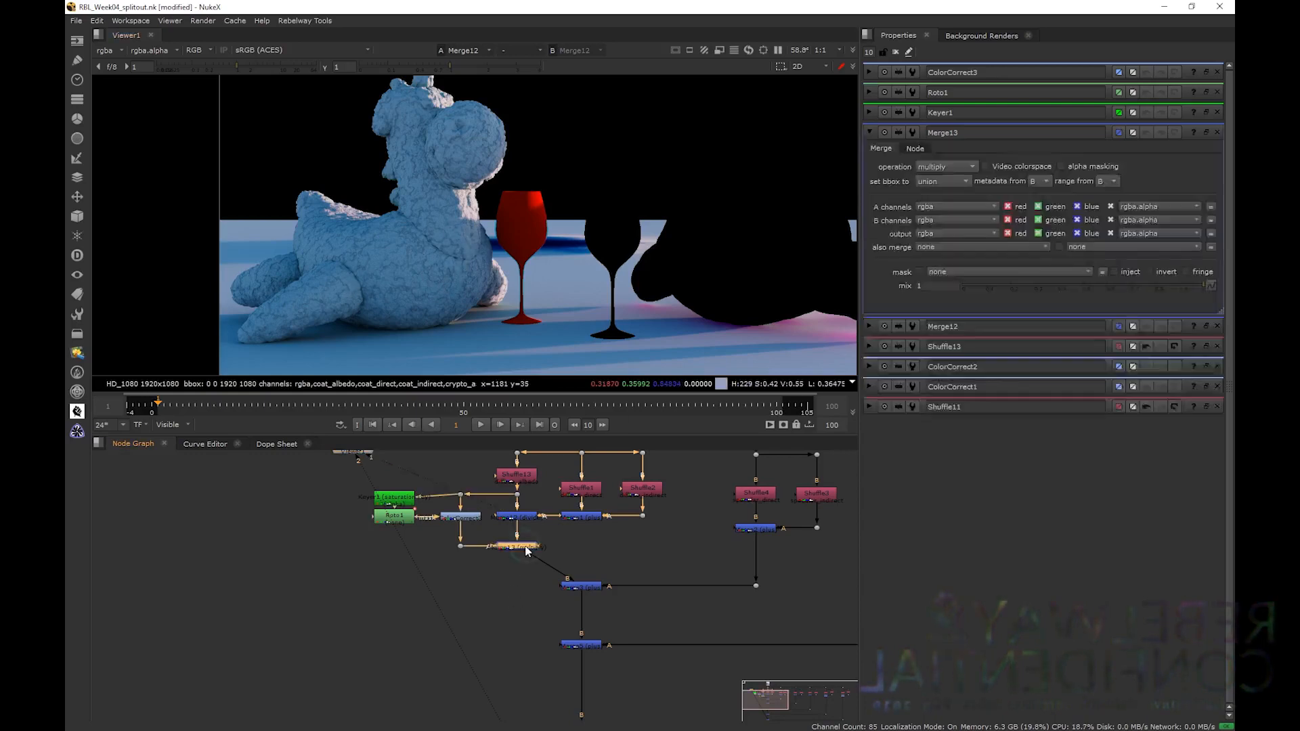
pyautogui.press('1')
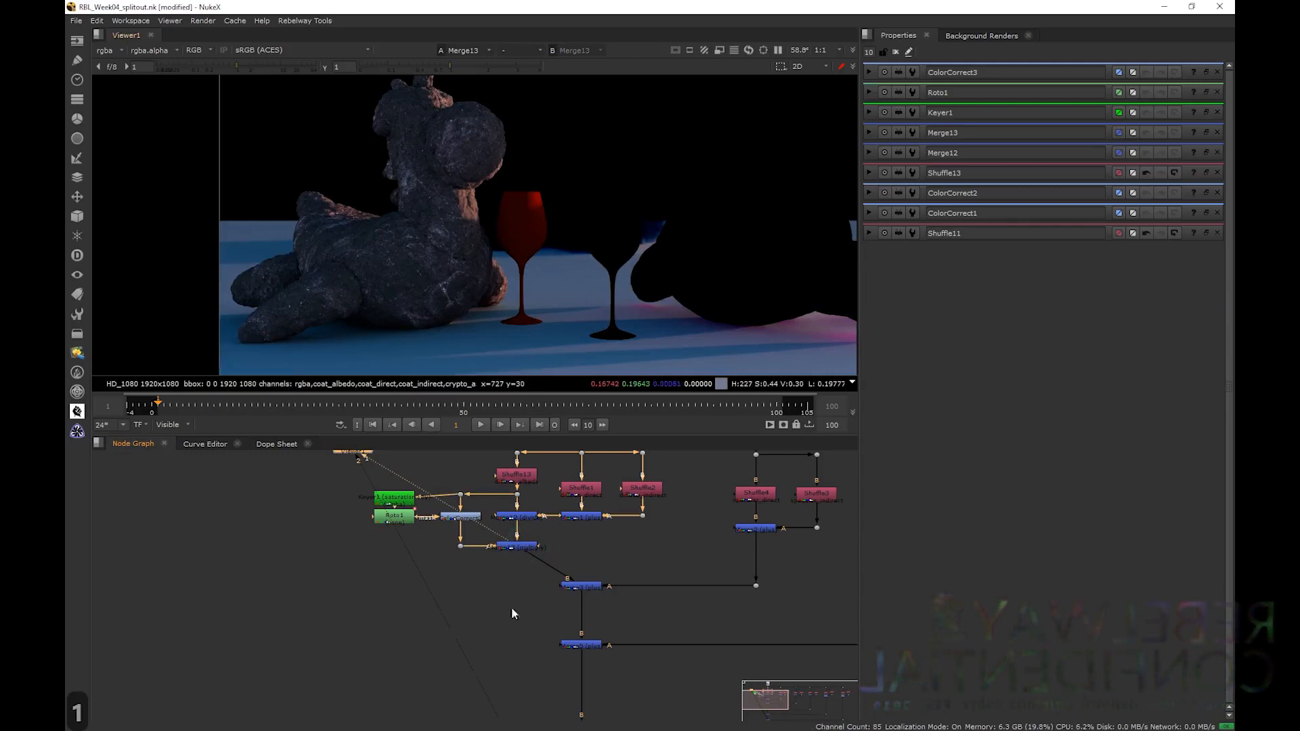
pyautogui.scroll(-5, 534, 613)
pyautogui.click(543, 626)
pyautogui.press('1')
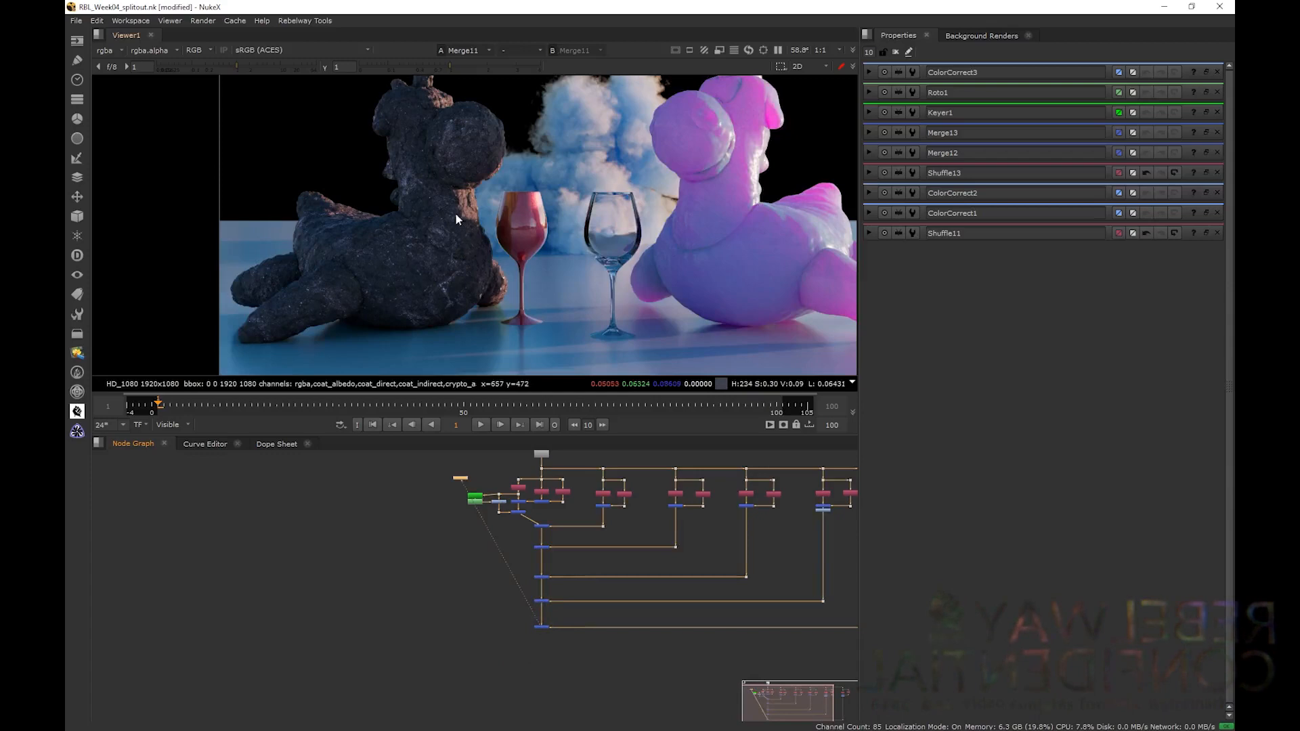
# - Insert a Roto node directly below ColorCorrect3 in the albedo branch and view it close up on the left llama's neck
pyautogui.scroll(4, 457, 210)
pyautogui.scroll(3, 470, 217)
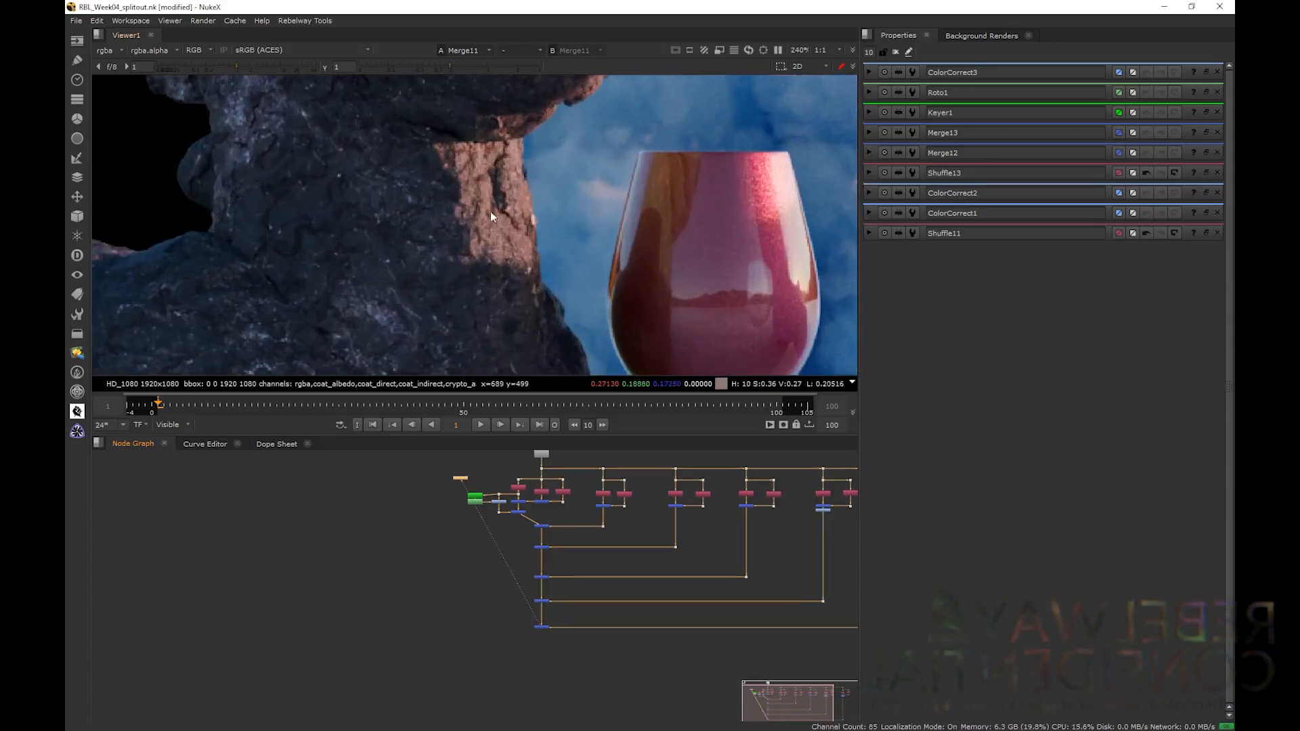
pyautogui.scroll(9, 518, 496)
pyautogui.click(434, 563)
pyautogui.press('o')
pyautogui.moveTo(437, 566); pyautogui.dragTo(419, 566)
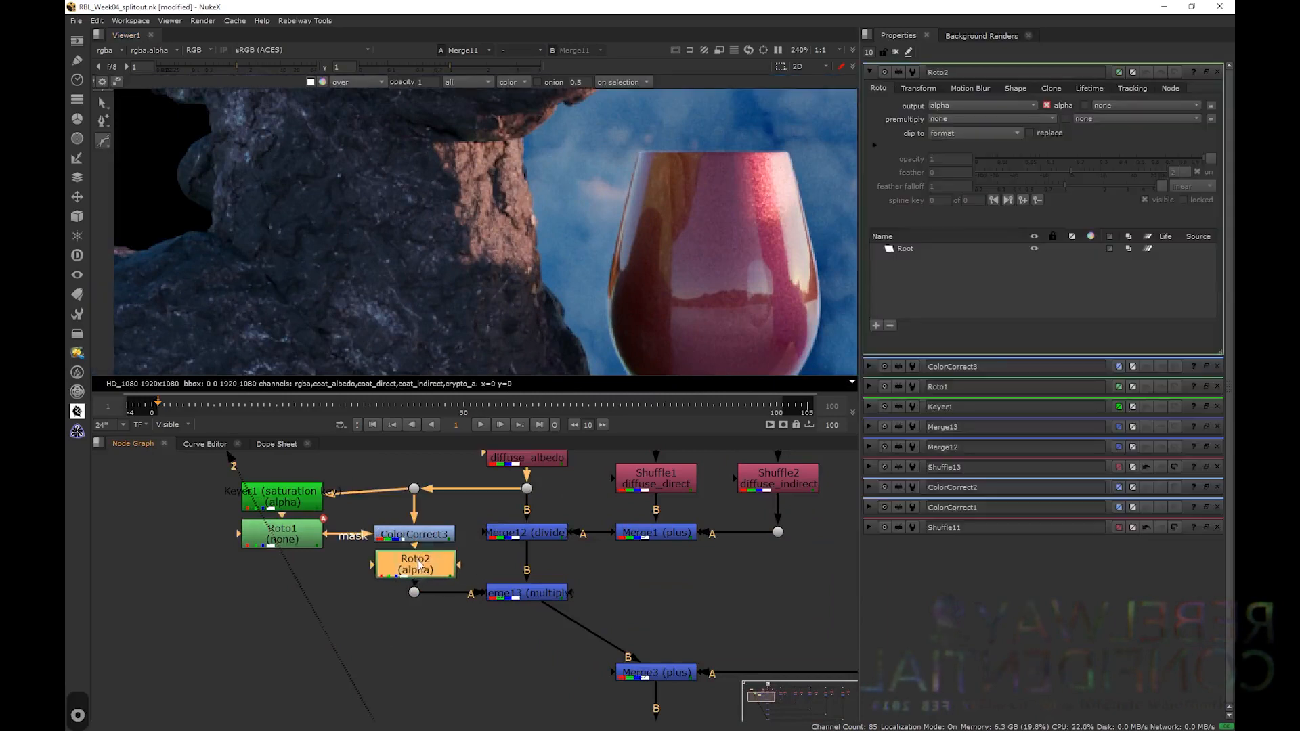
pyautogui.press('1')
pyautogui.click(419, 564)
# - Draw a thin, closed, curved Bezier shape across the left llama's neck
pyautogui.click(376, 209)
pyautogui.click(409, 222)
pyautogui.click(438, 240)
pyautogui.click(471, 243)
pyautogui.moveTo(501, 242); pyautogui.dragTo(506, 223)
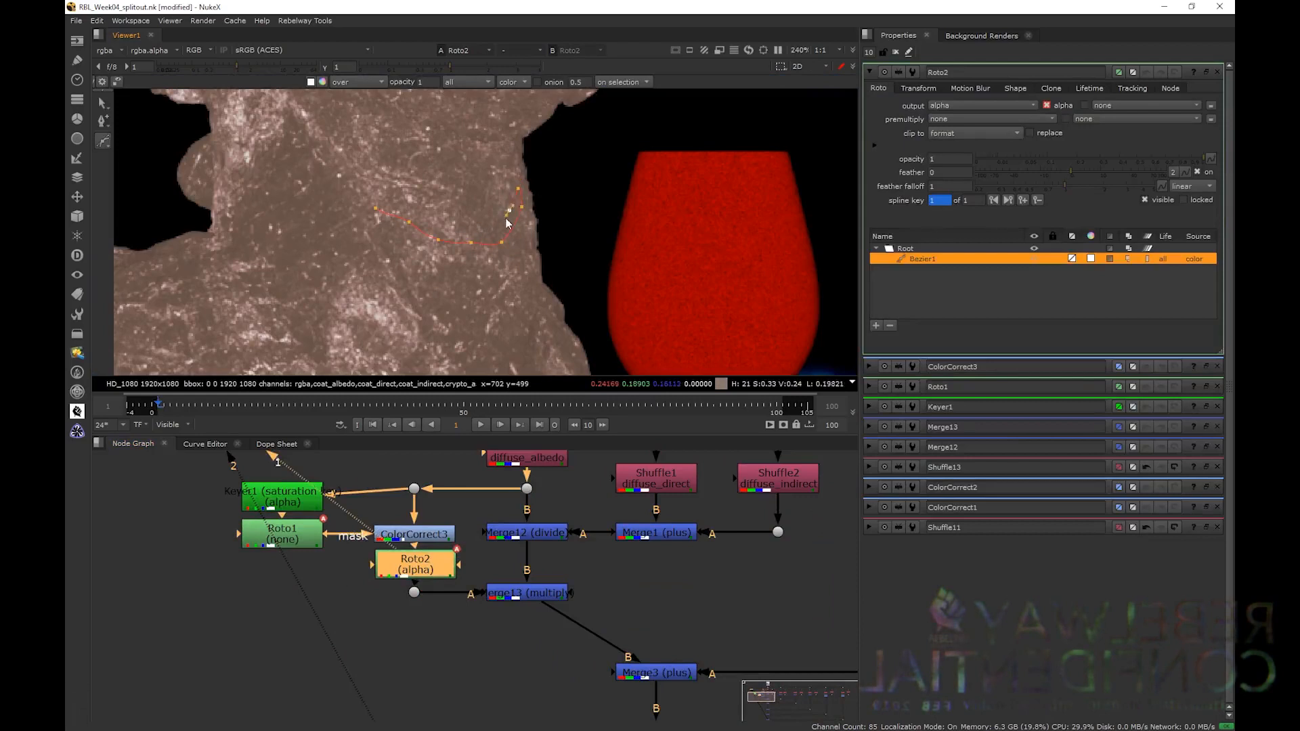
pyautogui.click(383, 206)
pyautogui.click(375, 210)
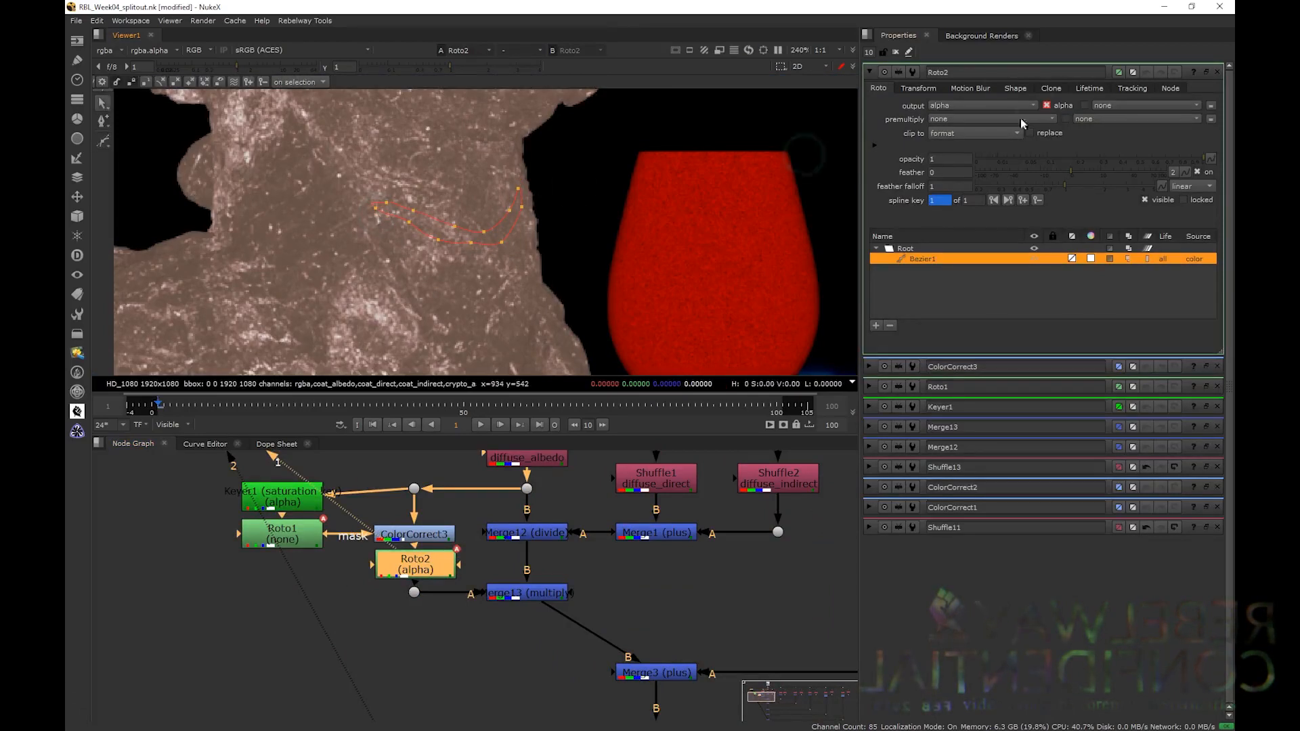
# - Set Roto2 to output the red, green and blue channels and darken the shape's color to 0.155
pyautogui.click(962, 105)
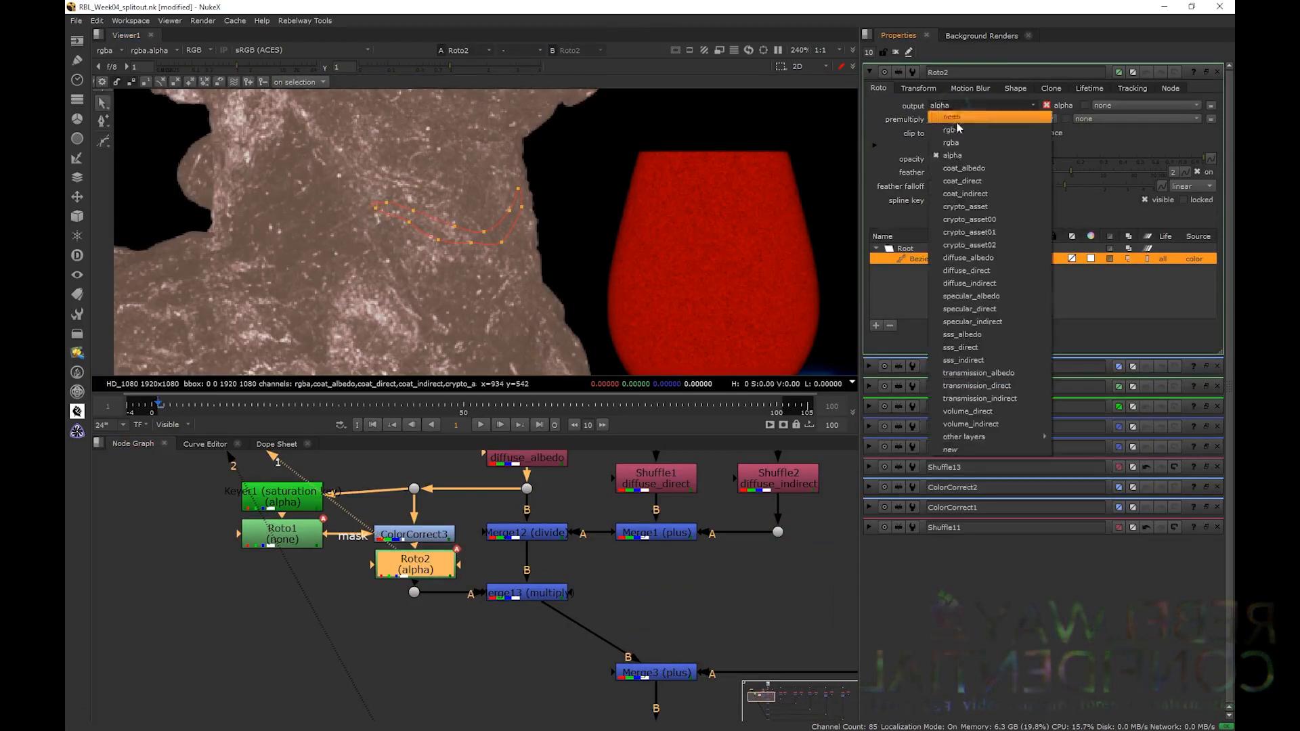
pyautogui.click(962, 135)
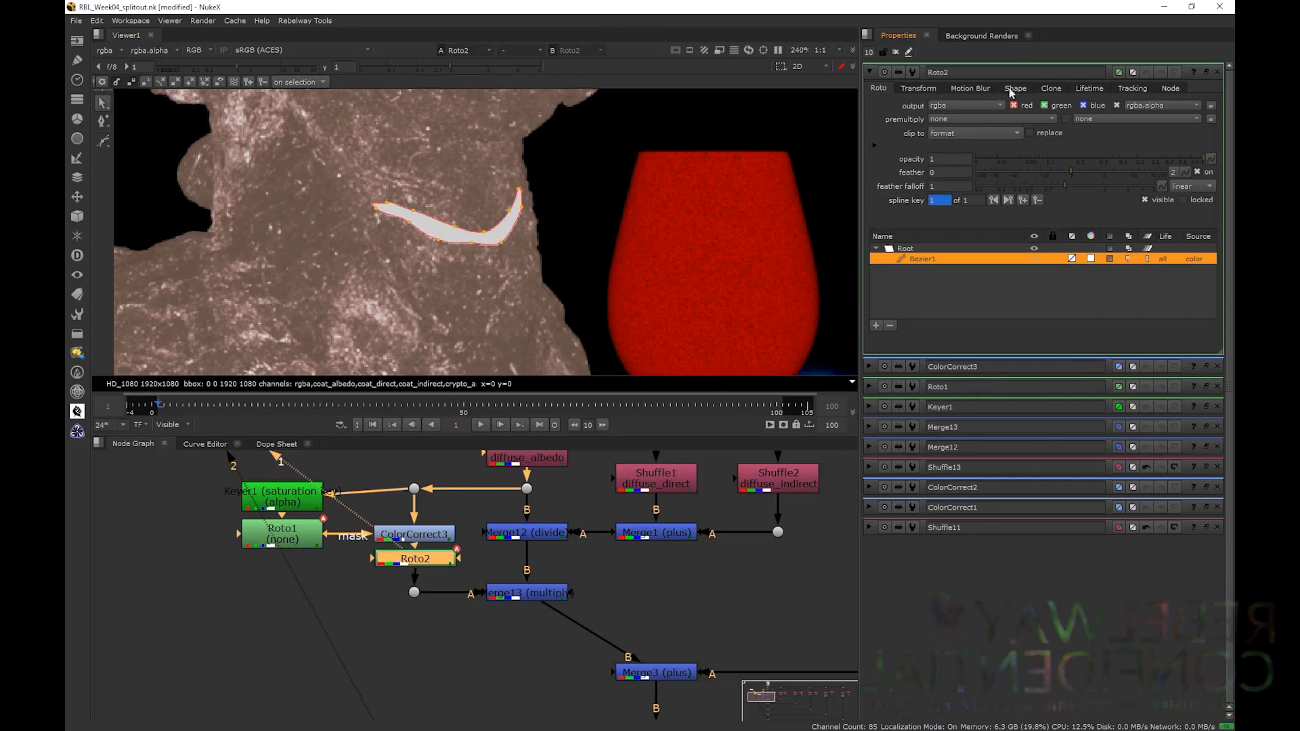
pyautogui.click(1054, 90)
pyautogui.click(1014, 89)
pyautogui.moveTo(1100, 121); pyautogui.dragTo(1050, 128)
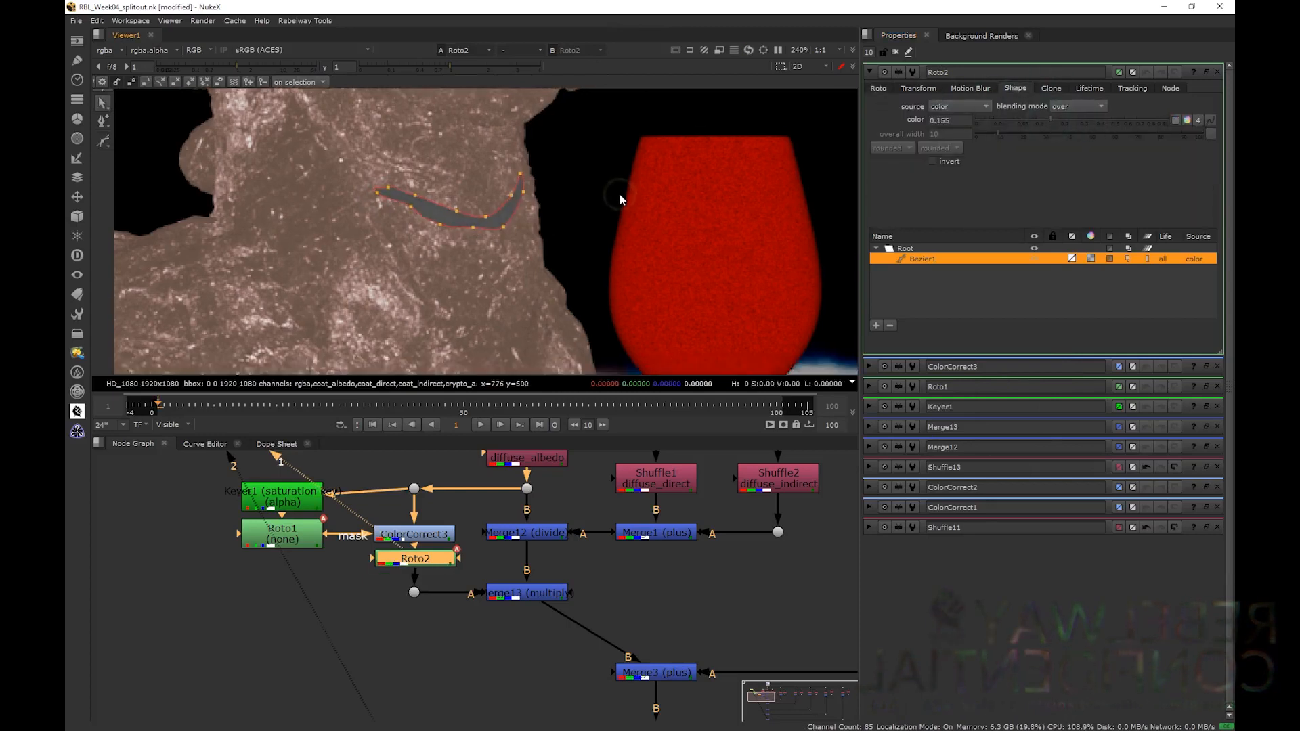
# - Hide the viewer overlay and check the neck marking in the multiply Merge13 and the final Merge11 render
pyautogui.press('q')
pyautogui.click(522, 596)
pyautogui.press('1')
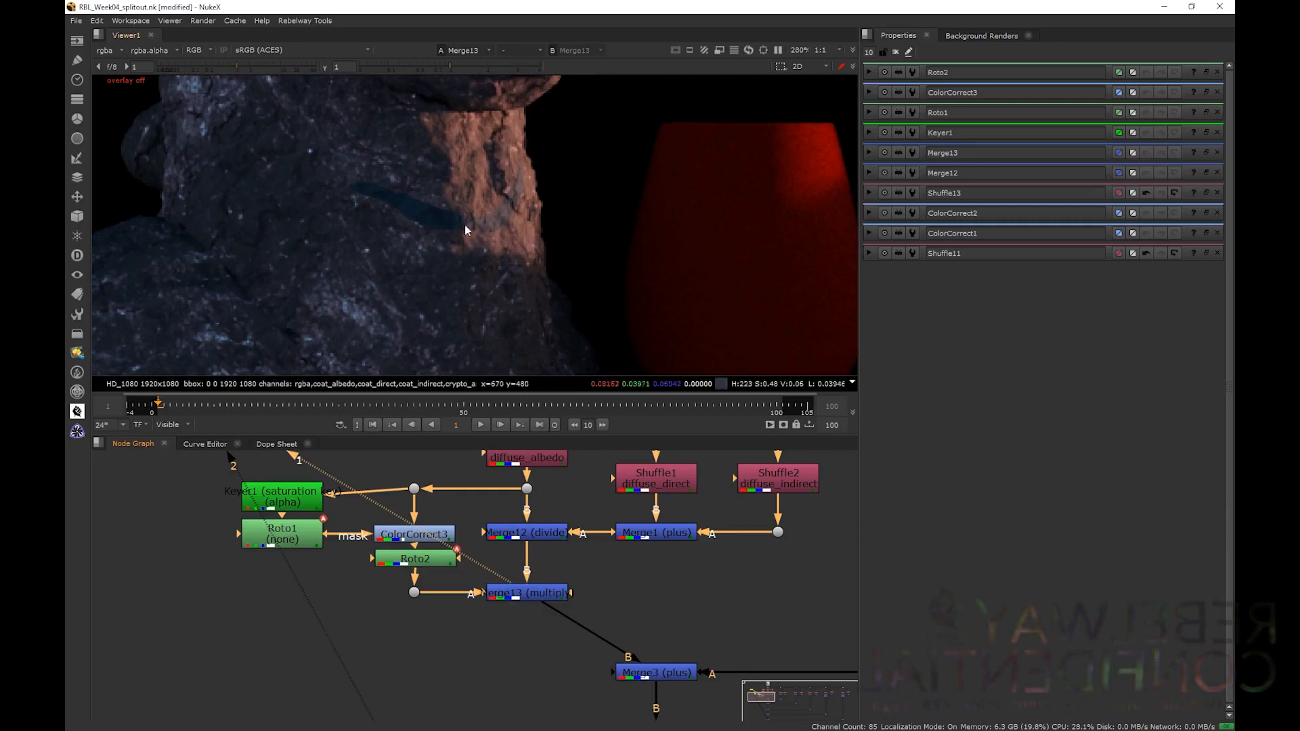
pyautogui.scroll(-4, 518, 251)
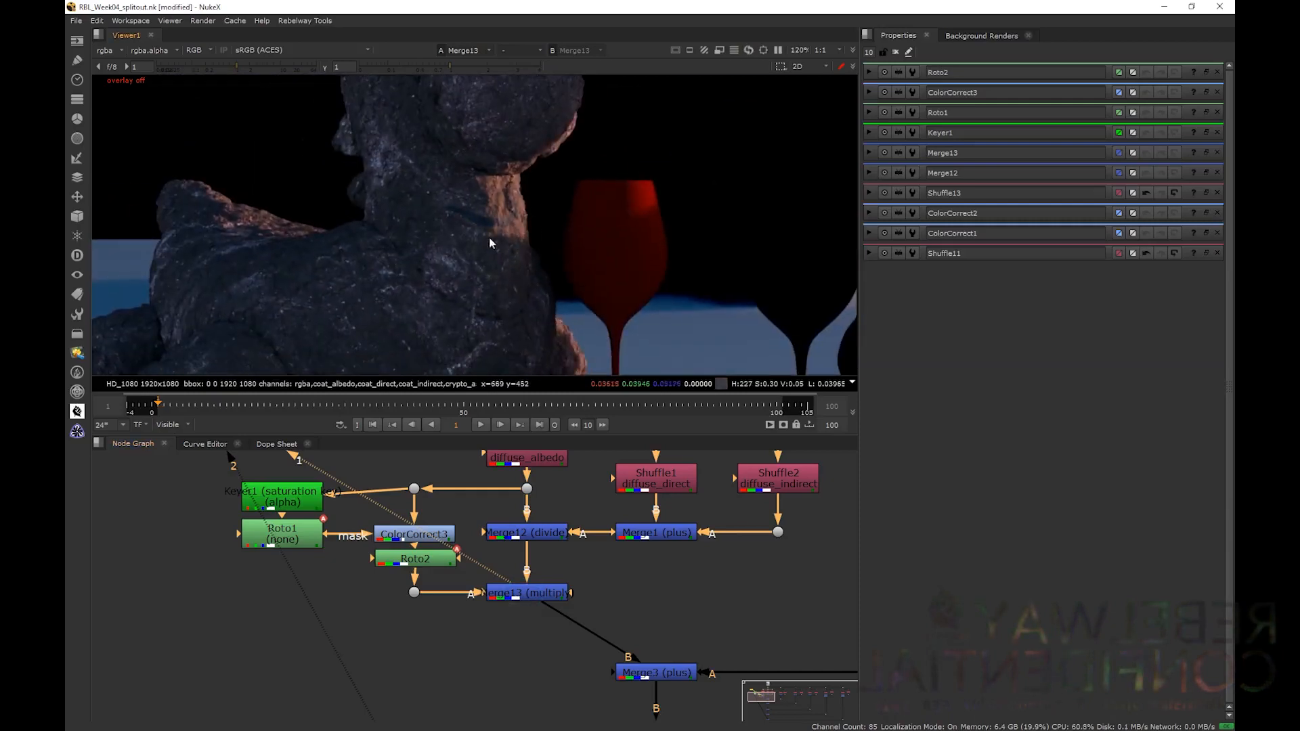
pyautogui.press('h')
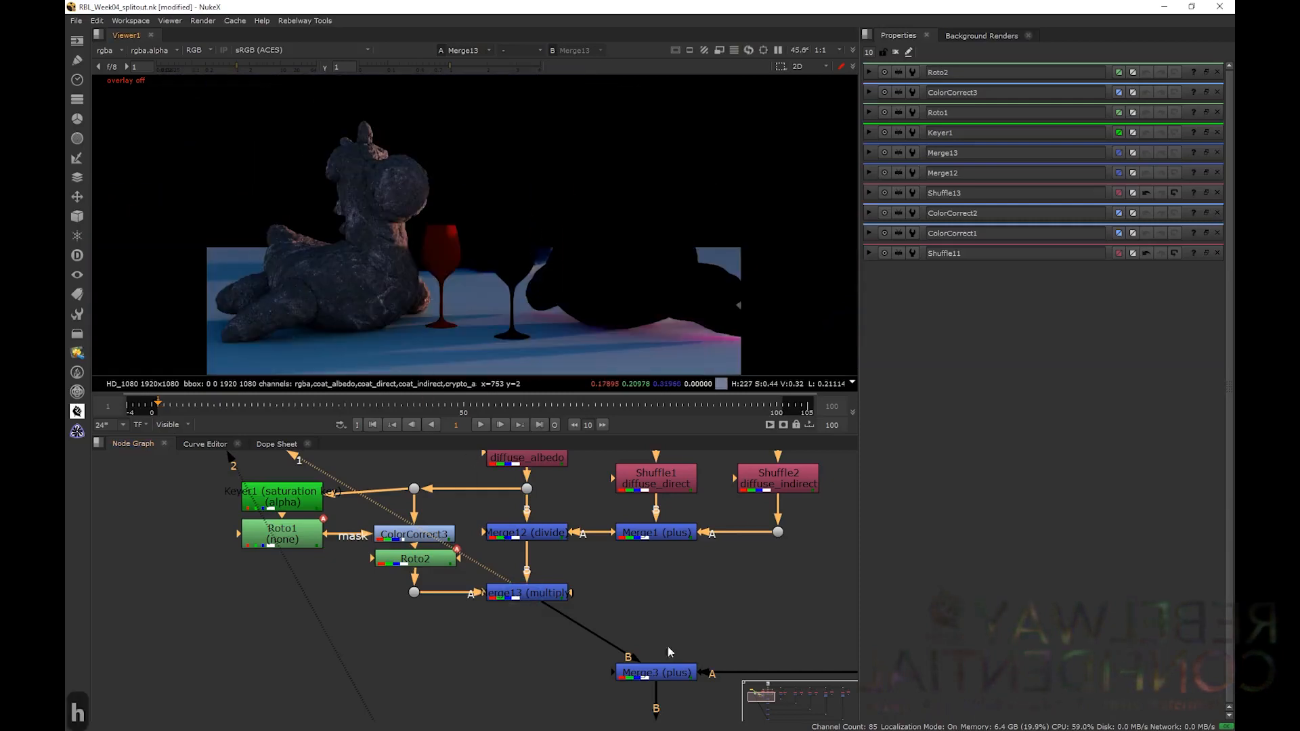
pyautogui.scroll(-6, 562, 606)
pyautogui.click(556, 601)
pyautogui.press('2')
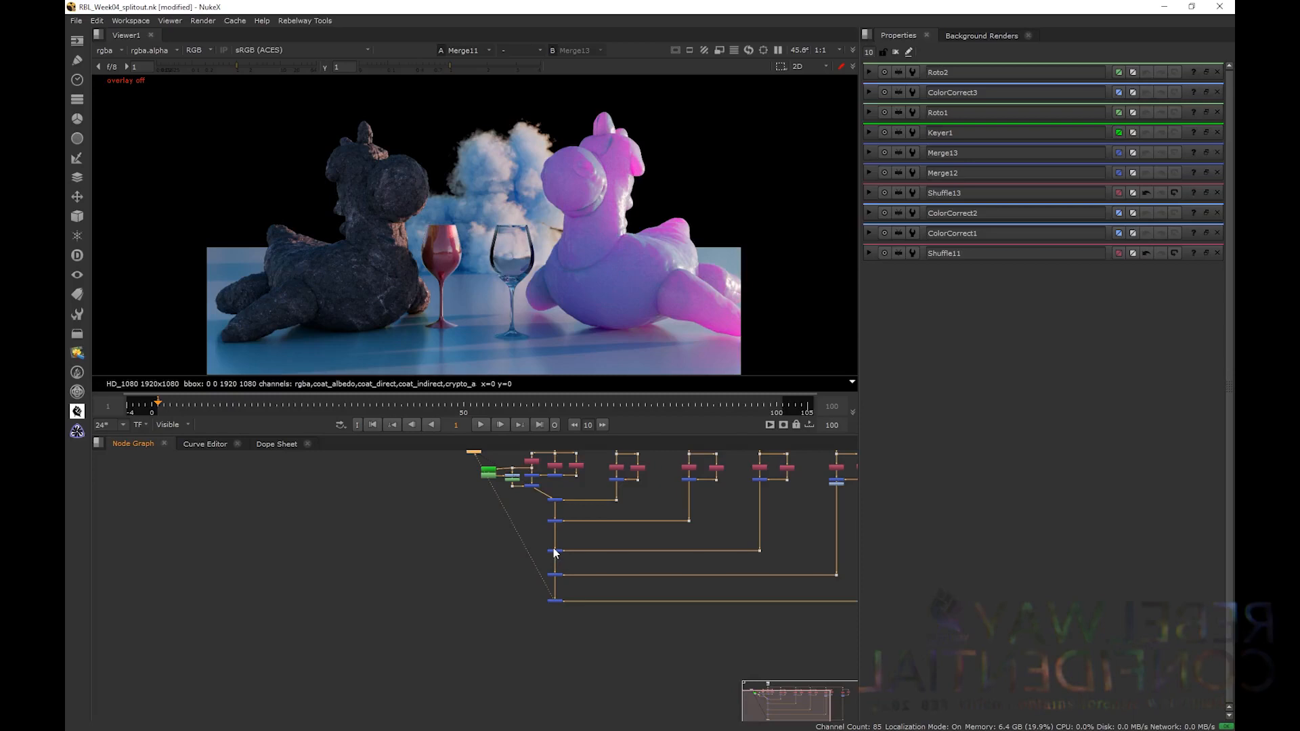
# - Review the node graph from the coat shuffles back to the diffuse albedo branch and the whole merge chain
pyautogui.scroll(-2, 692, 501)
pyautogui.moveTo(693, 501); pyautogui.dragTo(622, 524, button='middle')
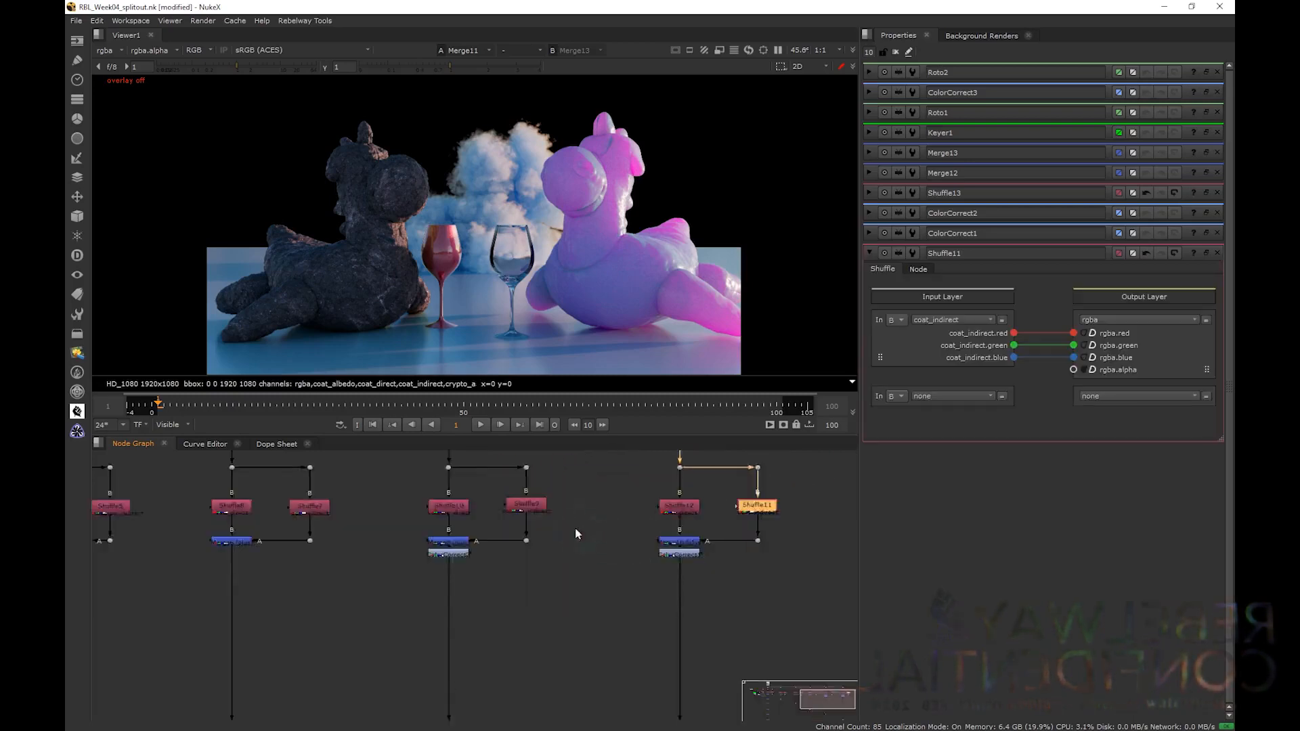
pyautogui.scroll(-3, 575, 528)
pyautogui.moveTo(575, 528); pyautogui.dragTo(639, 522, button='middle')
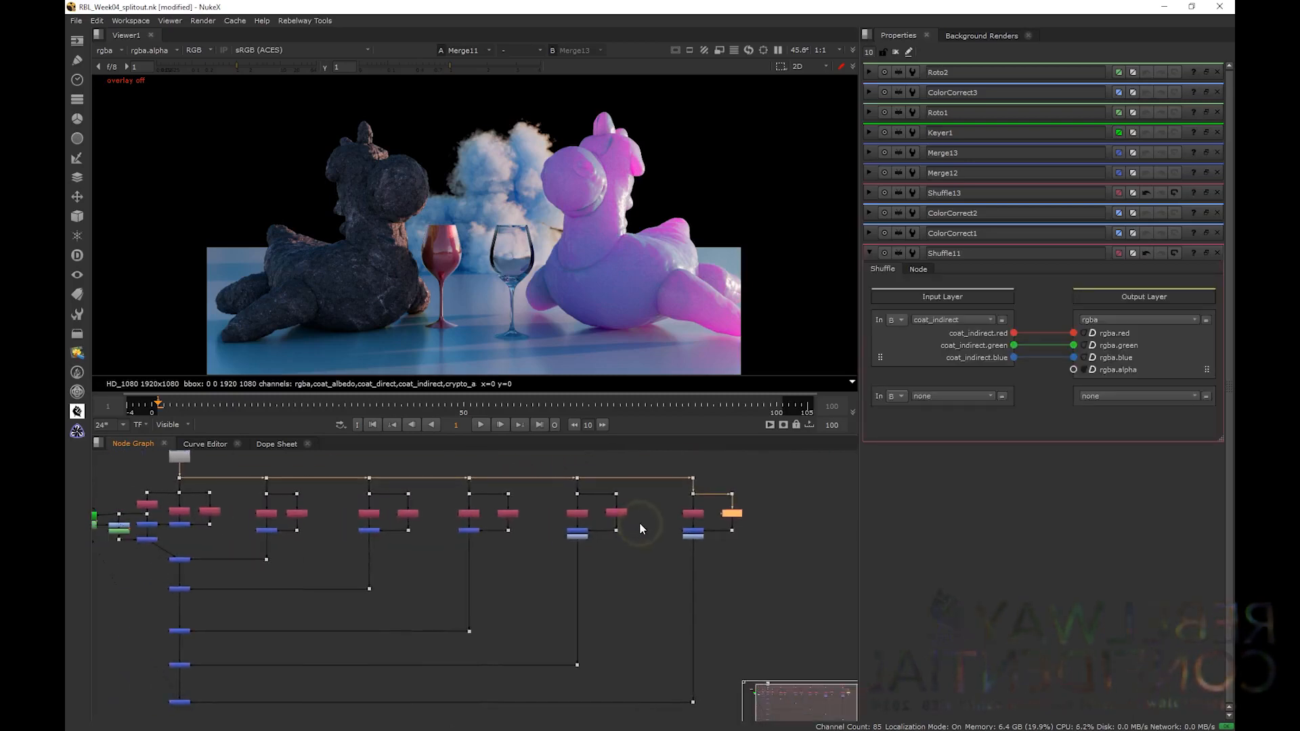
pyautogui.scroll(-2, 543, 529)
pyautogui.moveTo(543, 530); pyautogui.dragTo(619, 517, button='middle')
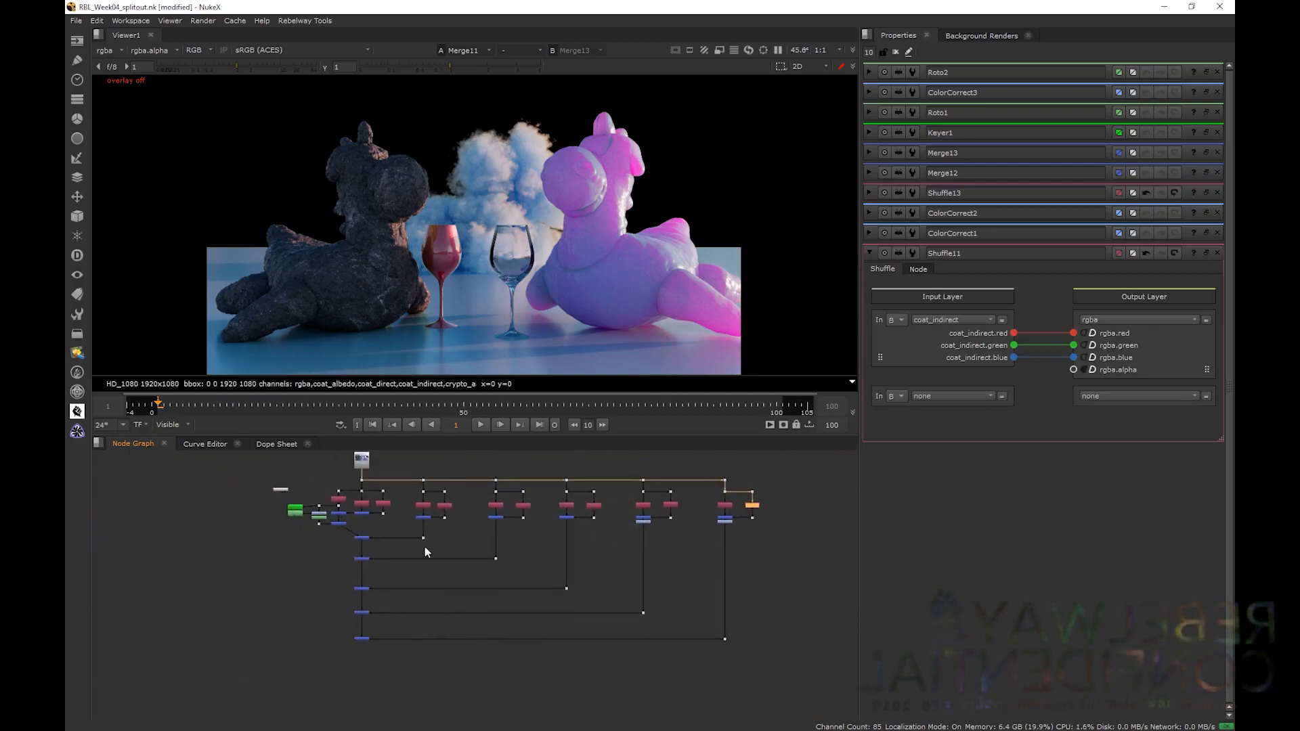
pyautogui.moveTo(424, 547); pyautogui.dragTo(509, 541, button='middle')
pyautogui.scroll(5, 437, 518)
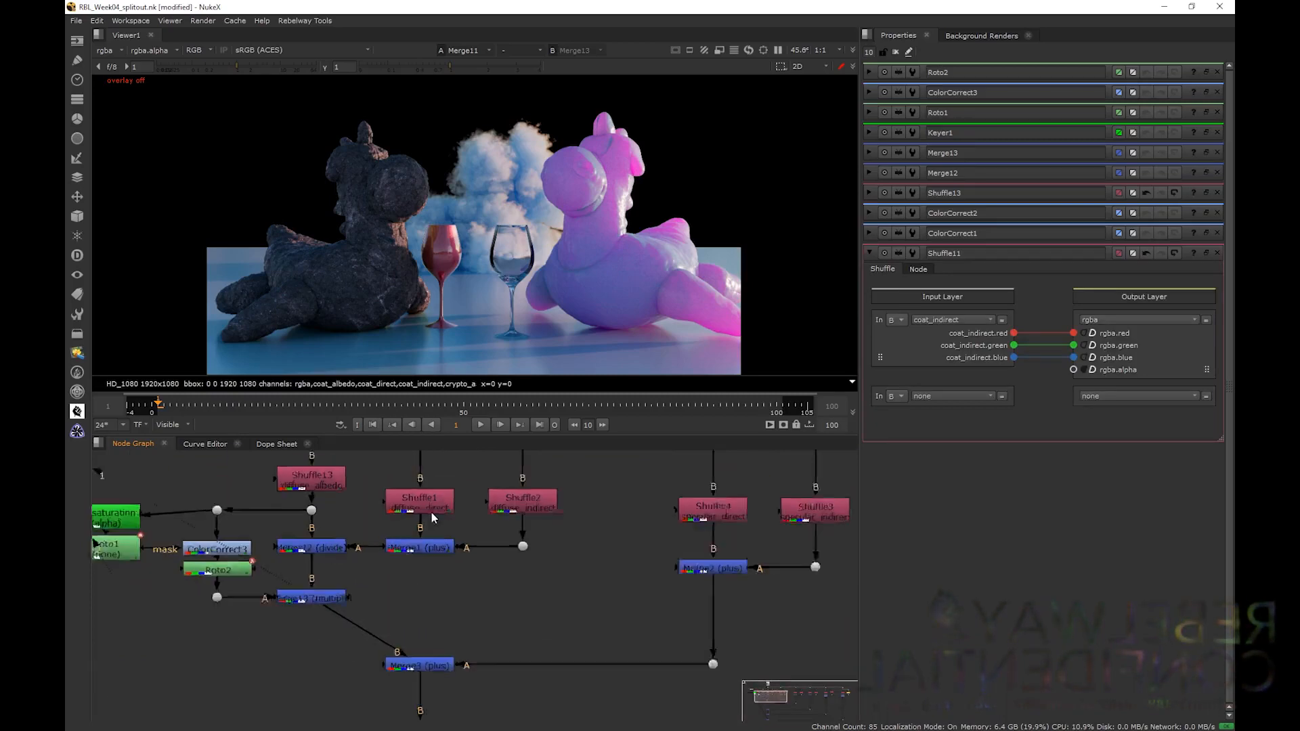
pyautogui.moveTo(582, 478); pyautogui.dragTo(419, 493)
pyautogui.click(457, 507)
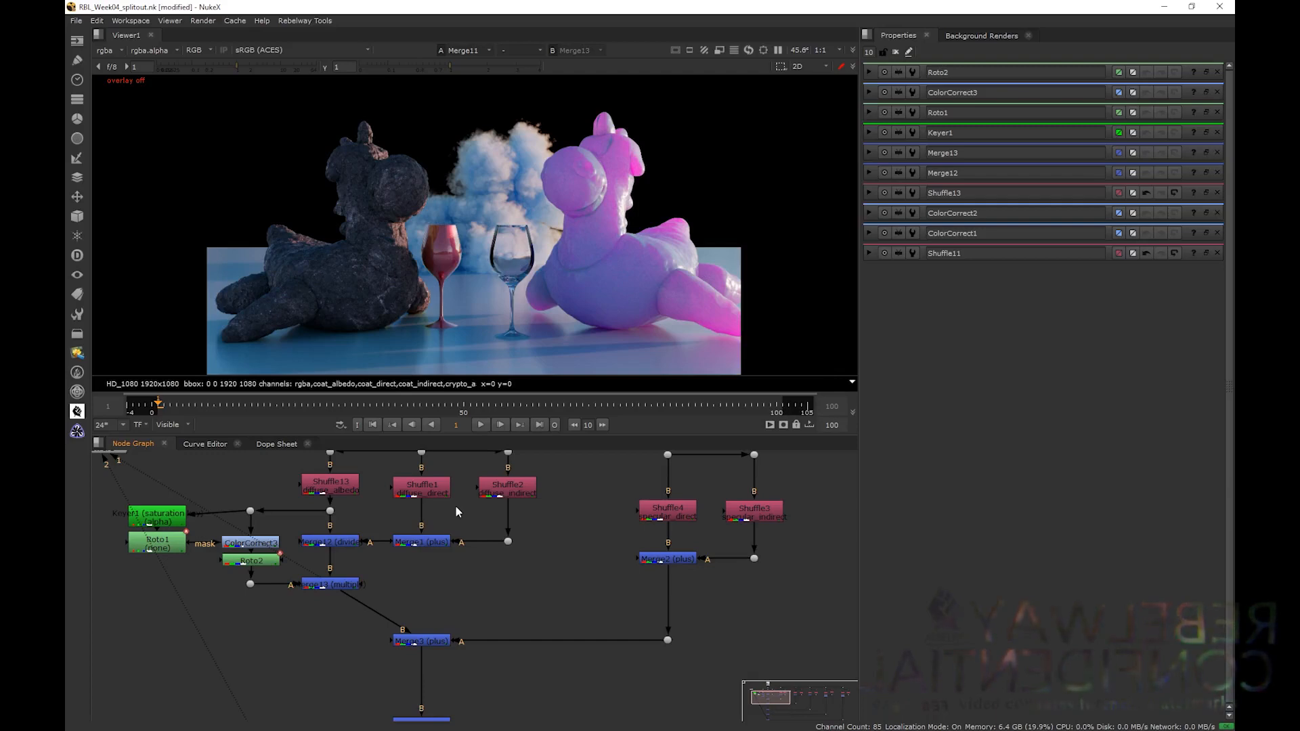
pyautogui.scroll(-3, 549, 538)
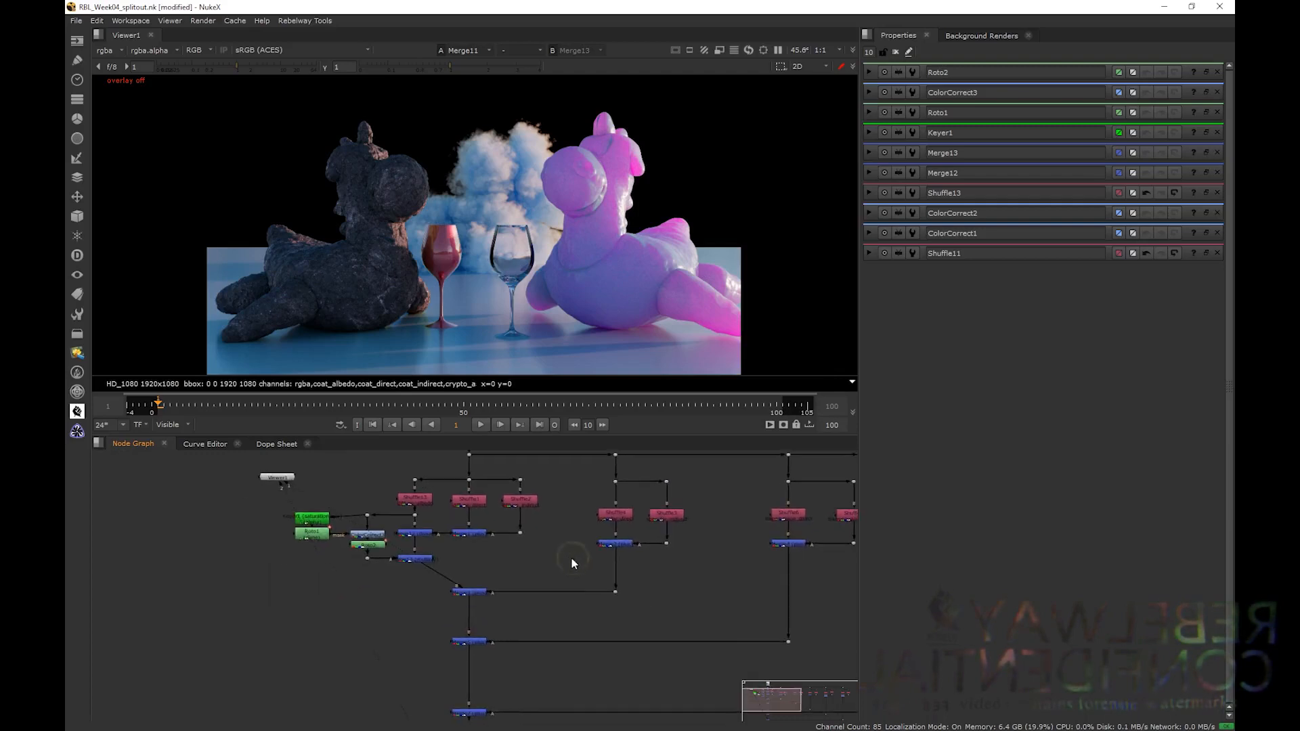
pyautogui.click(497, 574)
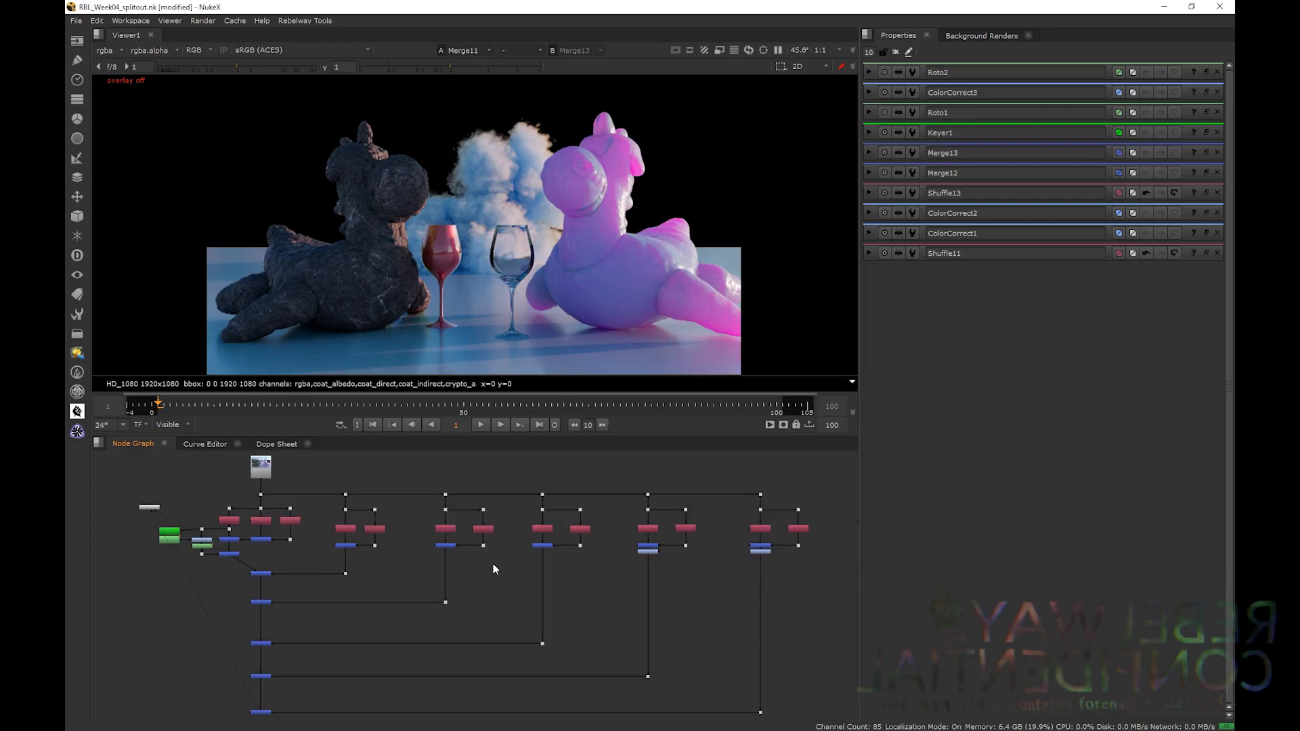